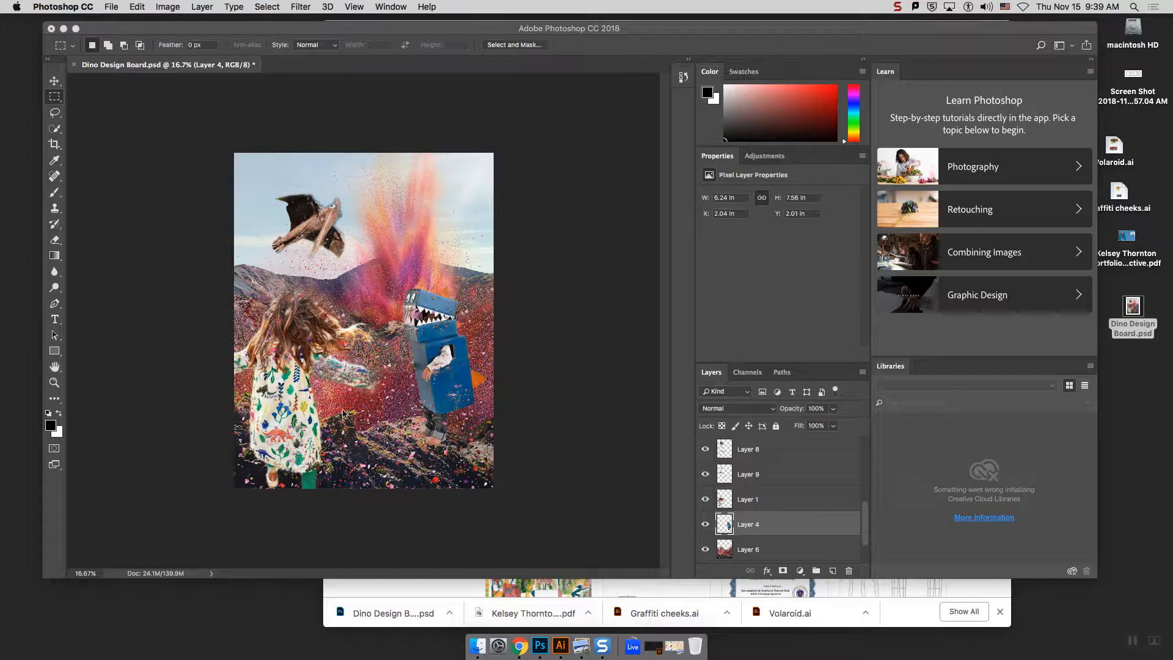
Step: Toggle Layer 4's visibility off and on to check which part of the collage it holds
left_click_drag(866, 533, 865, 541)
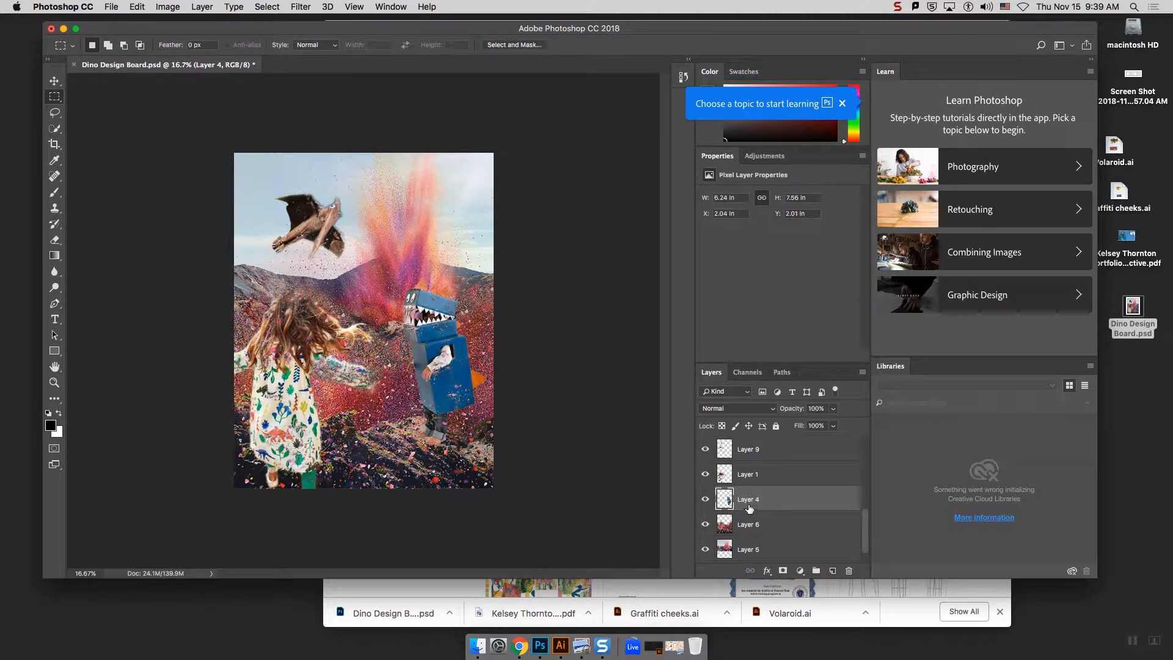
left_click(706, 501)
left_click(706, 501)
left_click(707, 500)
left_click(707, 501)
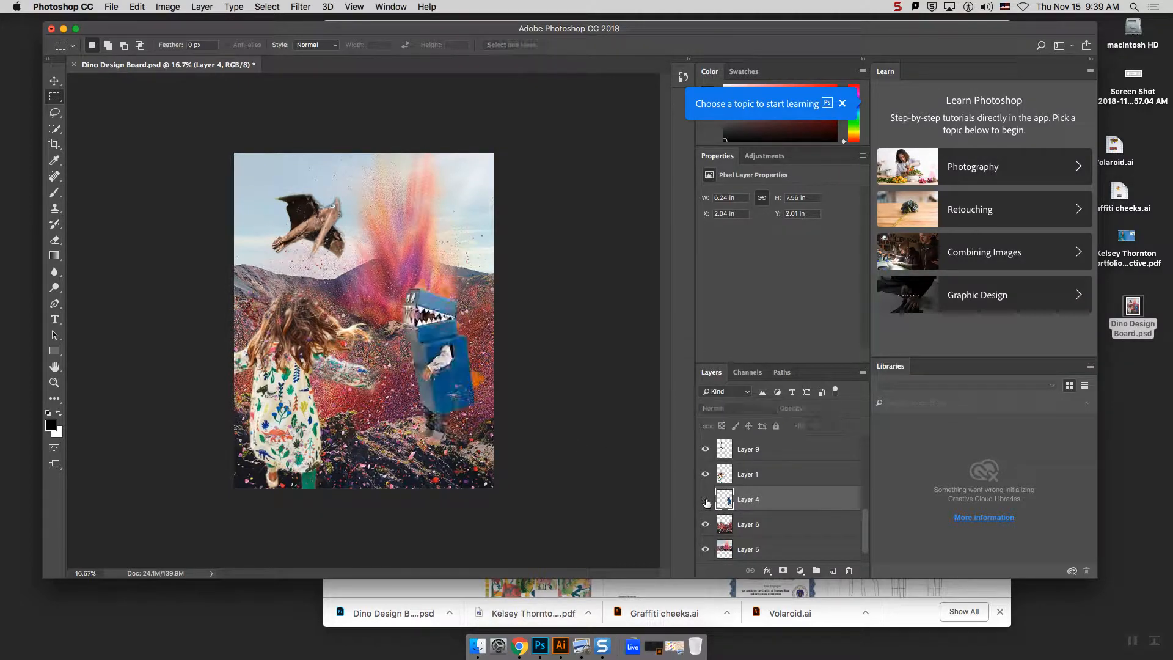
left_click(707, 501)
left_click(707, 500)
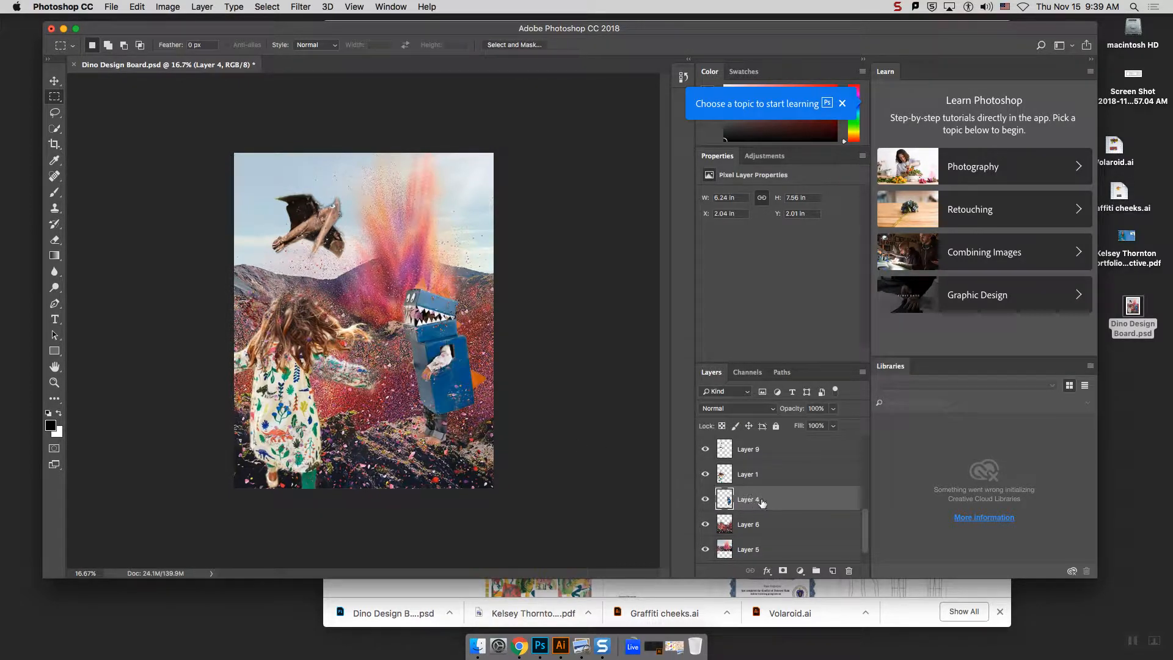
Step: Display the set of available adjustments
left_click(764, 157)
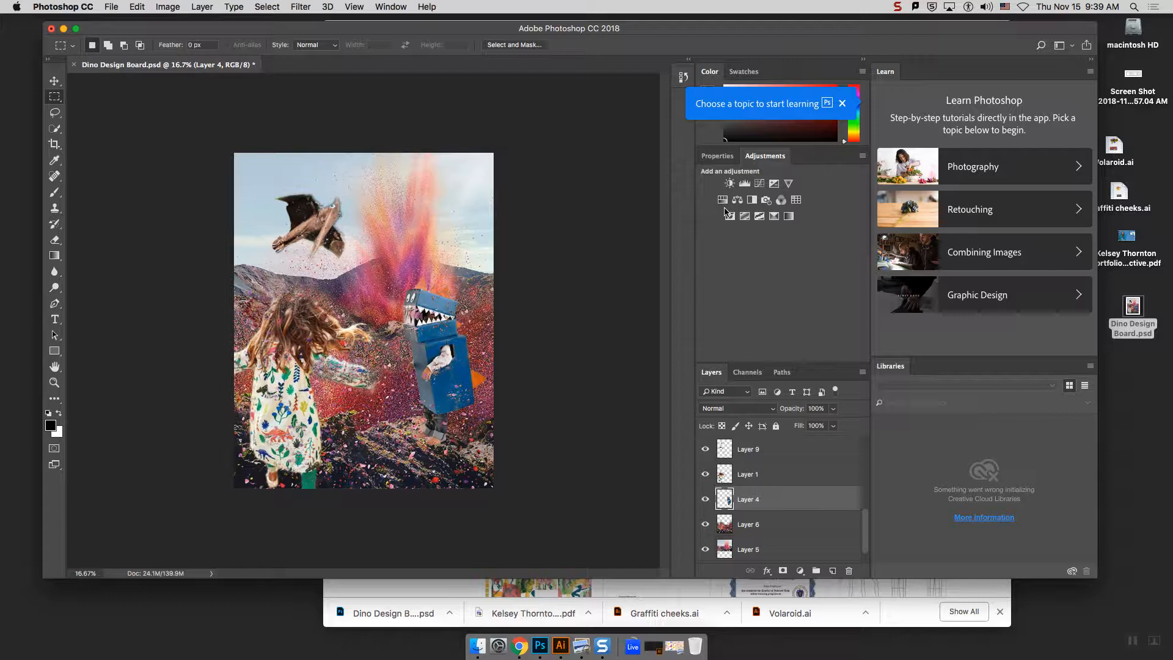
double_click(762, 156)
left_click(763, 157)
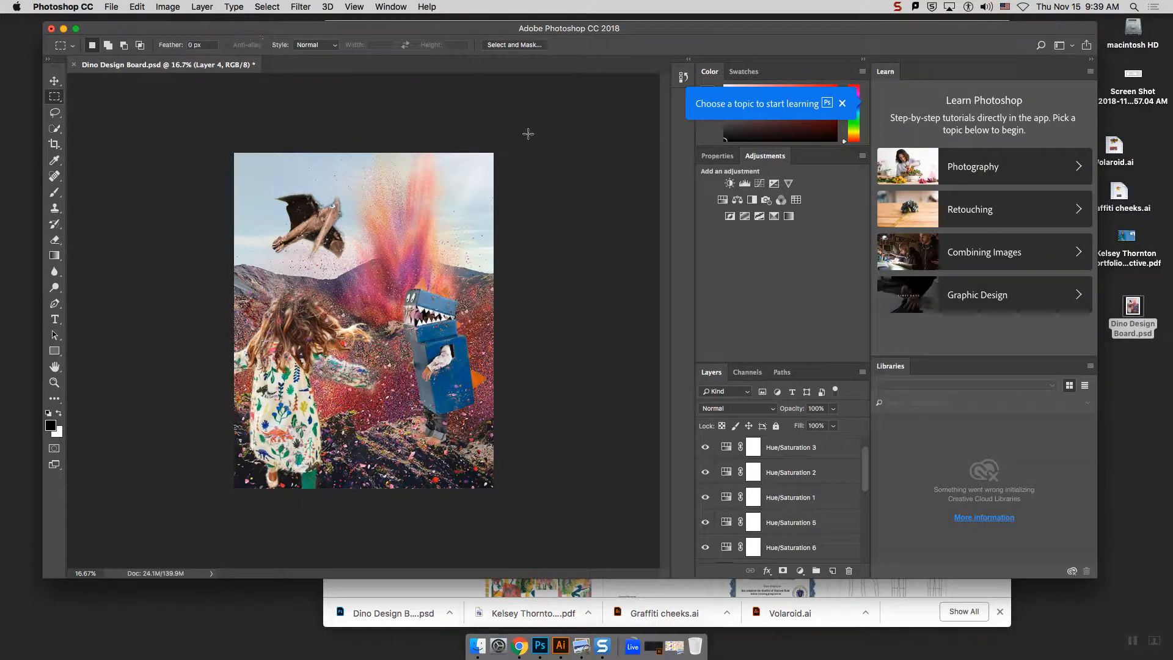
Step: Delete the adjustment layers Hue/Saturation 4, 3, 2, 1 and 5 from the upper part of the layer stack
left_click_drag(865, 473, 865, 468)
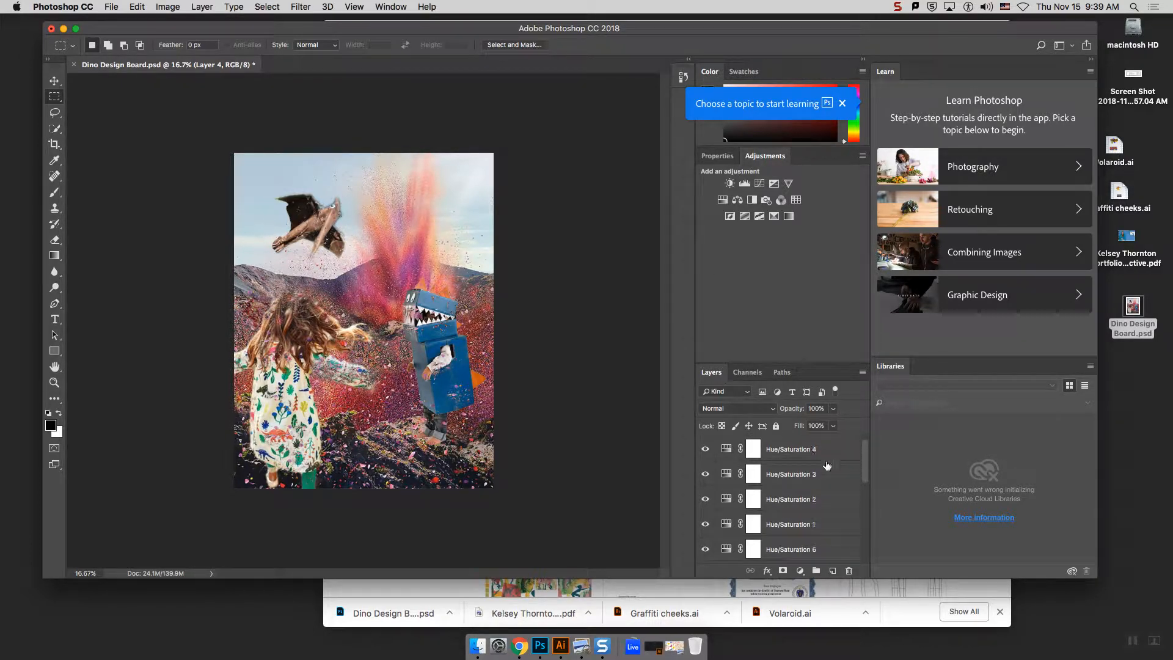
left_click(792, 452)
left_click(815, 540, "shift")
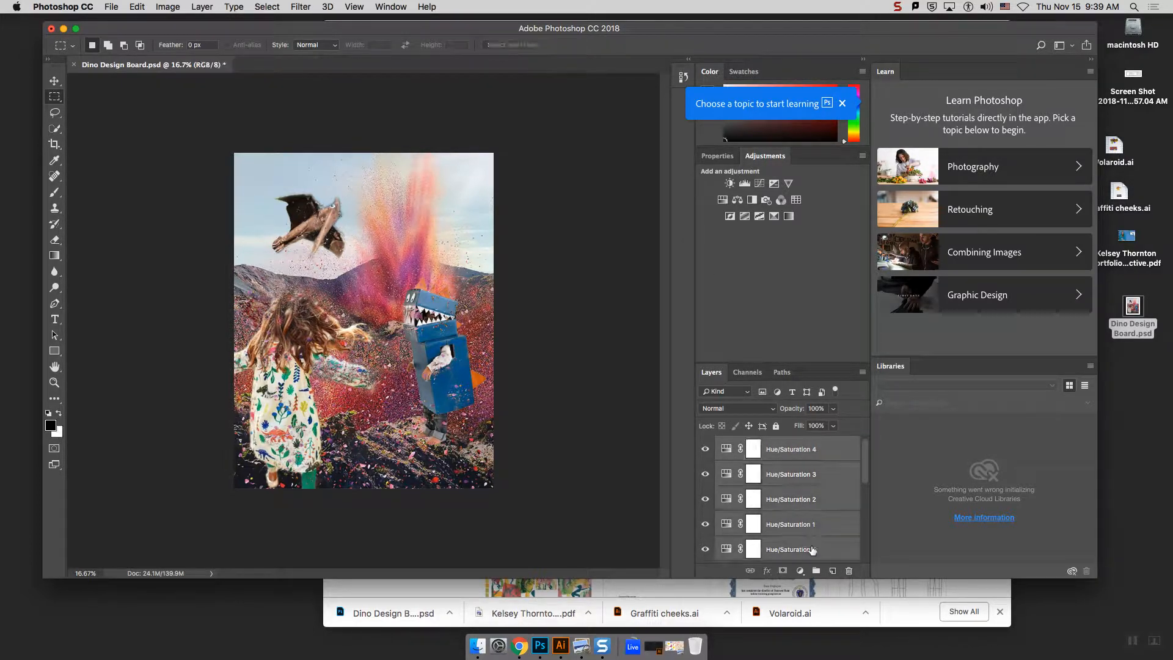
left_click(848, 570)
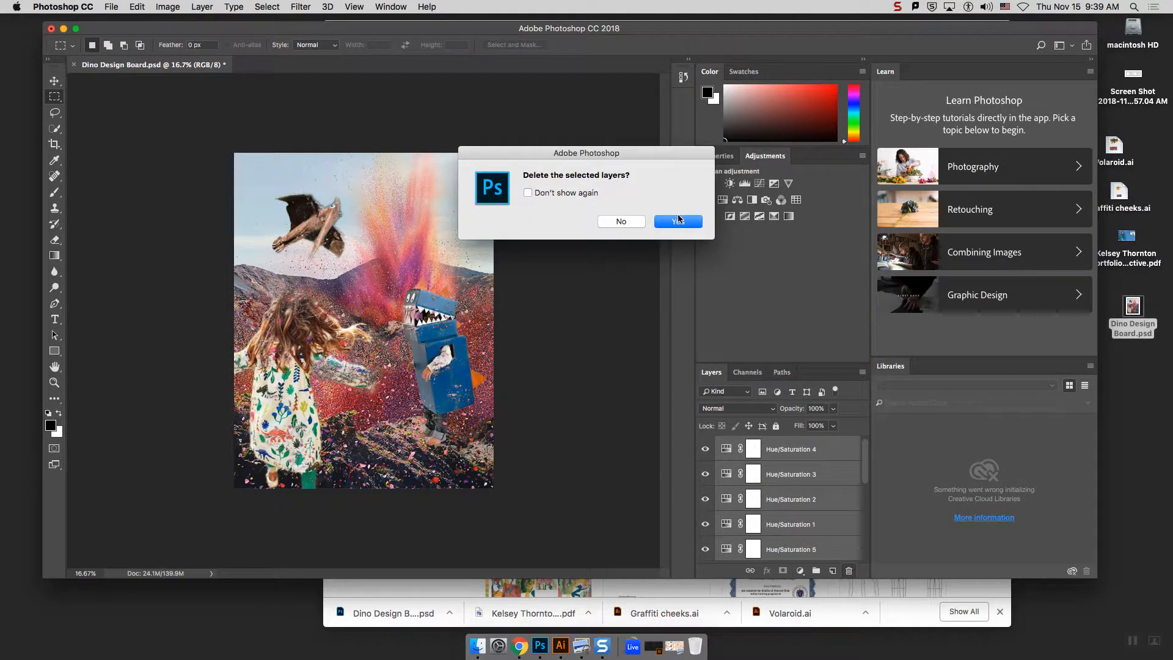
left_click(683, 226)
left_click(167, 7)
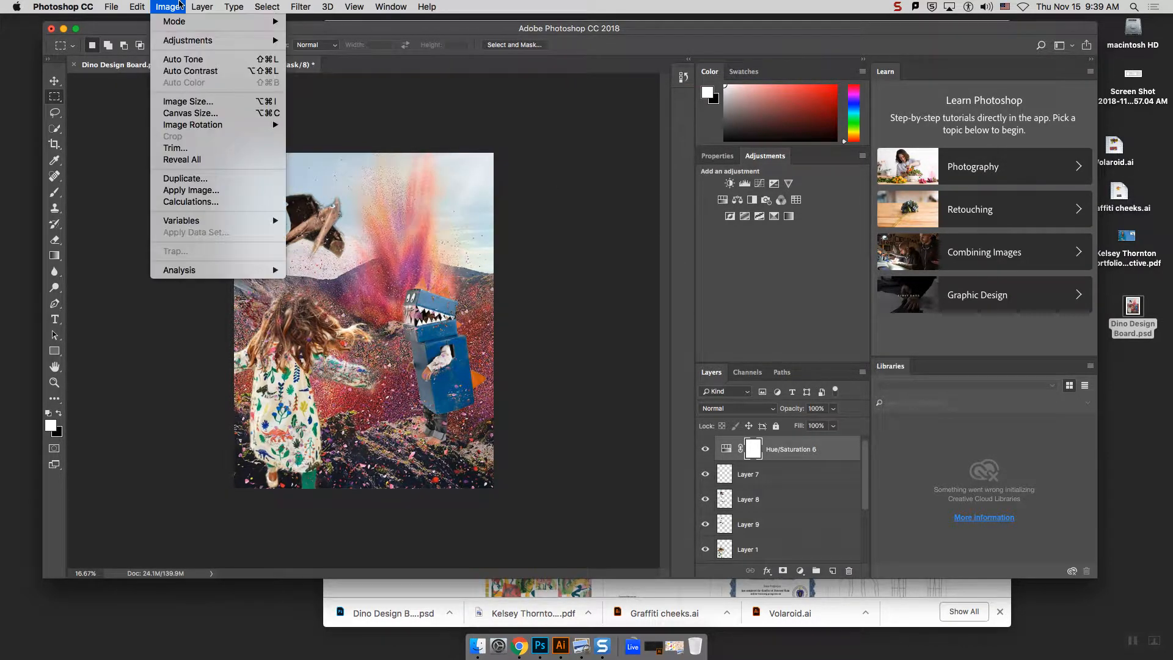
mouse_move(191, 41)
left_click(805, 286)
Step: Add a Hue/Saturation adjustment layer directly above Layer 4 and keep the new adjustment selected
left_click_drag(868, 509, 867, 543)
left_click(766, 501)
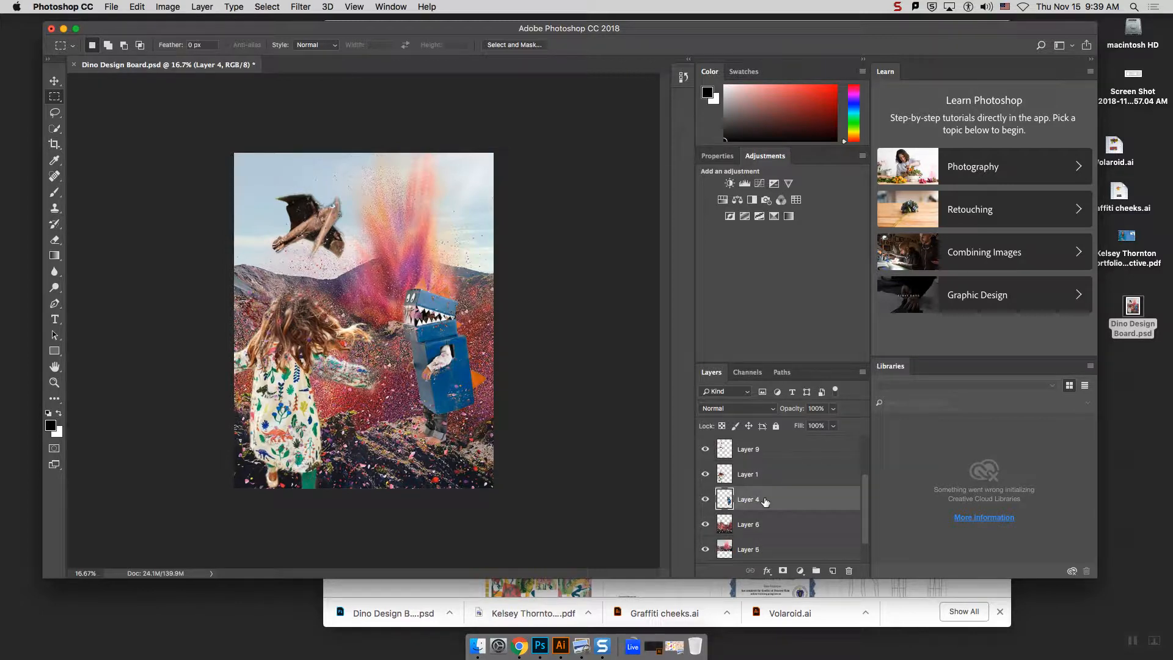
left_click(722, 200)
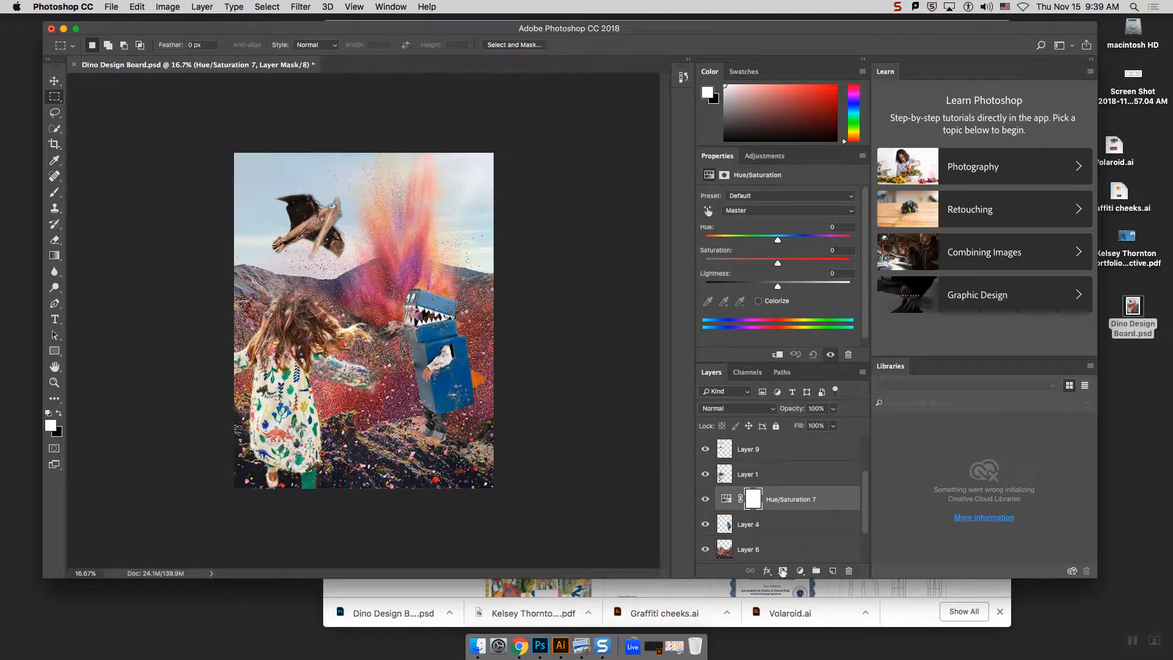
left_click(760, 525)
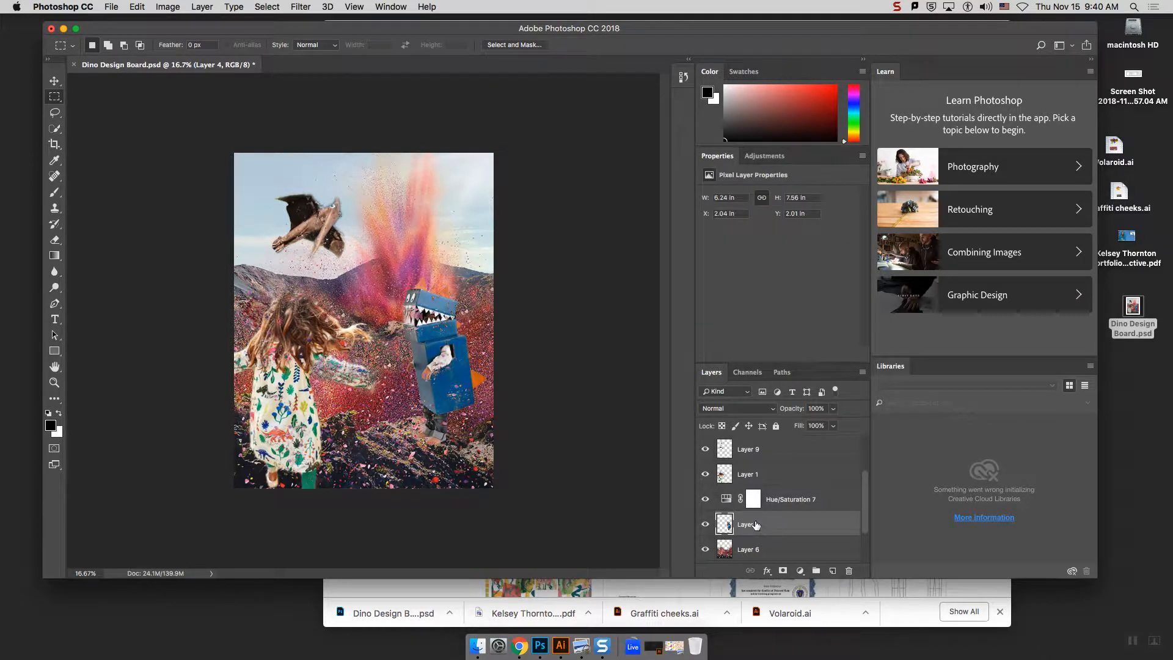
left_click(794, 502)
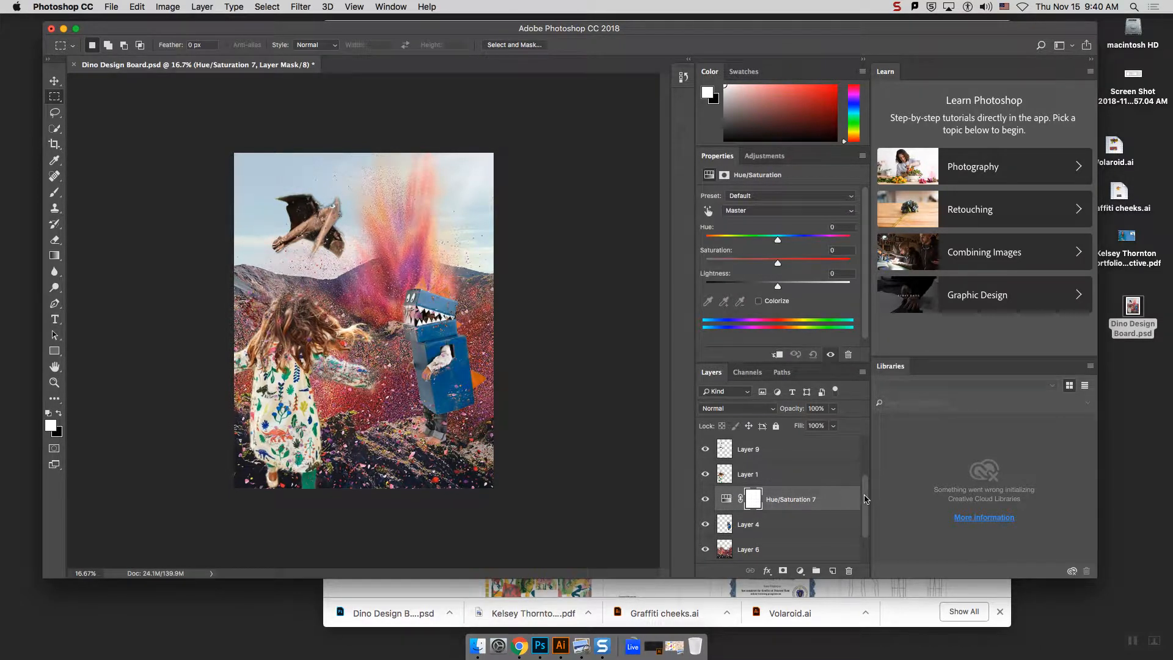
Step: Turn on Colorize for the new Hue/Saturation adjustment and shift its hue to 92
scroll(865, 504, "down", 1)
left_click(758, 301)
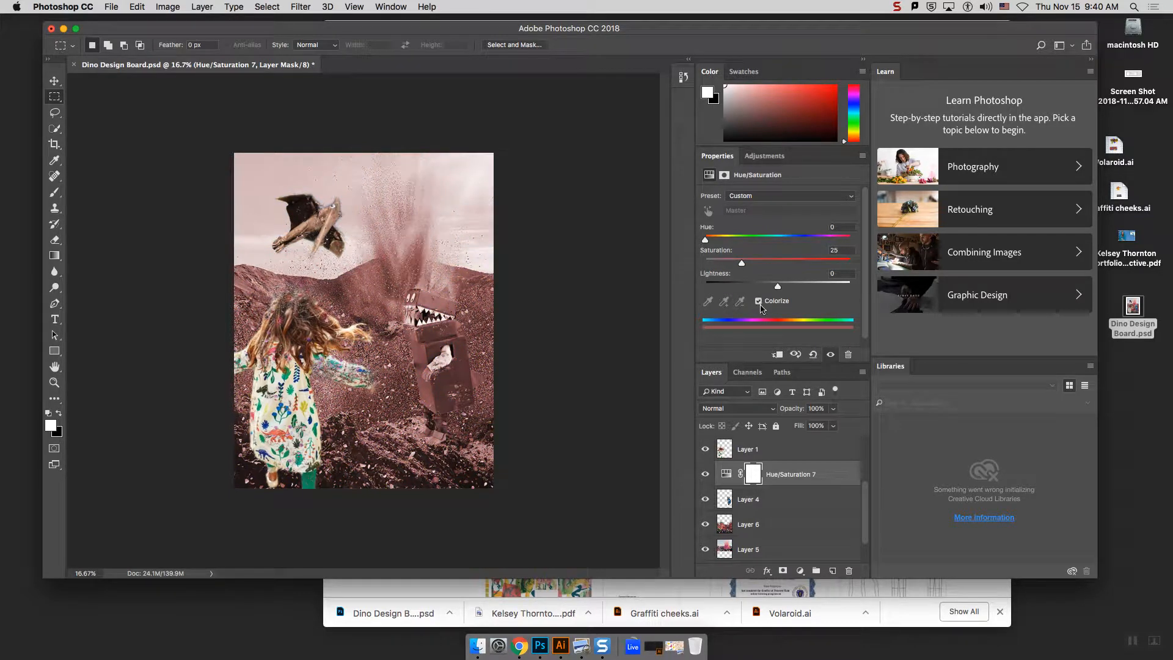
left_click_drag(705, 240, 743, 243)
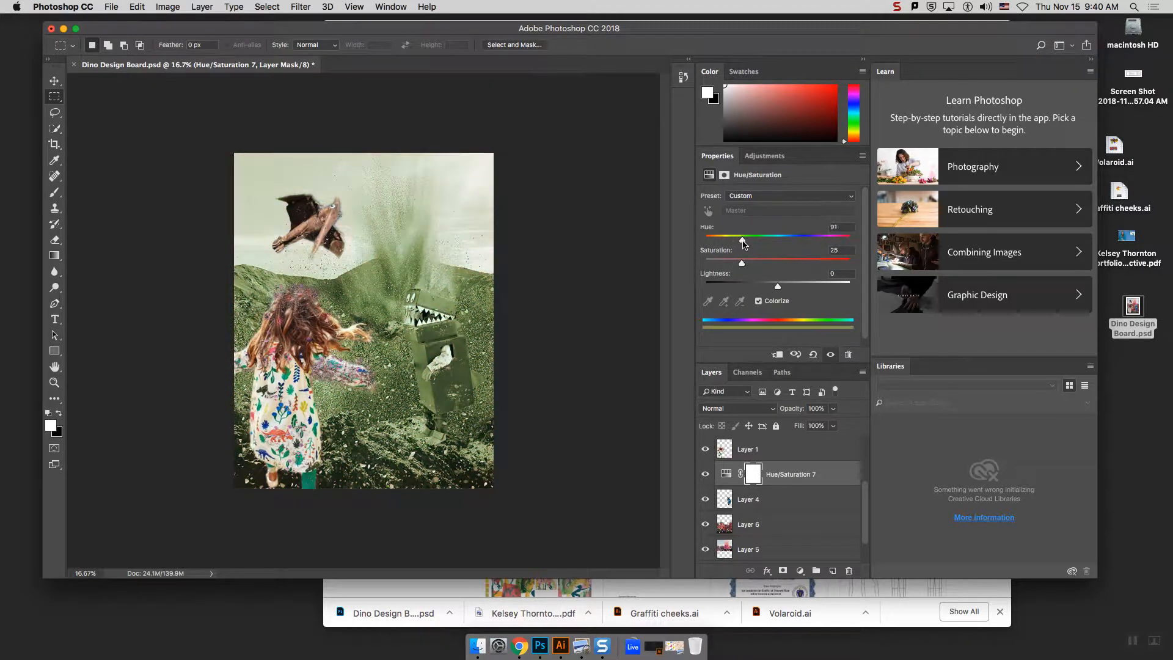
left_click(777, 475)
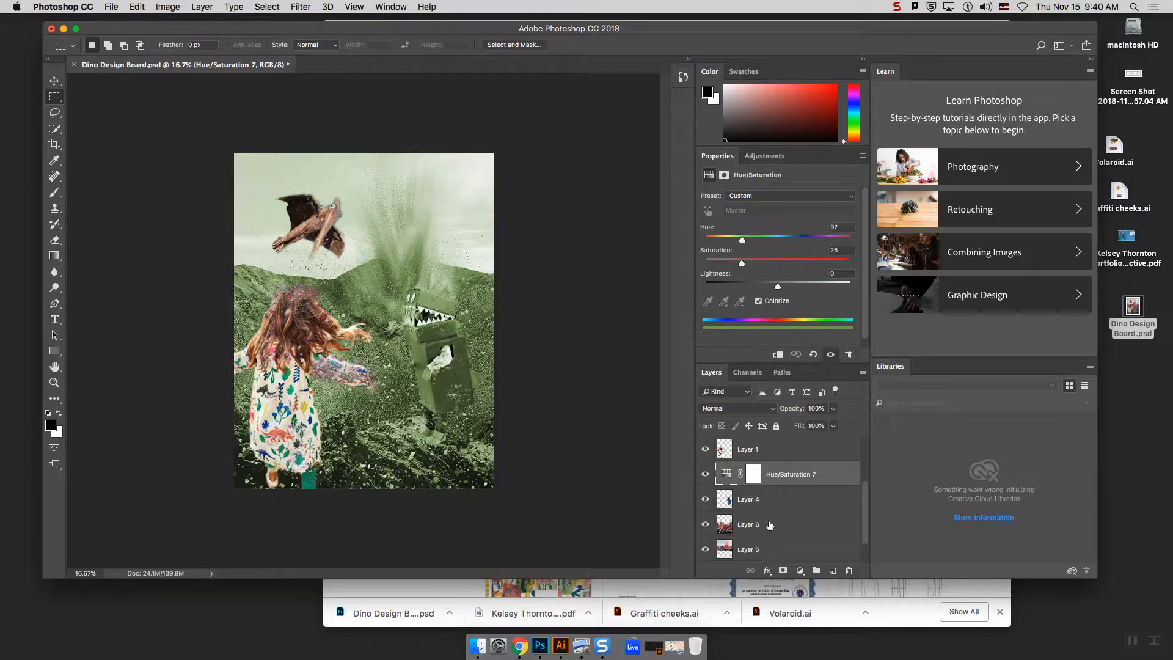
Step: Set the adjustment's hue to 54 and clip it to Layer 4 so only the dinosaur is recolored
left_click_drag(744, 241, 722, 250)
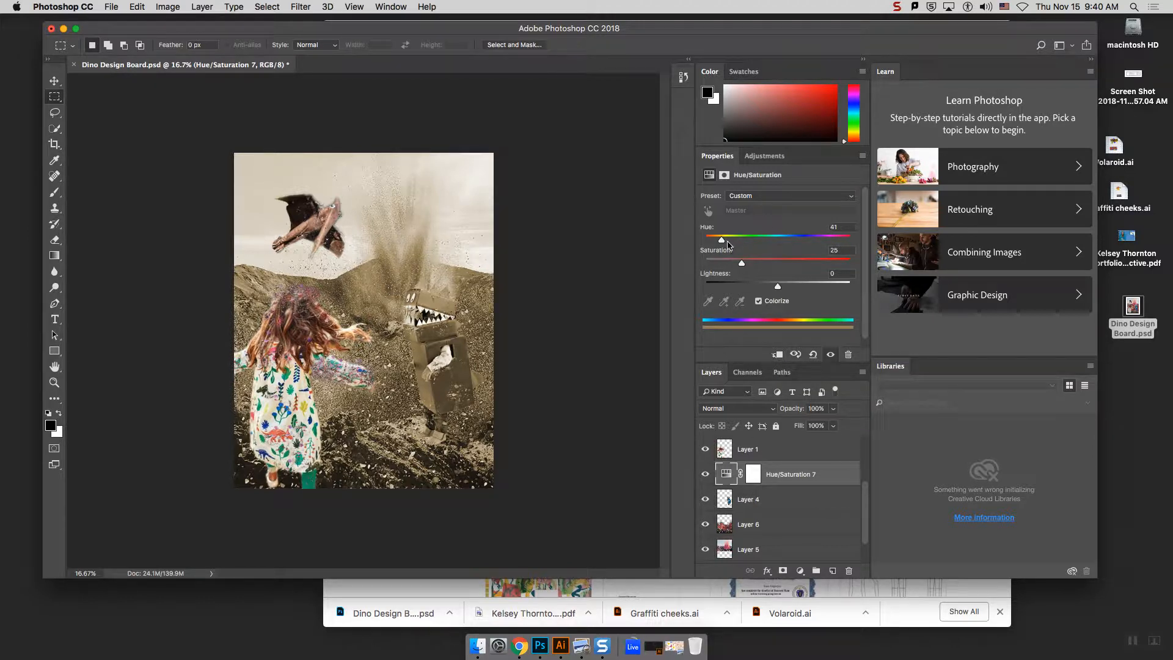
left_click_drag(725, 241, 729, 242)
left_click(777, 355)
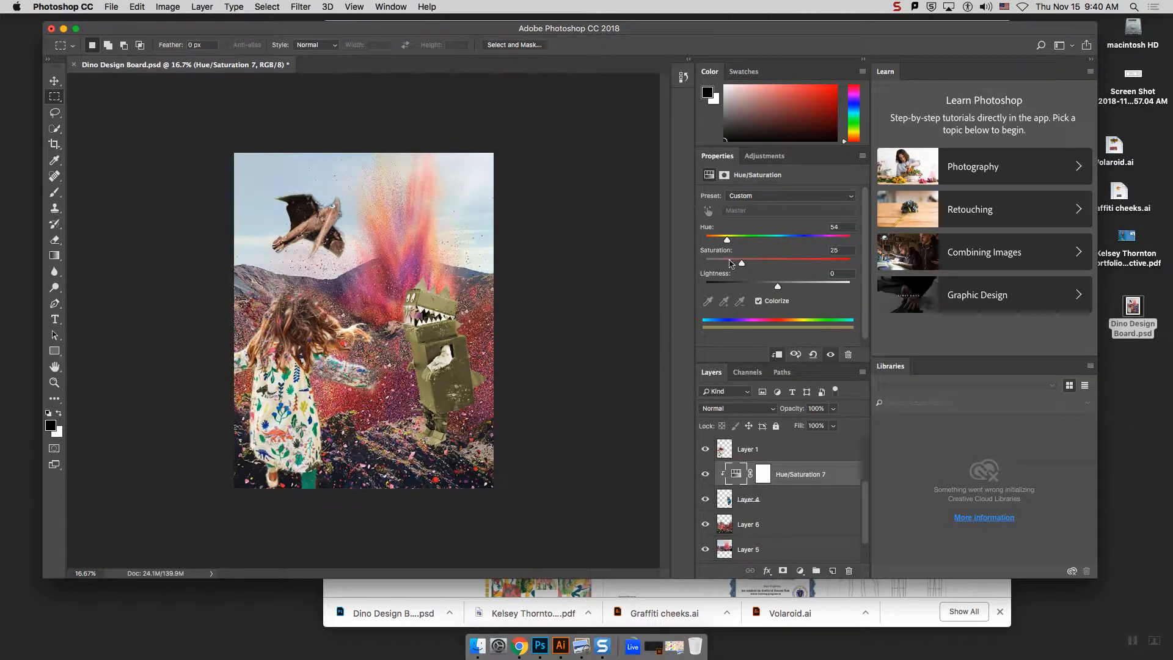
Step: Try several dinosaur colors with the clipped adjustment, ending at hue 62 and saturation 71
left_click_drag(727, 241, 853, 242)
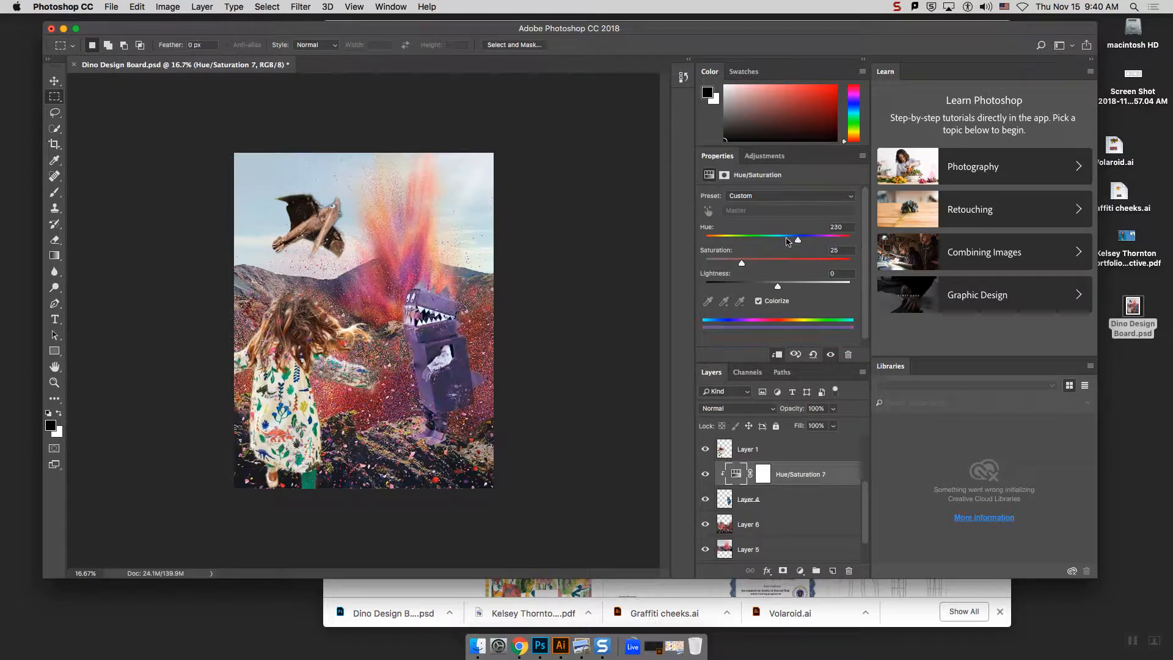
left_click(717, 239)
left_click_drag(716, 239, 832, 267)
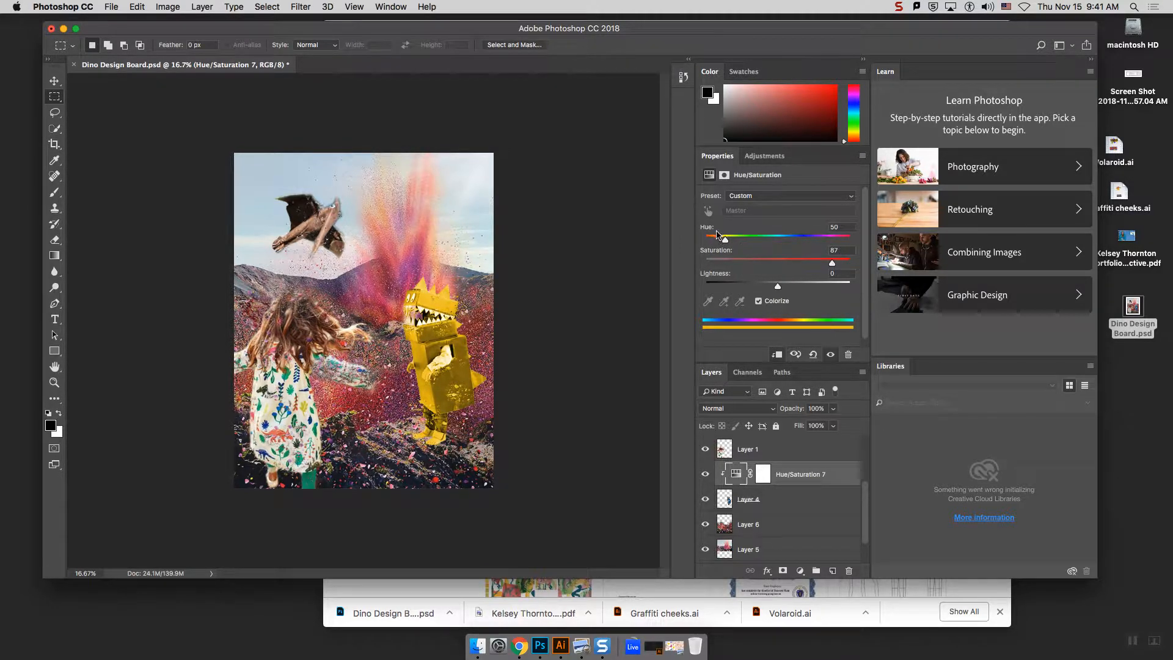
left_click_drag(725, 239, 730, 242)
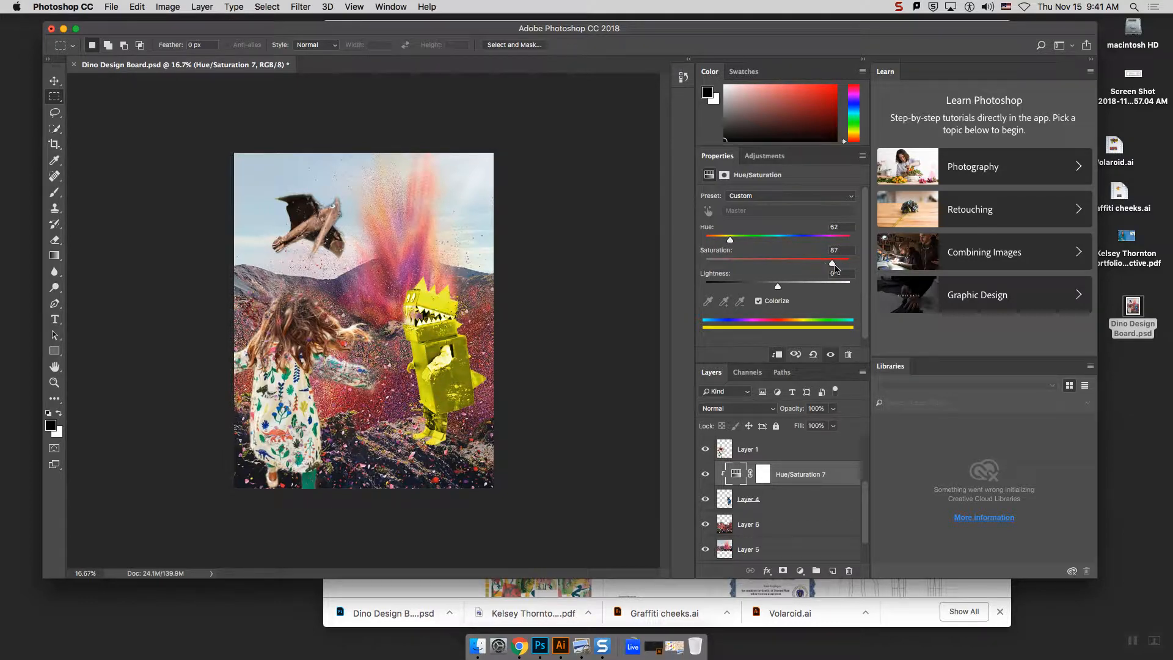
left_click_drag(833, 268, 811, 269)
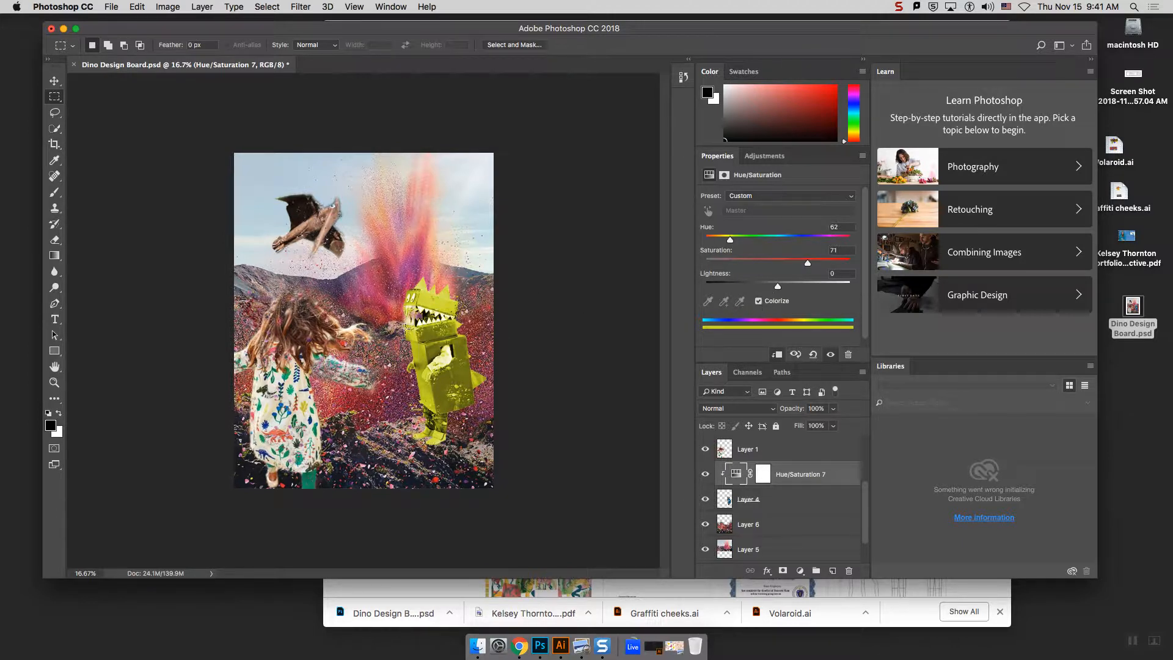
Step: Try the dinosaur's hue at -89 with Colorize off, and turn Colorize back on
left_click(758, 301)
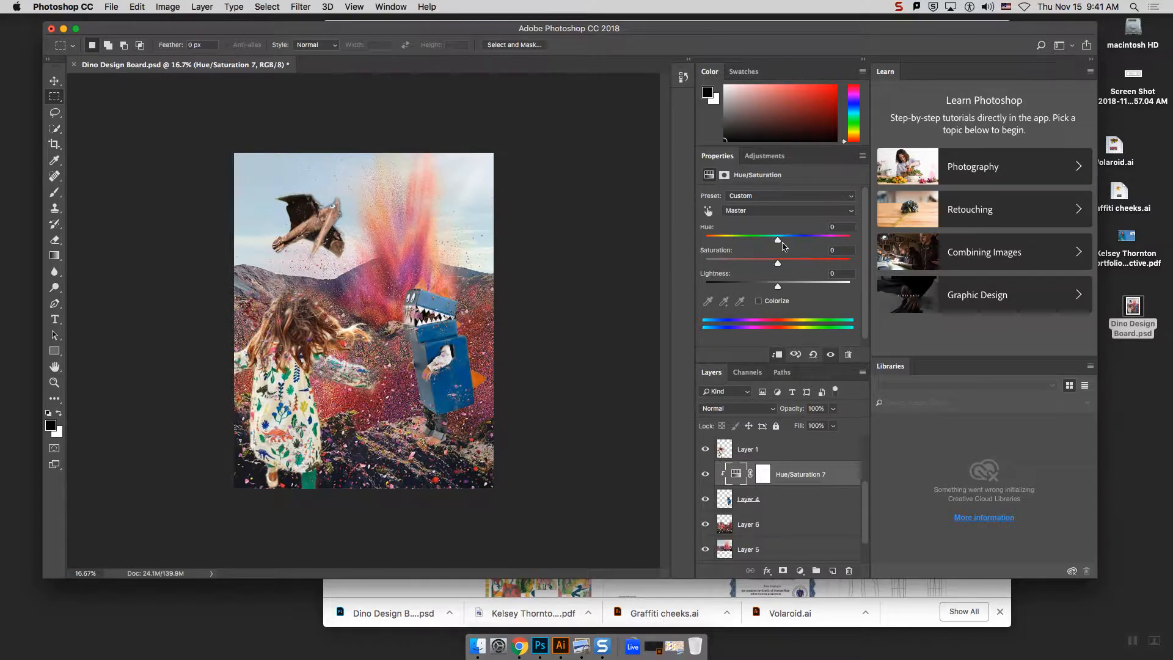
left_click_drag(778, 240, 732, 242)
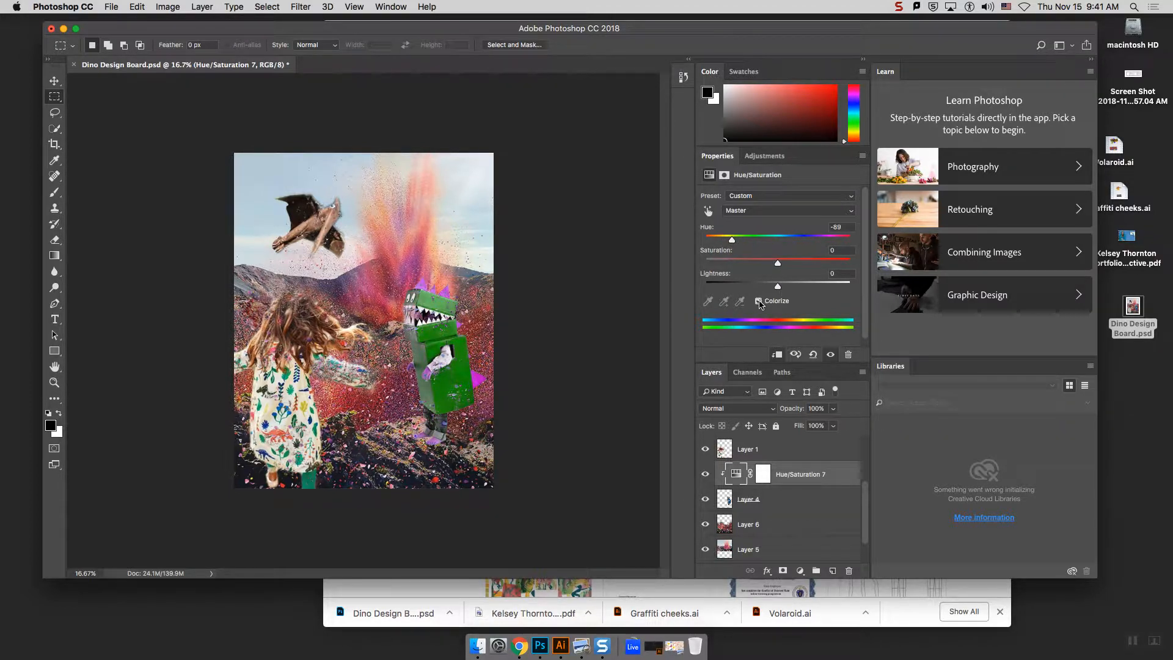
left_click(759, 301)
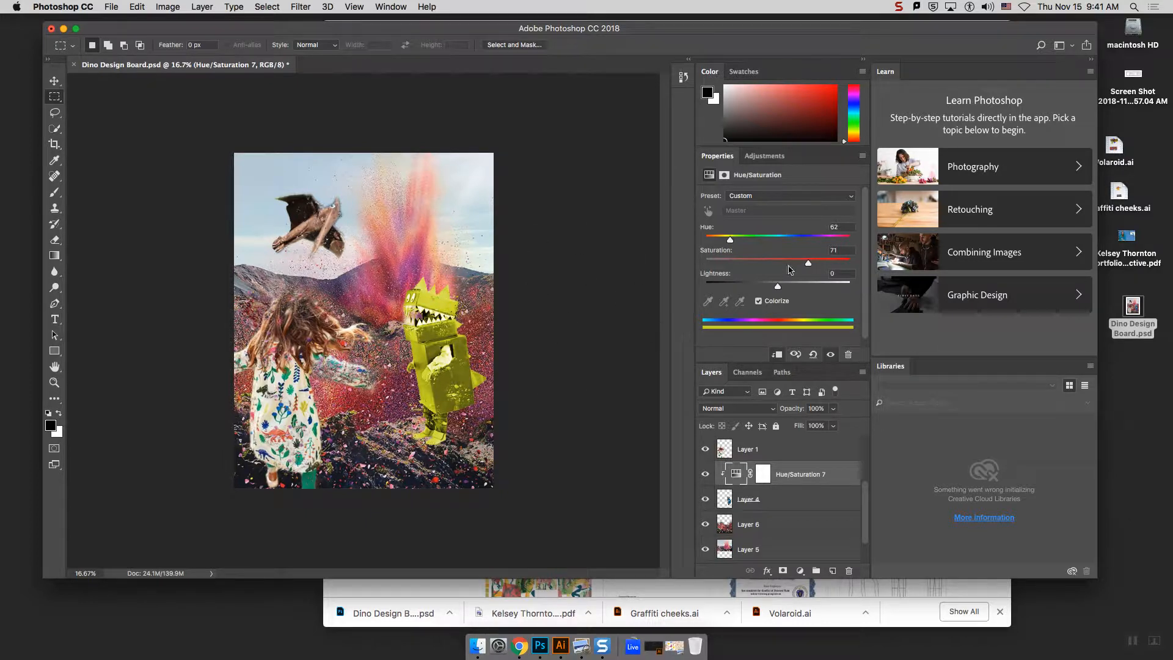
Step: Recolor the dinosaur blue by setting the colorize hue to 228
left_click_drag(730, 240, 797, 245)
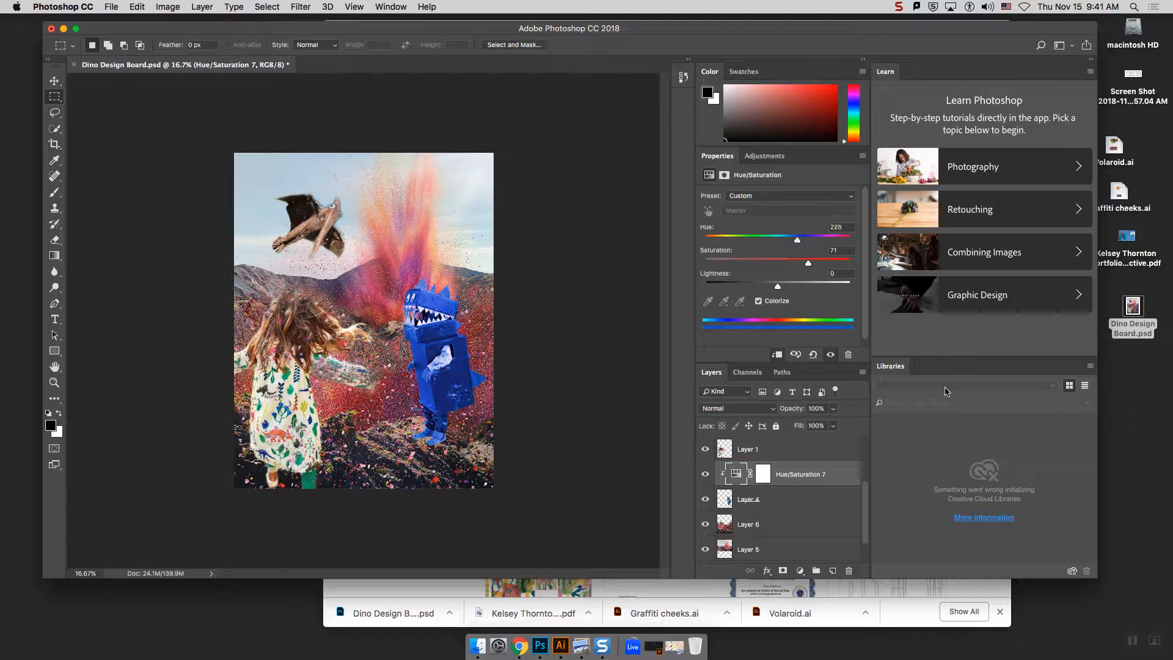
Step: Toggle Layer 8's visibility off and on to check which elements belong to it
left_click_drag(861, 495, 871, 484)
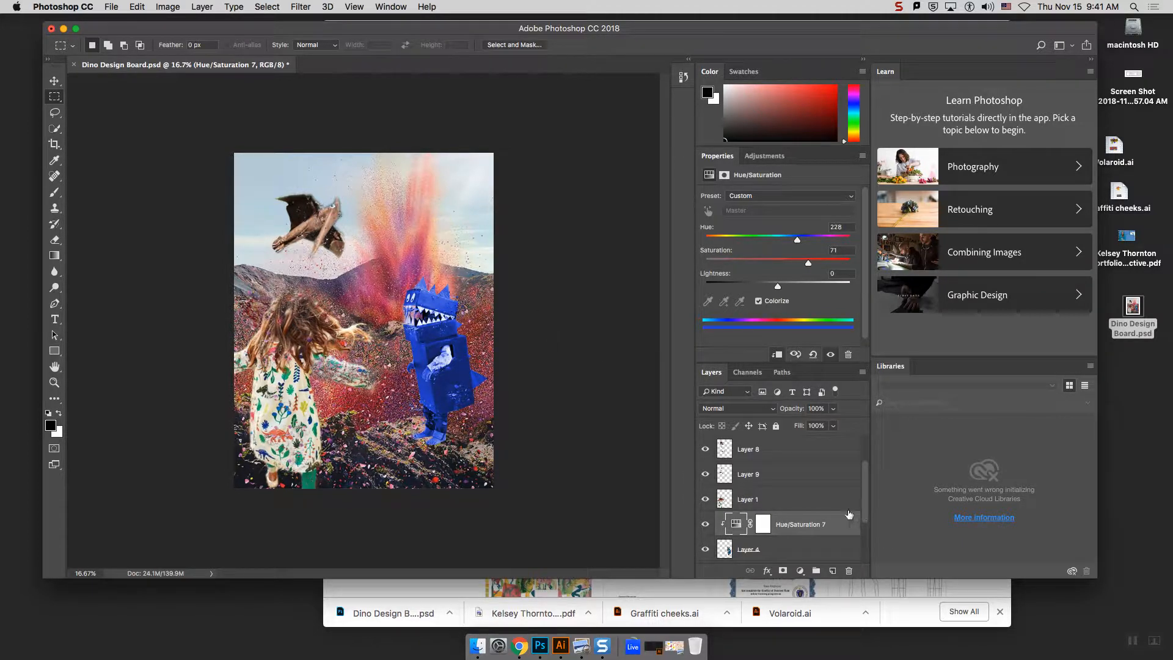
left_click(705, 449)
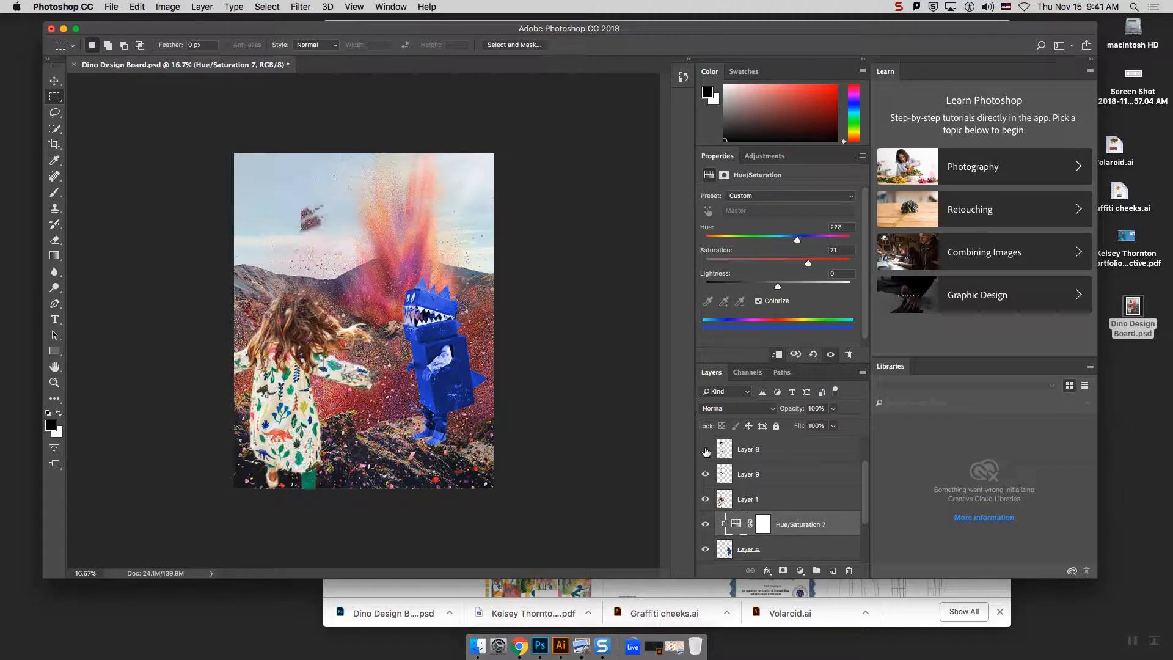
left_click(705, 449)
left_click(706, 450)
left_click(705, 451)
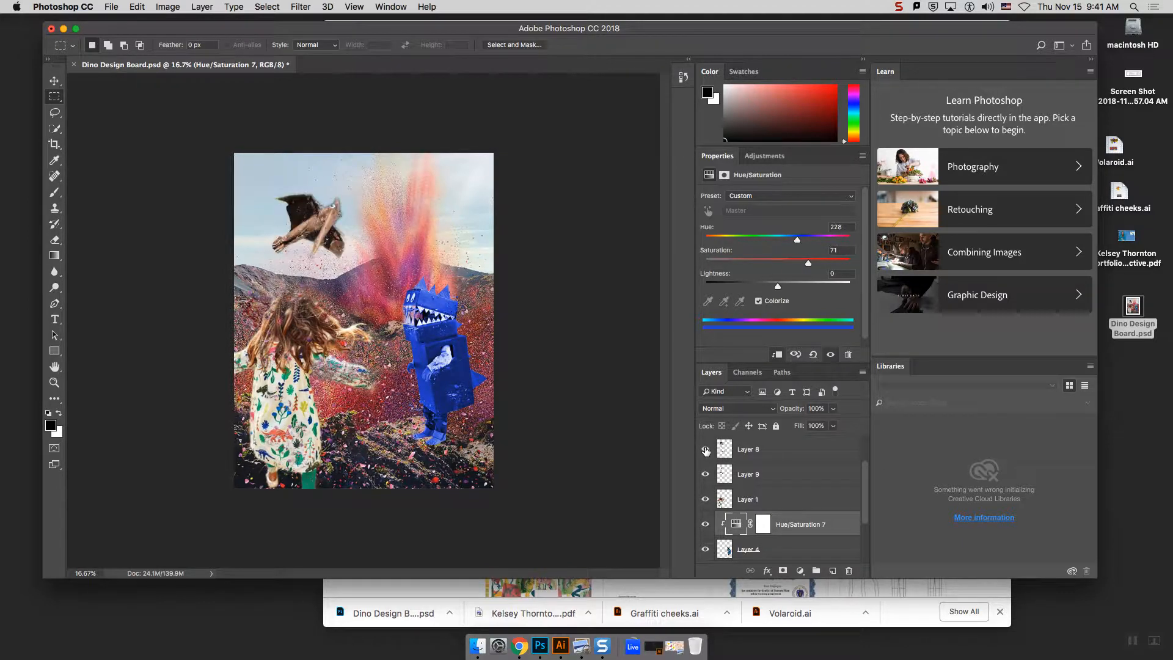
Step: On Layer 8, select the empty area around the flying pterodactyl with the Magic Wand tool
left_click(741, 452)
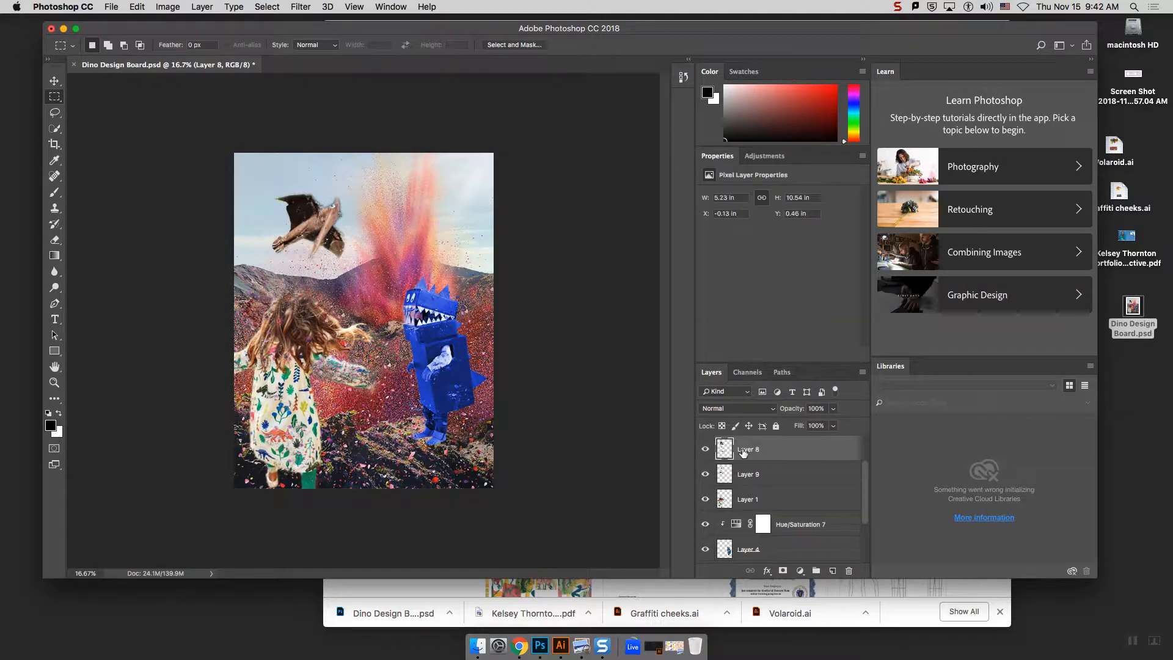
left_click(52, 113)
key("super+0")
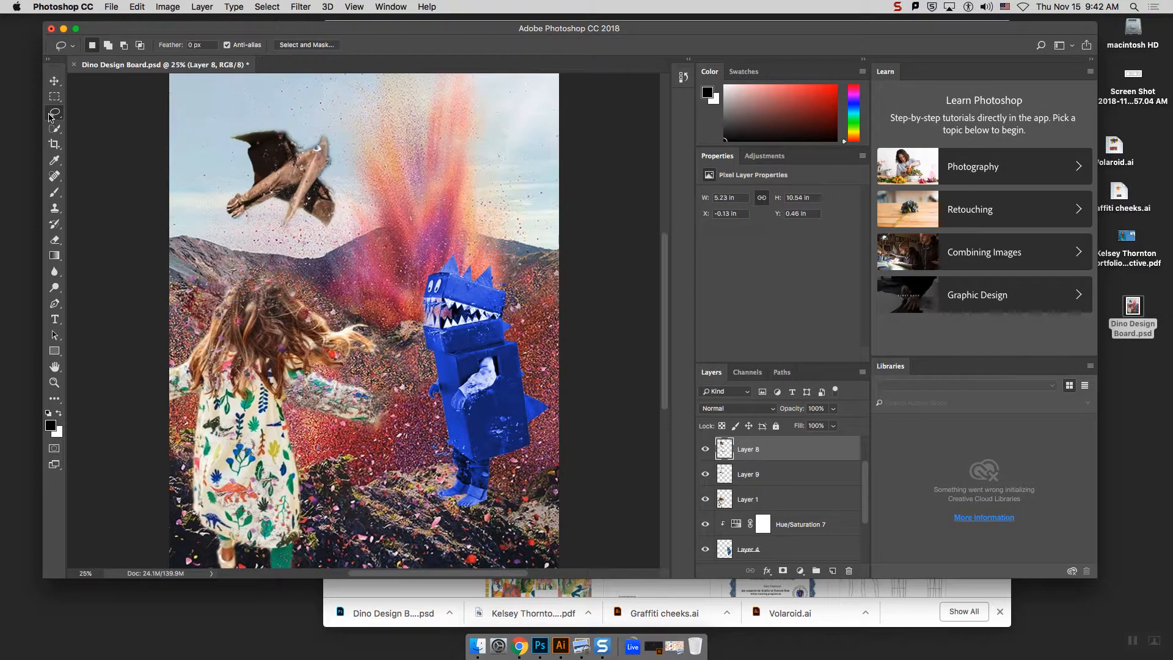
scroll(667, 374, "up", 3)
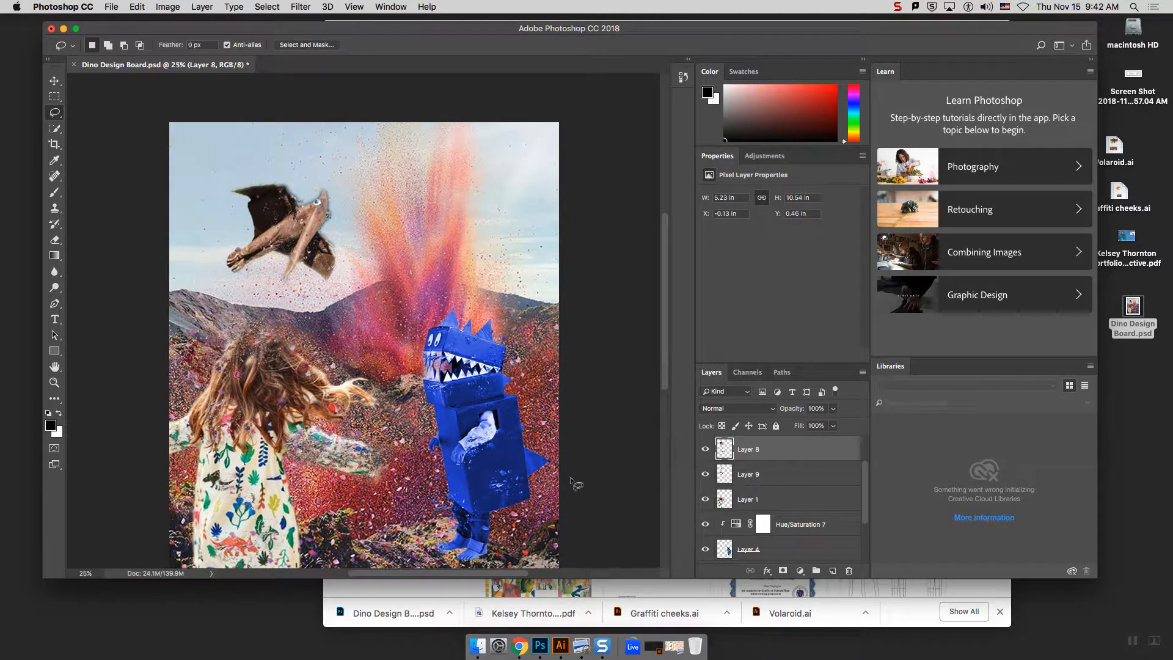
scroll(442, 574, "left", 2)
scroll(442, 575, "up", 1)
scroll(442, 574, "left", 2)
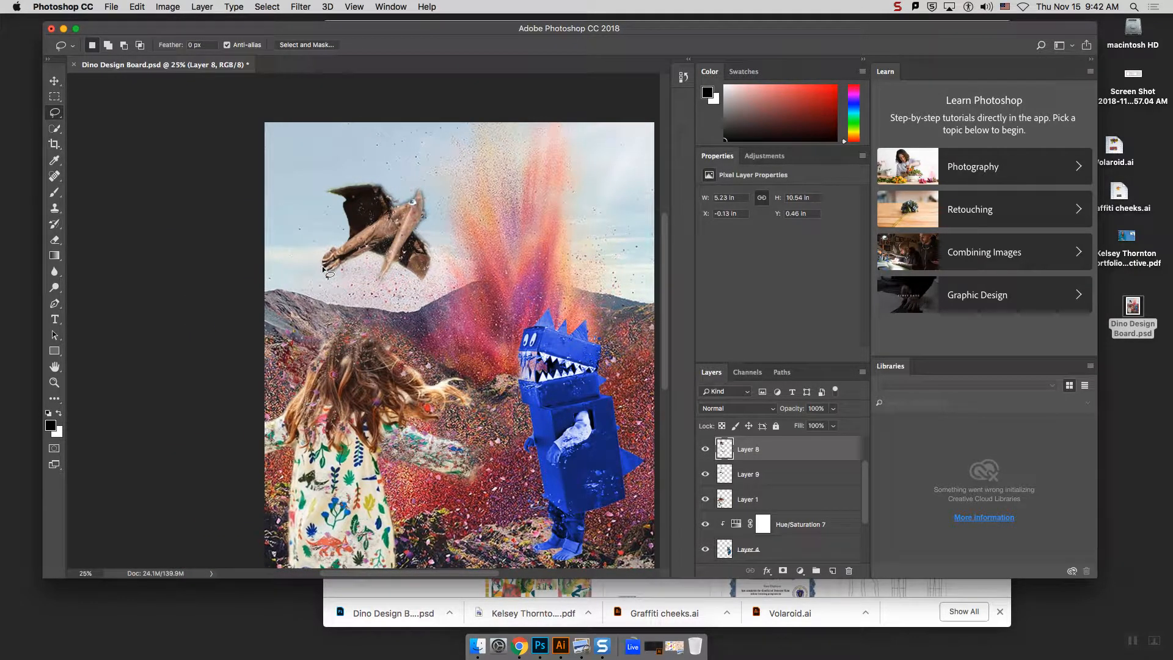
left_click(54, 112)
left_click(59, 127)
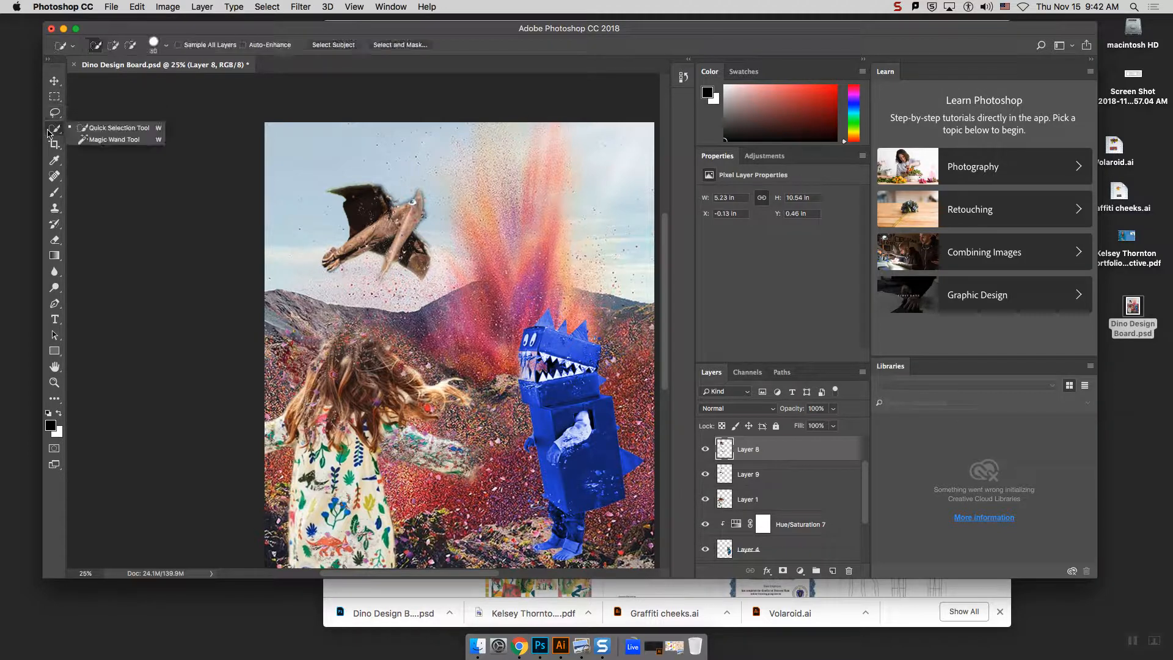
left_click(89, 140)
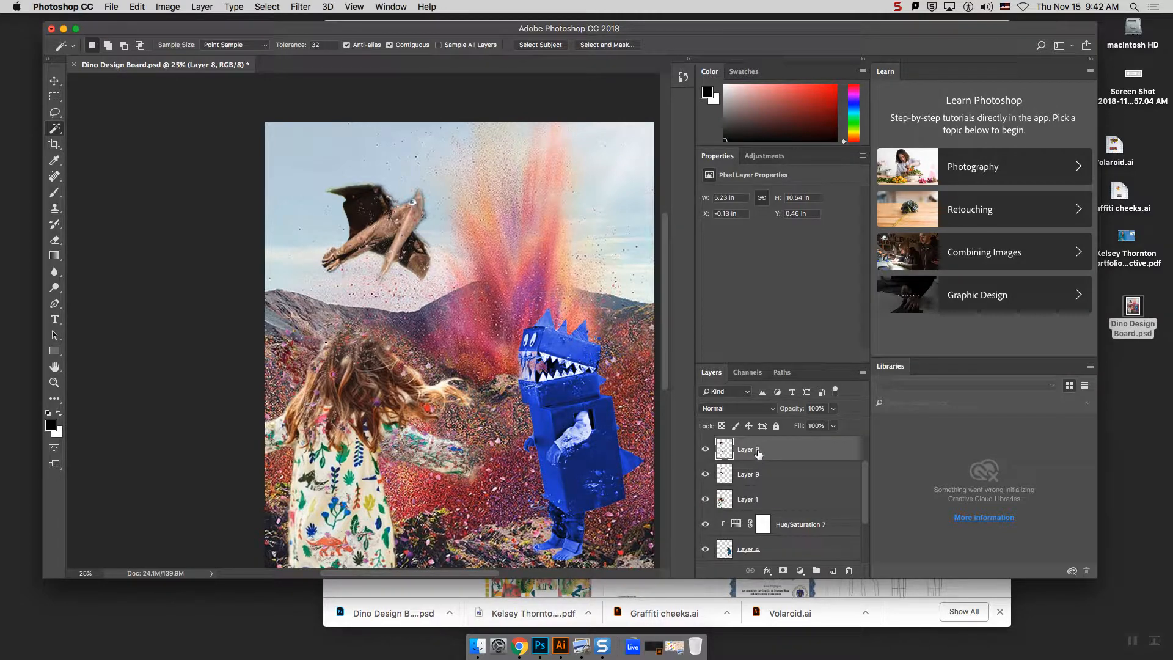
left_click(621, 172)
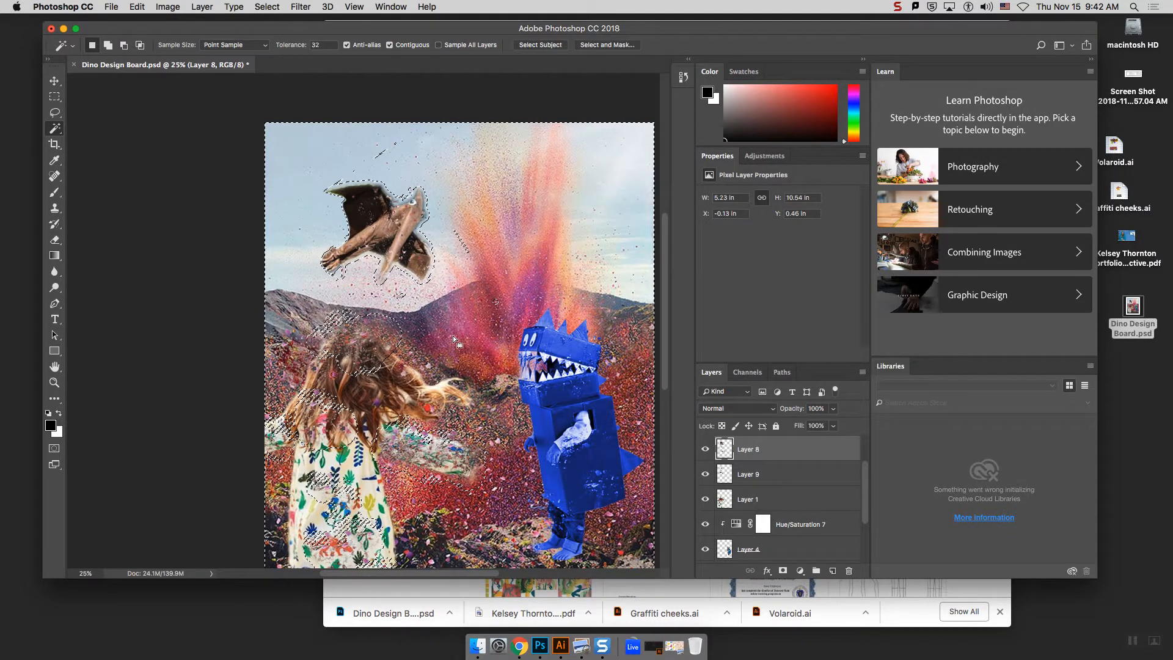
Step: Add the whole area over the girl to the selection with the Lasso tool, leaving out only the pterodactyl
left_click(55, 112)
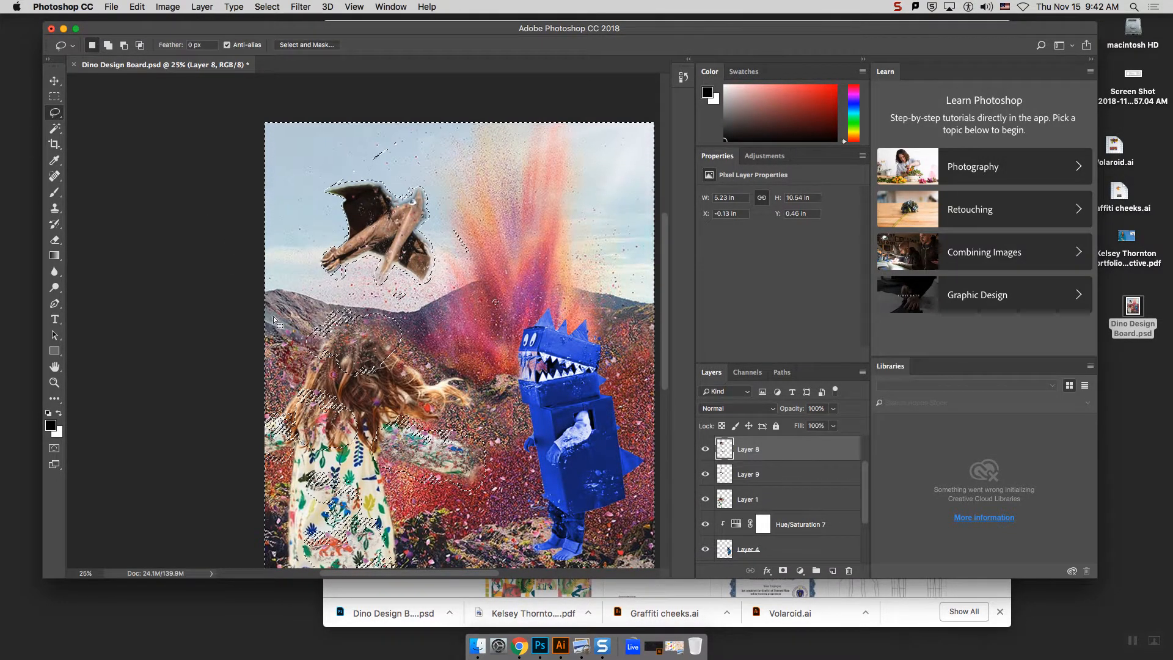
left_click(124, 45)
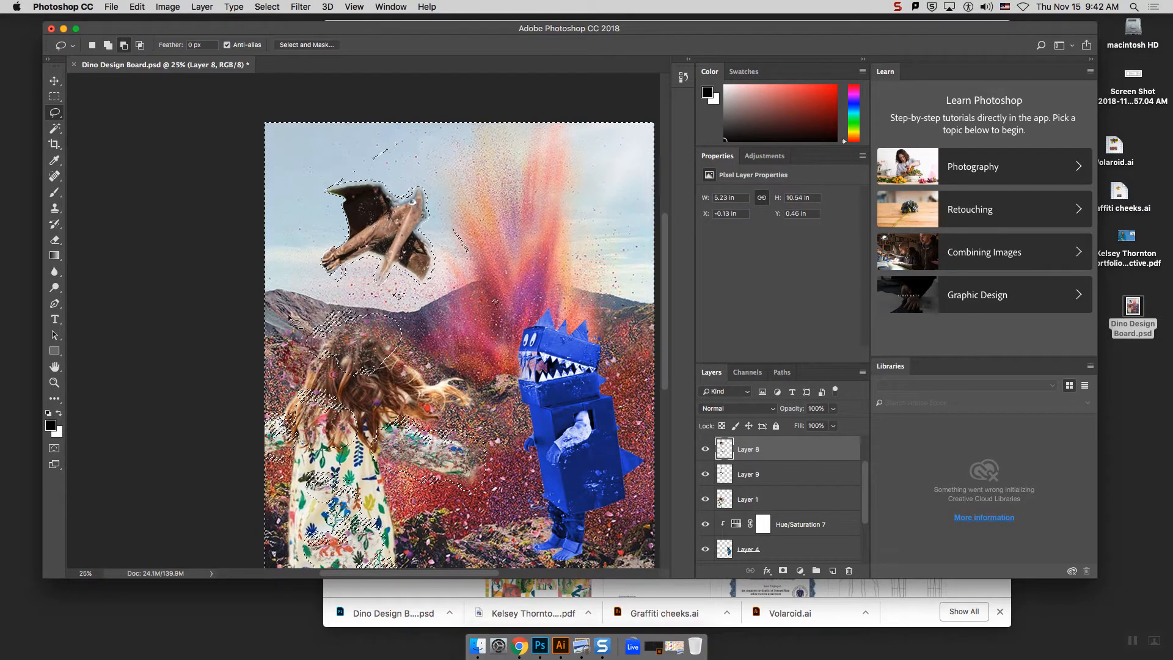
key("shift")
mouse_move(299, 315)
left_mouse_down()
mouse_move(452, 301)
mouse_move(477, 286)
mouse_move(417, 175)
mouse_move(349, 180)
mouse_move(441, 153)
mouse_move(539, 422)
mouse_move(520, 550)
mouse_move(432, 560)
mouse_move(425, 576)
mouse_move(460, 574)
mouse_move(479, 543)
left_mouse_up()
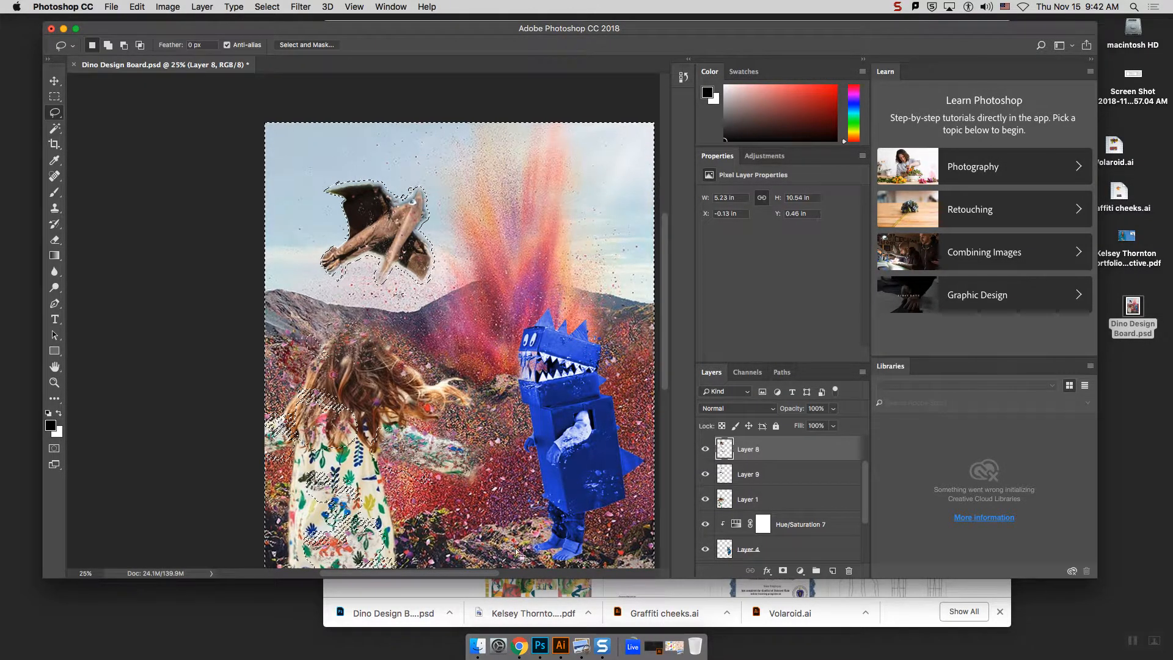
key("super+minus")
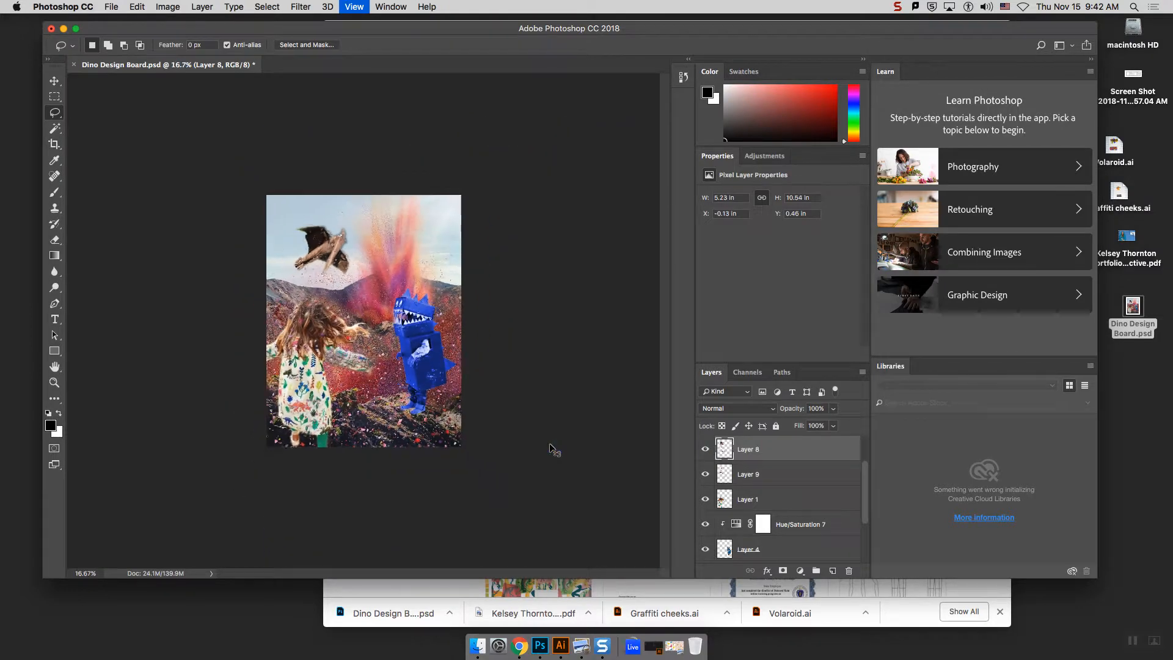
mouse_move(384, 445)
left_mouse_down()
mouse_move(384, 407)
mouse_move(358, 346)
left_mouse_up()
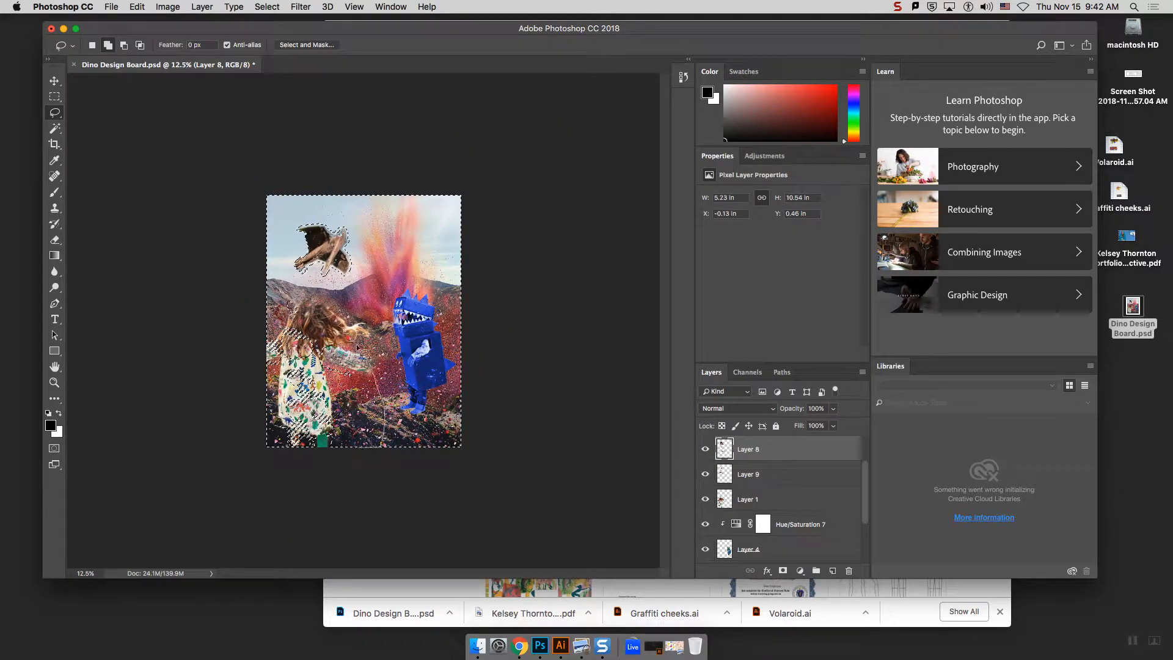
mouse_move(207, 369)
left_mouse_down()
mouse_move(331, 494)
mouse_move(388, 459)
left_mouse_up()
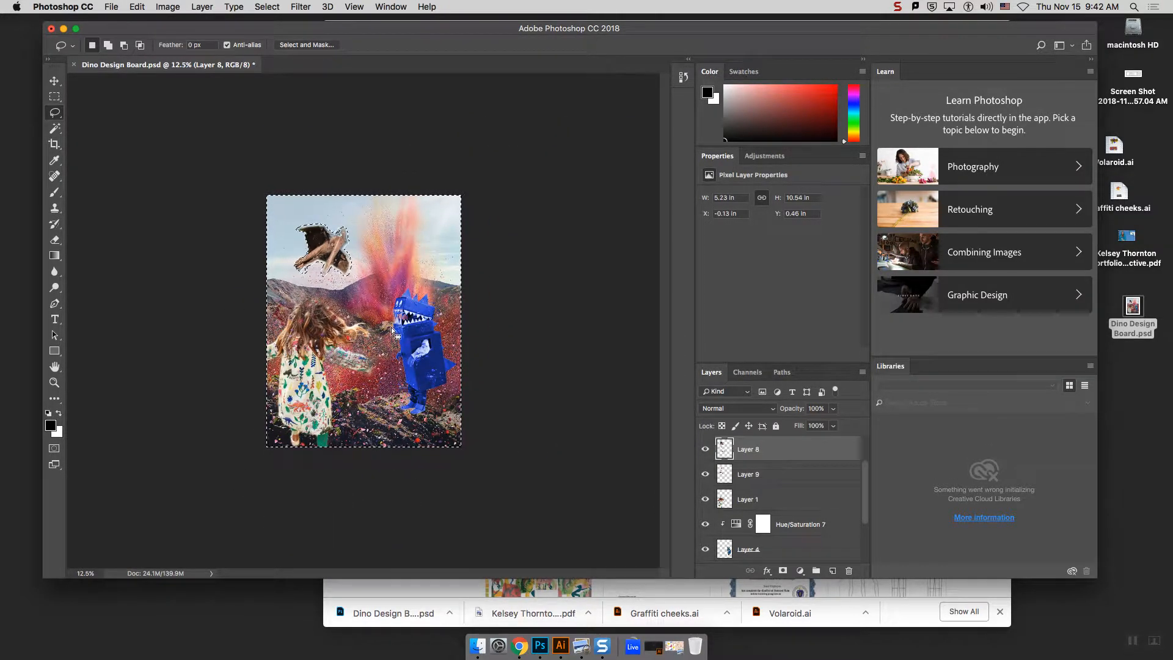
Step: Invert the selection to the pterodactyl and subtract stray areas around its edges with the Lasso tool
key("super+shift+i")
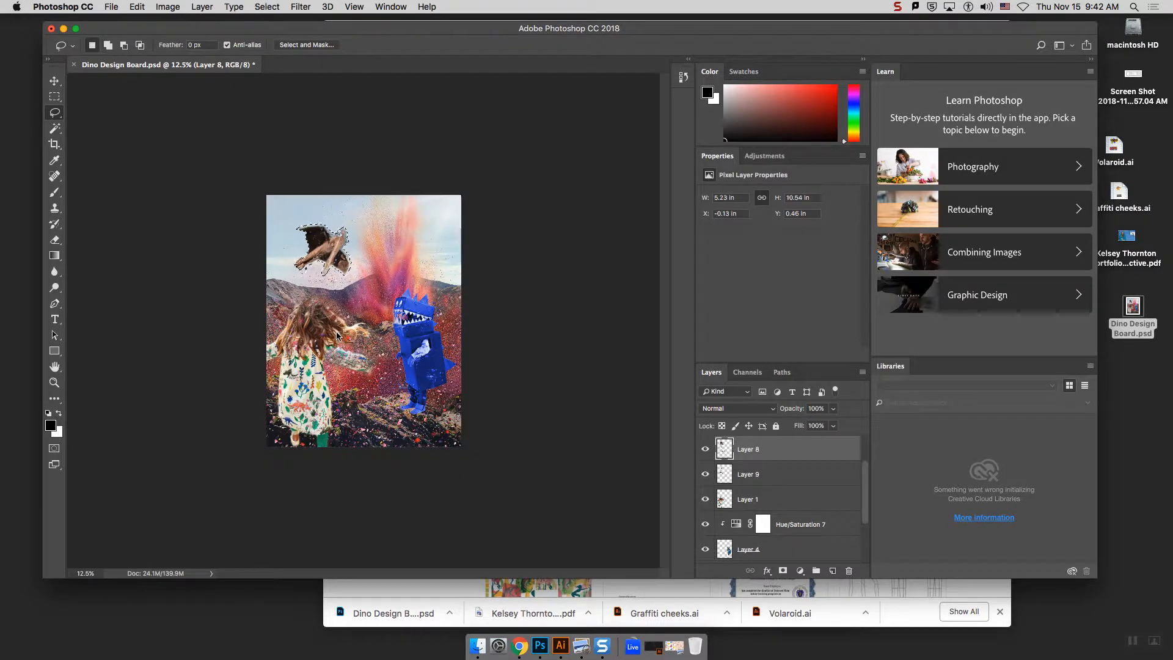
key("super+equal")
key("super+equal")
key("super+equal")
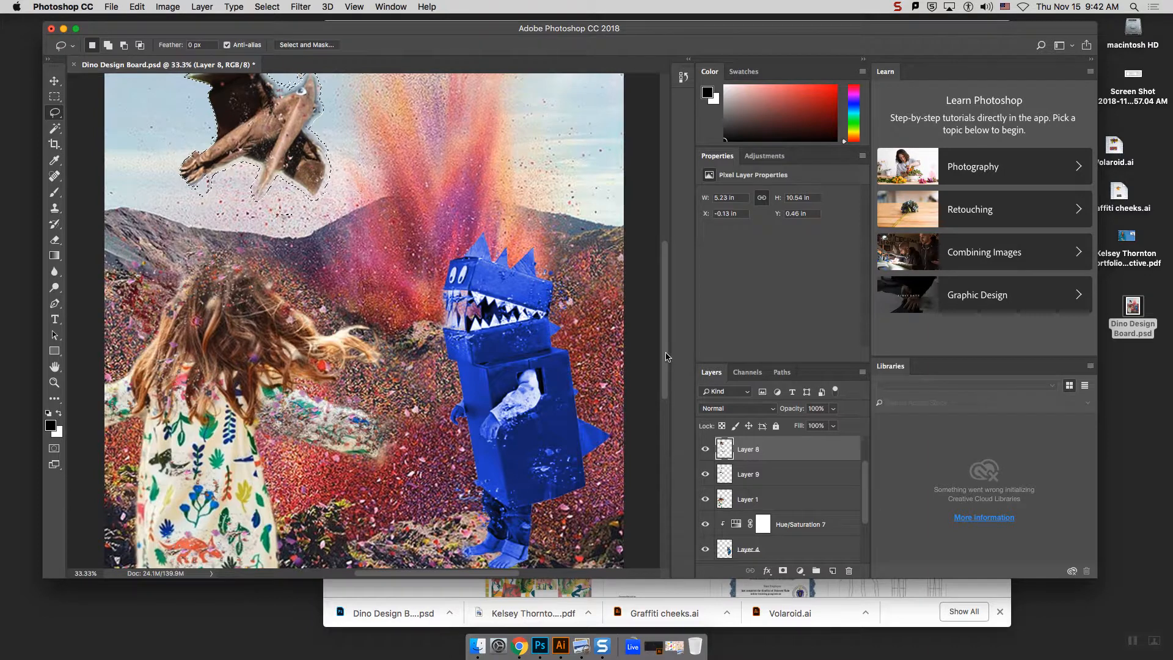
scroll(645, 280, "up", 5)
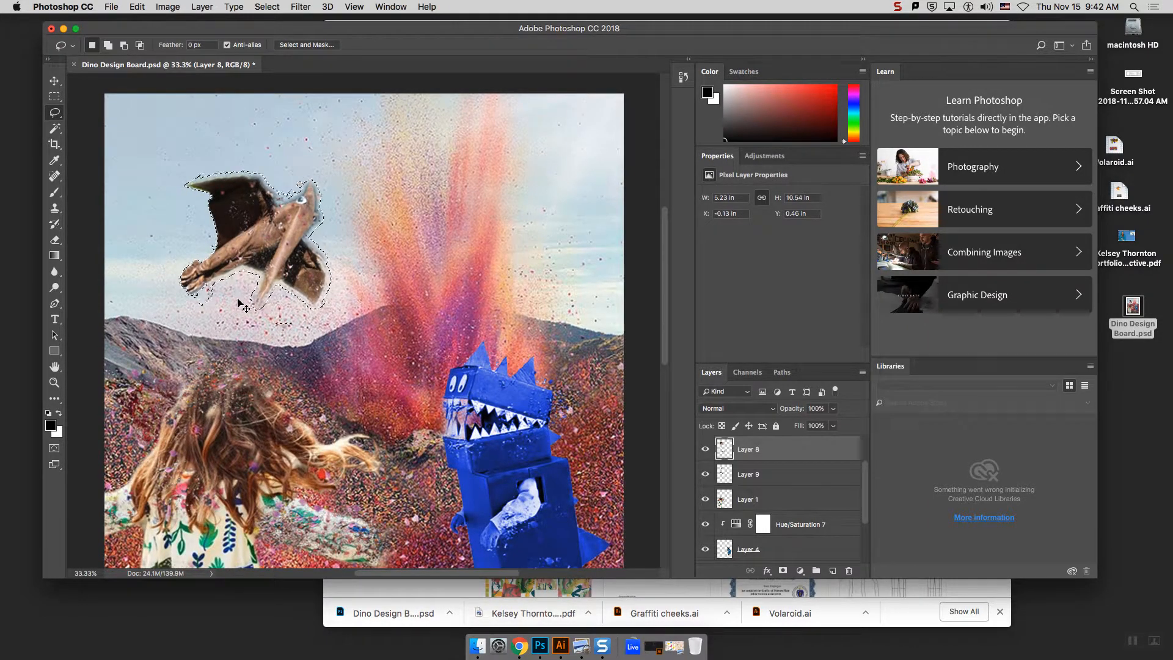
key("alt")
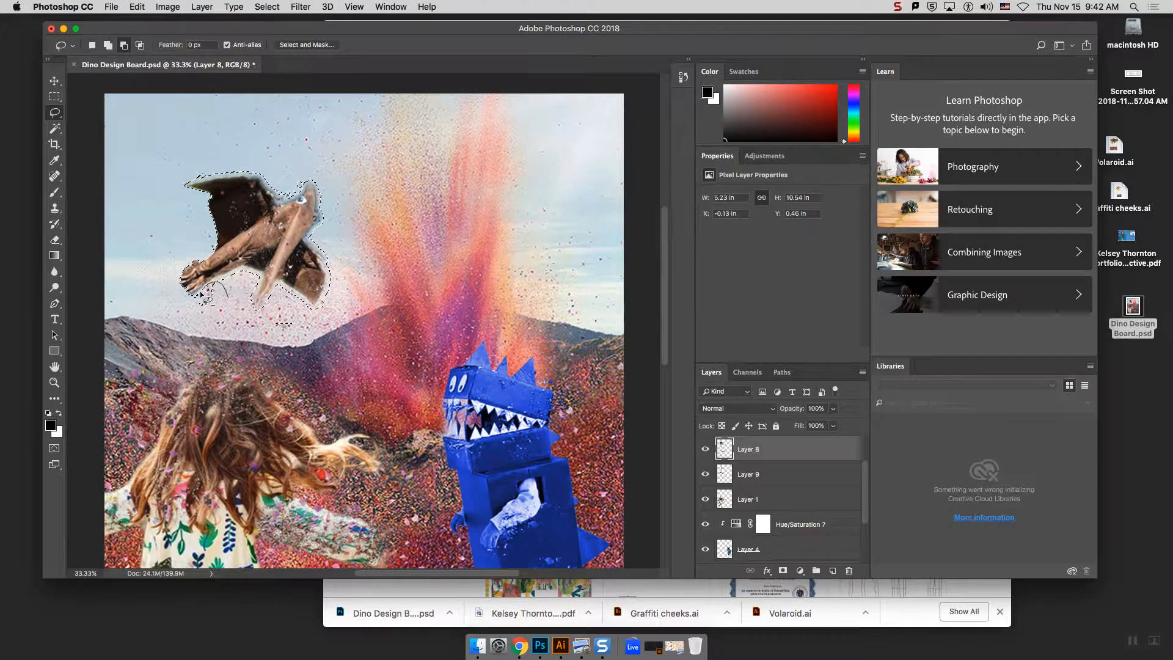
left_click_drag(234, 307, 240, 311)
mouse_move(316, 248)
left_mouse_down()
mouse_move(316, 230)
mouse_move(334, 221)
mouse_move(341, 263)
left_mouse_up()
Step: Choose the Brush tool and set its painting mode to Hue
left_click(53, 225)
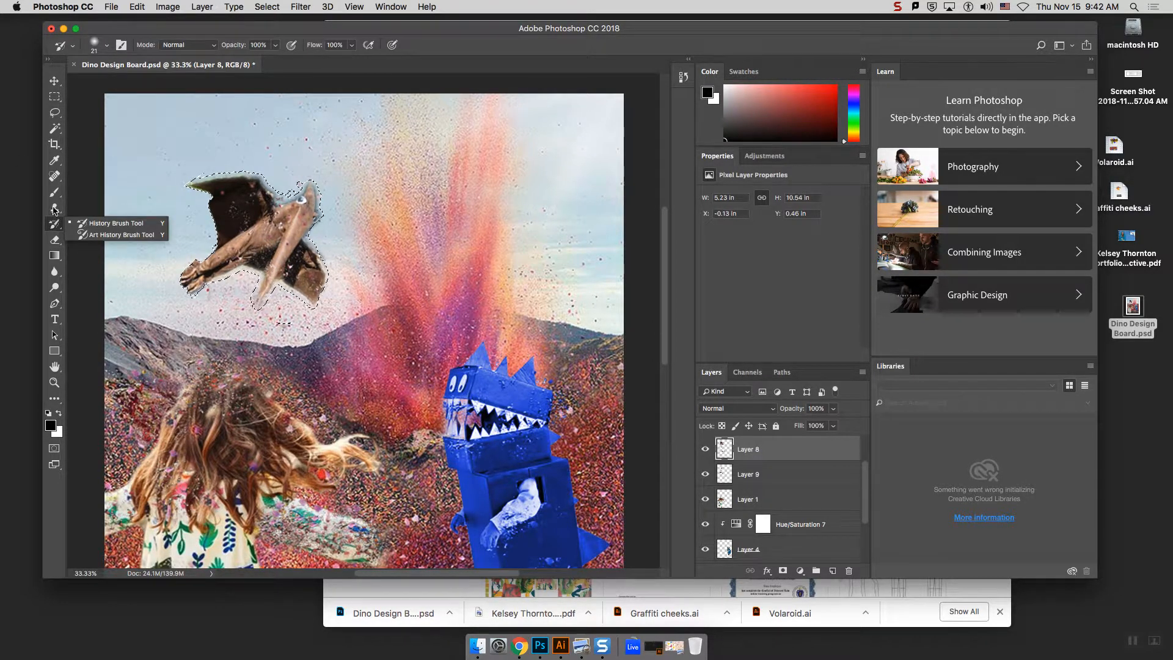
left_click(55, 194)
left_click(190, 44)
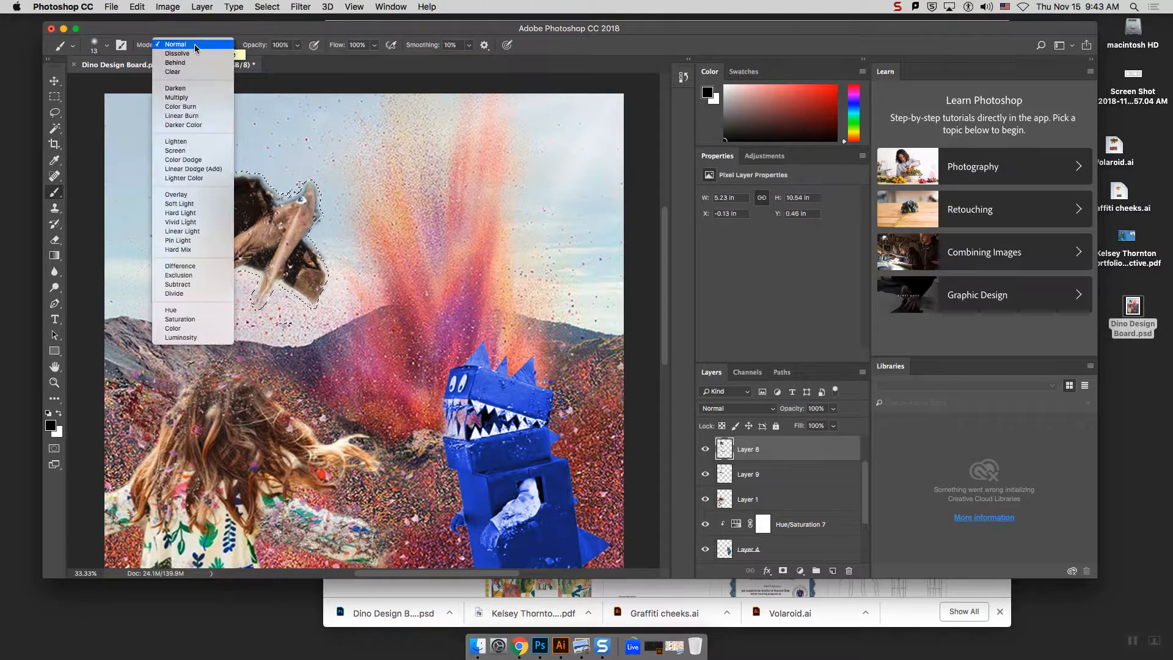
left_click(202, 46)
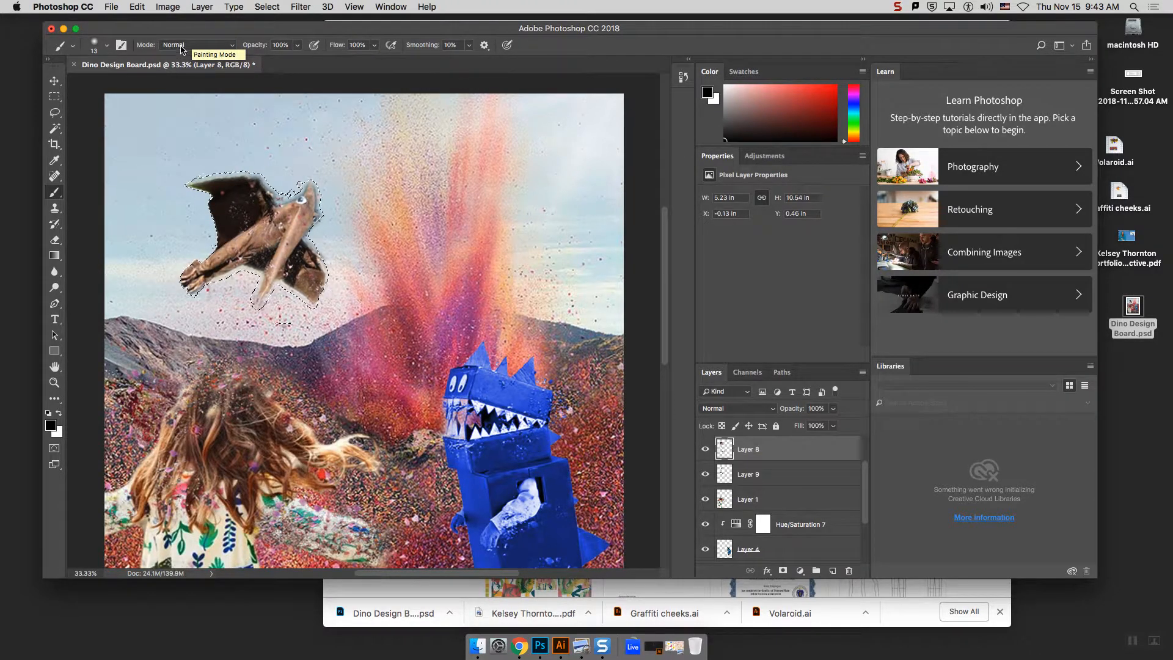
left_click(182, 46)
left_click(214, 48)
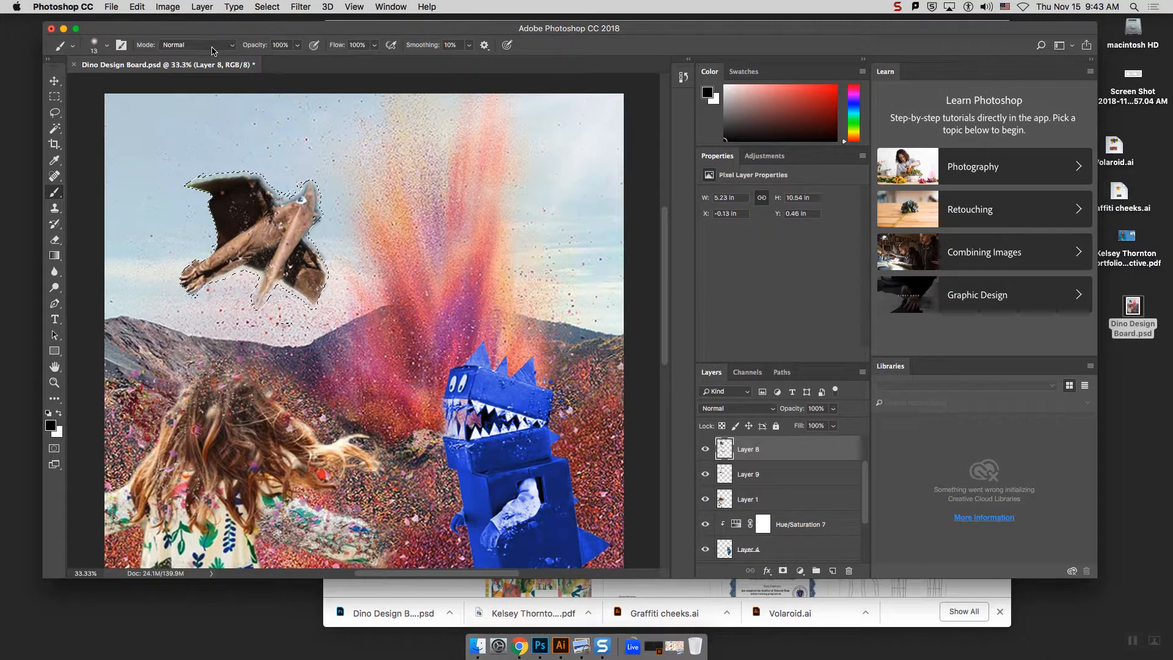
left_click(222, 47)
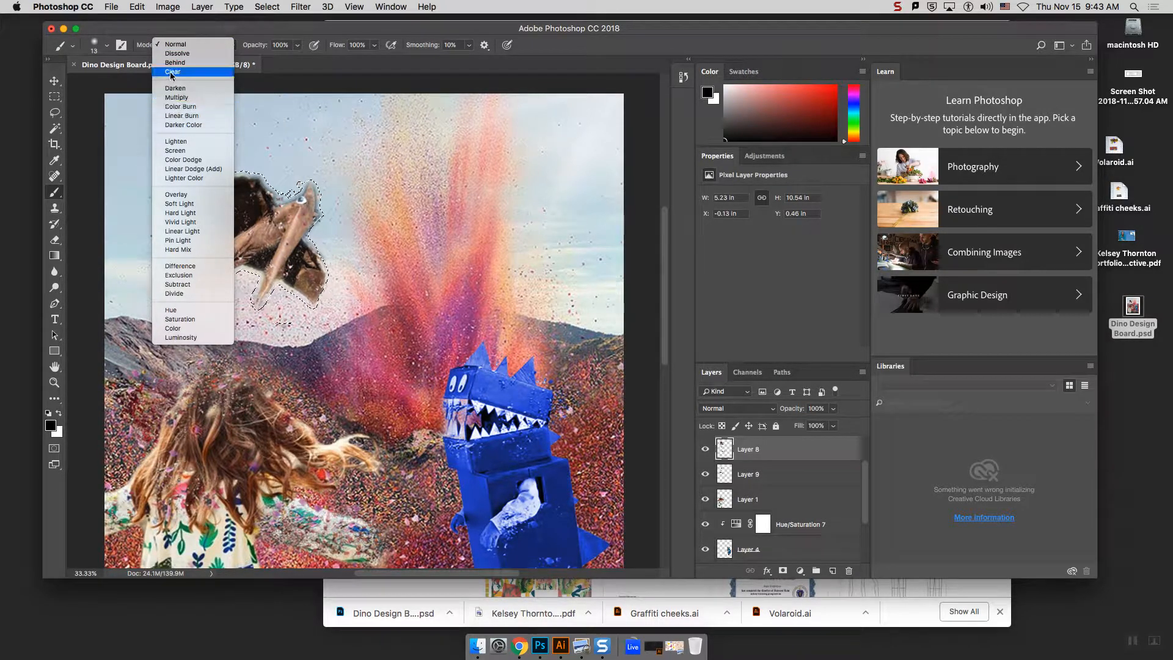
left_click(170, 310)
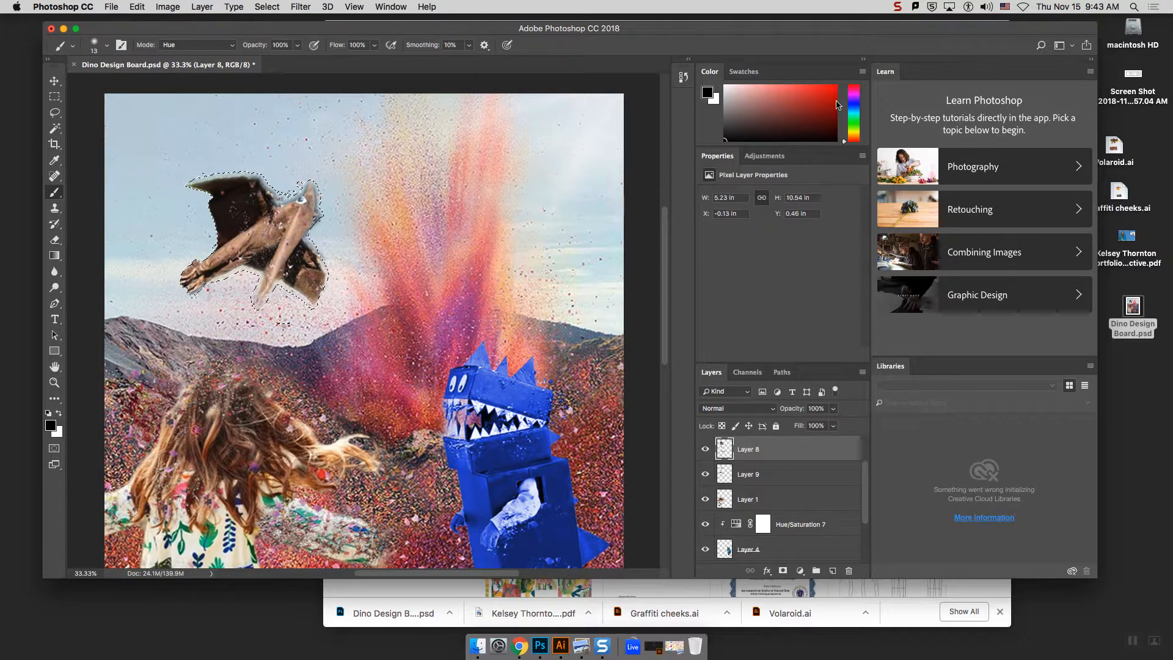
Step: Set a bright orange foreground color and a 114 px brush, and try painting the pterodactyl's body in Hue mode
left_click_drag(855, 142, 855, 139)
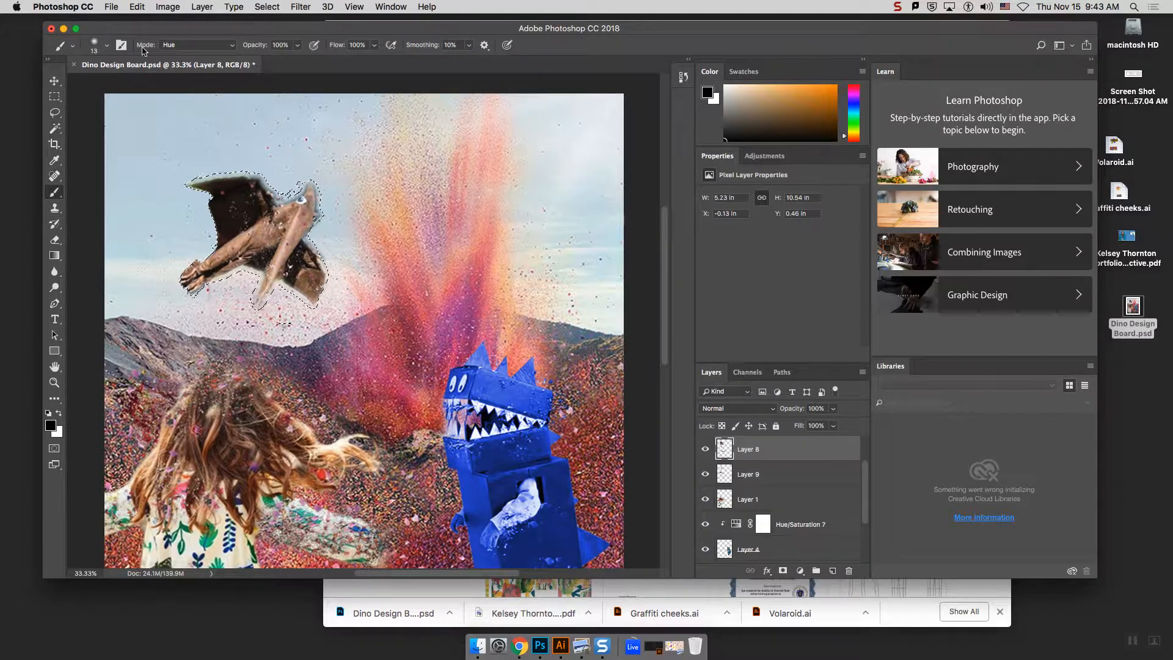
left_click(107, 46)
left_click_drag(116, 83, 152, 84)
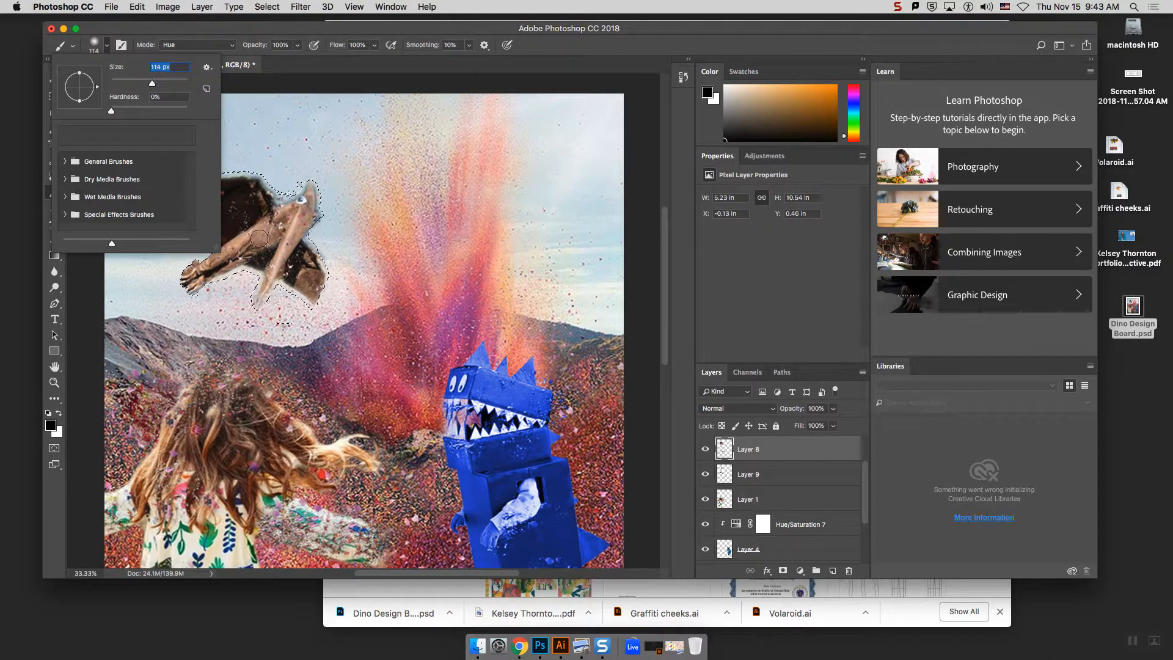
left_click_drag(259, 238, 227, 260)
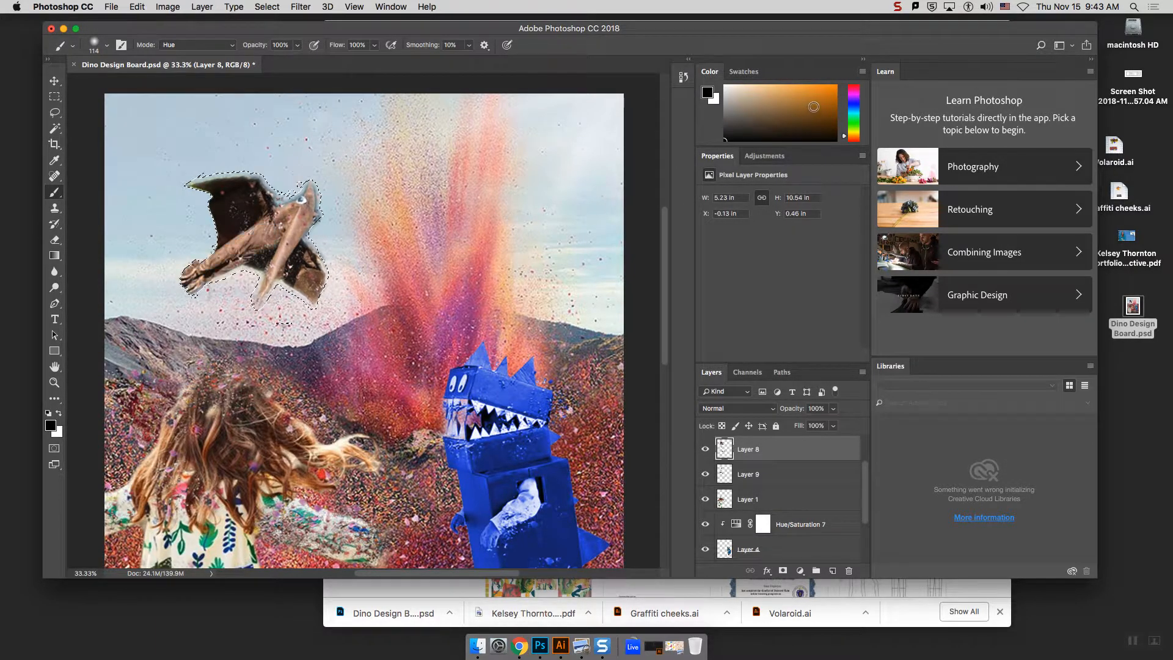
left_click(836, 86)
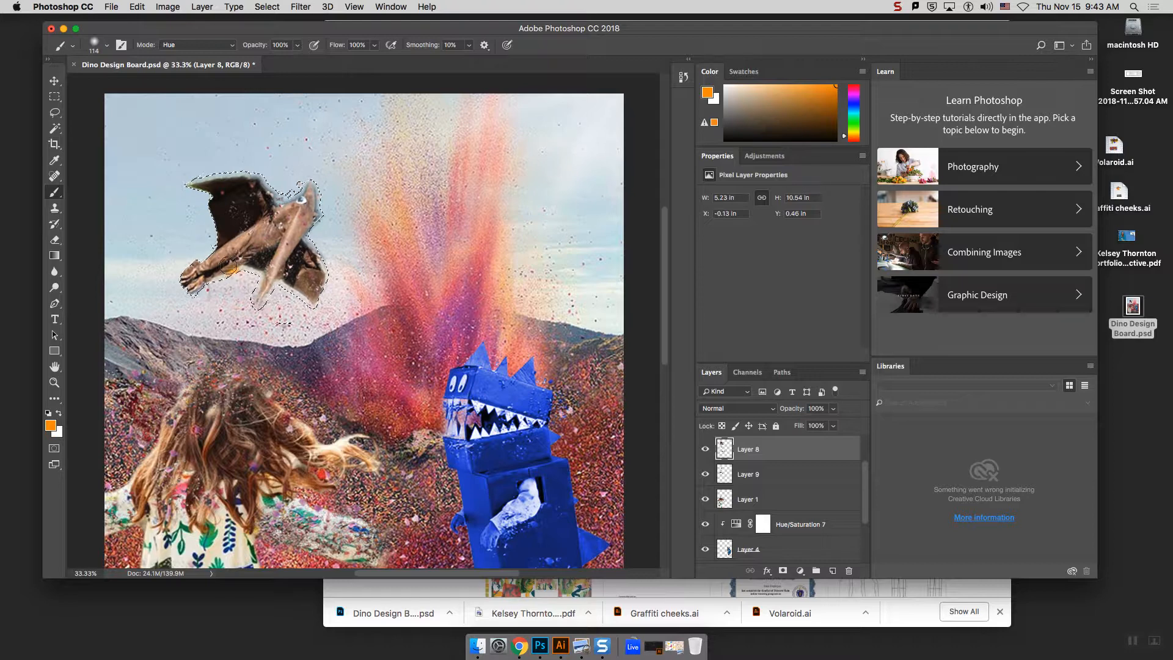
left_click_drag(237, 254, 262, 246)
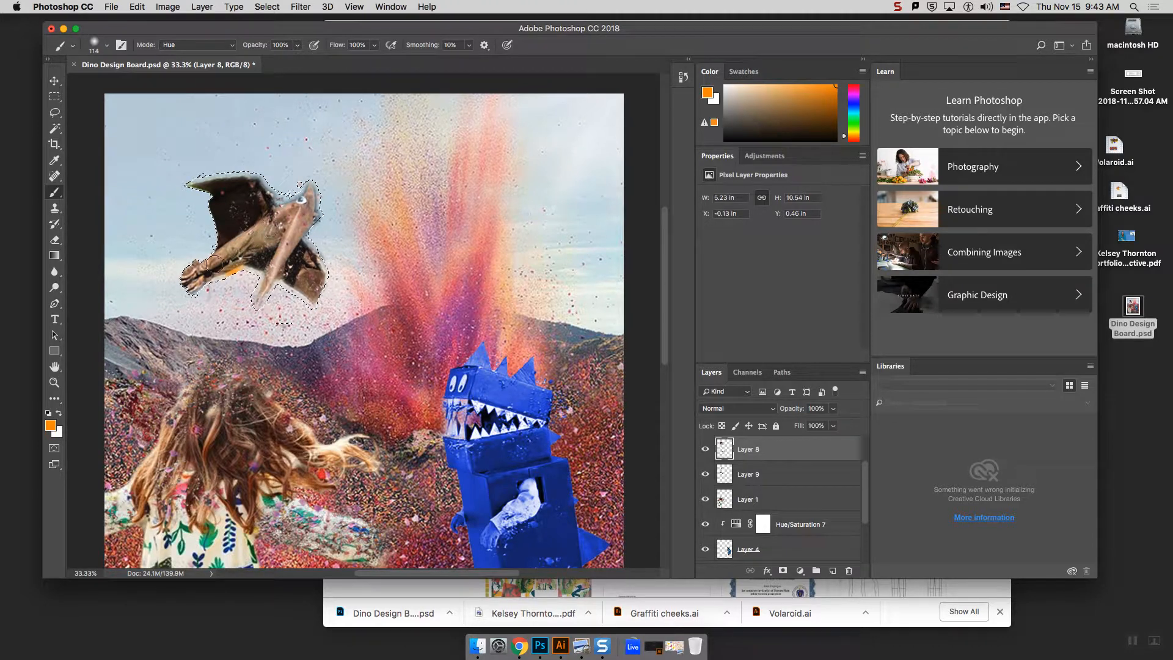
key("super+z")
Step: Set the brush's painting mode to Multiply and paint the pterodactyl's body orange
left_click(160, 5)
left_click(193, 5)
left_click(189, 46)
mouse_move(193, 8)
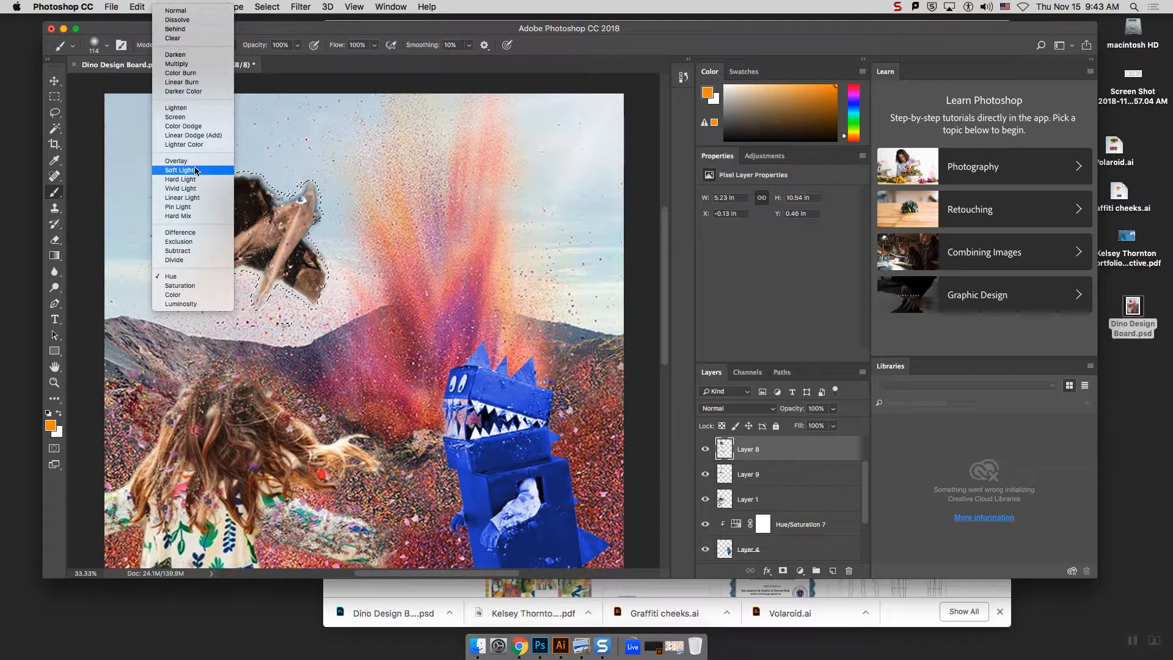
left_click(177, 63)
left_click_drag(242, 252, 211, 265)
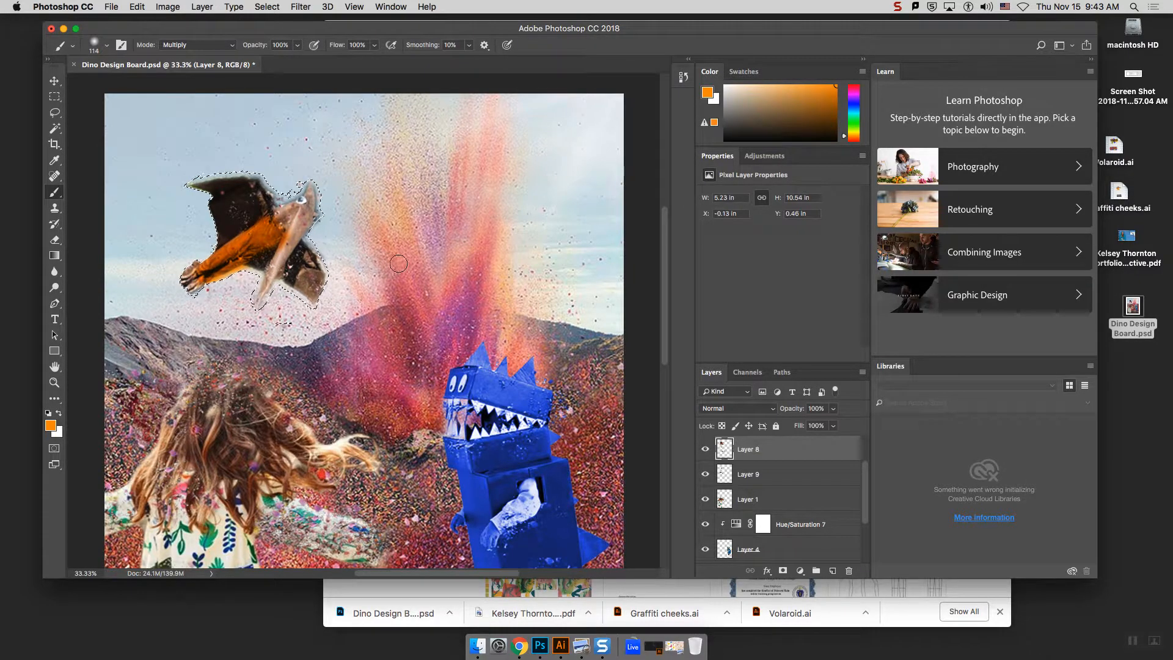
Step: Change the foreground color to blue, test a stroke from the pterodactyl's beak tip, and undo the stroke
left_click(853, 103)
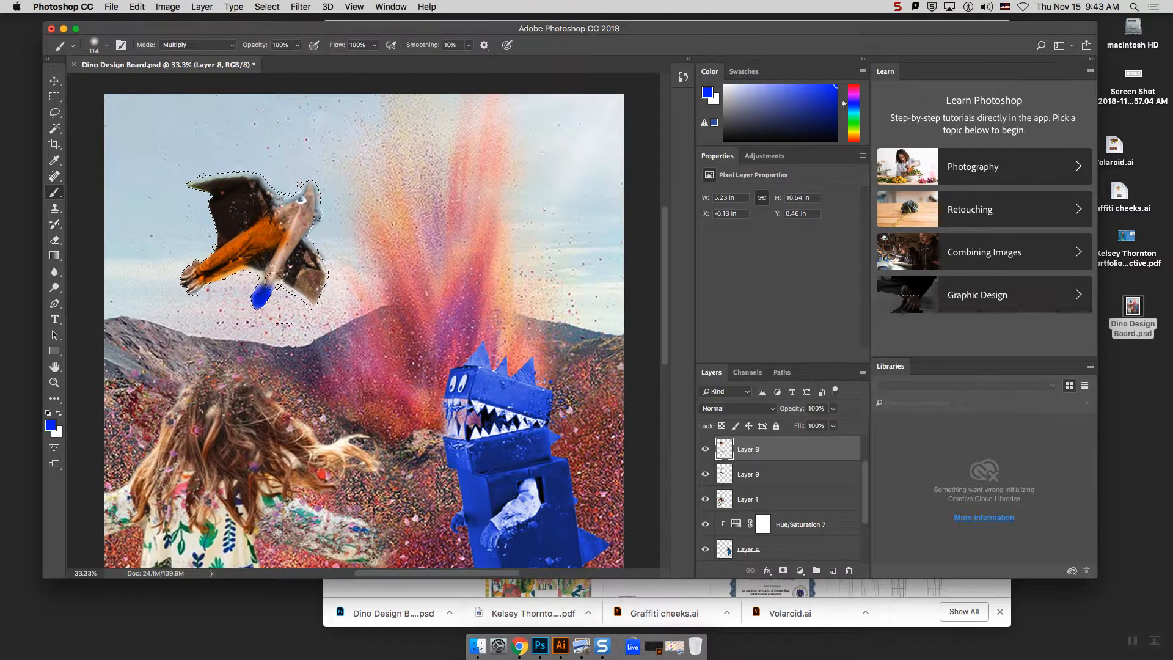
left_click_drag(259, 303, 287, 256)
key("super+z")
Step: Reduce the brush size to 27 px, test a blue stroke on the pterodactyl's beak tip, and undo it
left_click(107, 45)
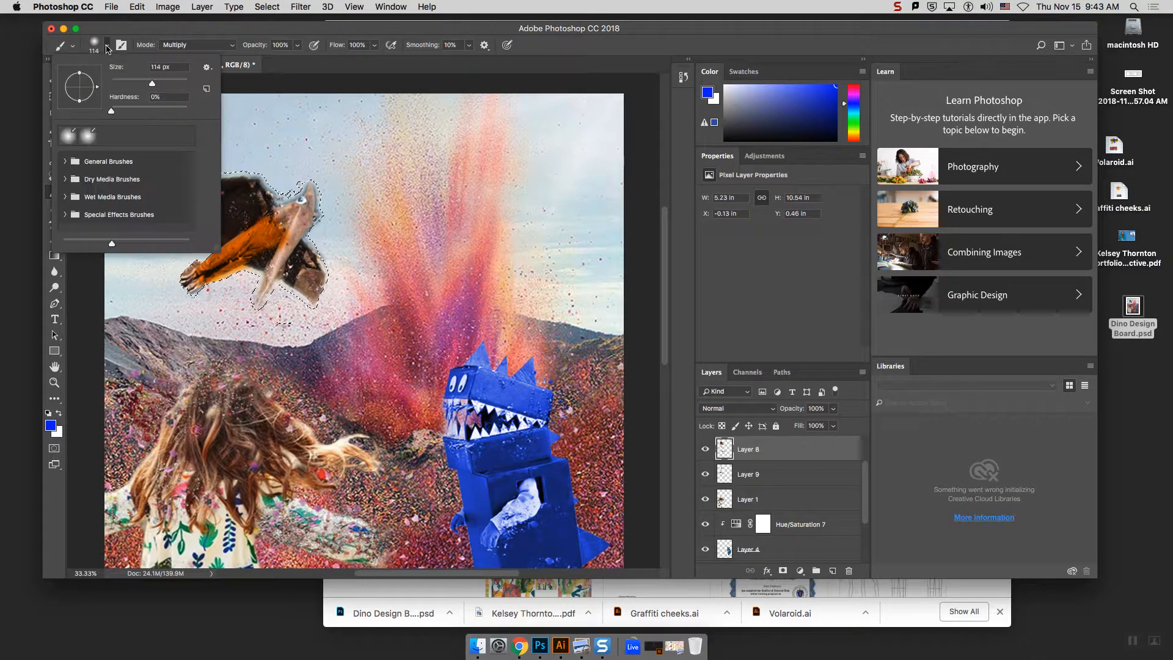
left_click_drag(150, 82, 121, 83)
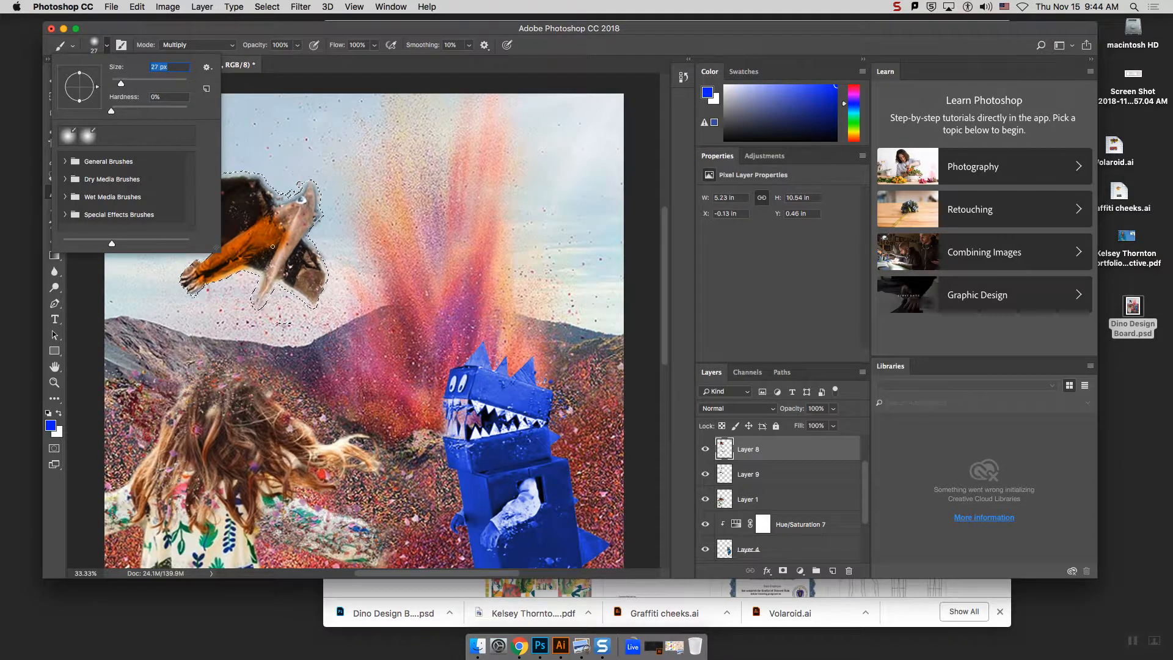
left_click_drag(267, 286, 261, 299)
key("super+z")
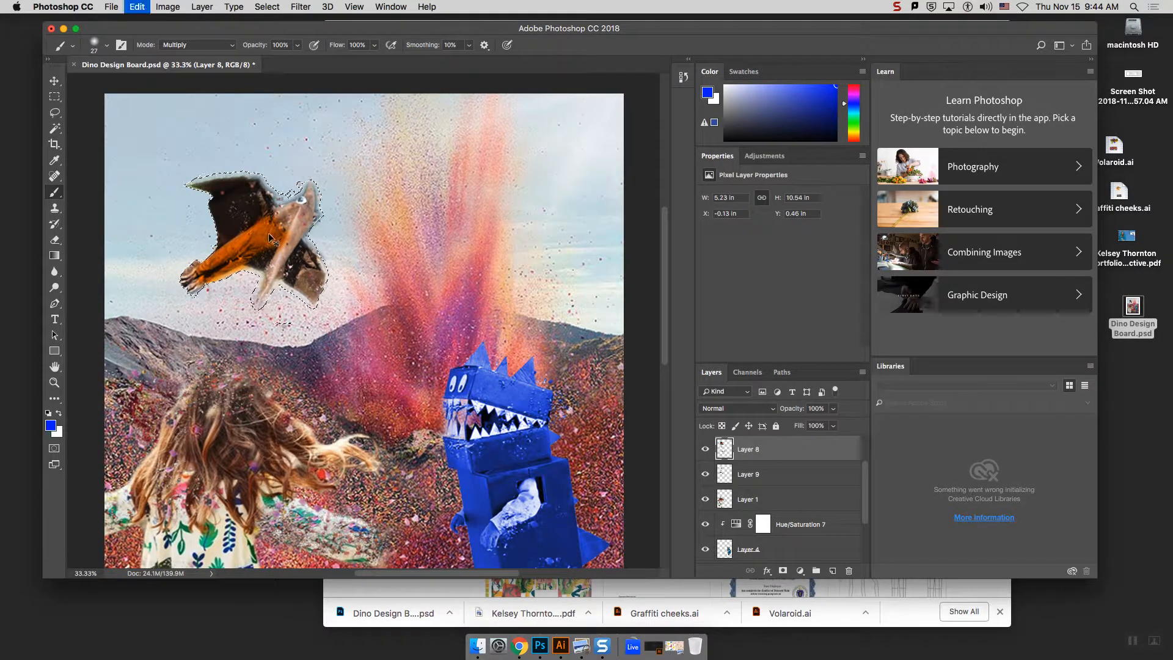
Step: Lower the brush opacity to 47% and paint the pterodactyl's beak blue
left_click(298, 45)
left_click_drag(299, 59, 267, 61)
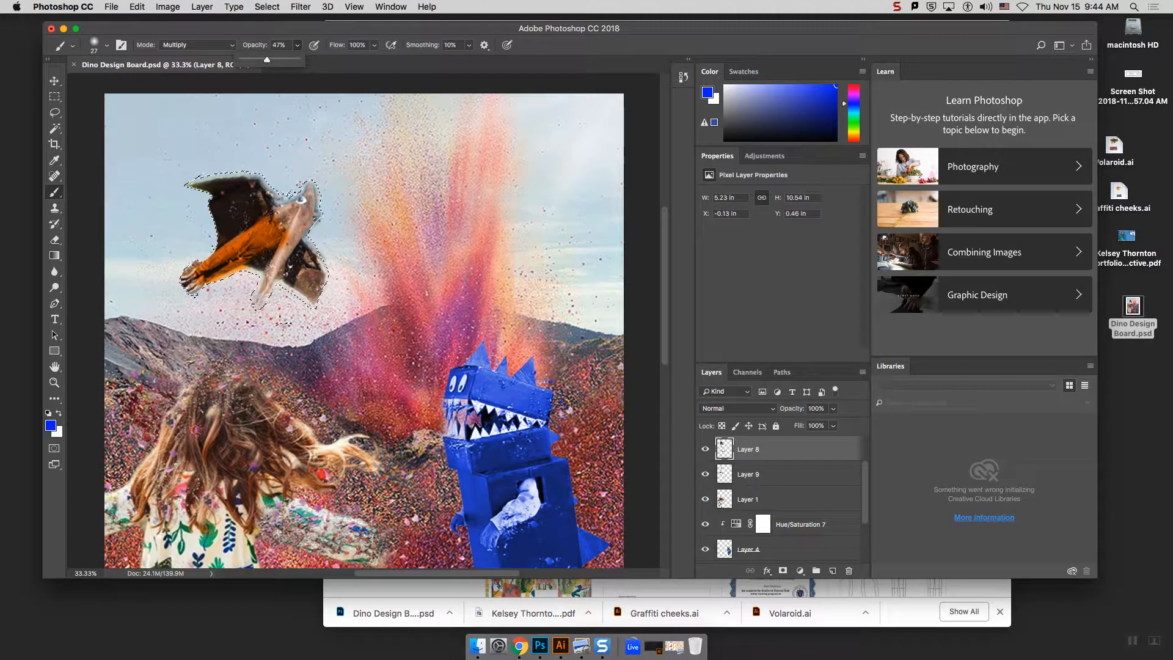
left_click_drag(266, 288, 263, 295)
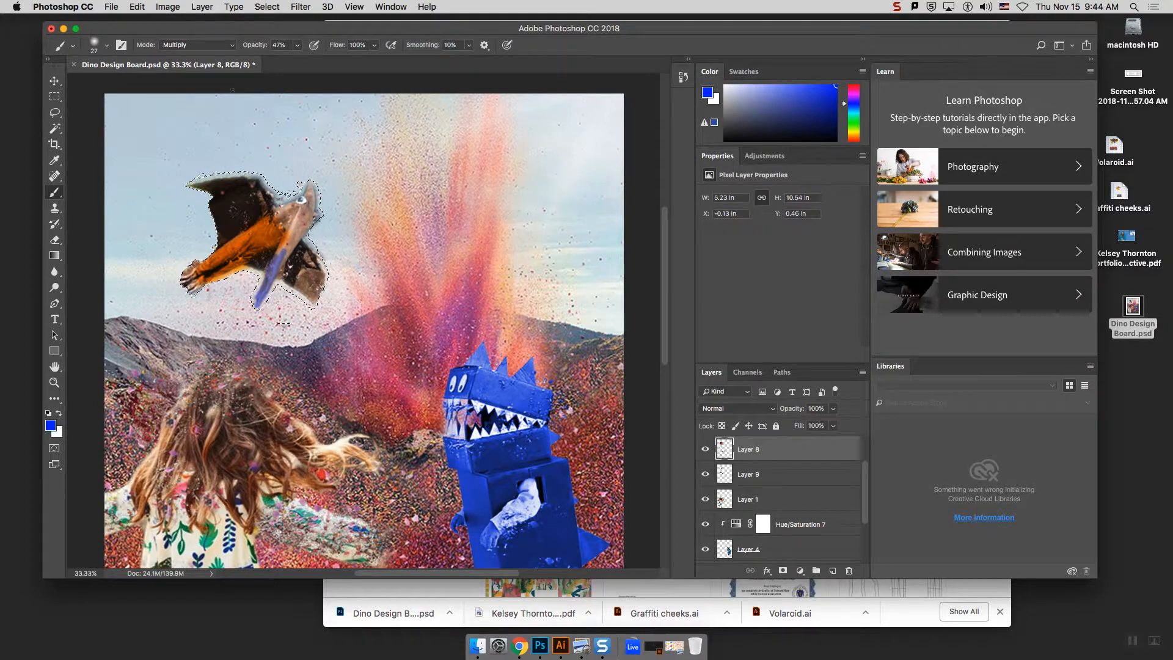
left_click(231, 44)
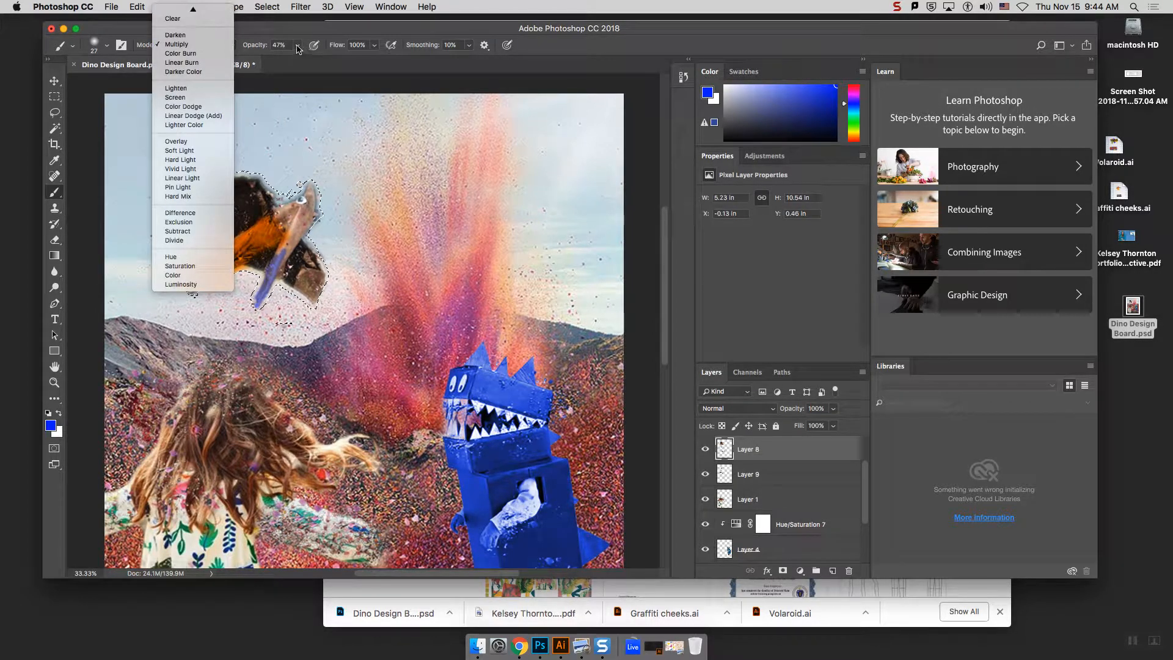
left_click(259, 30)
left_click(231, 45)
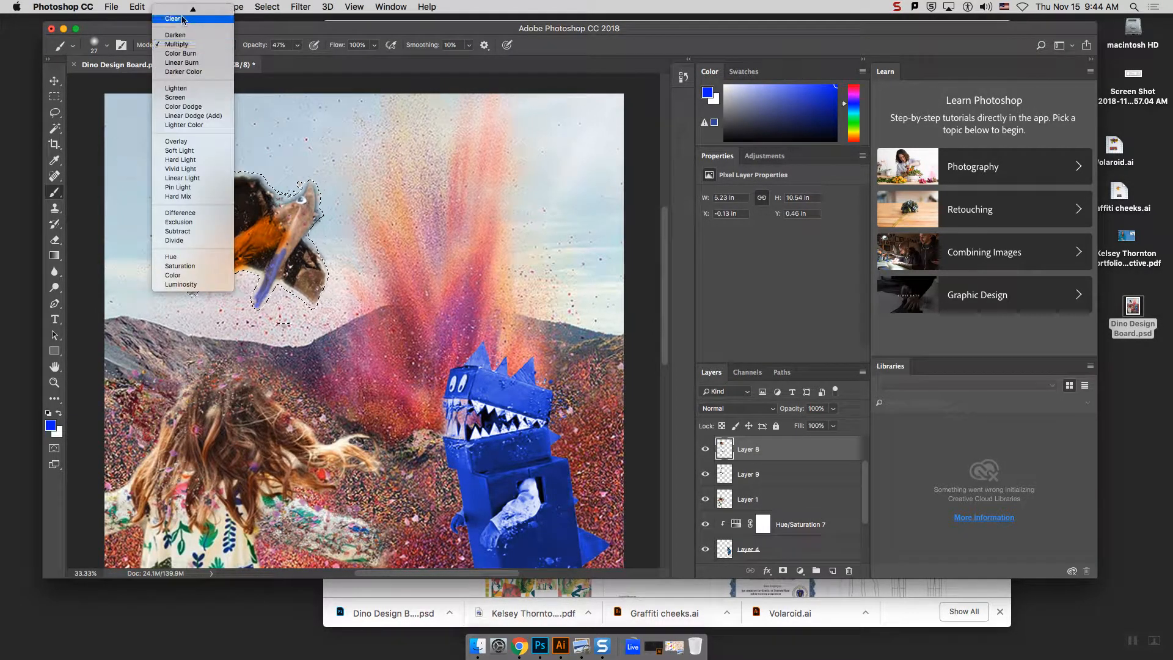
left_click(277, 29)
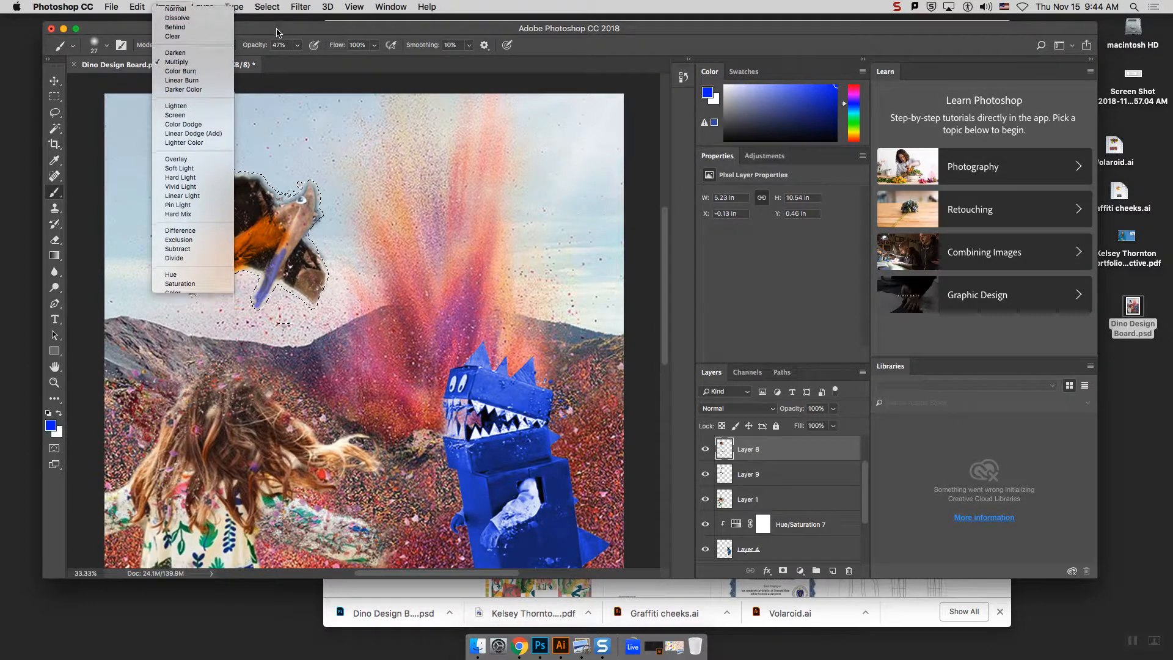
Step: Enlarge the brush to 44 px and paint the pterodactyl's head blue
left_click(107, 45)
left_click_drag(121, 83, 126, 84)
left_click(282, 253)
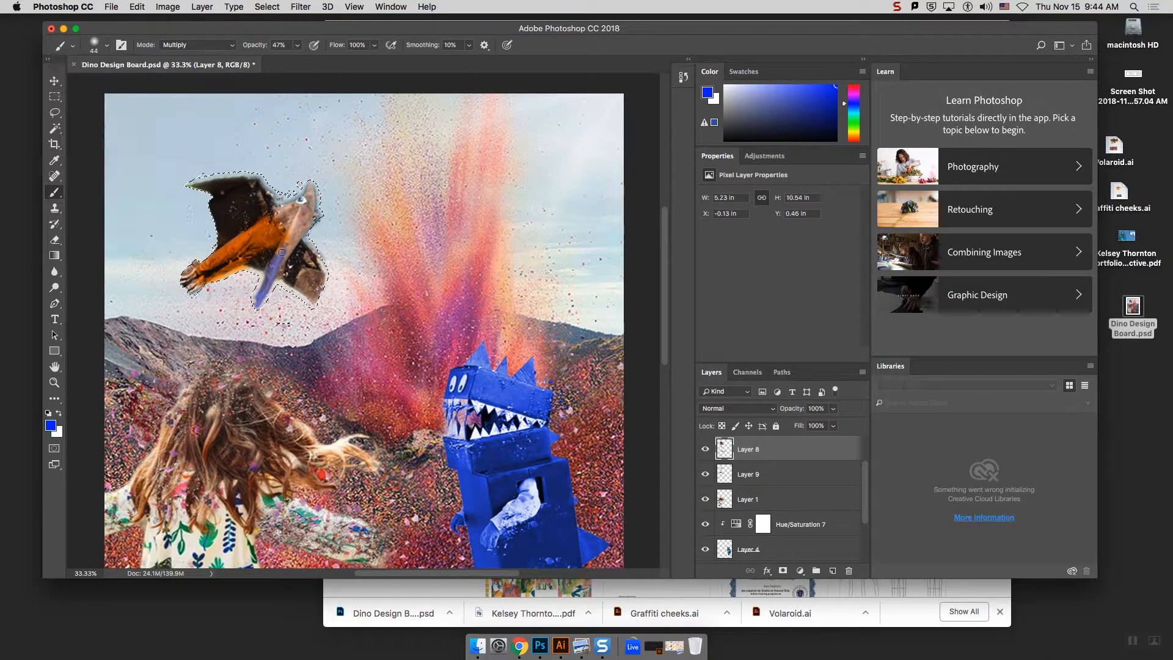
mouse_move(287, 236)
left_mouse_down()
mouse_move(297, 224)
mouse_move(285, 258)
left_mouse_up()
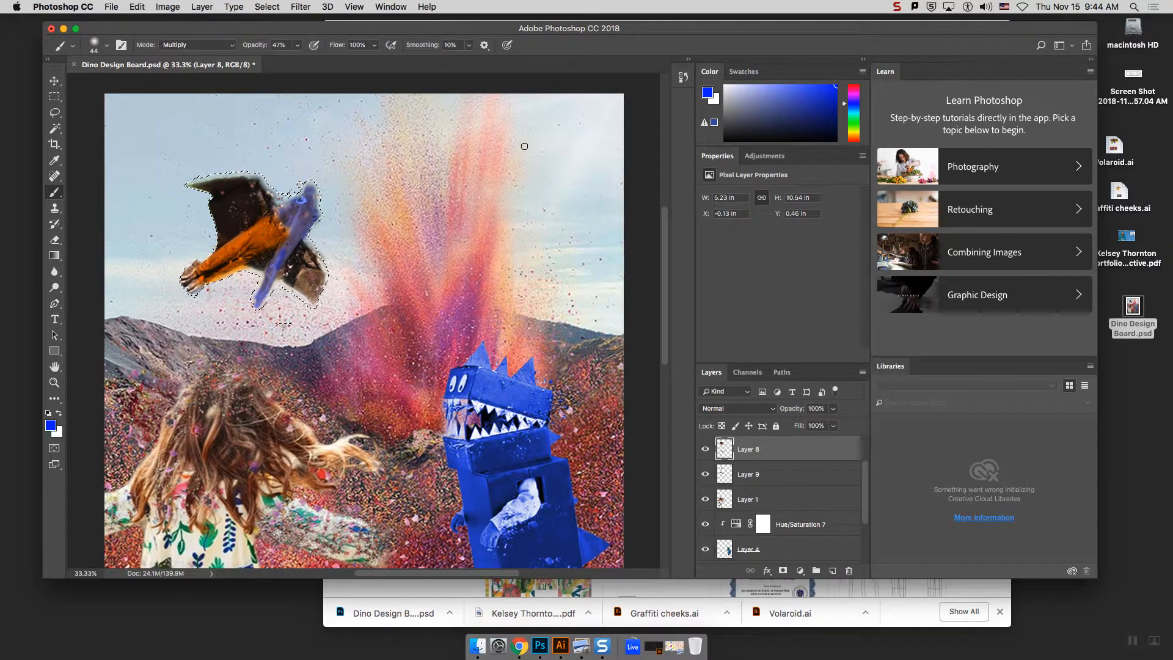
Step: Step back and forward through the paint history, ending with the blue head and beak strokes undone and the orange body kept
key("super+minus")
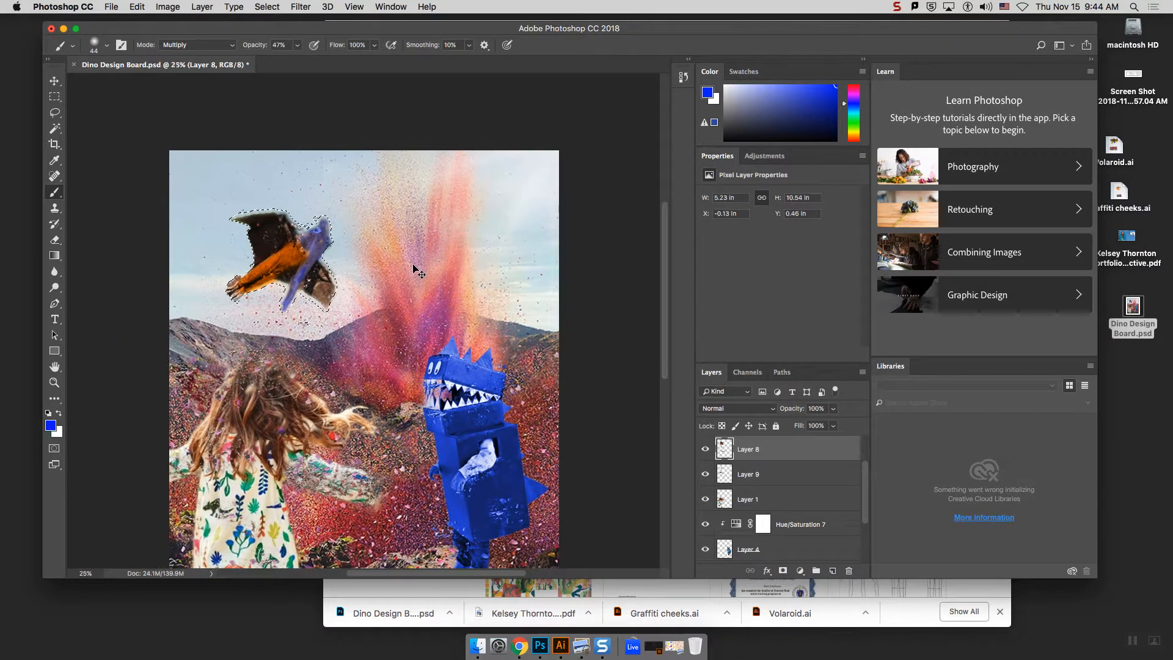
key("super+equal")
key("super+equal")
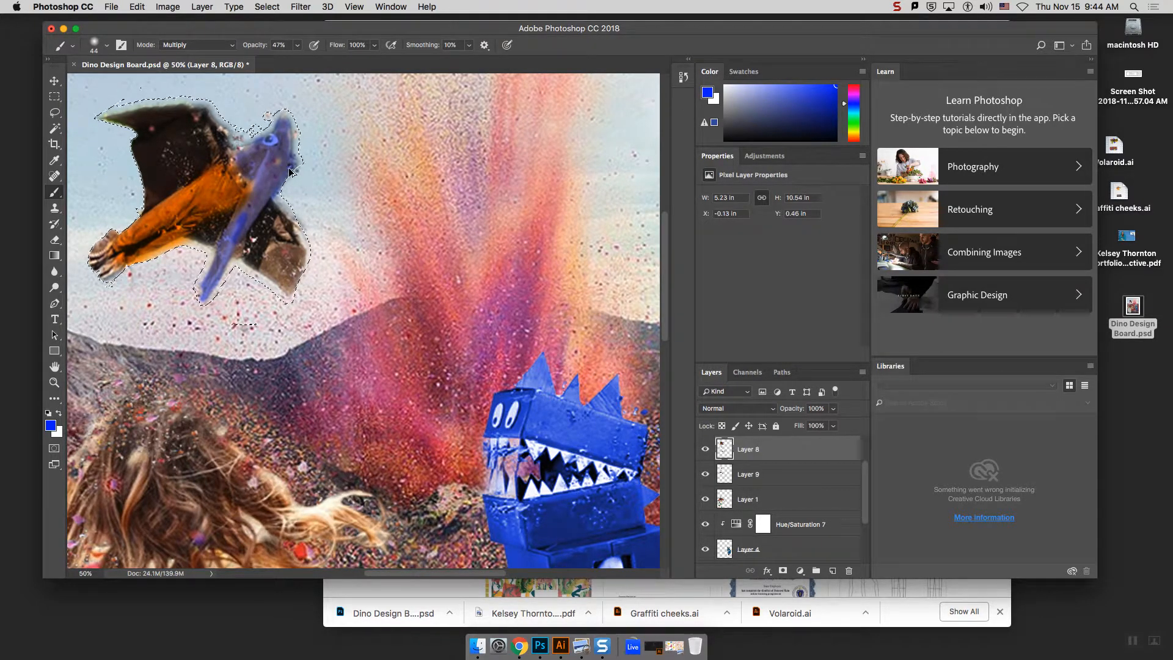
key("super+alt+z")
key("super+alt+z")
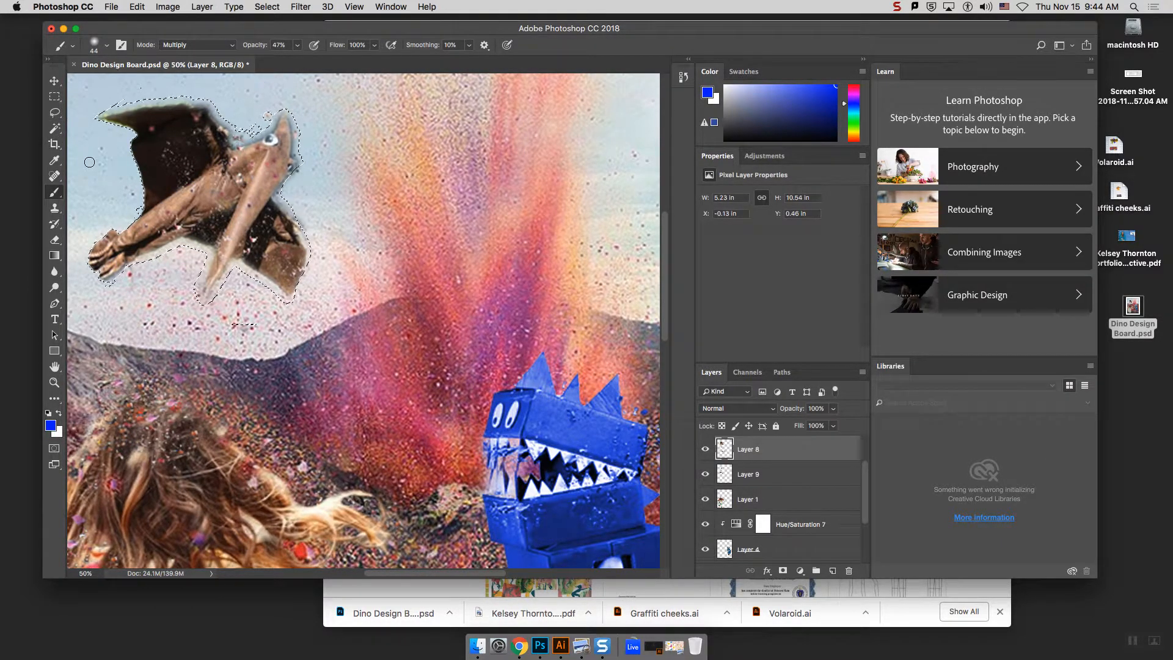
key("super+shift+z")
key("super+shift+z")
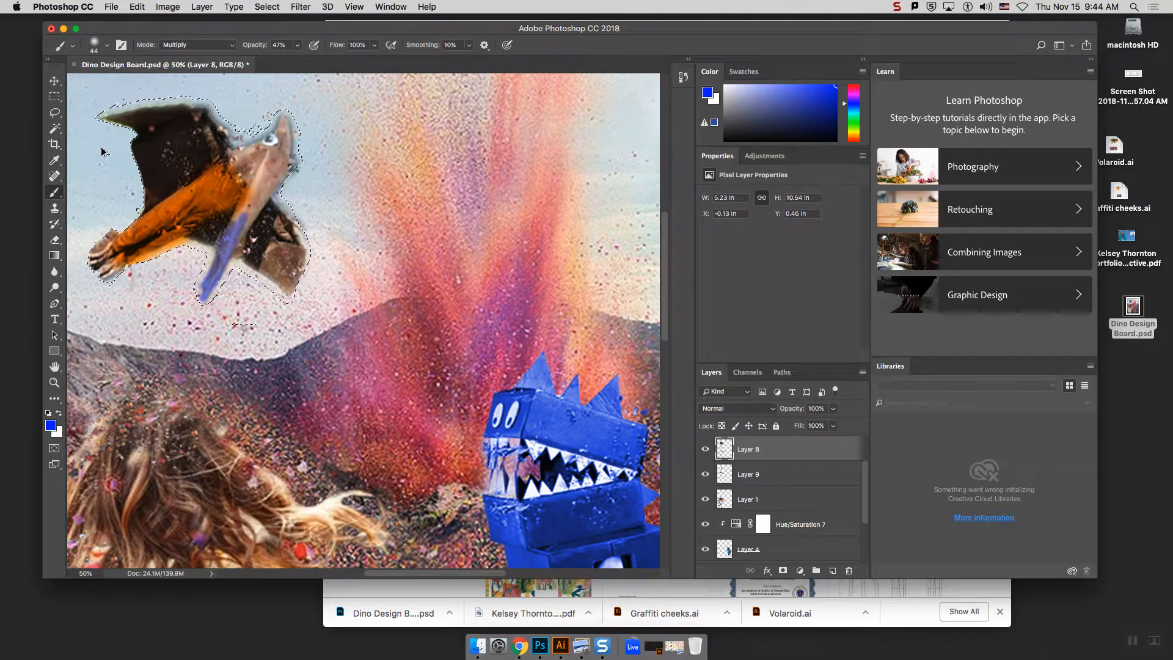
key("super+alt+z")
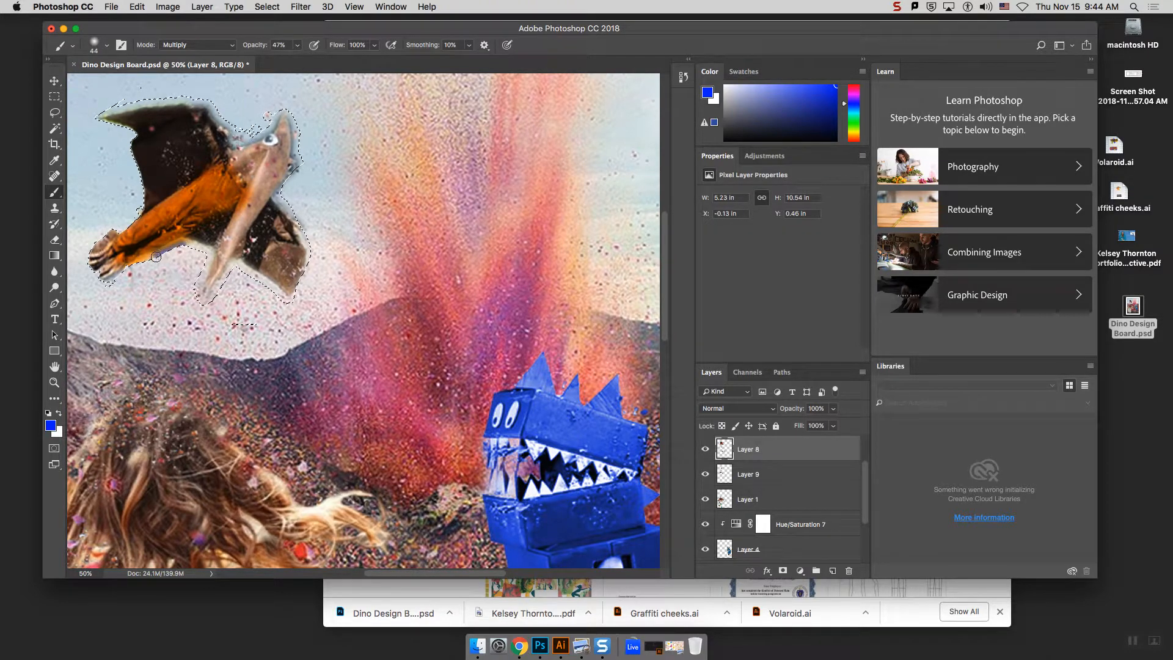
left_click(55, 207)
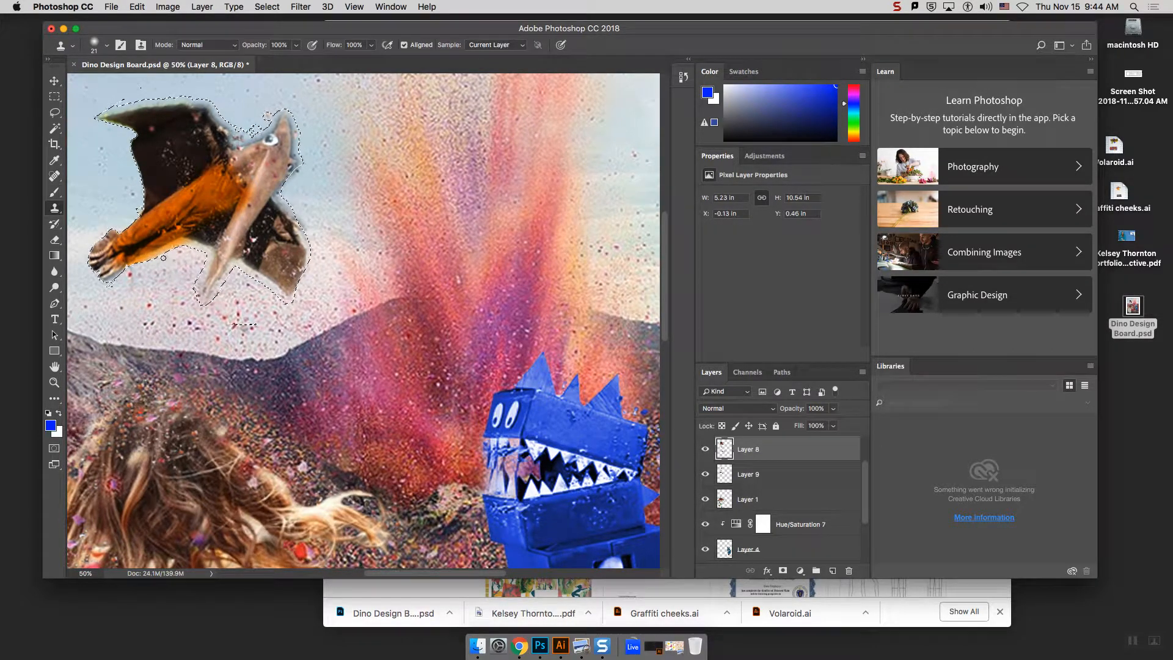
left_click(176, 244)
left_click(676, 223)
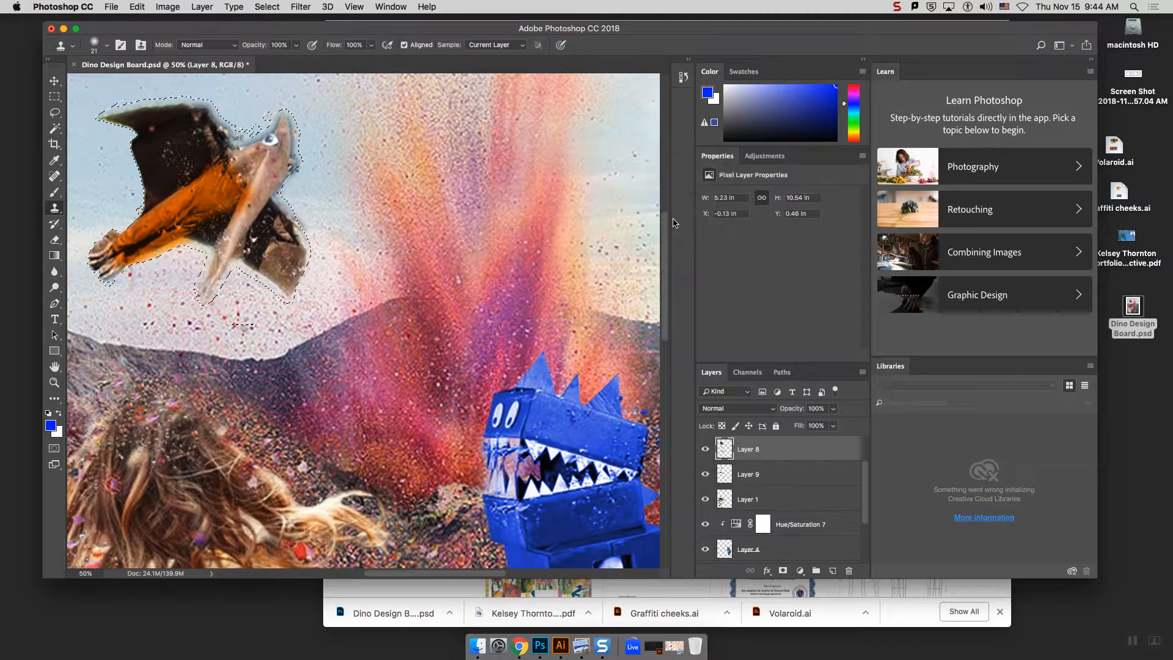
left_click(54, 113)
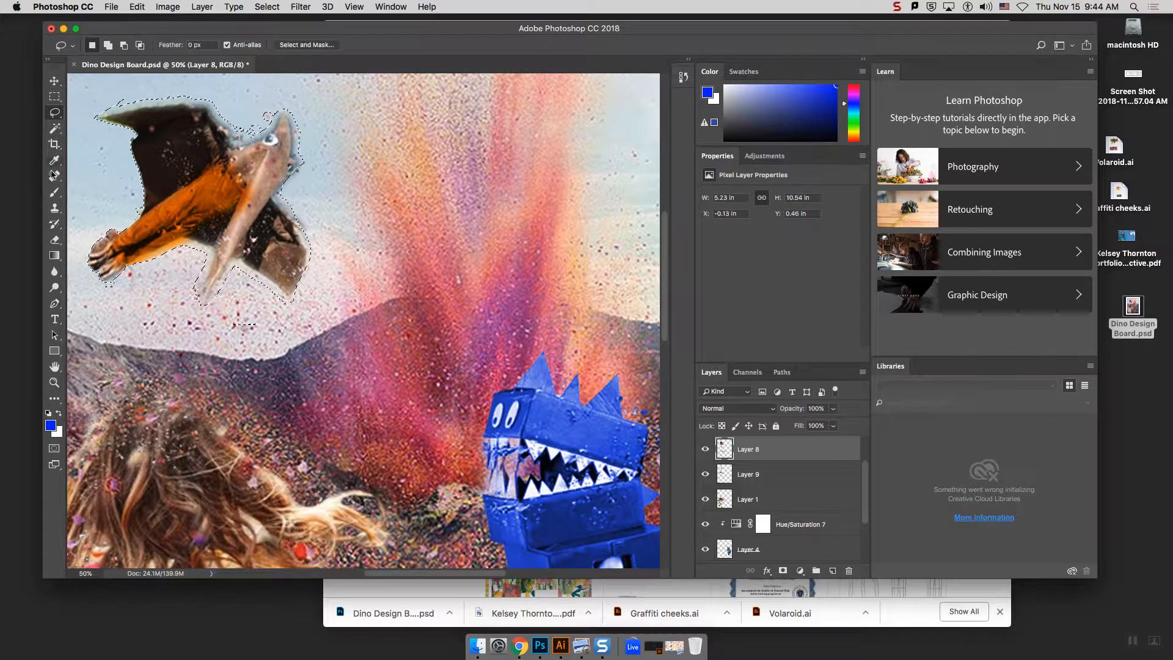
left_click(55, 239)
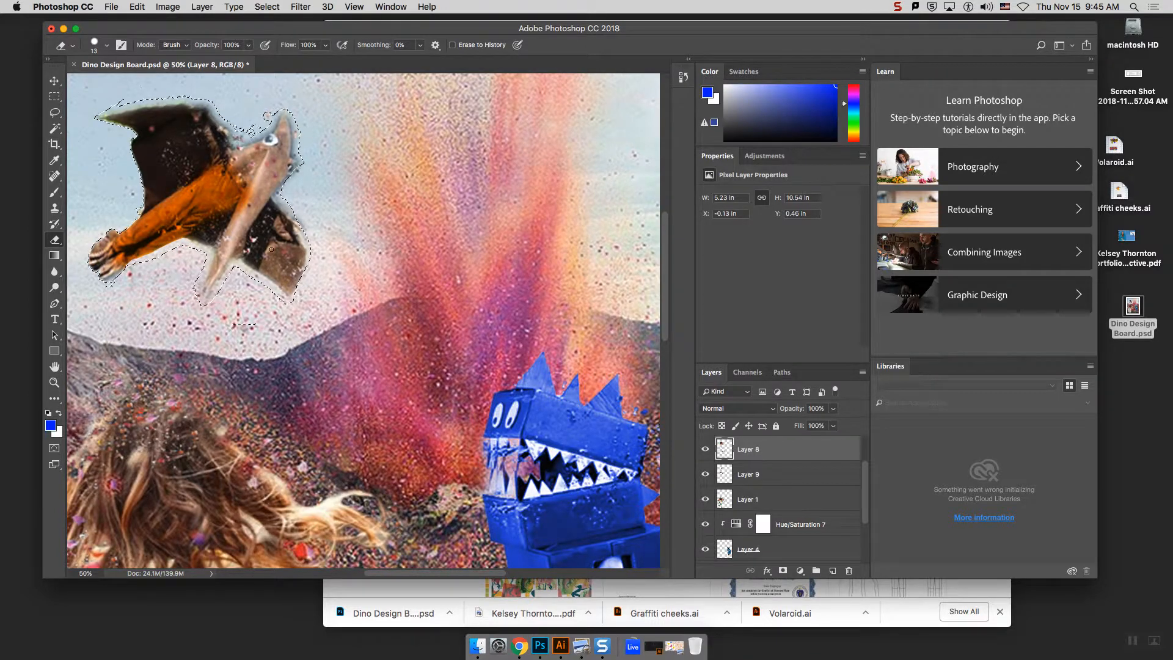
Step: Deselect the pterodactyl outline and bring the whole collage into view
key("super+d")
key("super+minus")
key("super+minus")
key("super+minus")
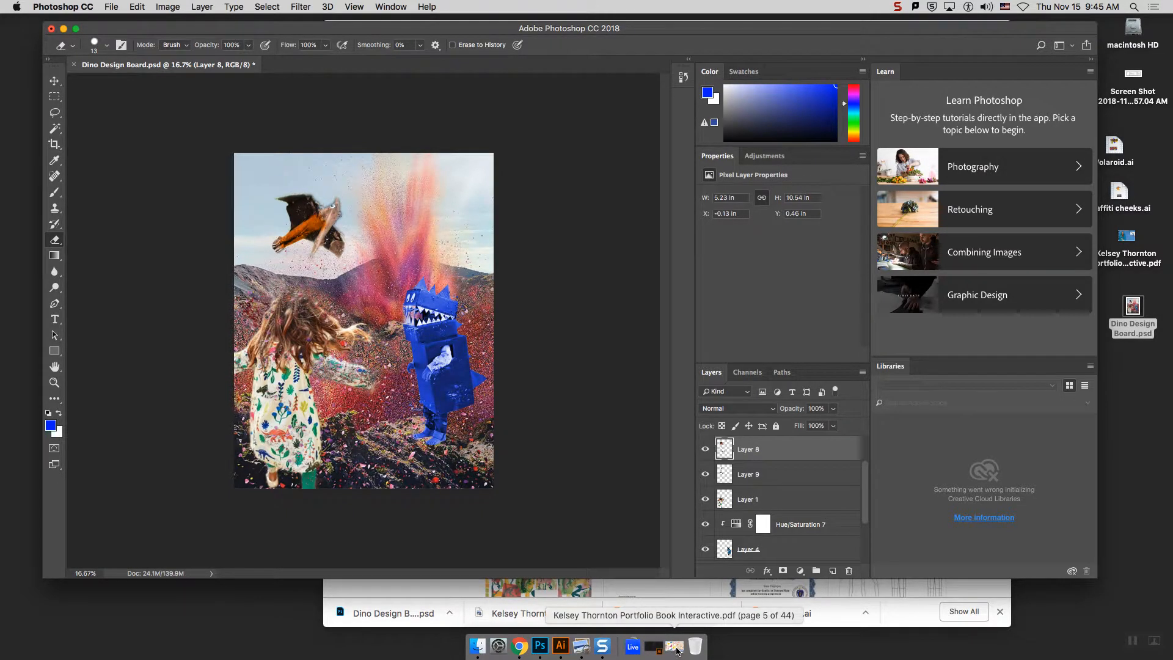
Step: Place page 5 of the desktop portfolio book PDF into the collage as a smart object, positioned about 1.23 in below the canvas's upper edge
left_click_drag(1134, 241, 599, 298)
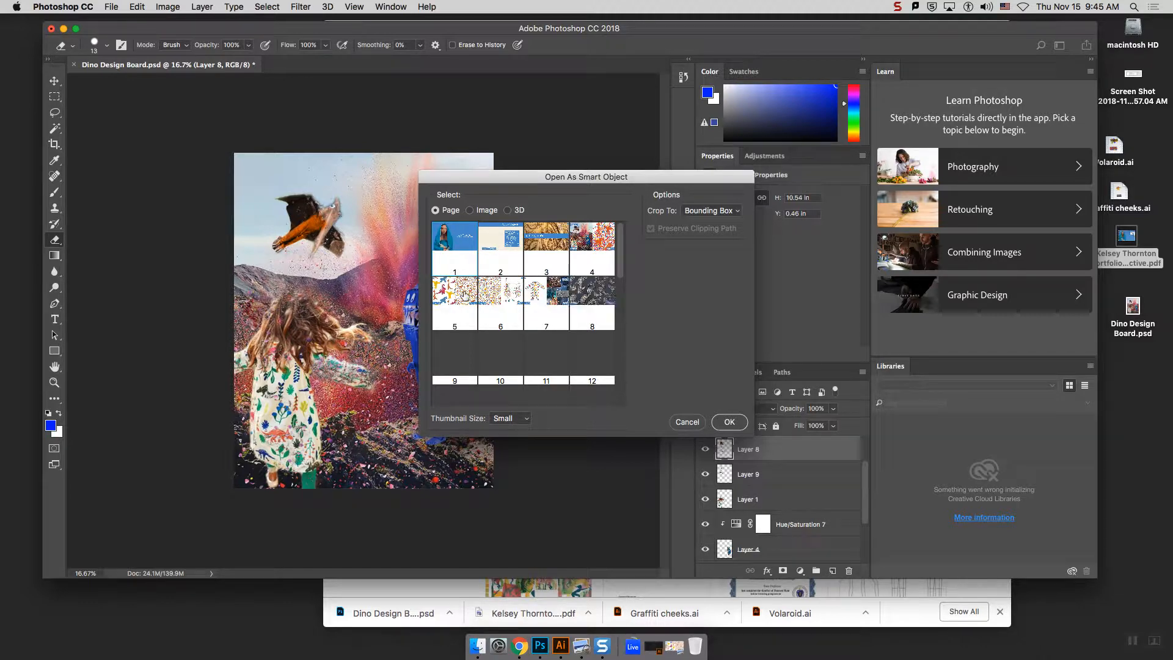
left_click(465, 295)
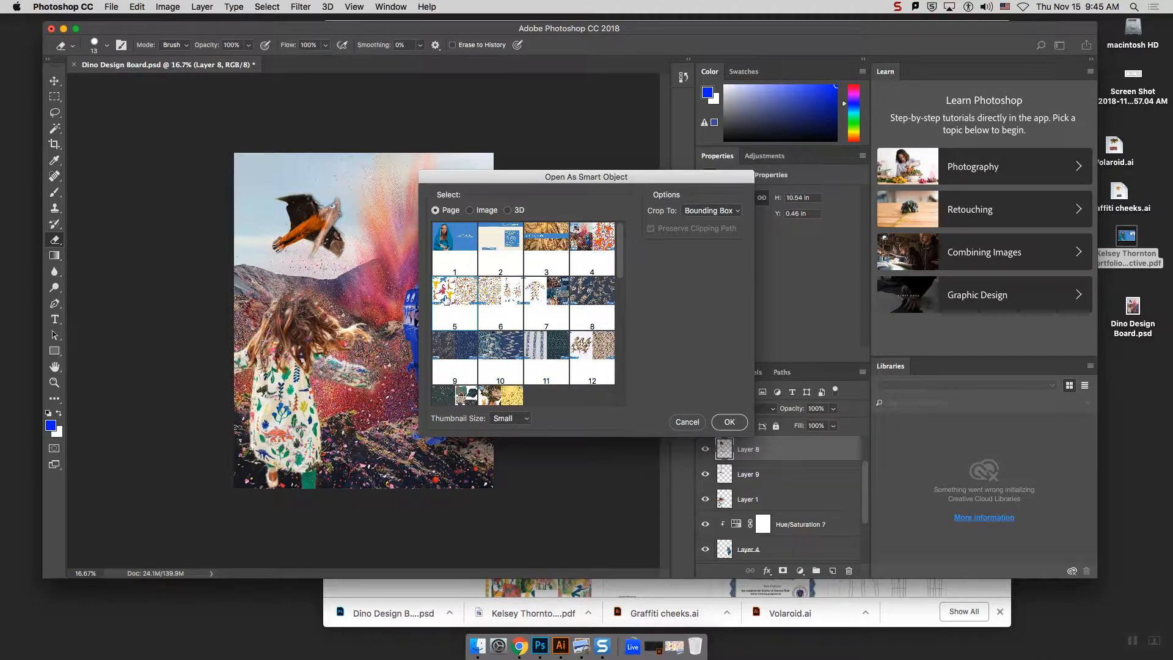
left_click(730, 422)
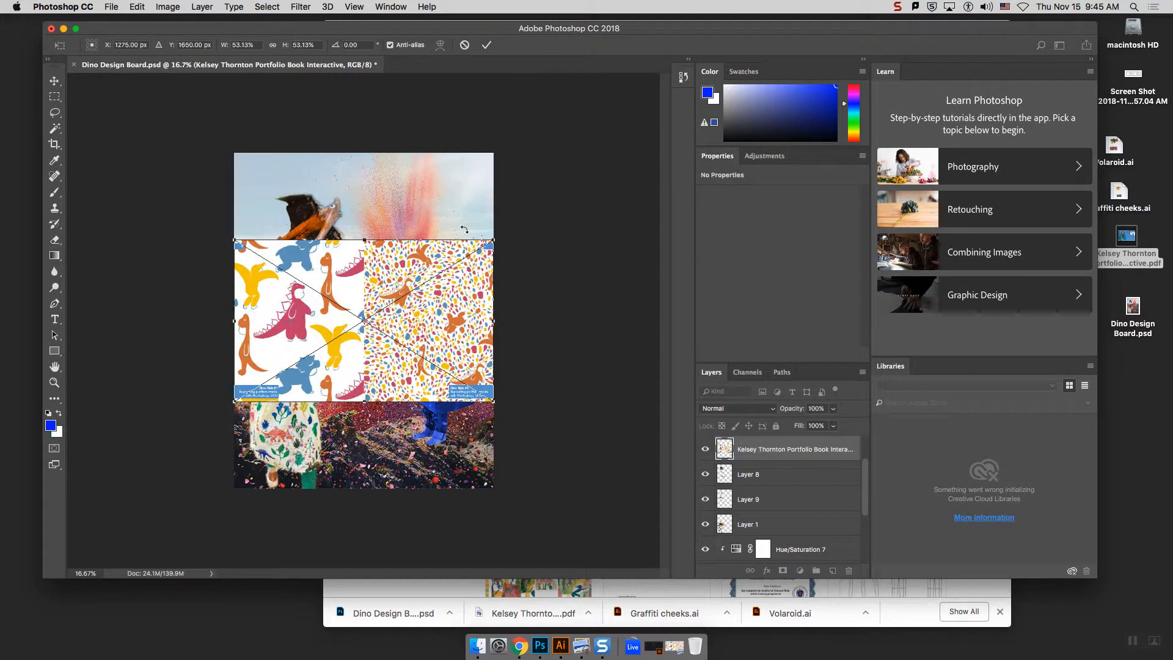
left_click_drag(394, 299, 372, 231)
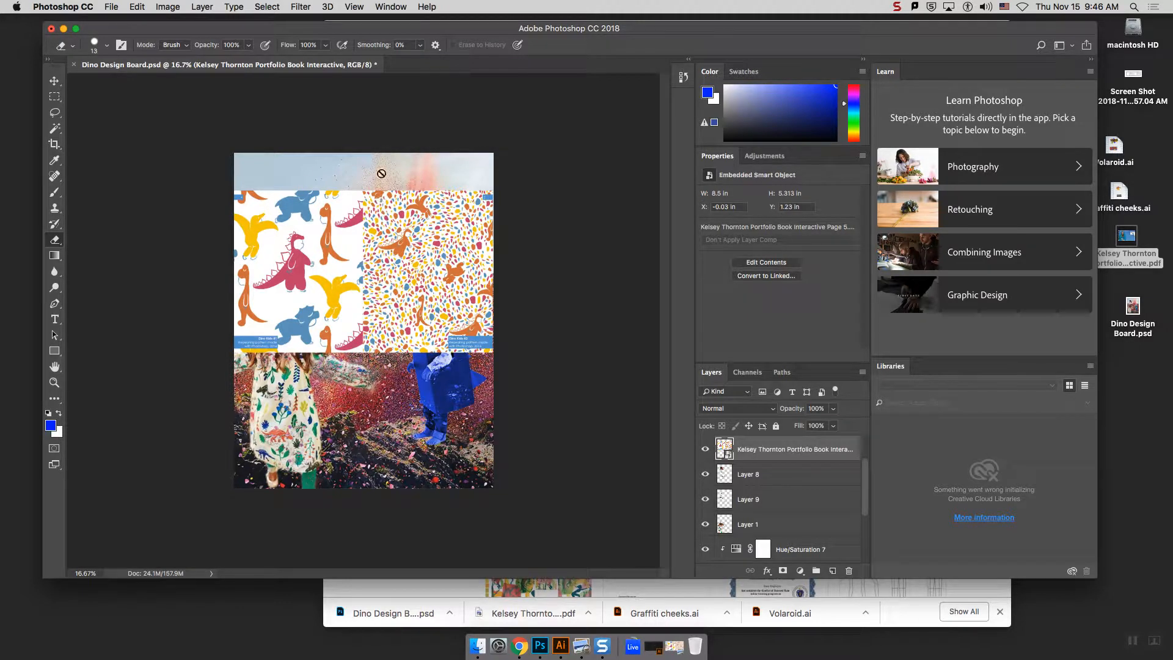
Step: Add a new empty layer directly above the Hue/Saturation 7 adjustment, keeping that adjustment's layer mask
left_click(54, 96)
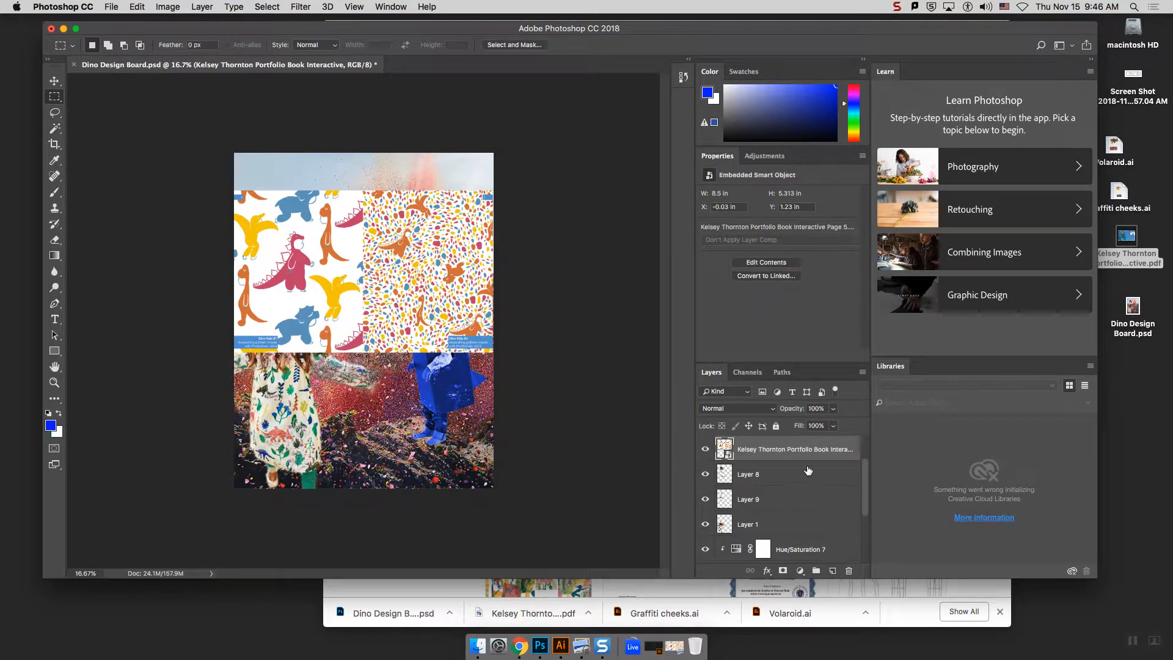
scroll(808, 470, "down", 4)
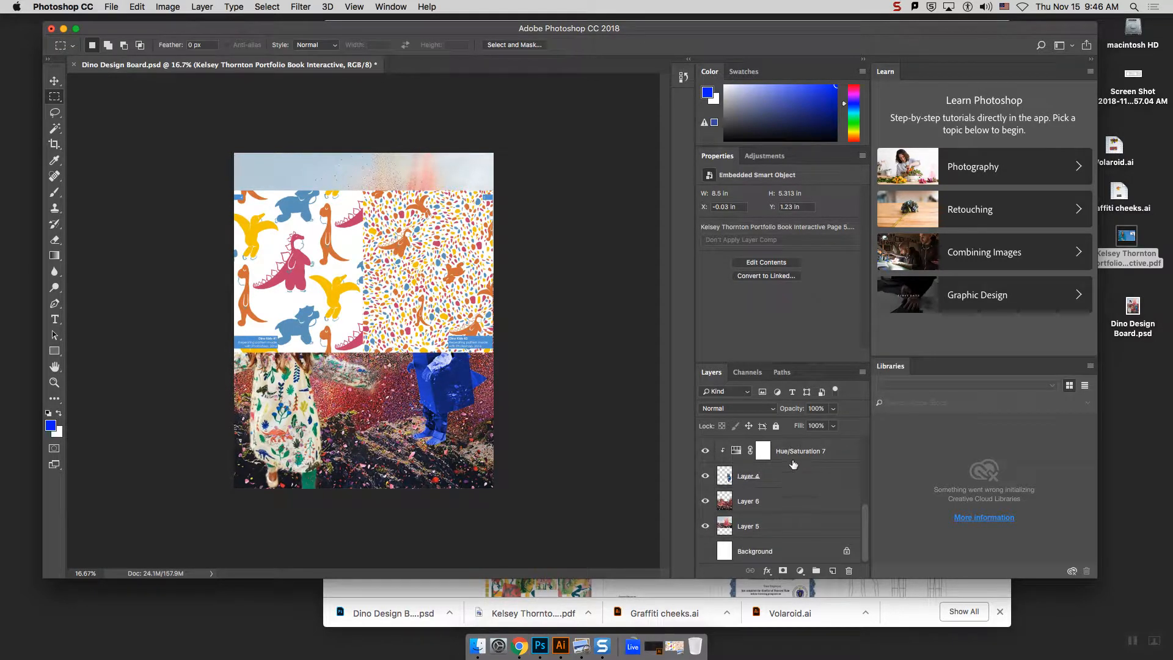
left_click(801, 457)
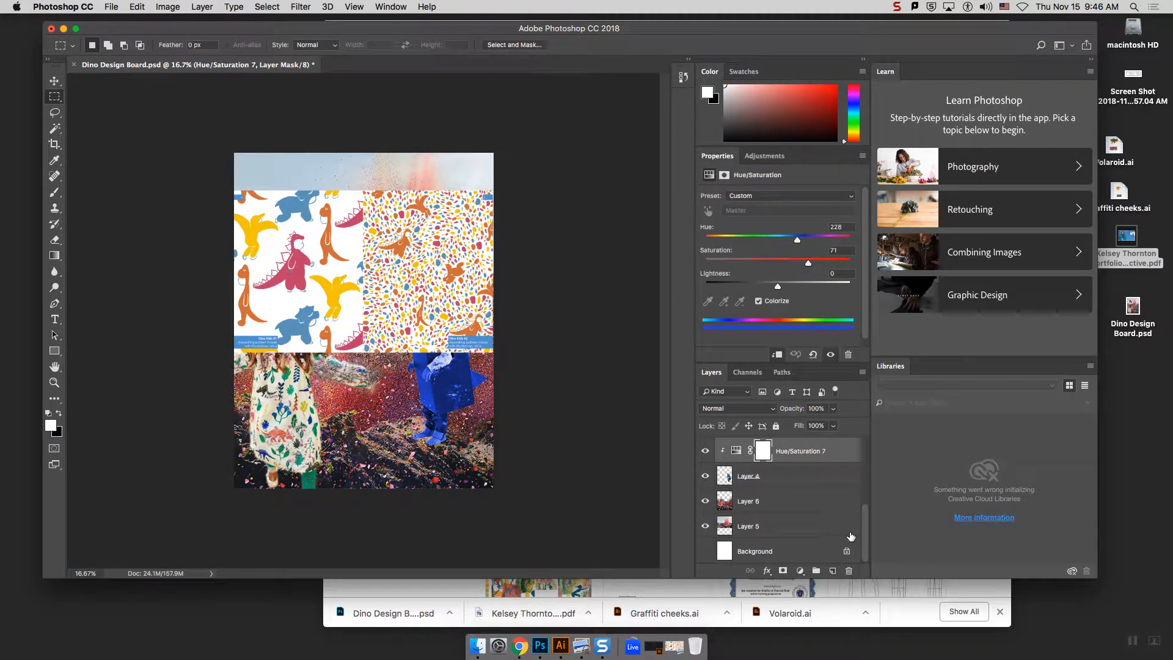
left_click(850, 571)
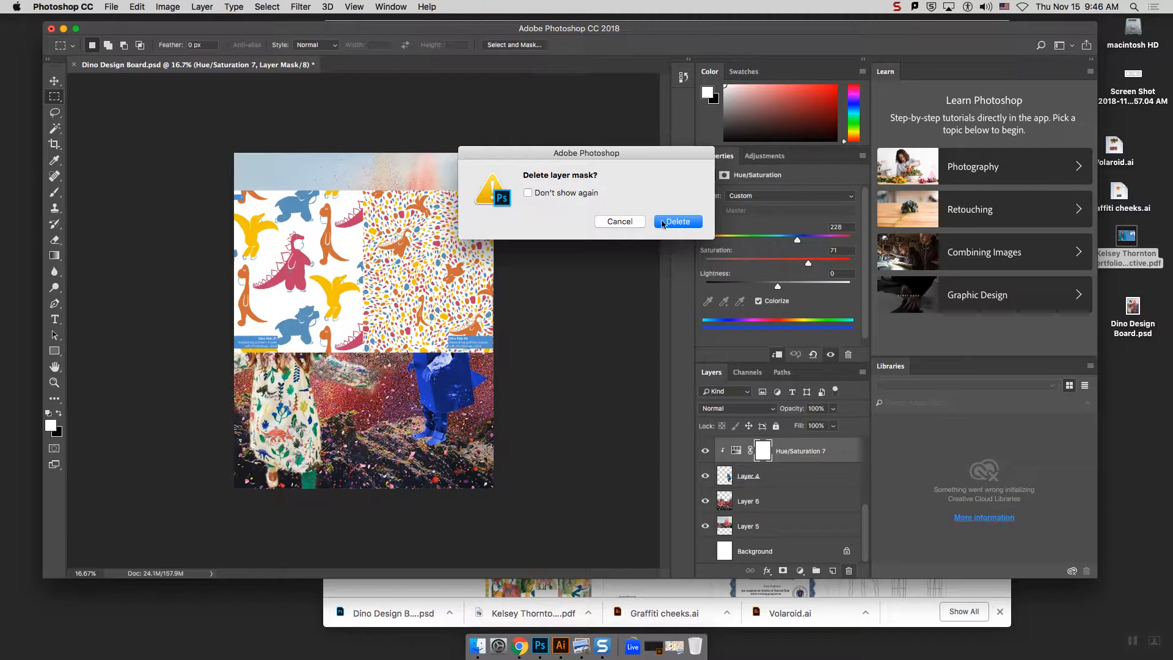
left_click(619, 221)
left_click(833, 571)
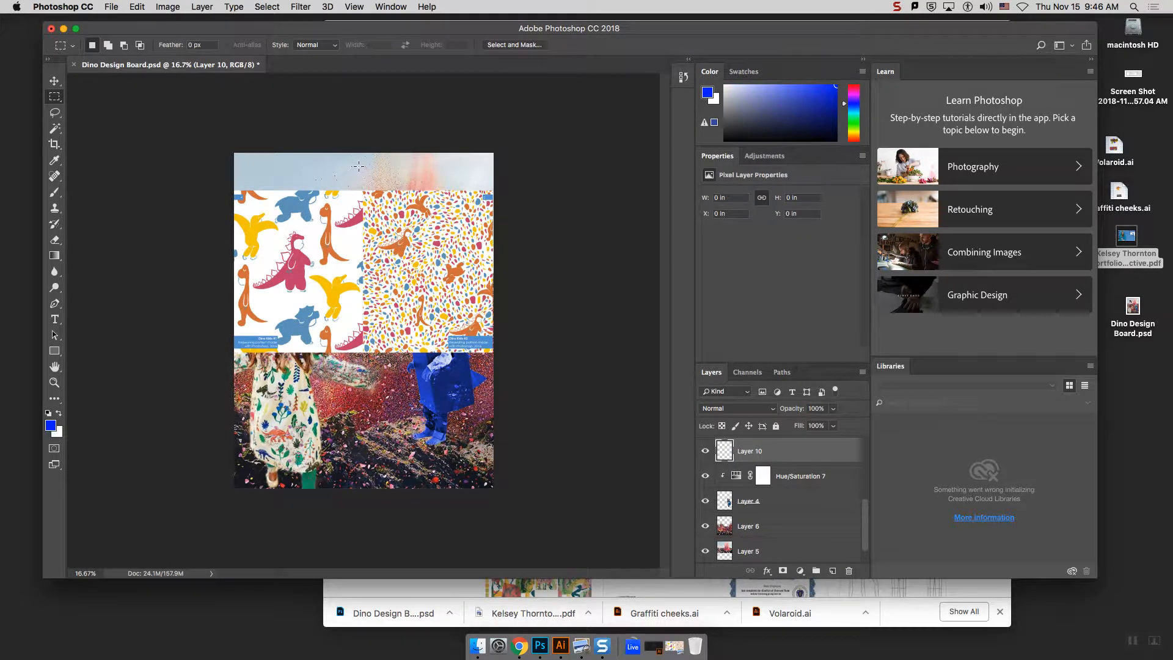
Step: Select a square of about 0.83 in above the dinosaur pattern and fill it with the pink sampled from the pink dinosaur
left_click_drag(363, 159, 388, 185)
key("alt")
left_click_drag(55, 257, 92, 267)
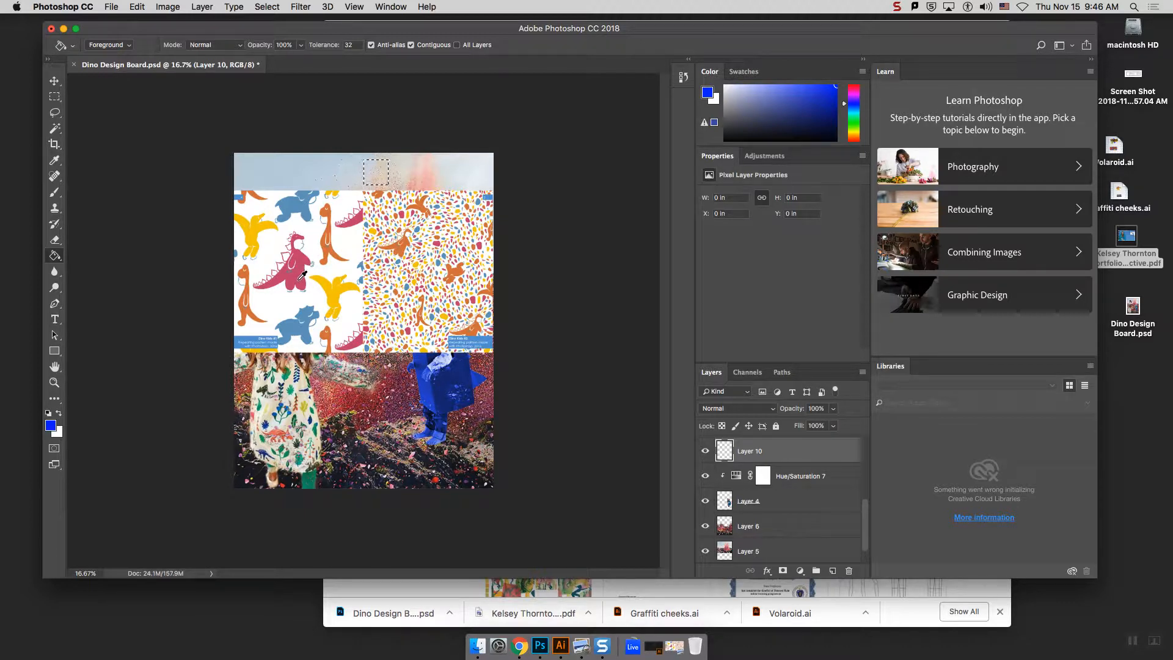
left_click(299, 279, "alt")
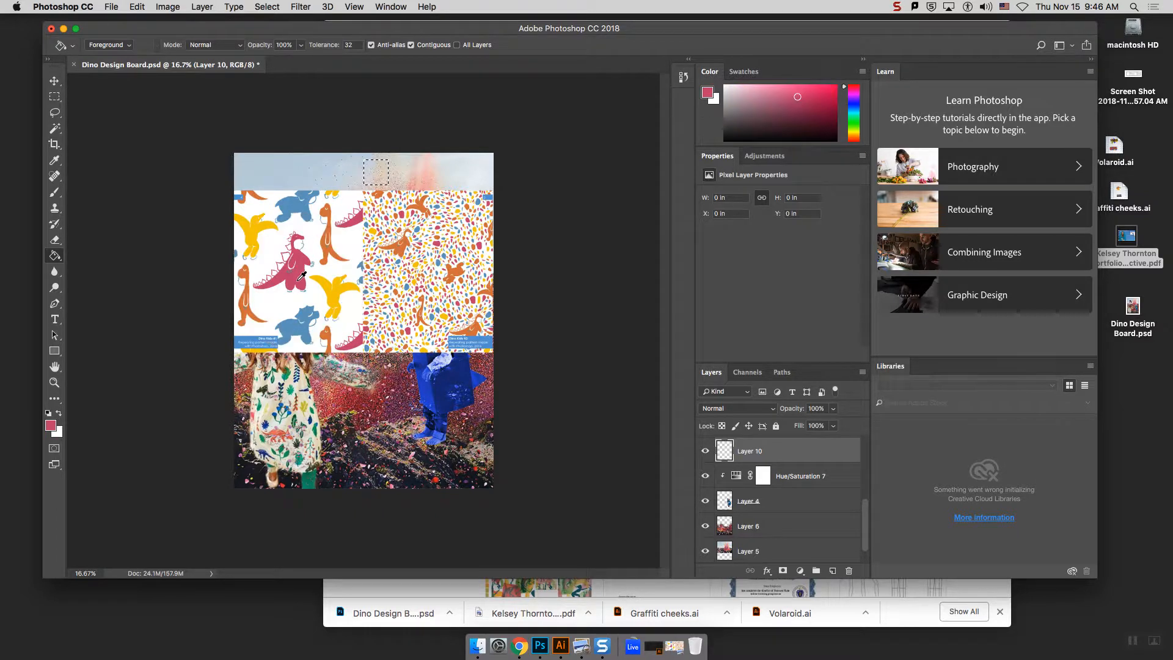
left_click(379, 175)
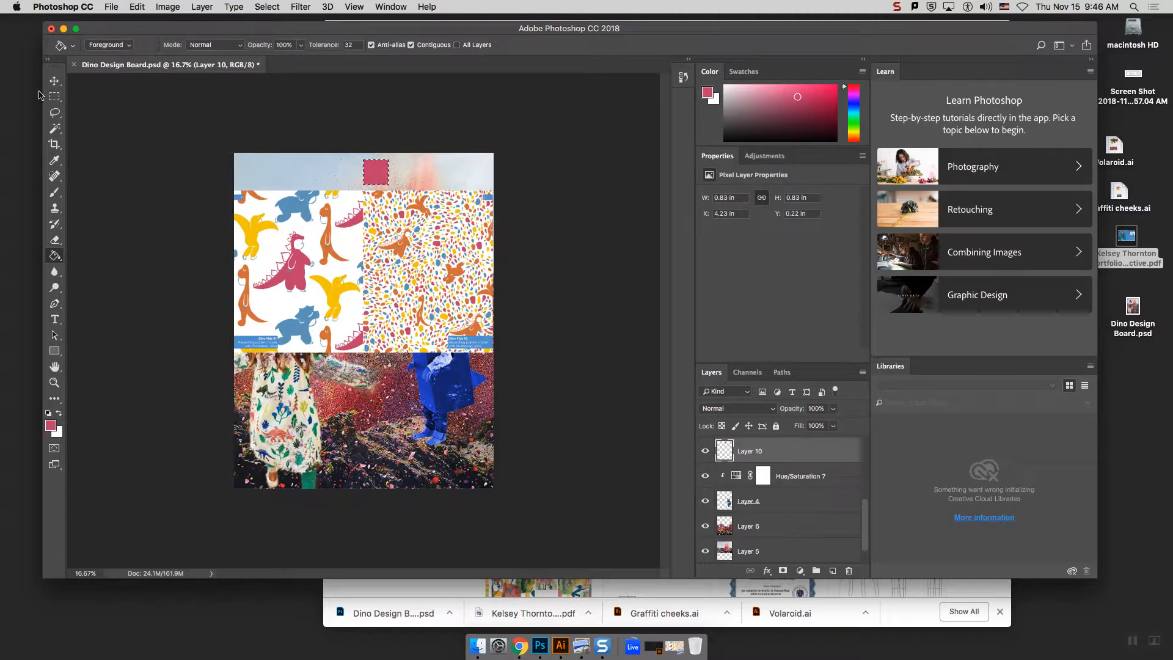
Step: Shift the square selection just right of the pink swatch and fill it with the orange sampled from the orange dinosaur
key("m")
mouse_move(379, 175)
left_mouse_down()
mouse_move(407, 173)
mouse_move(380, 175)
left_mouse_up()
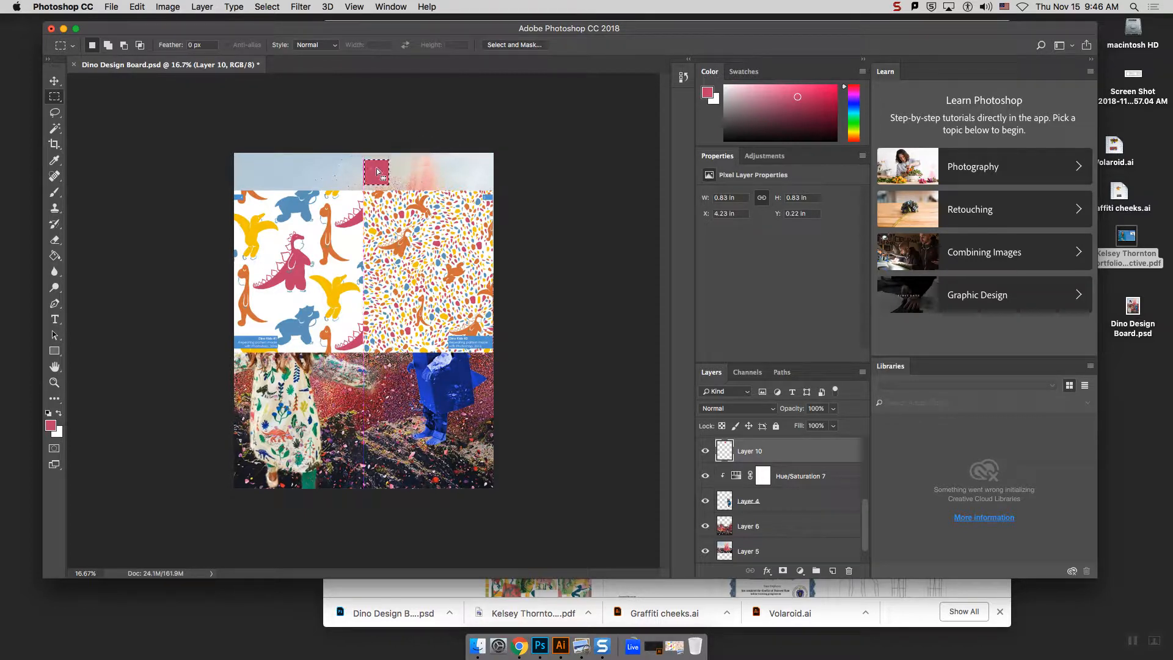
left_click(54, 98)
left_click_drag(376, 176, 404, 175)
left_click(55, 257)
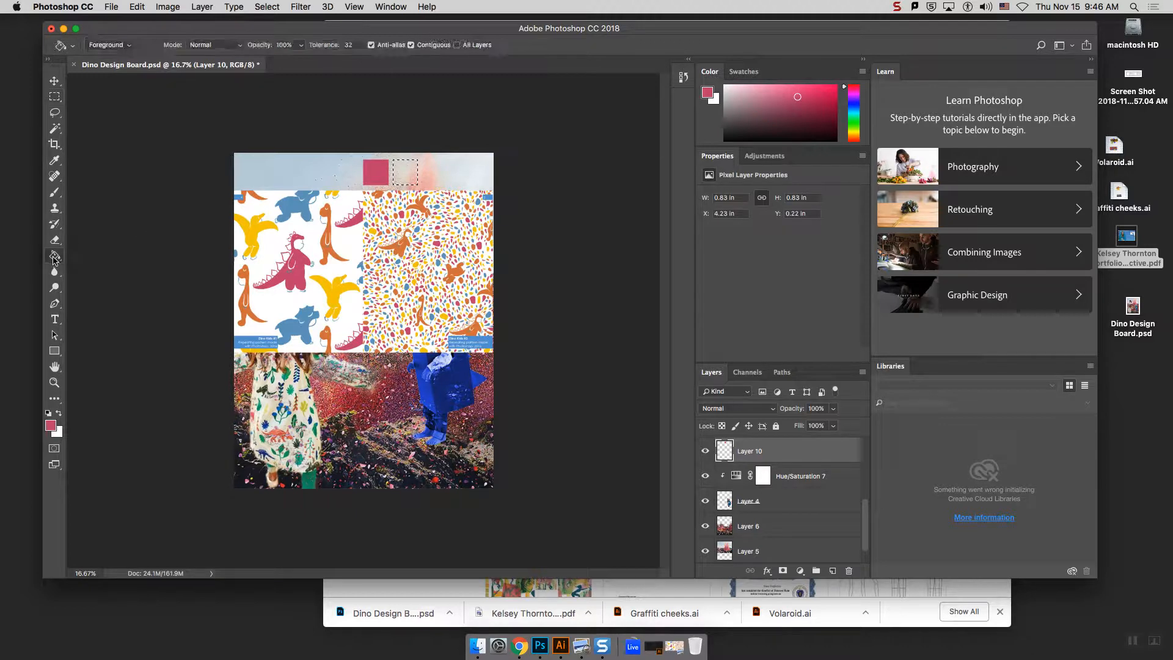
left_click(336, 250, "alt")
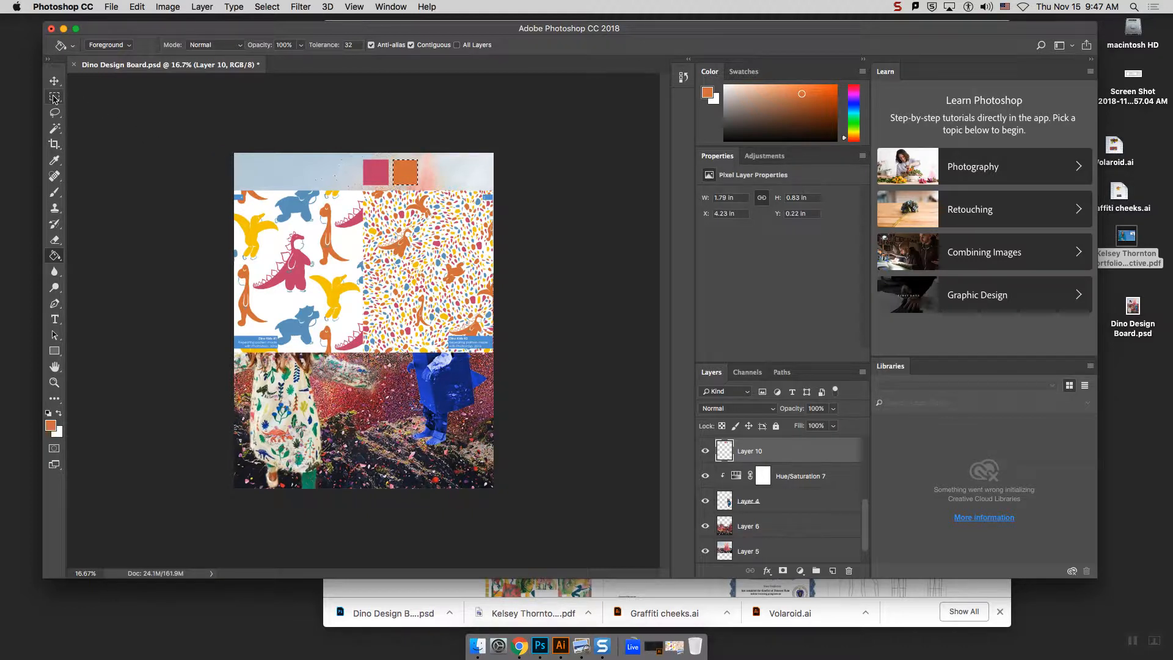
Step: Shift the square selection just right of the orange swatch and fill it with the yellow sampled from the yellow dinosaur
left_click(54, 98)
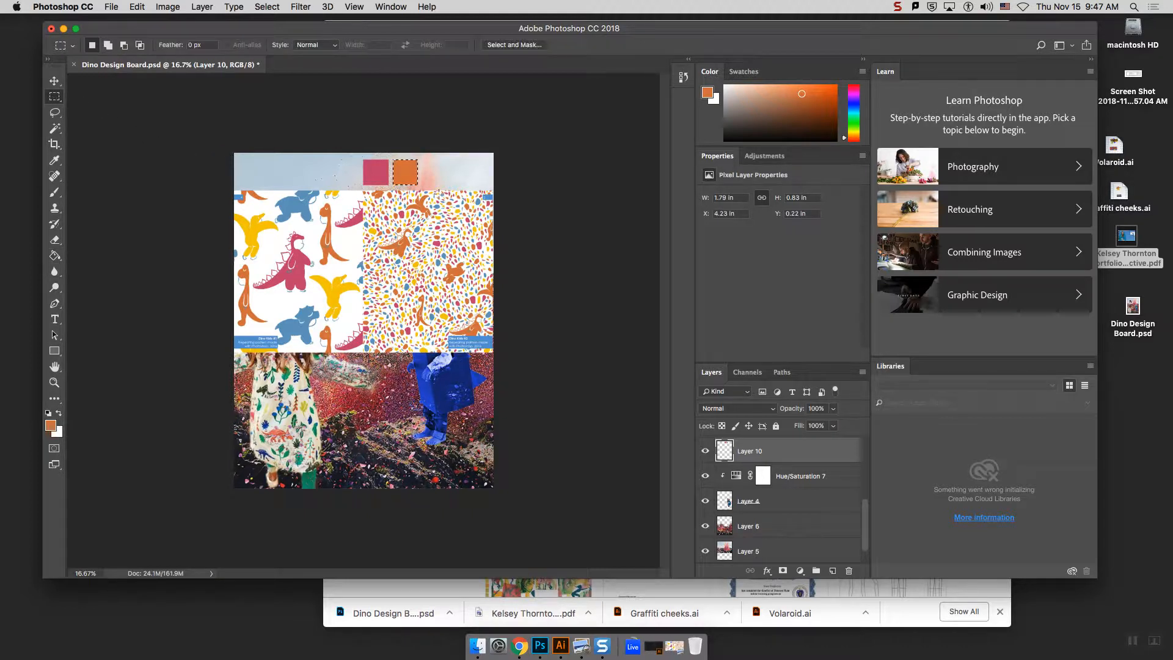
left_click_drag(401, 177, 430, 177)
left_click(55, 255)
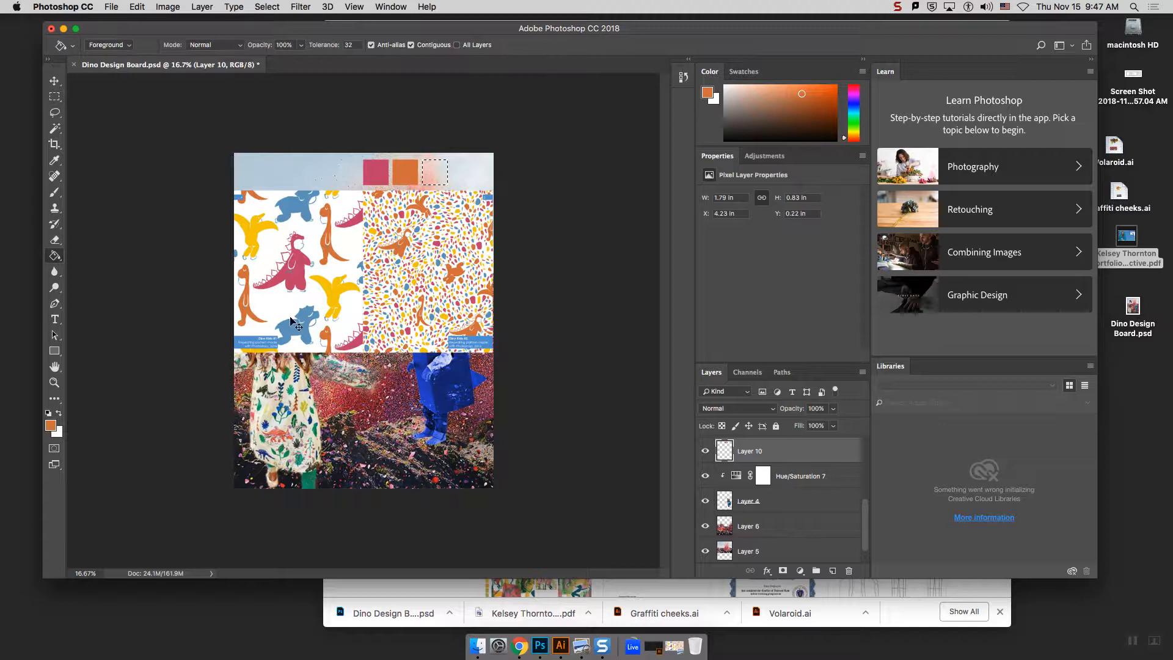
left_click(339, 290, "alt")
left_click(434, 174)
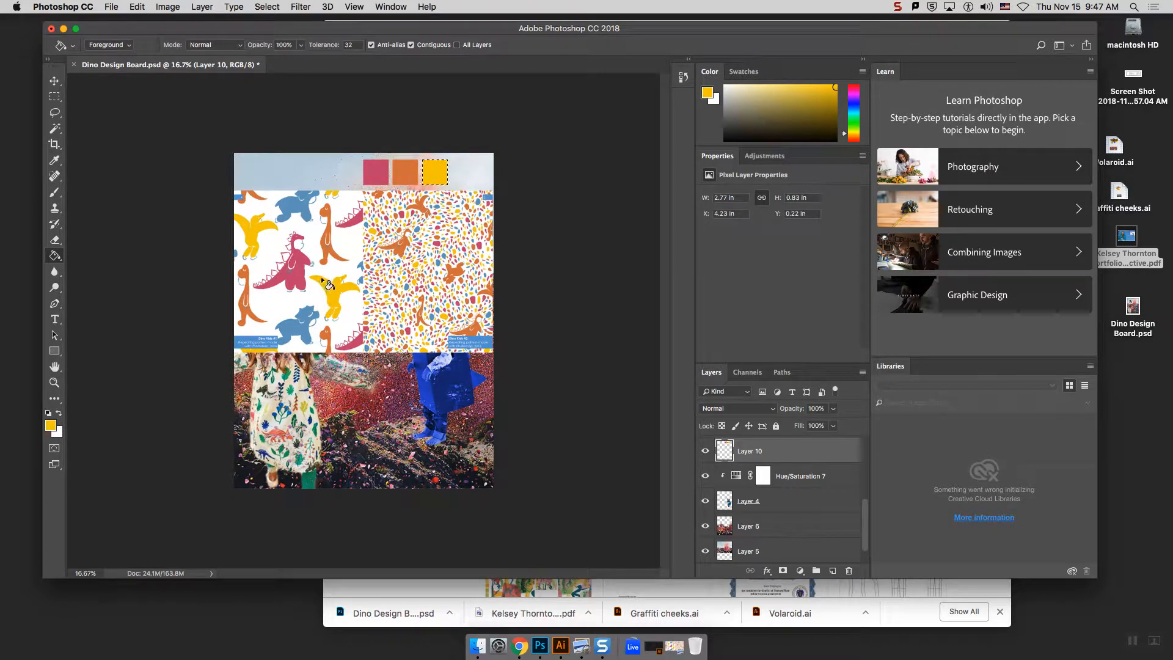
Step: Shift the selection just right of the yellow swatch, fill it with the pattern's sampled blue, and deselect
left_click(59, 82)
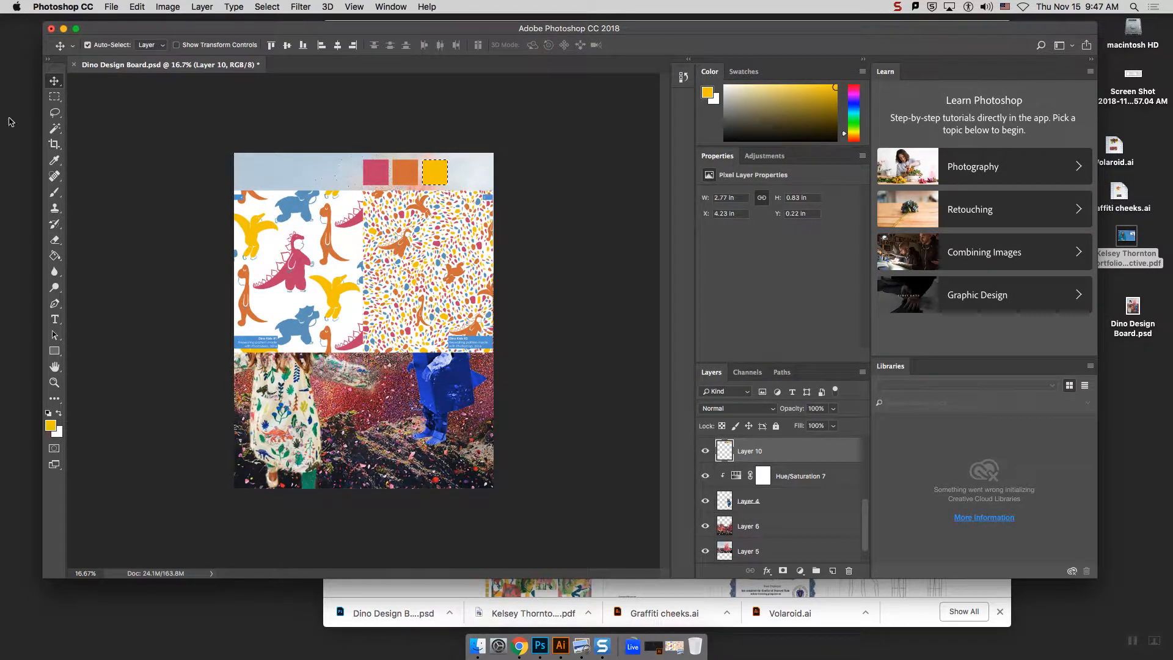
left_click(55, 96)
left_click_drag(438, 176, 467, 176)
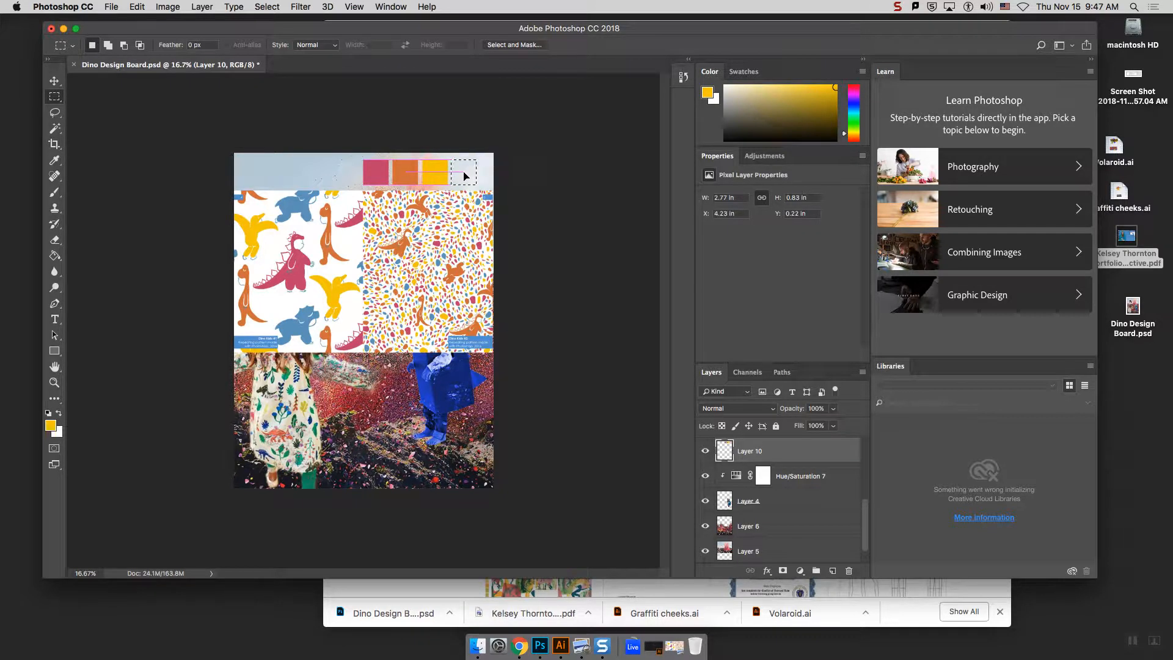
left_click(54, 255)
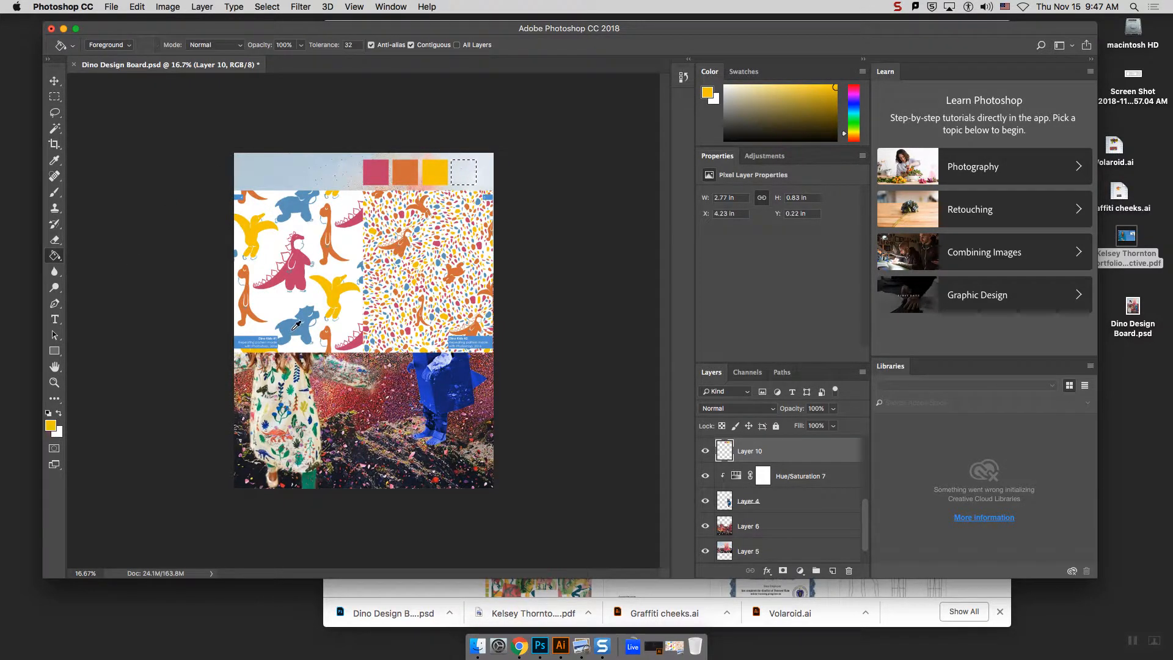
left_click(451, 197, "alt")
left_click(465, 176)
key("ctrl+d")
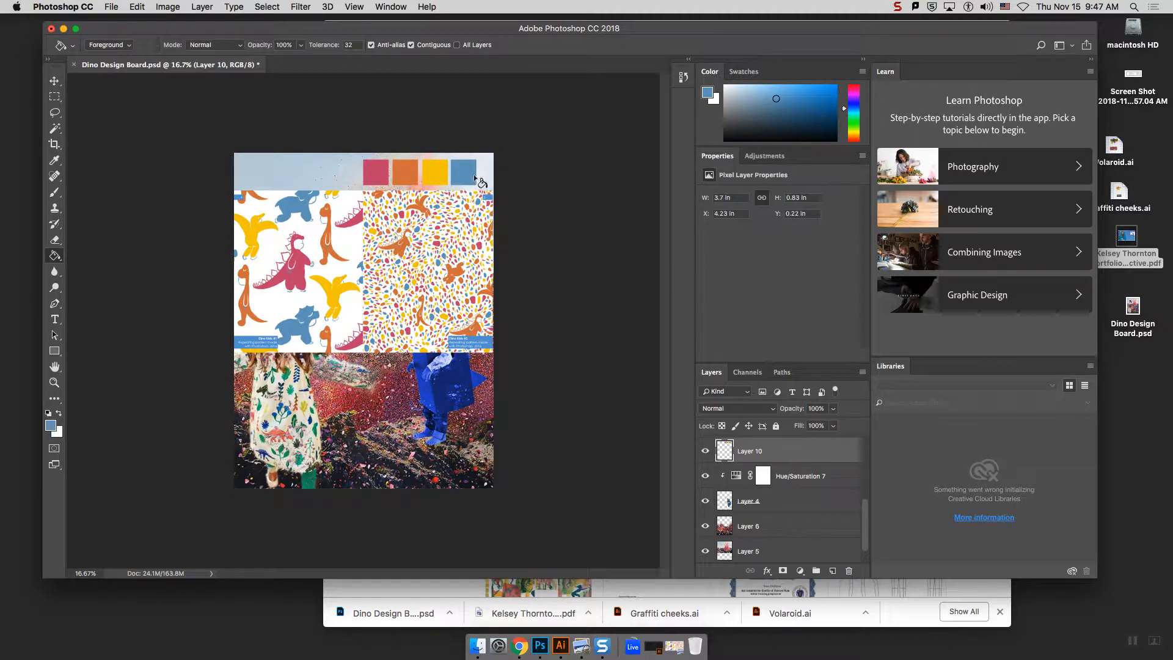
Step: Delete the placed dinosaur pattern page and move the four-swatch row right to about 4.58 in from the canvas's left edge
left_click(54, 80)
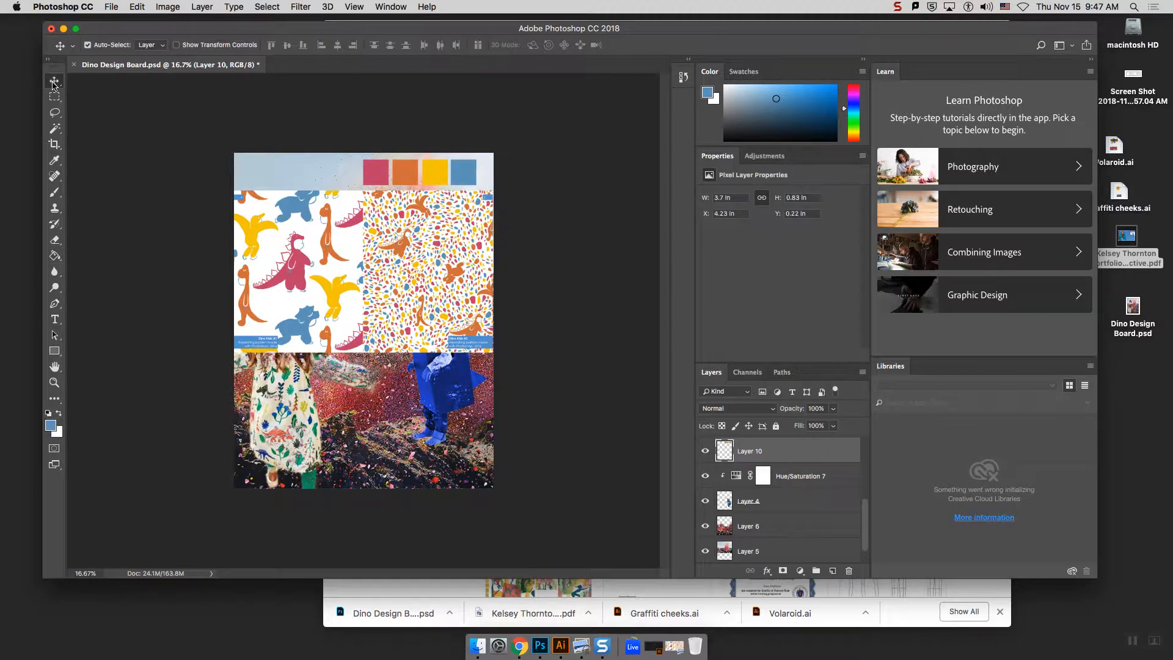
left_click(421, 296)
key("Delete")
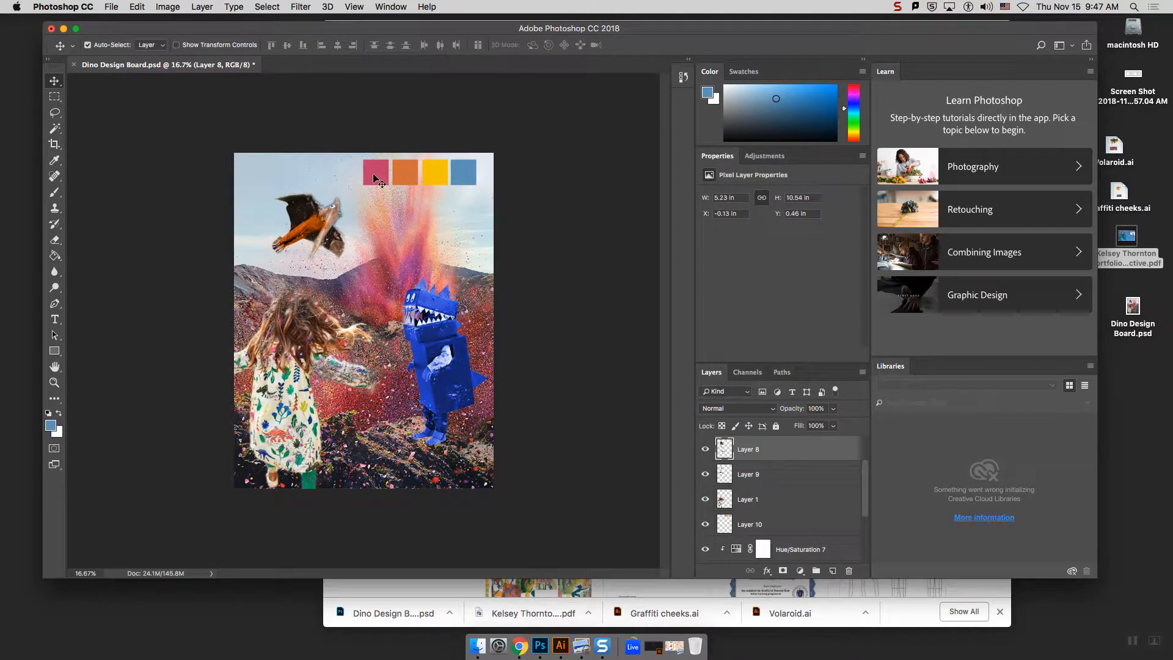
left_click(387, 178)
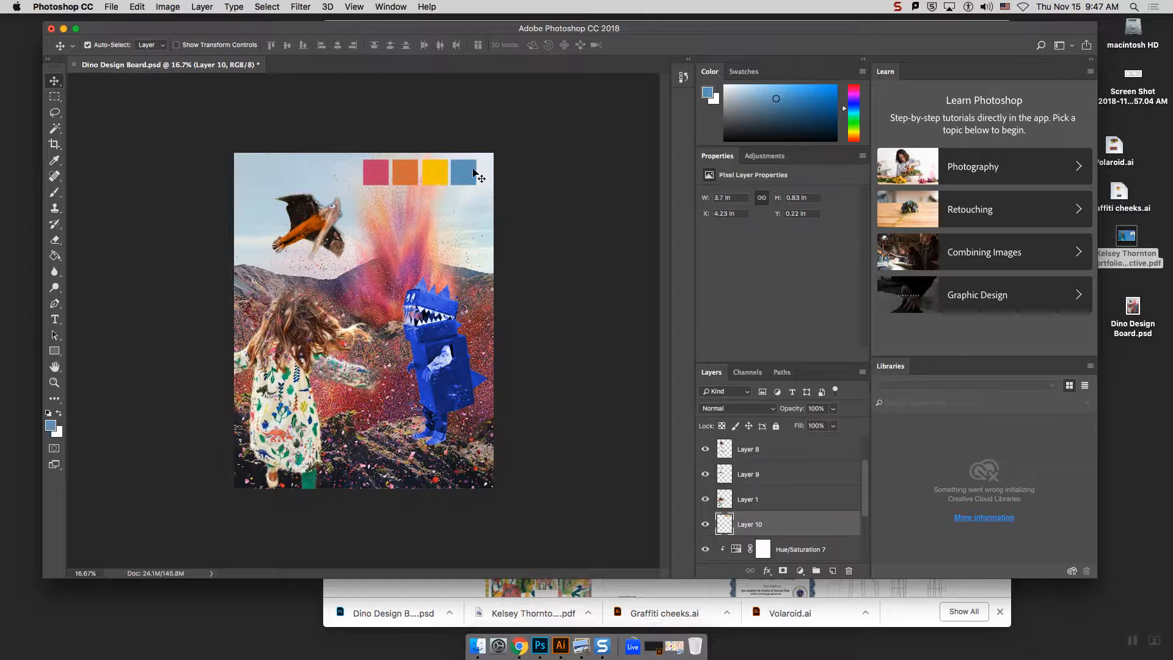
left_click_drag(472, 172, 483, 174)
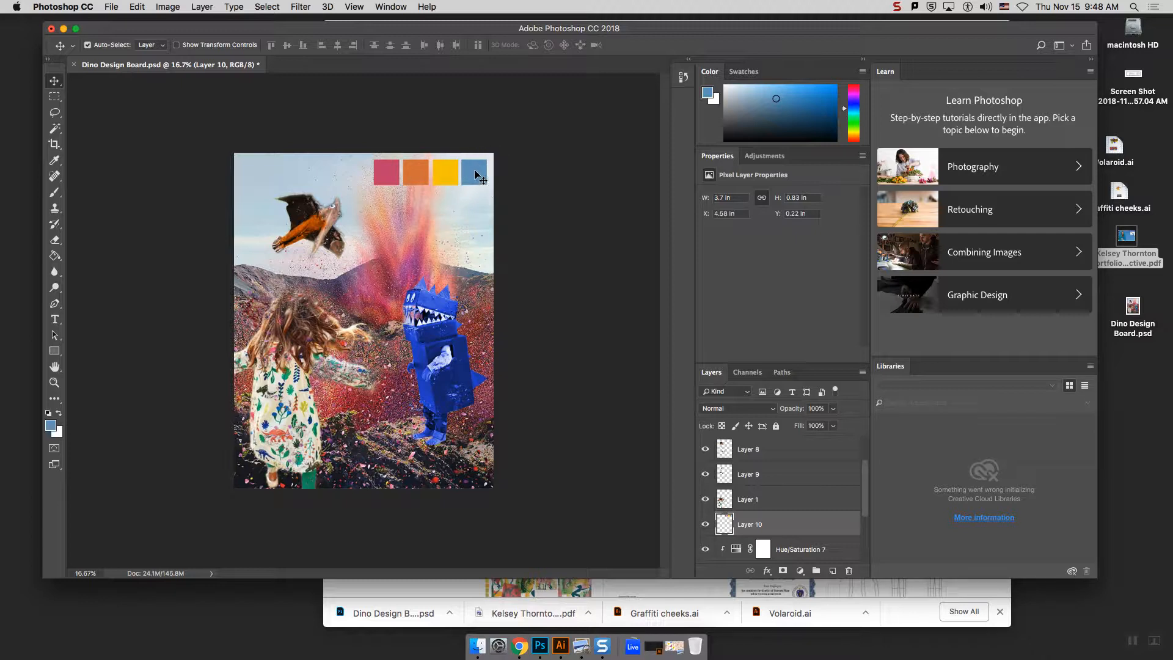
Step: Open Volaroid.ai in Illustrator and delete the graffiti artwork to the right of the two pattern artboards
double_click(1115, 149)
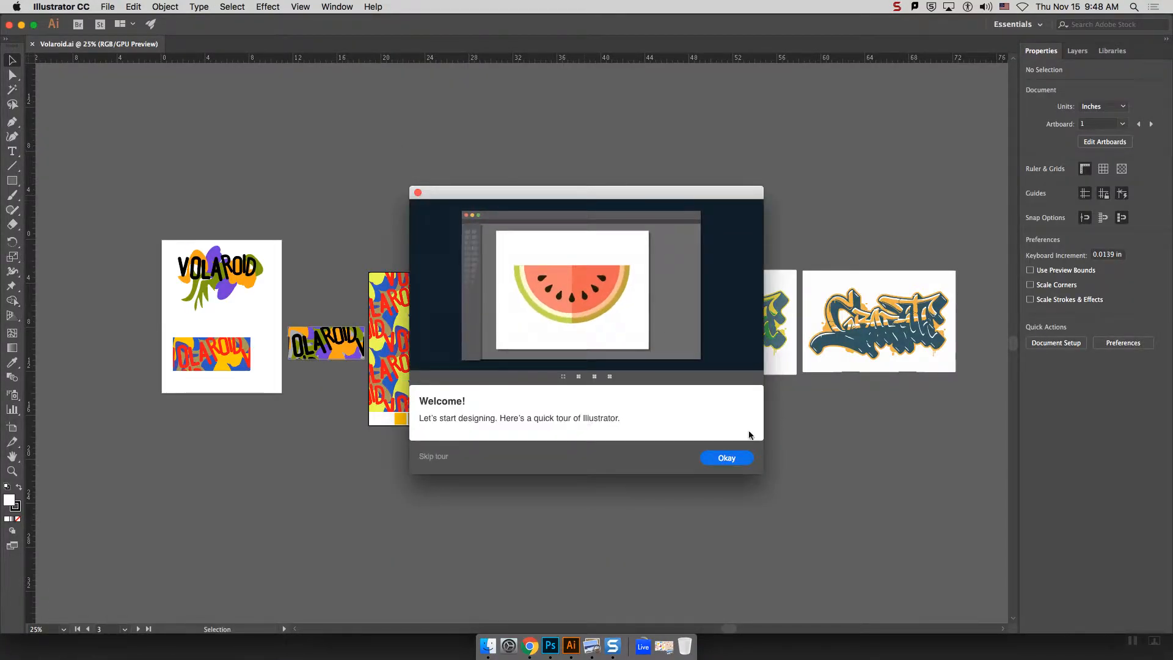
left_click(418, 193)
left_click_drag(647, 238, 973, 407)
key("Delete")
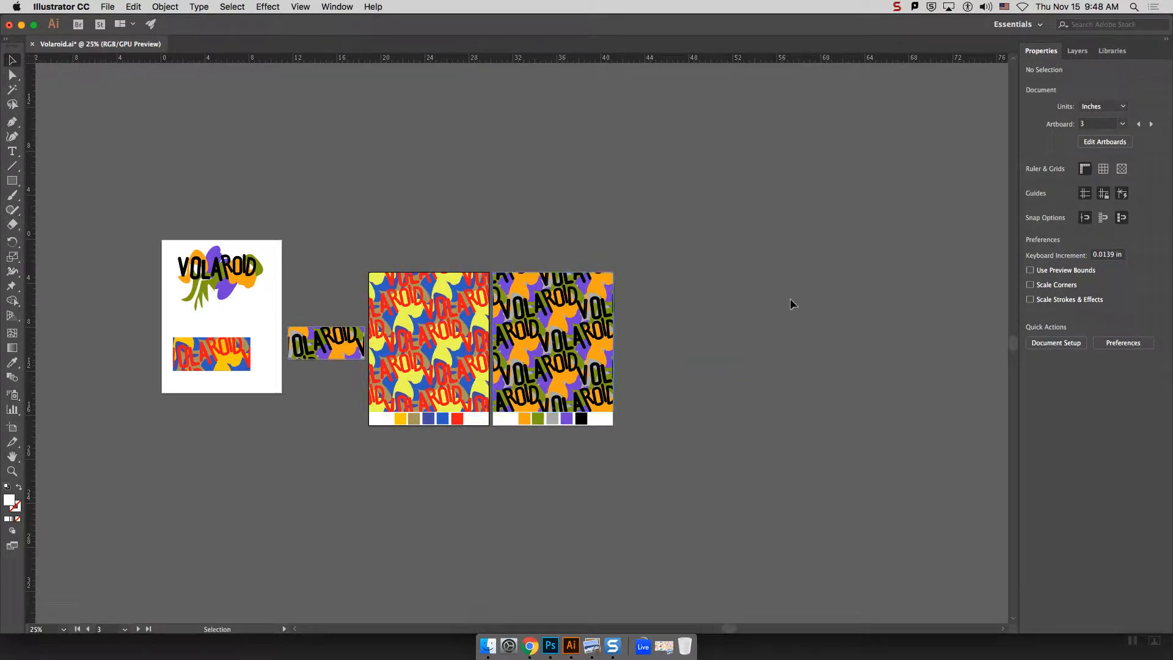
Step: Switch to the Layout workspace
left_click(1015, 25)
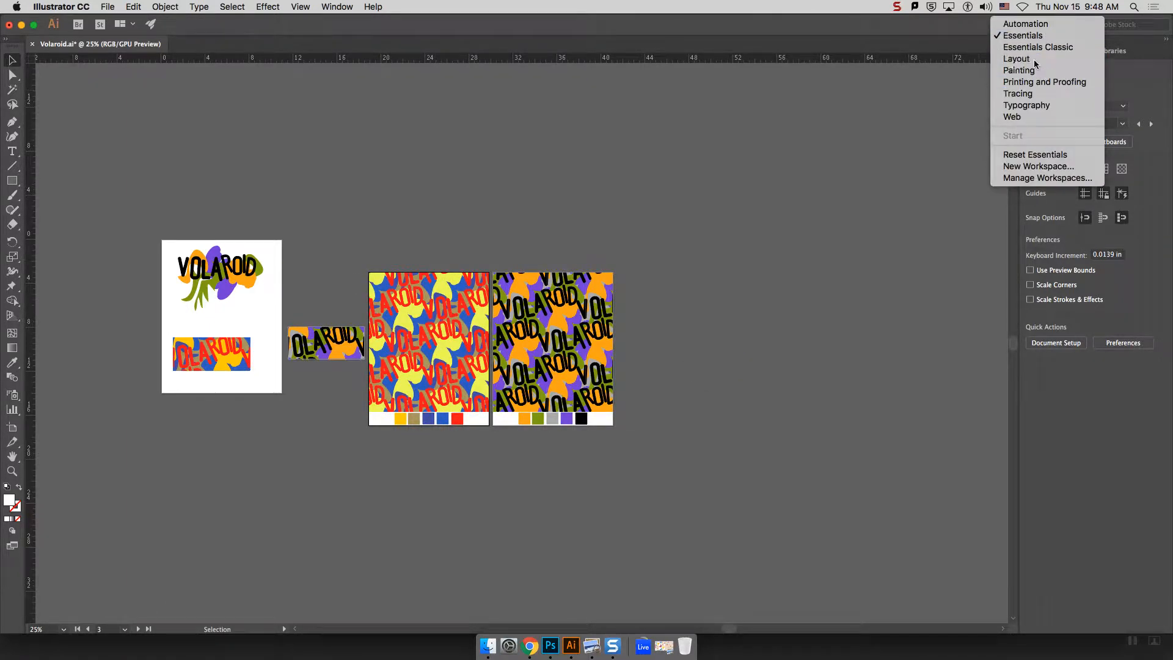
left_click(1041, 151)
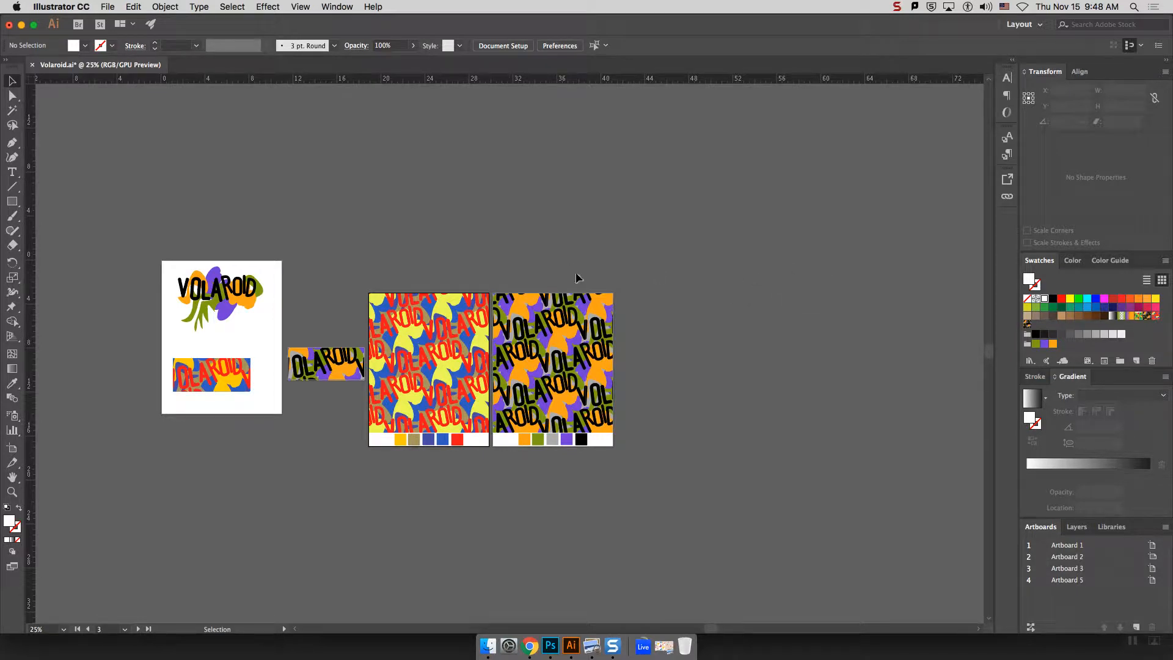
left_click_drag(161, 347, 231, 386)
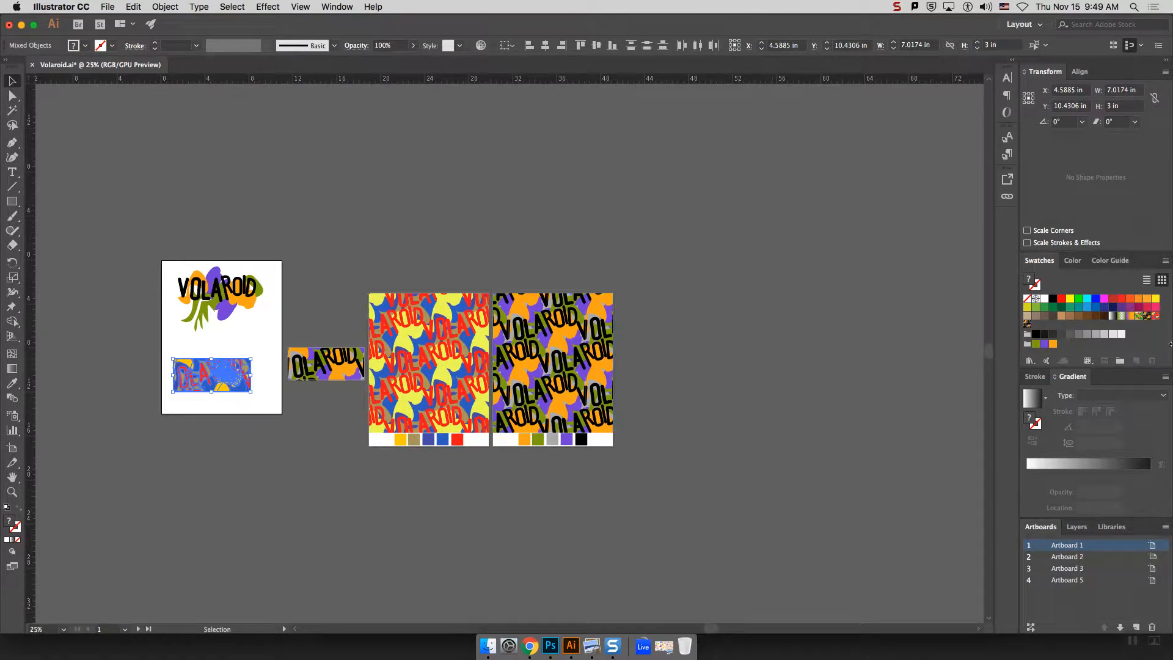
left_click(1154, 317)
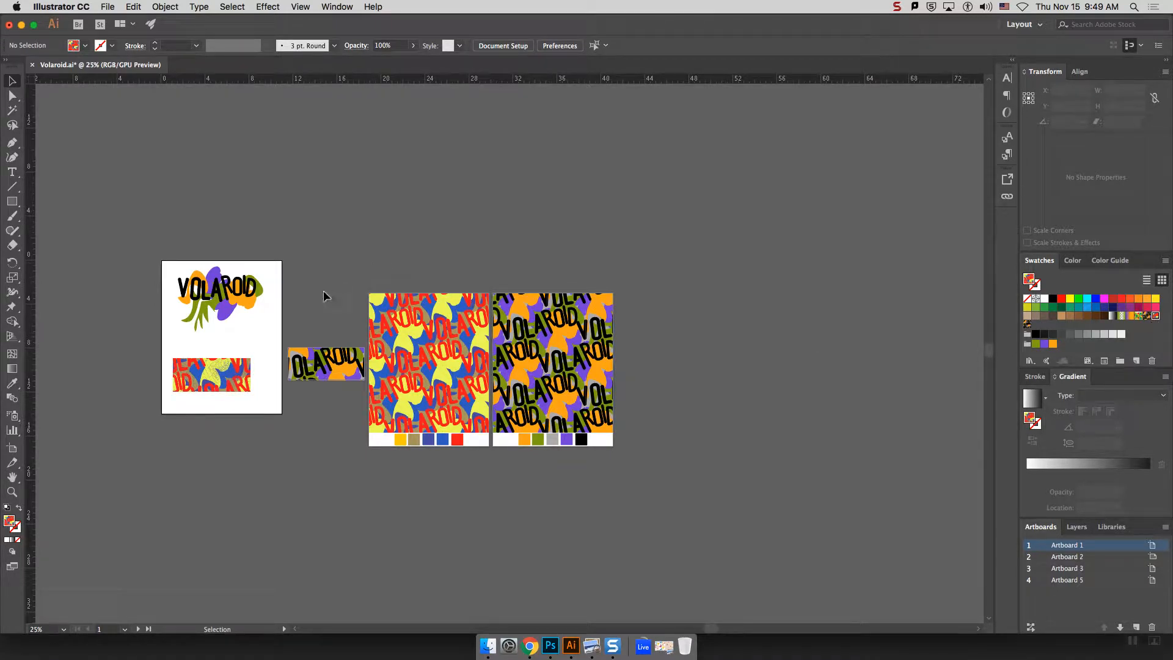
key("super+z")
key("super+z")
left_click(349, 290)
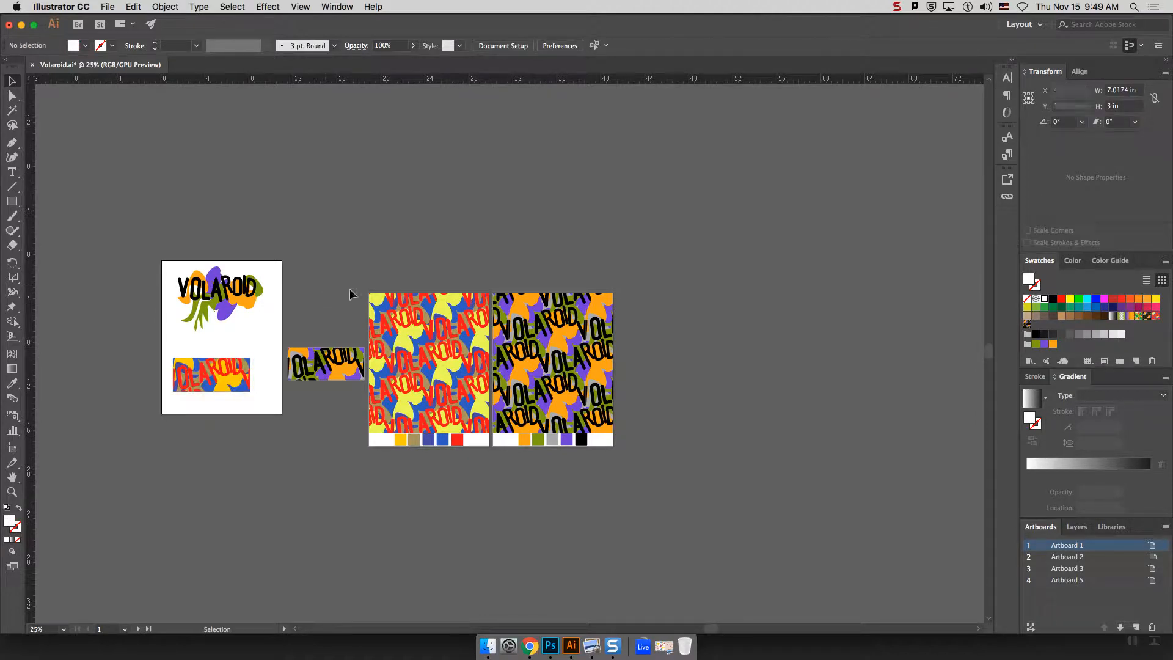
Step: Open the red and yellow Volaroid pattern swatch for editing and save a copy of the pattern to the swatches
double_click(1155, 316)
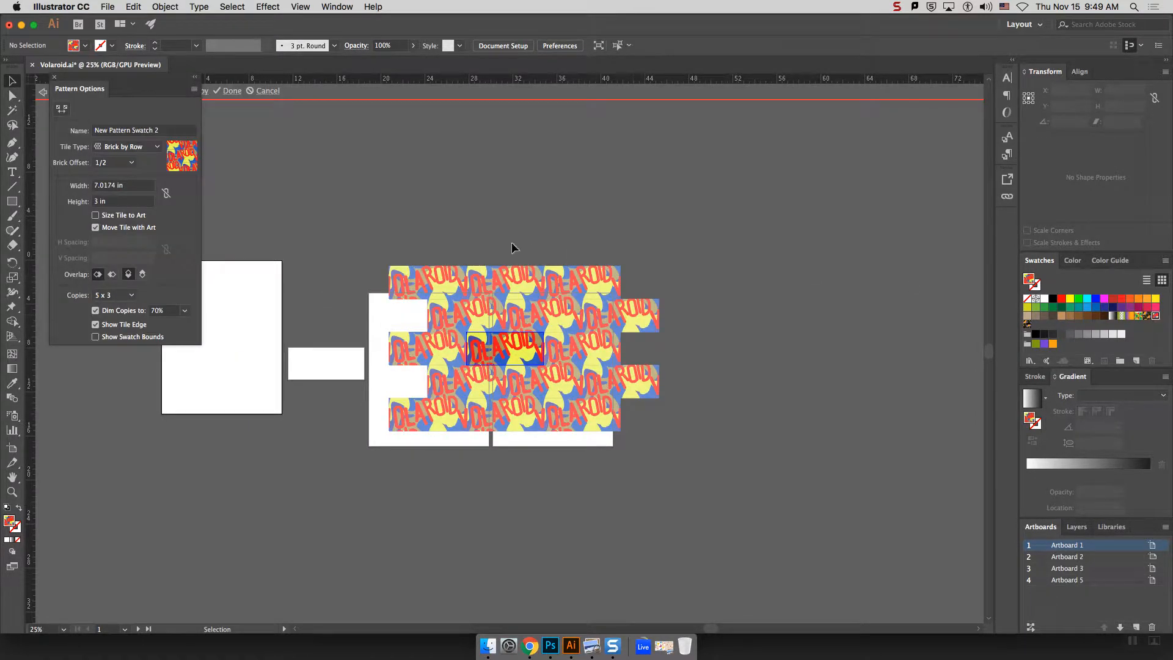
left_click(455, 322)
key("super+a")
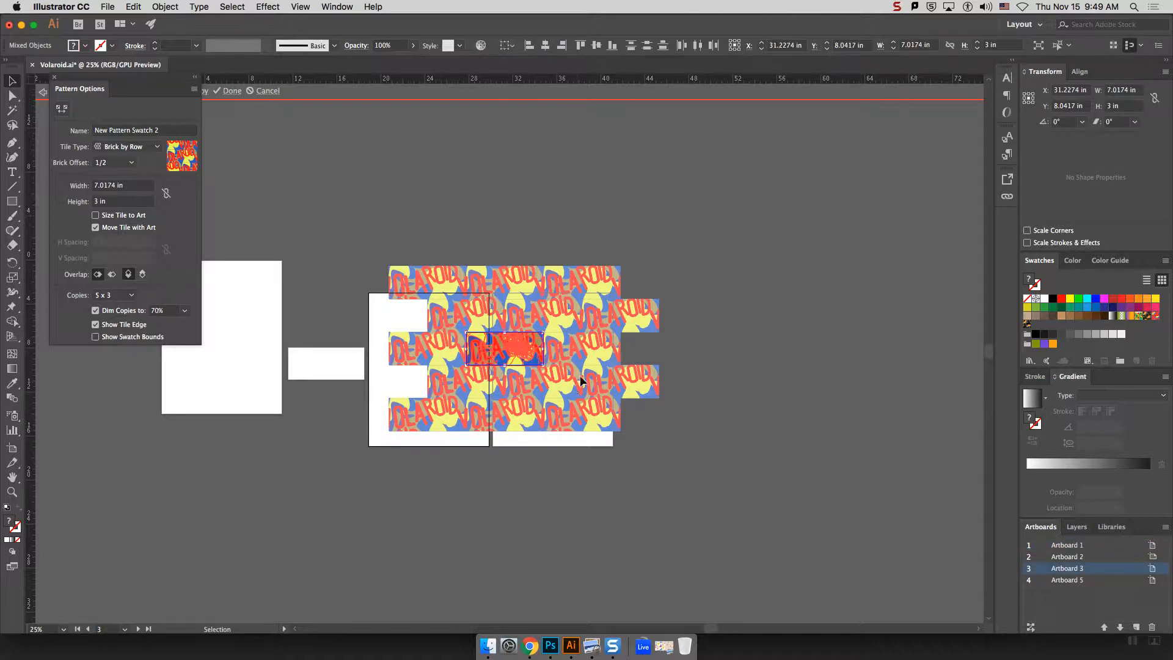
left_click_drag(155, 78, 151, 116)
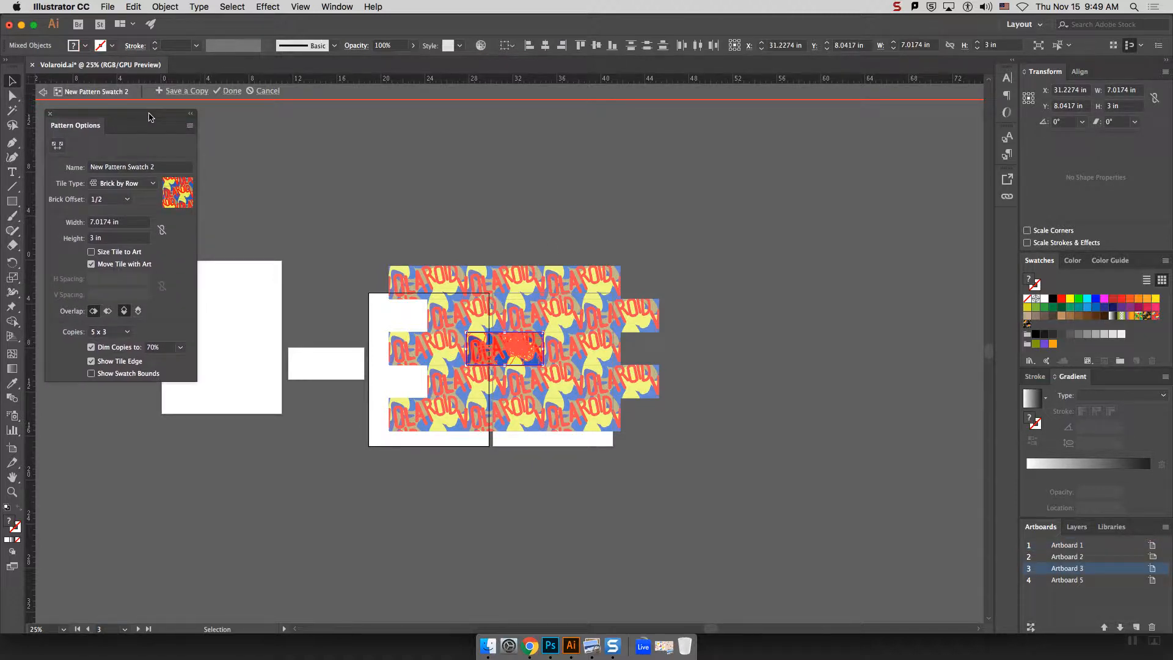
left_click(184, 92)
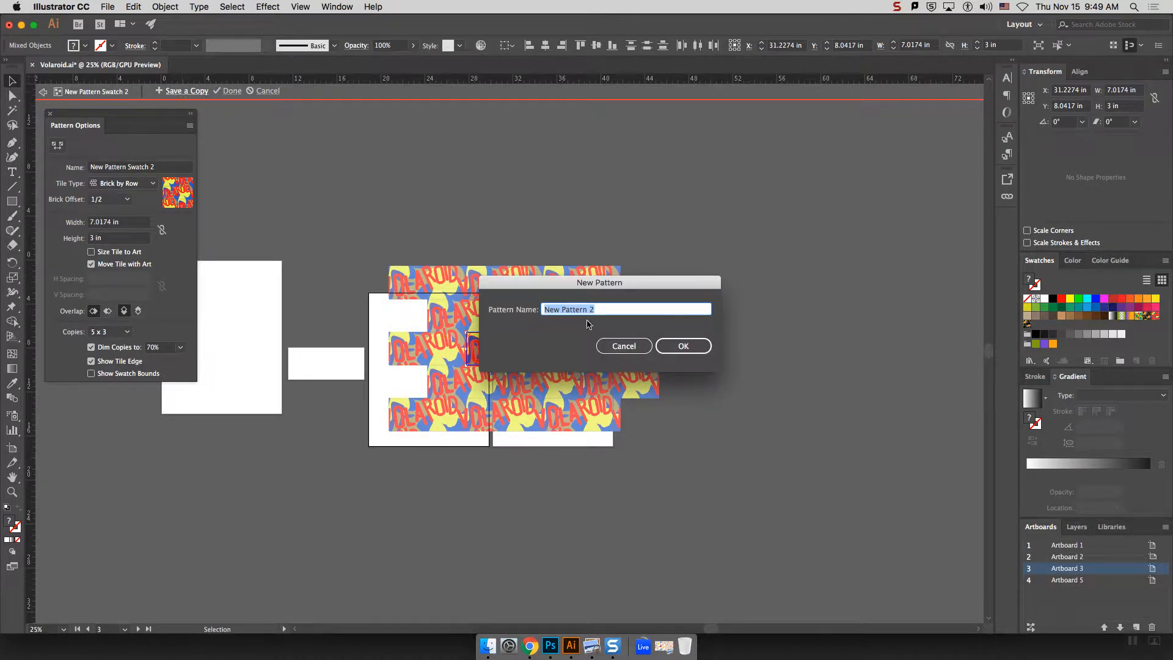
left_click_drag(613, 308, 587, 310)
key("Return")
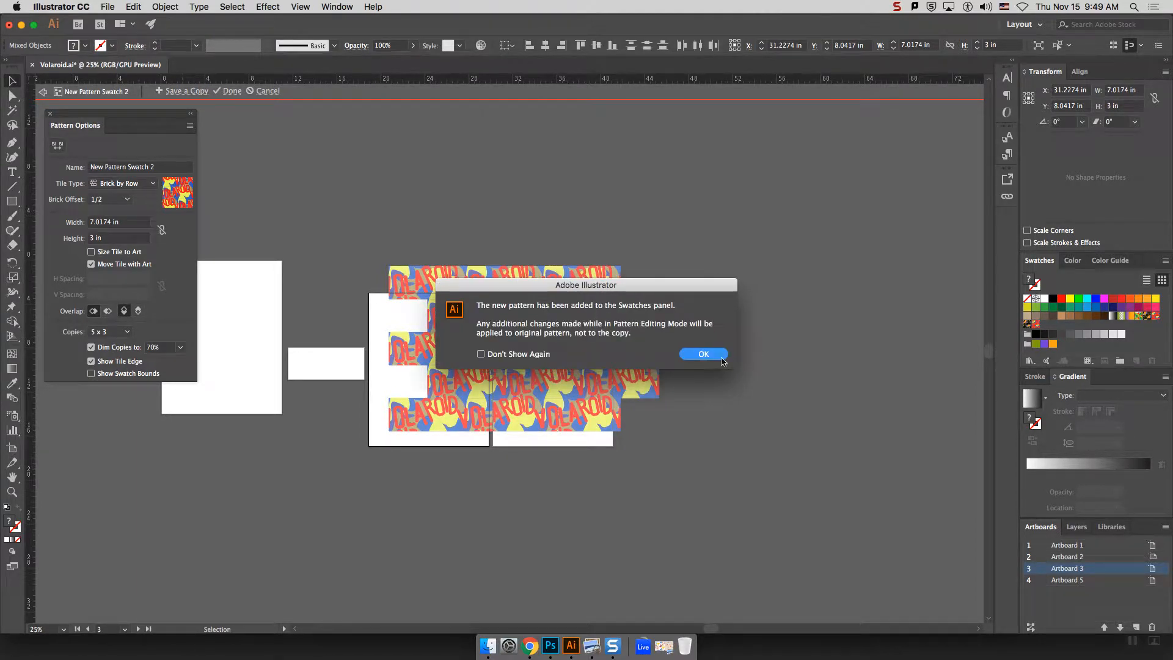
key("Return")
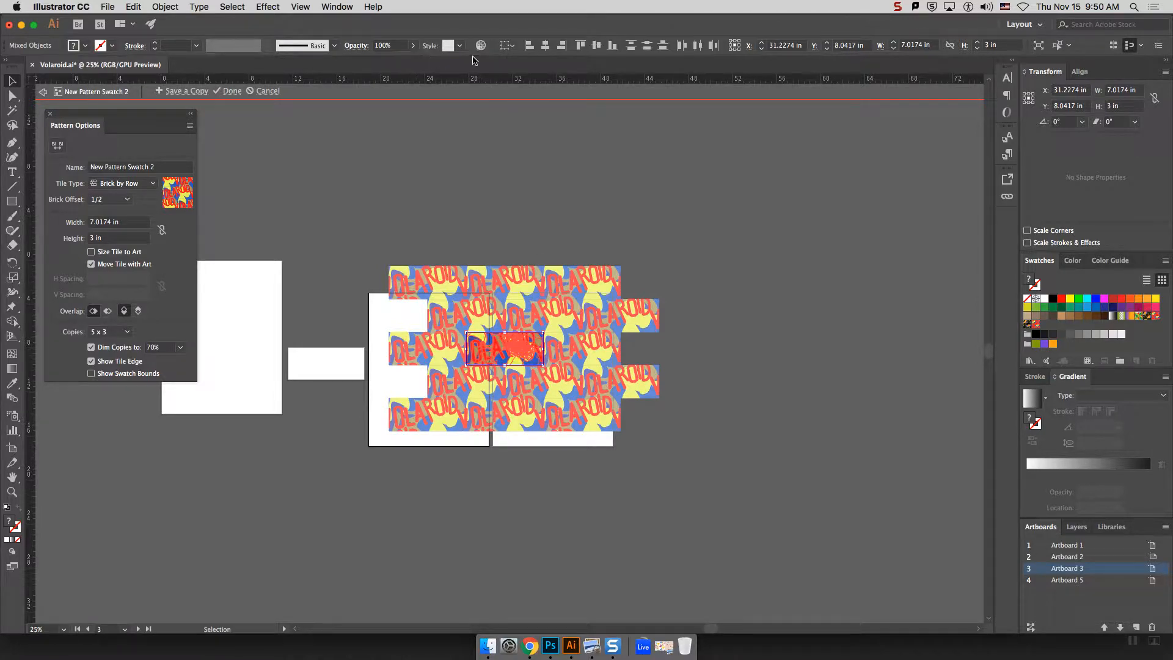
Step: Select the yellow shapes in the central pattern tile by color with the Magic Wand
left_click(702, 324)
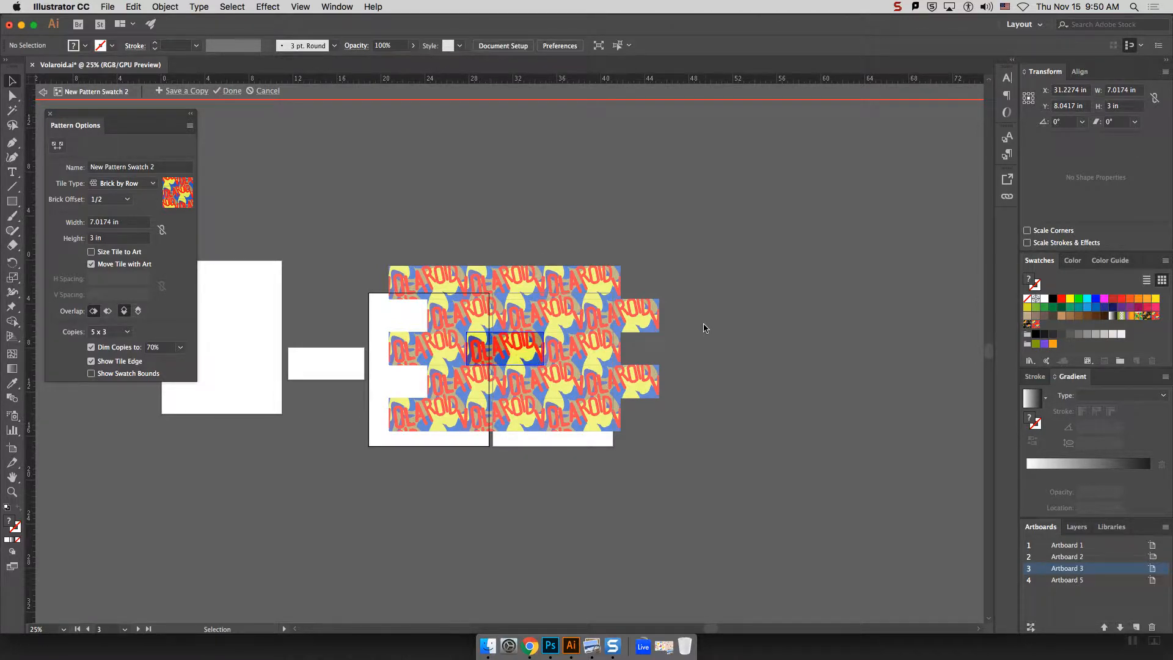
key("super+equal")
key("super+equal")
key("super+equal")
key("super+equal")
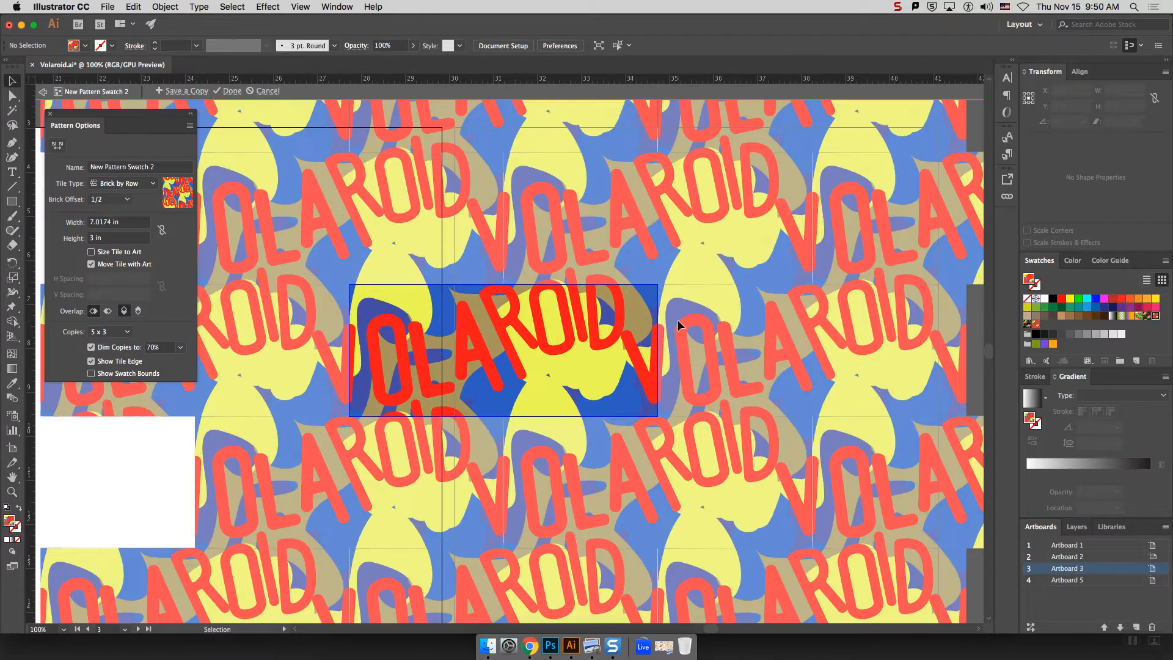
left_click(12, 112)
left_click(544, 403)
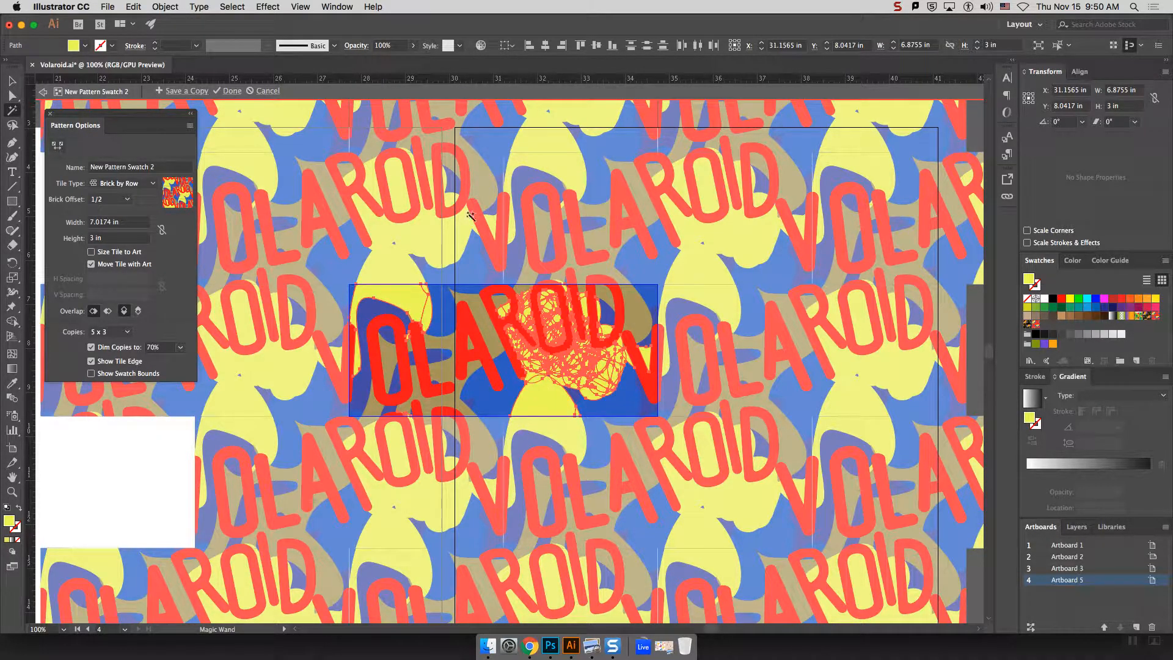
Step: Select all of the pattern tile's artwork and set the Recolor Artwork colorization method to Exact for all colors
key("super+a")
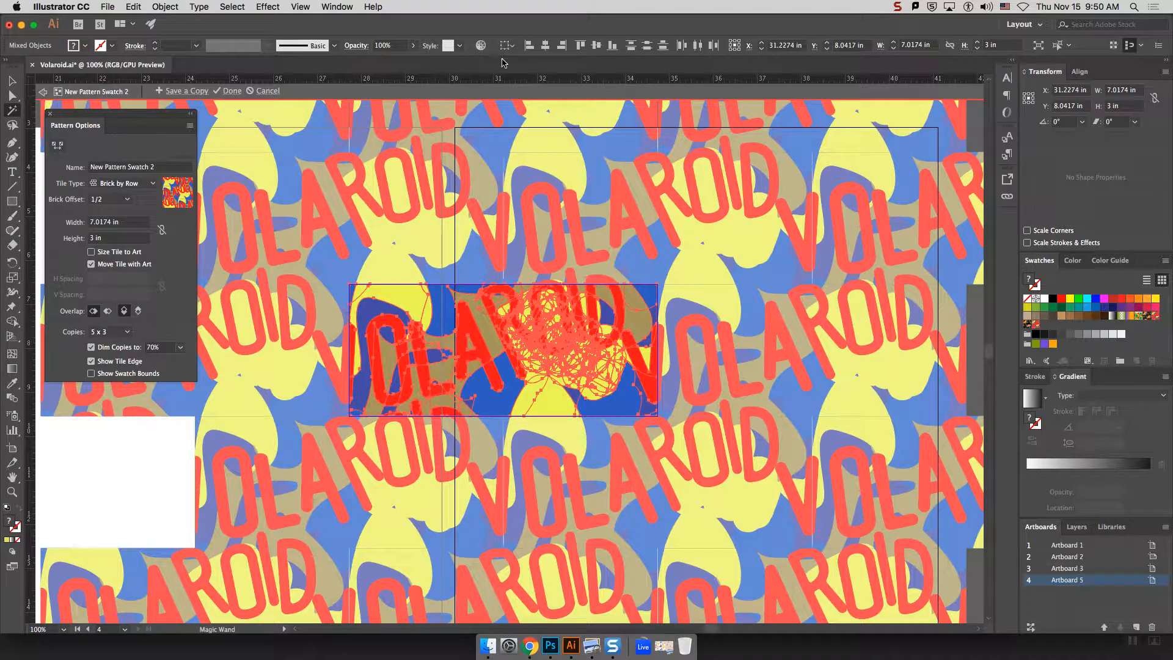
left_click(481, 46)
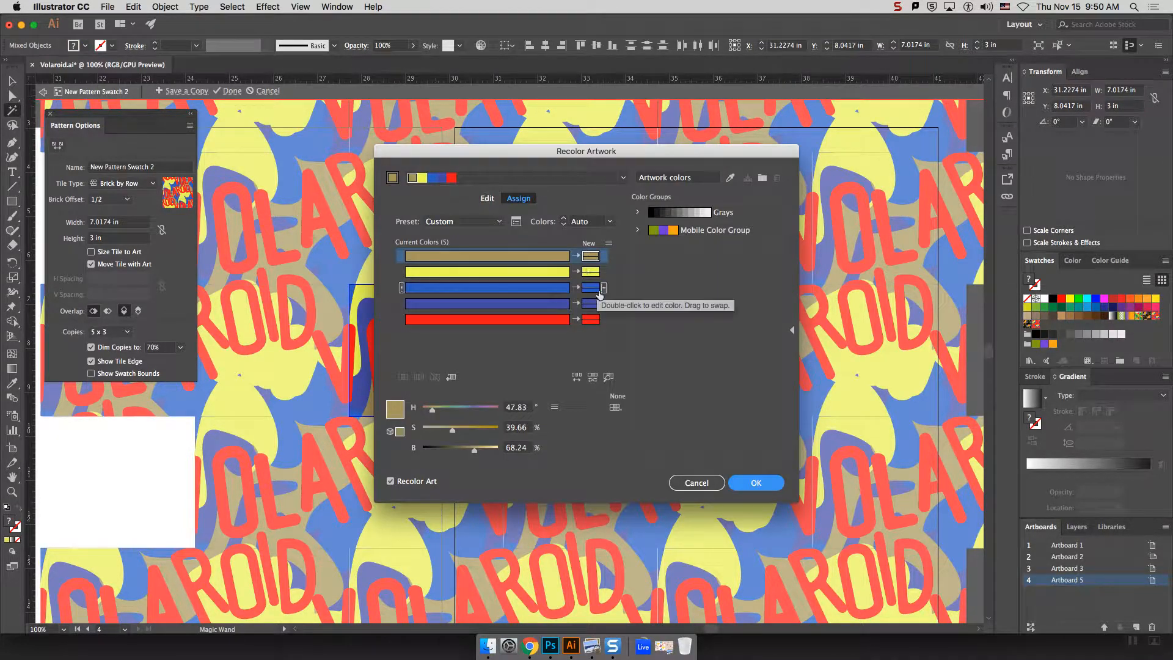
left_click(605, 273)
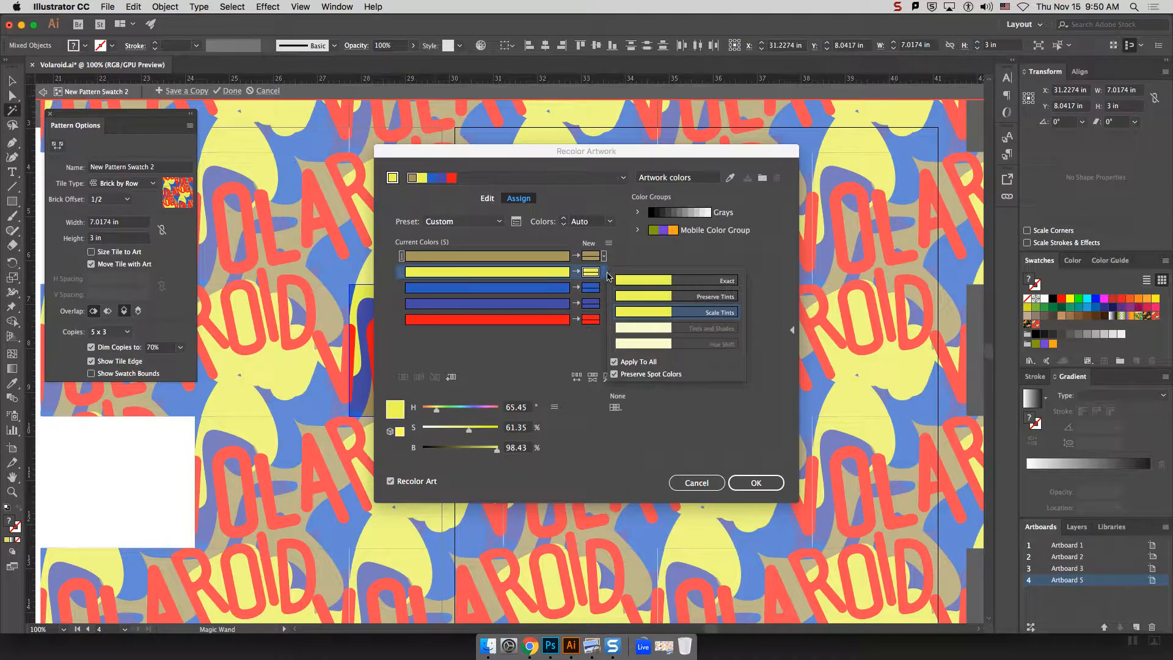
left_click(604, 288)
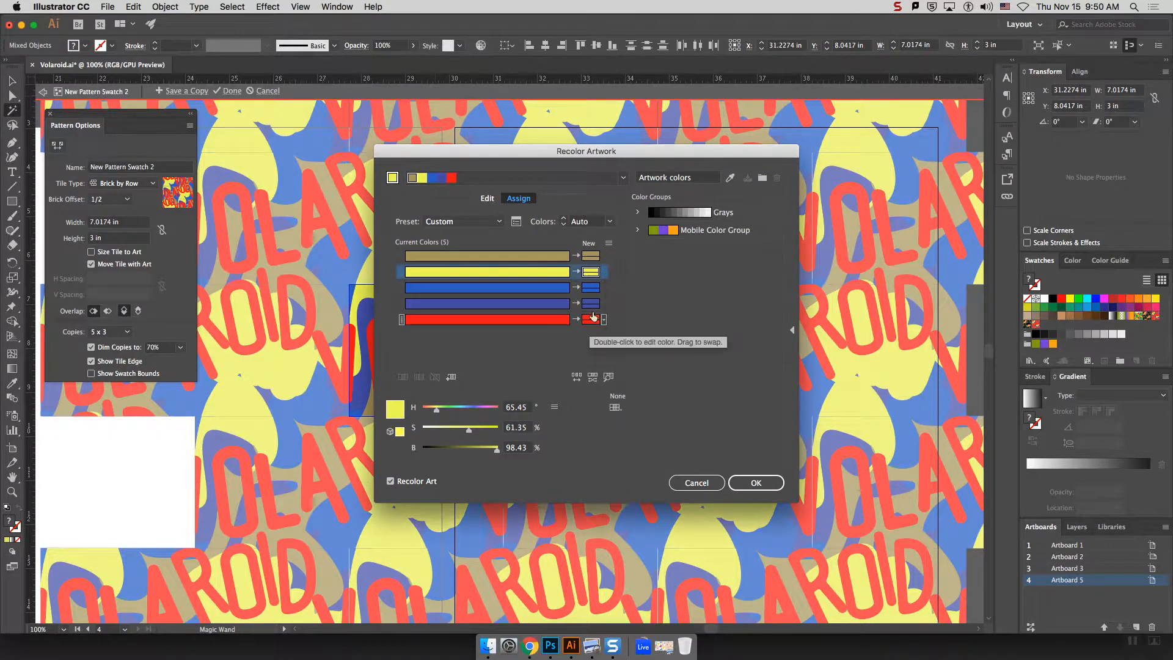
left_click(604, 287)
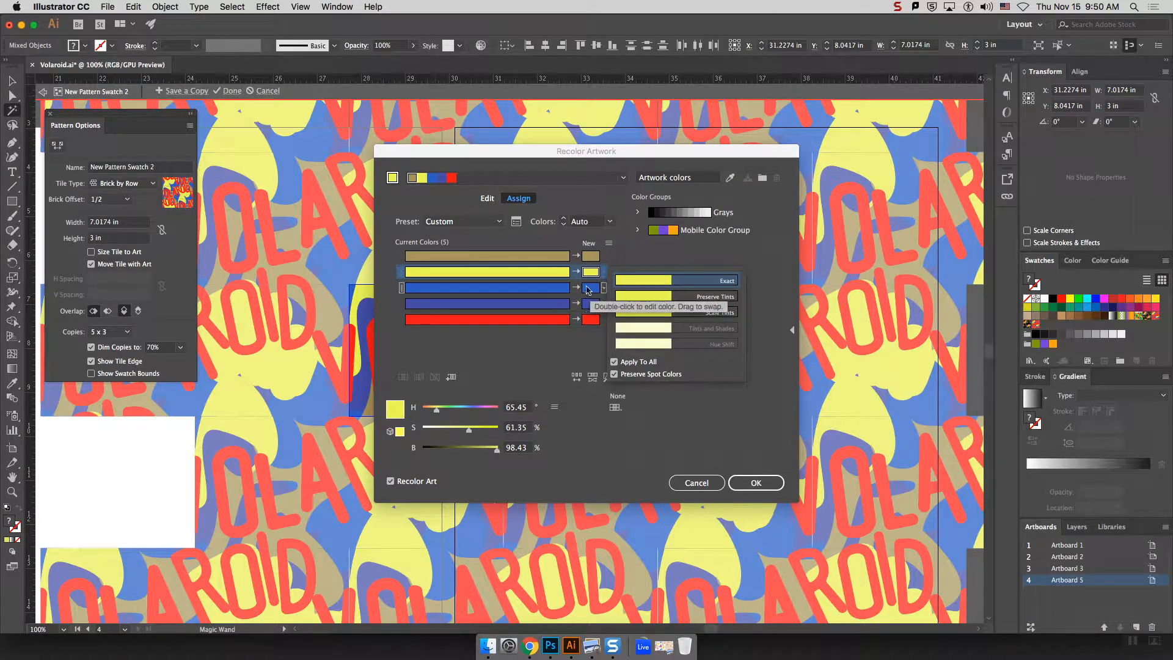
left_click(540, 333)
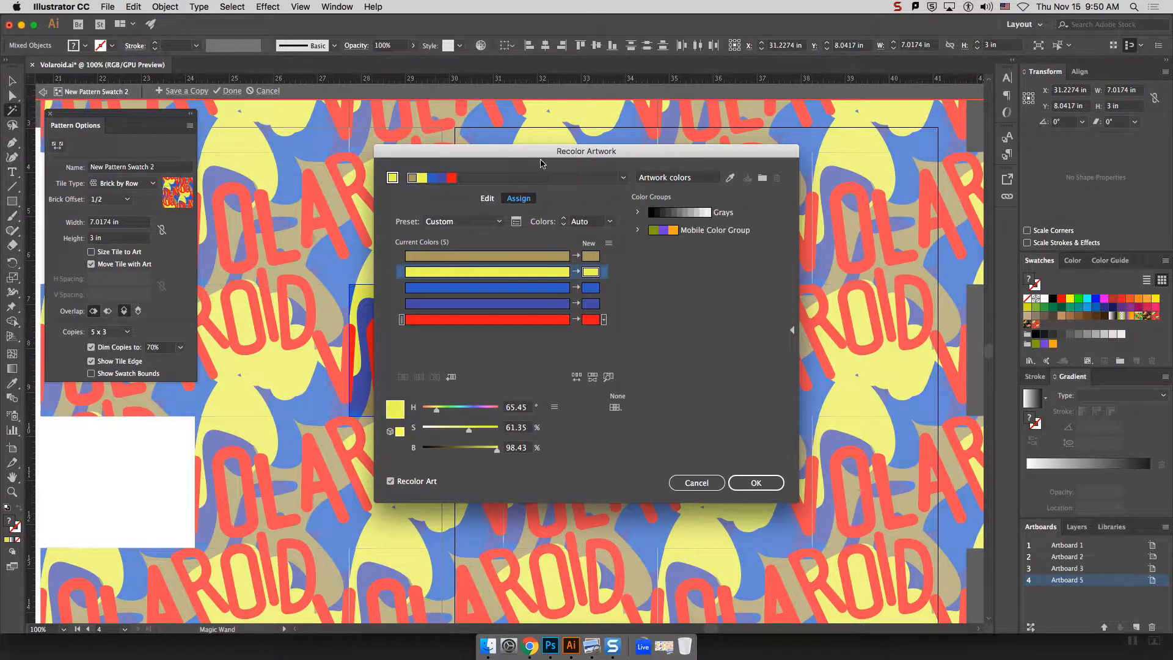
Step: Move the Recolor Artwork dialog clear of the pattern tile and view the artwork's colors on the color wheel
left_click_drag(534, 152, 874, 111)
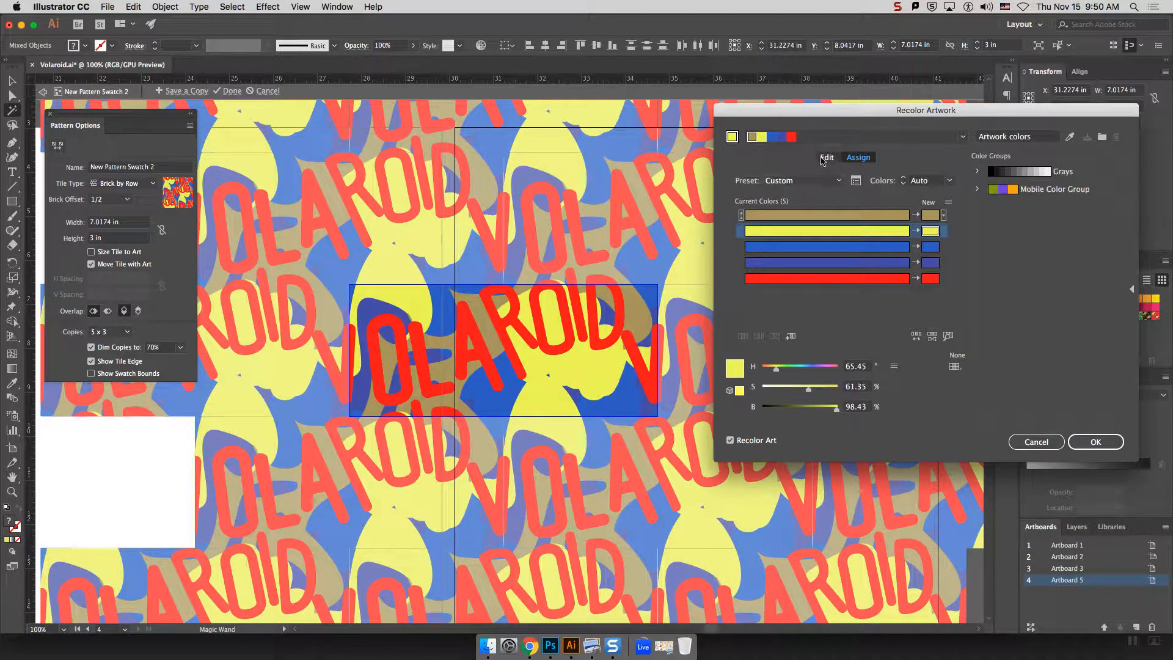
left_click(824, 158)
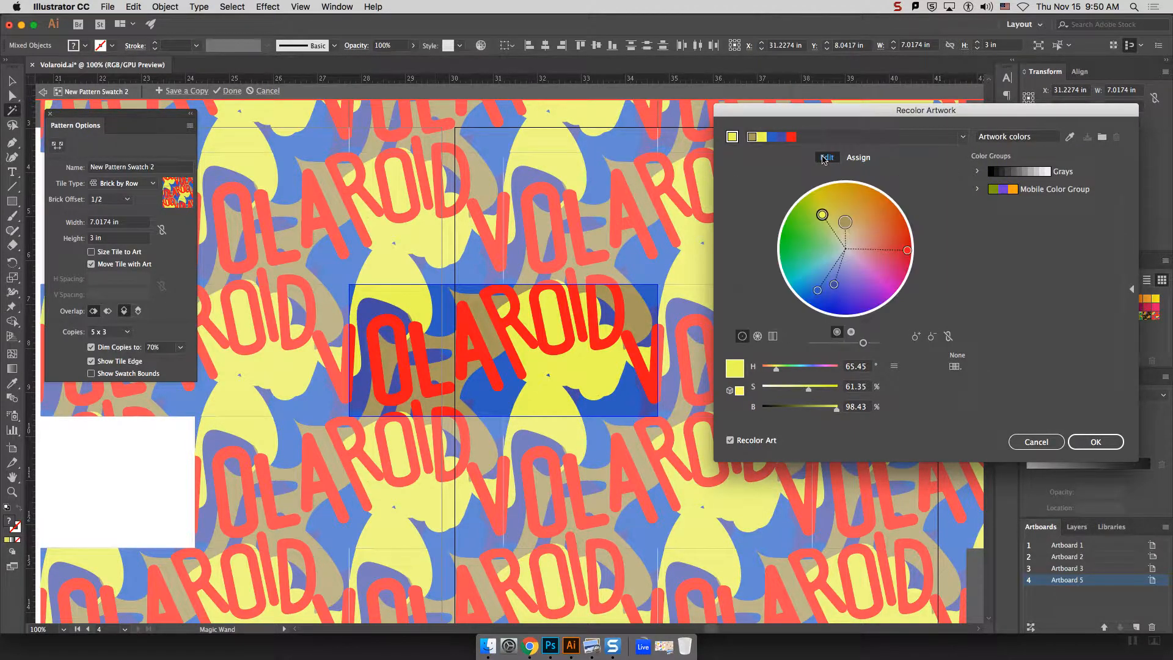
left_click(858, 157)
Step: Replace the bright blue in the pattern with a yellow-green chosen in the color picker
double_click(929, 247)
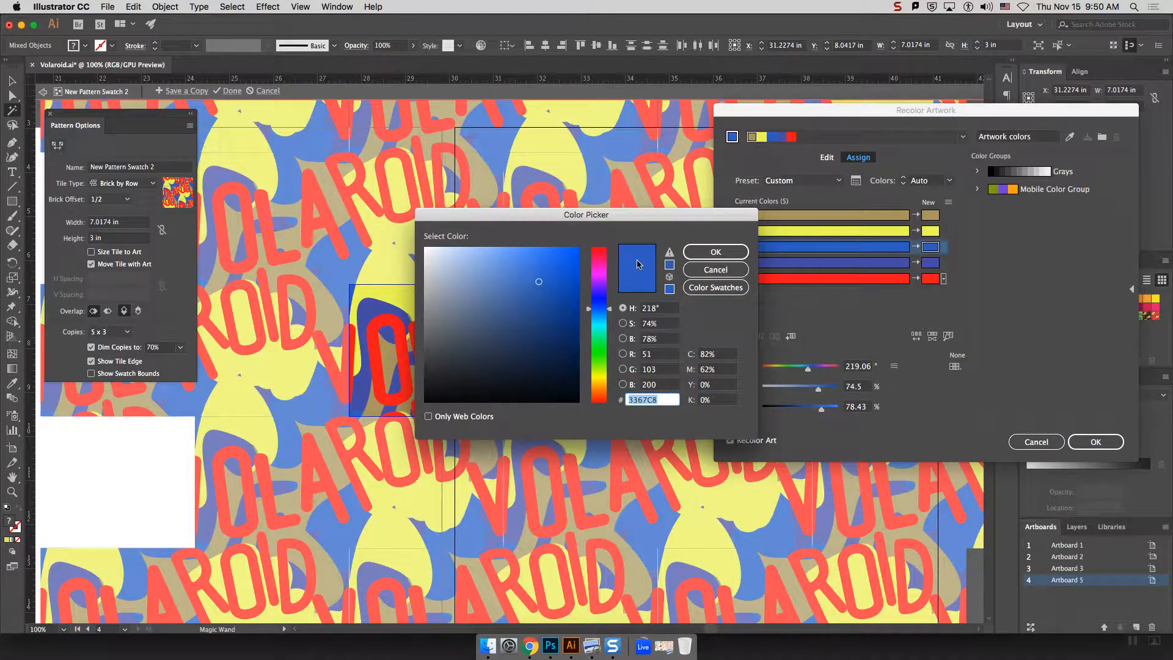
left_click_drag(610, 218, 878, 167)
mouse_move(870, 292)
left_mouse_down()
mouse_move(870, 310)
mouse_move(866, 299)
left_mouse_up()
left_click_drag(821, 226, 833, 206)
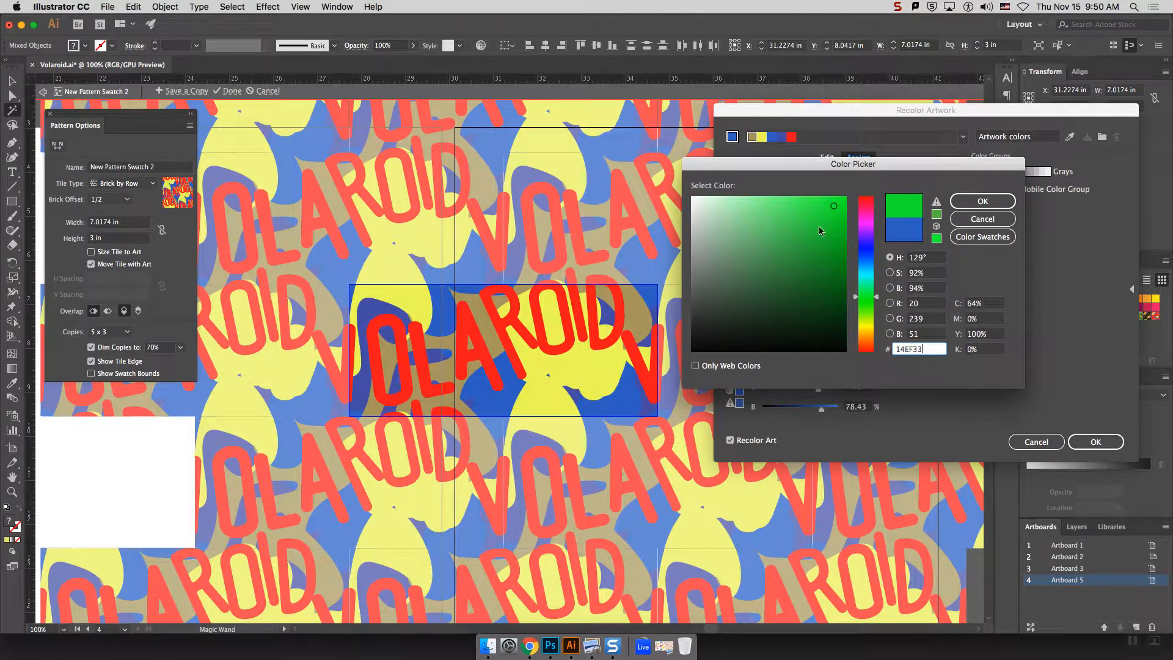
left_click_drag(862, 298, 865, 316)
left_click_drag(788, 296, 792, 279)
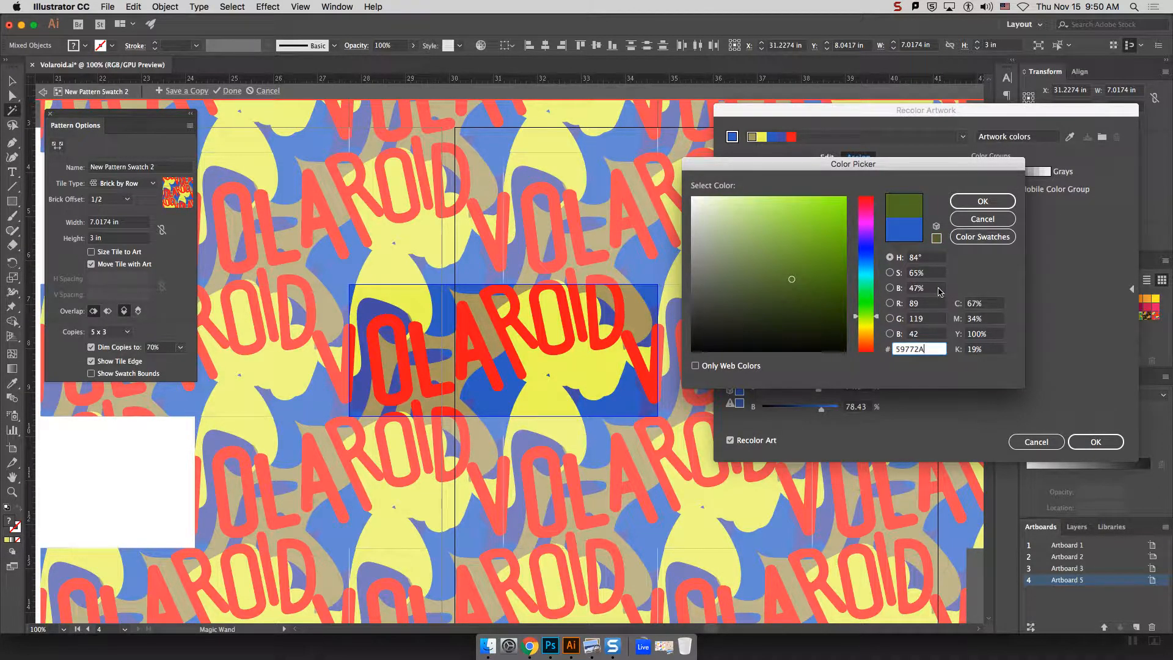
left_click_drag(931, 349, 881, 351)
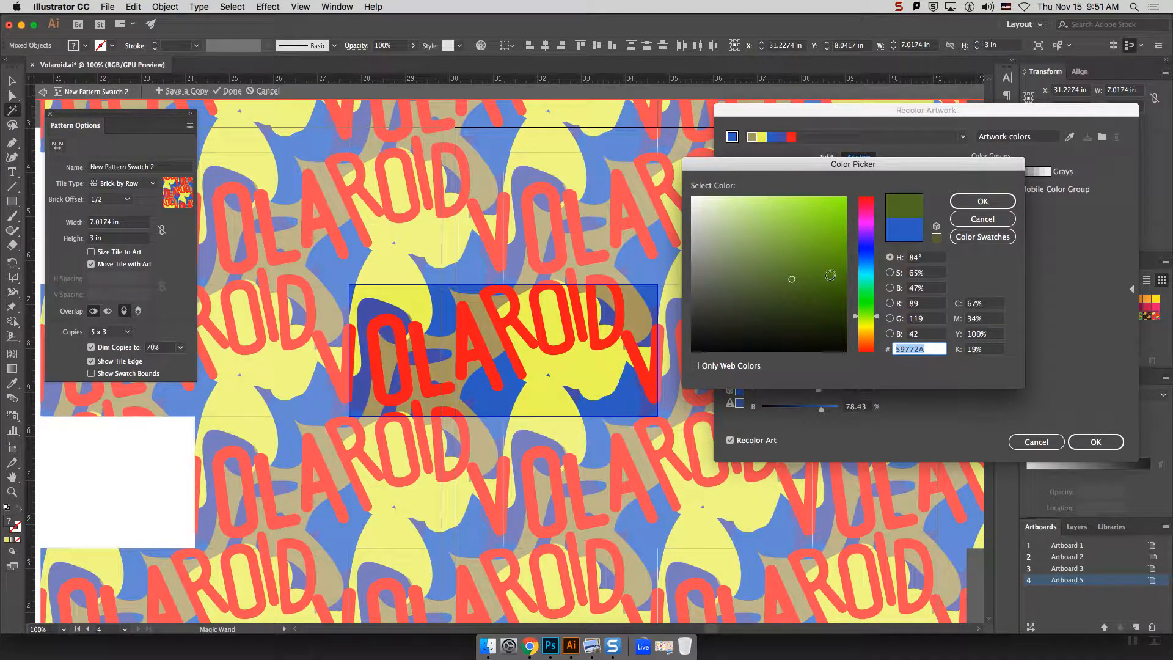
left_click(926, 350)
left_click_drag(926, 351, 881, 353)
left_click(810, 239)
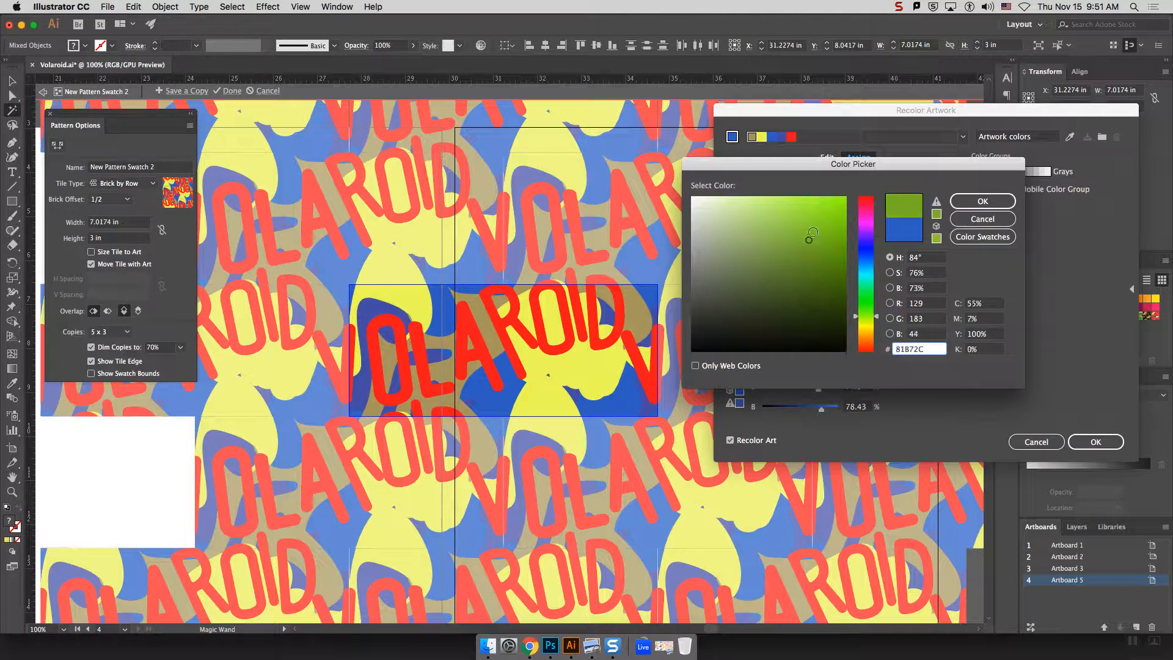
left_click(982, 201)
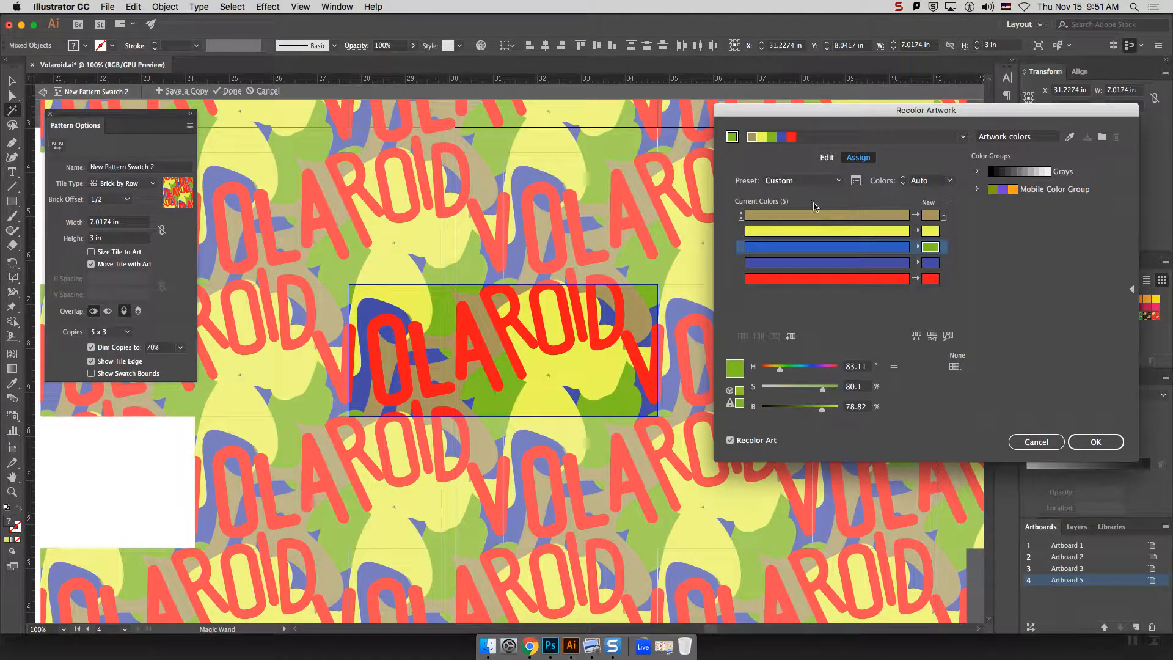
Step: Shift the red to pink and the yellow to gold on the color wheel, then link the colors and rotate them until the lettering is violet
left_click(826, 157)
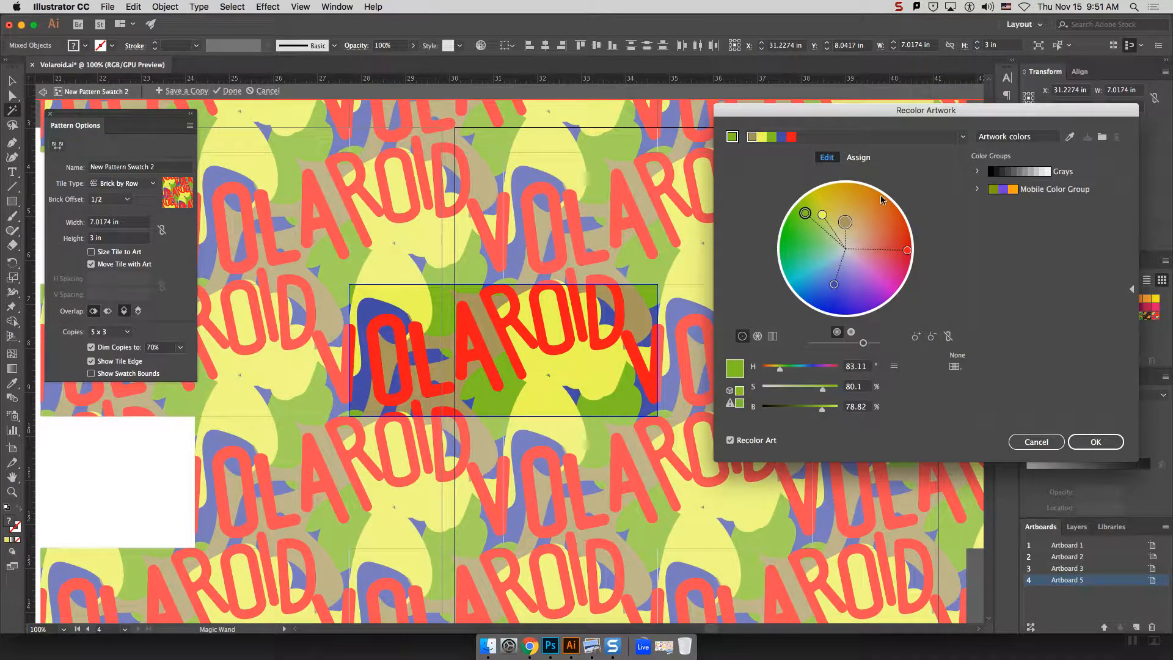
mouse_move(907, 250)
left_mouse_down()
mouse_move(894, 246)
mouse_move(903, 267)
left_mouse_up()
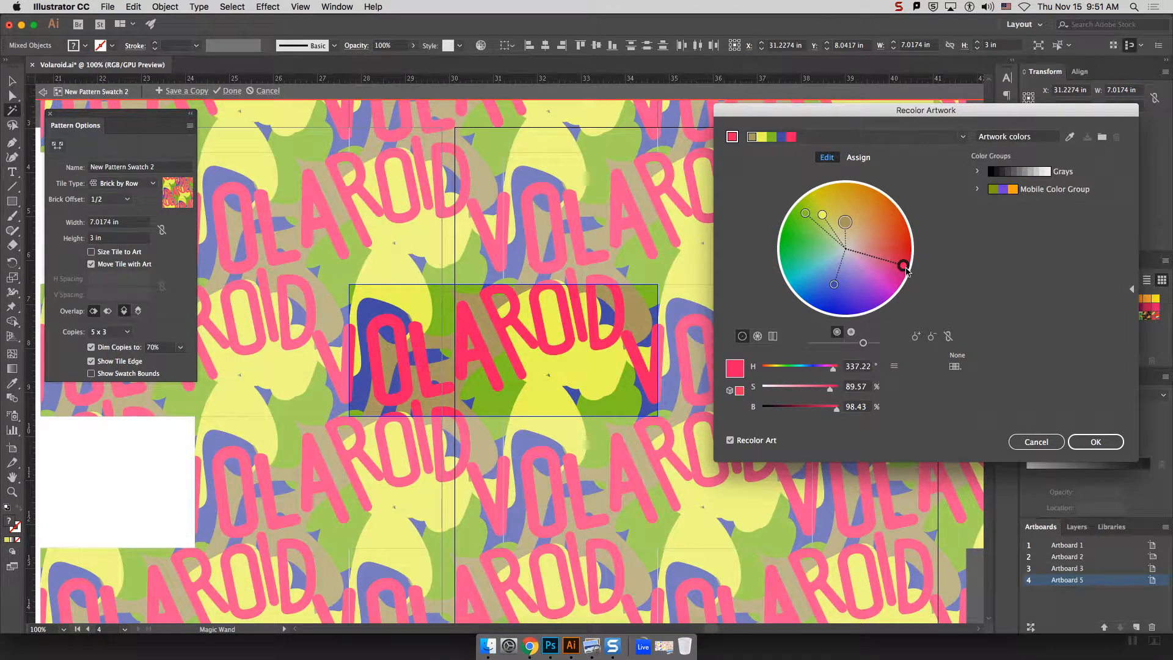
left_click_drag(822, 214, 828, 198)
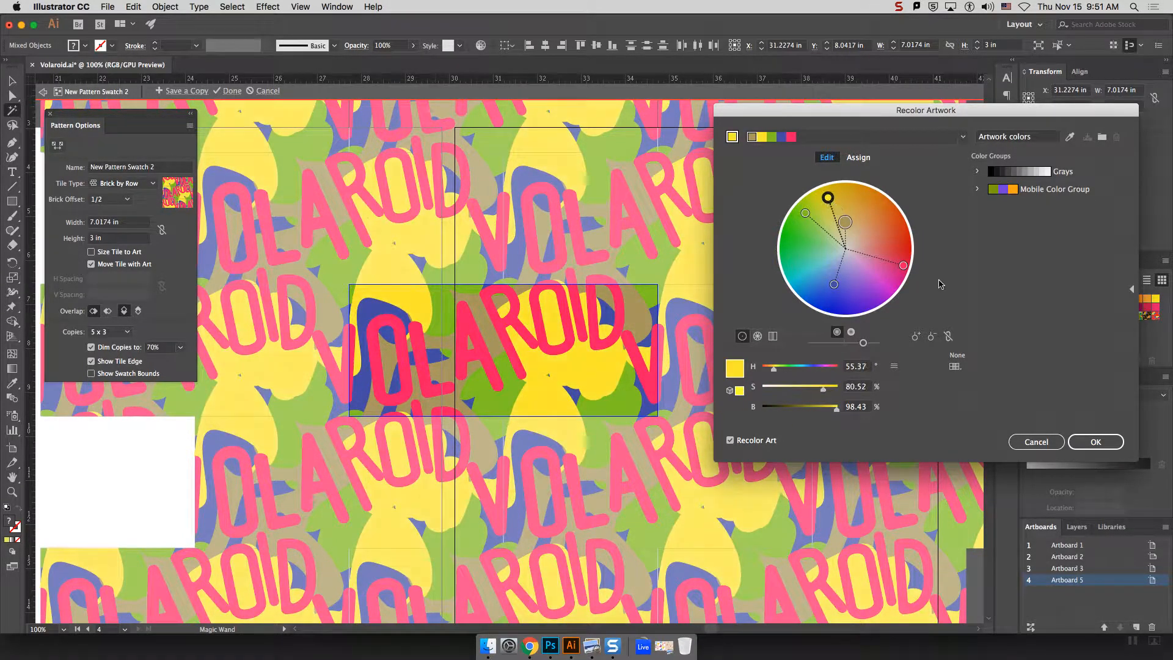
left_click(947, 337)
left_click_drag(903, 265, 847, 302)
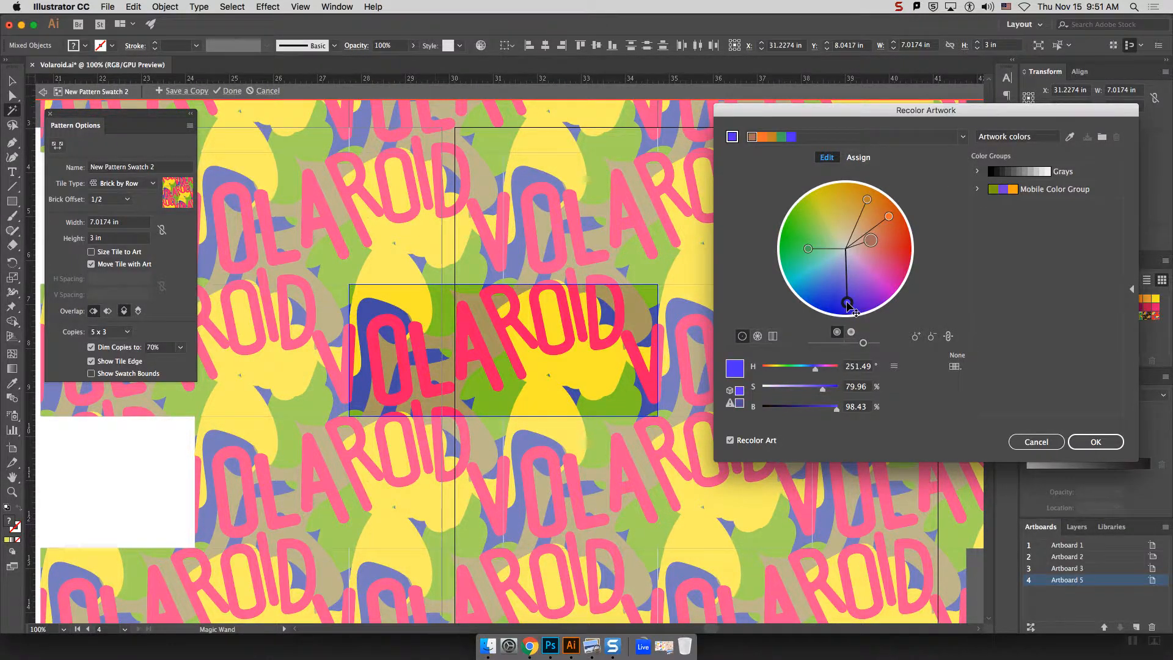
Step: Try the Monochromatic 2 harmony rule on the pattern, then apply Tetrad 2 instead
left_click(963, 136)
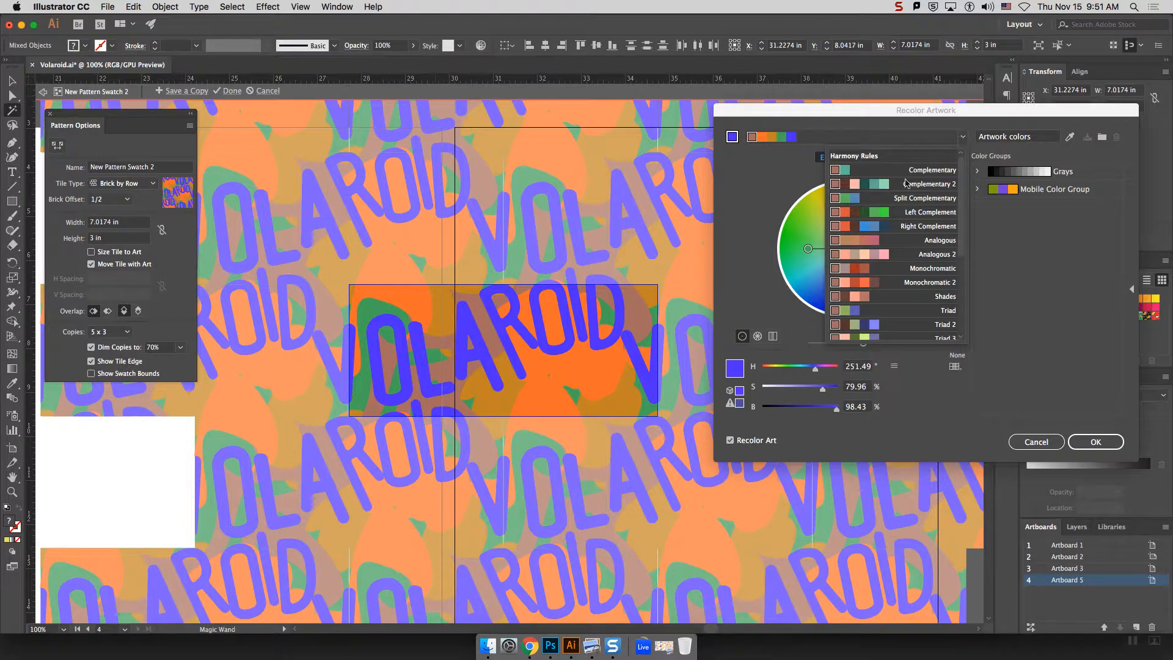
left_click(874, 284)
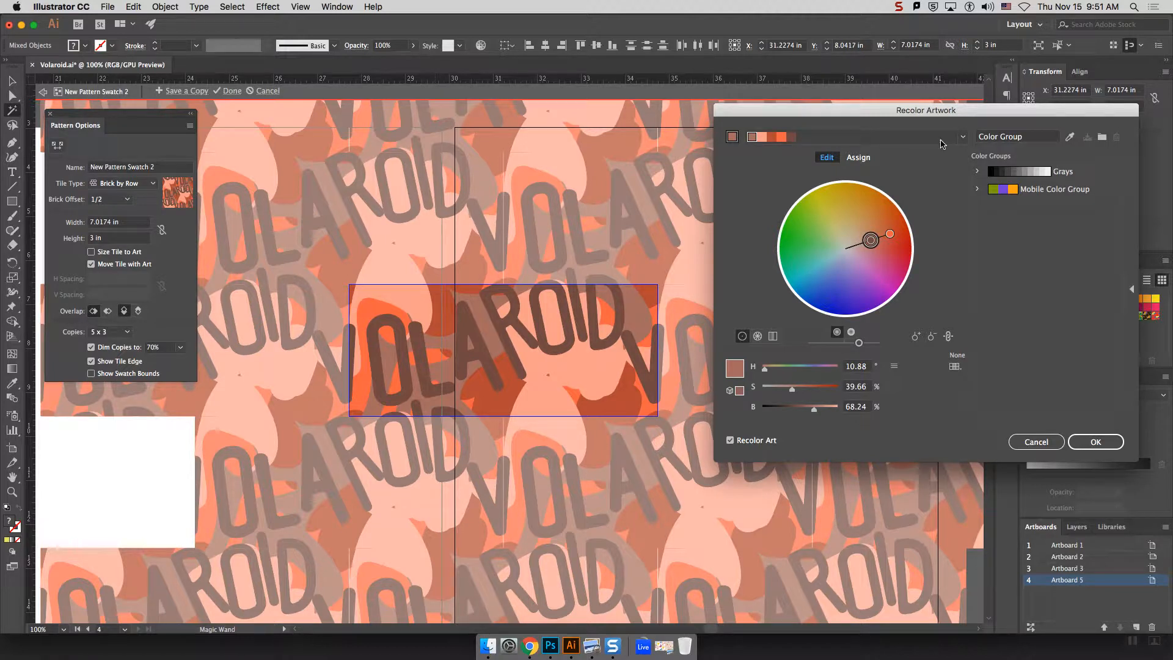
left_click(963, 137)
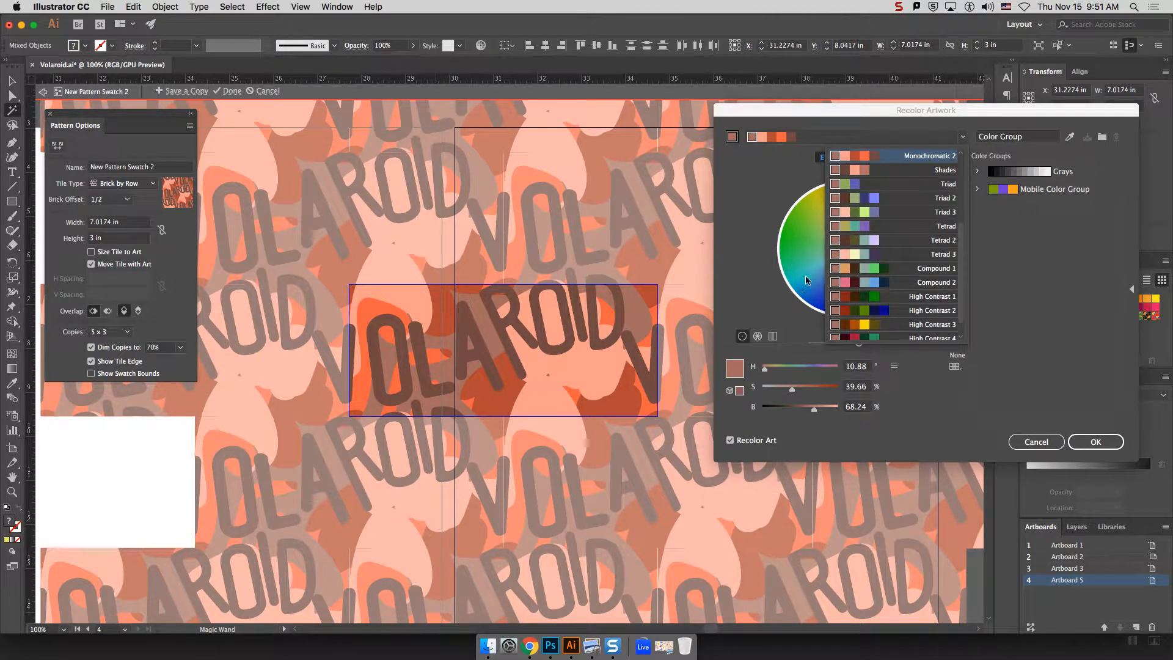
left_click(742, 282)
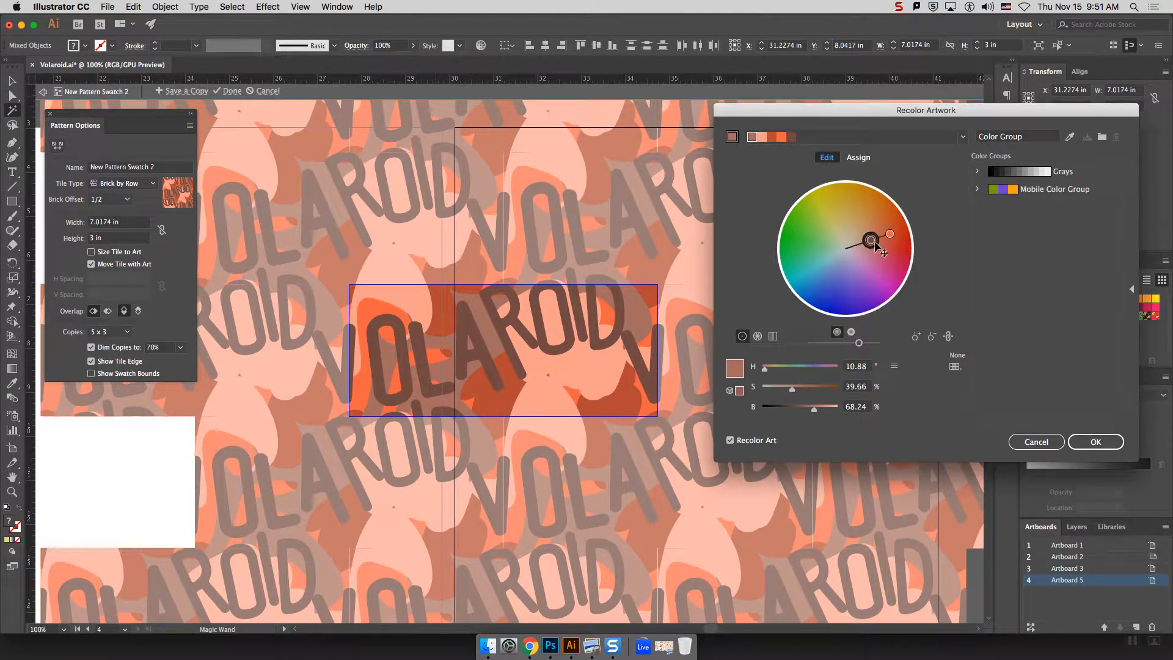
left_click(962, 137)
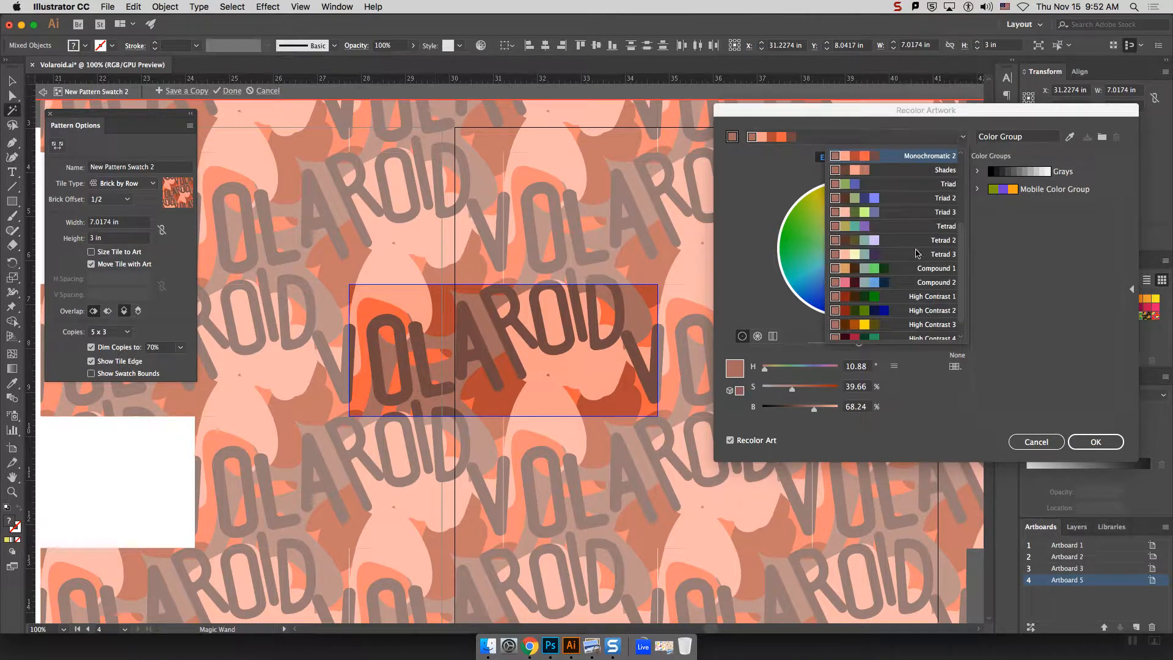
left_click(886, 242)
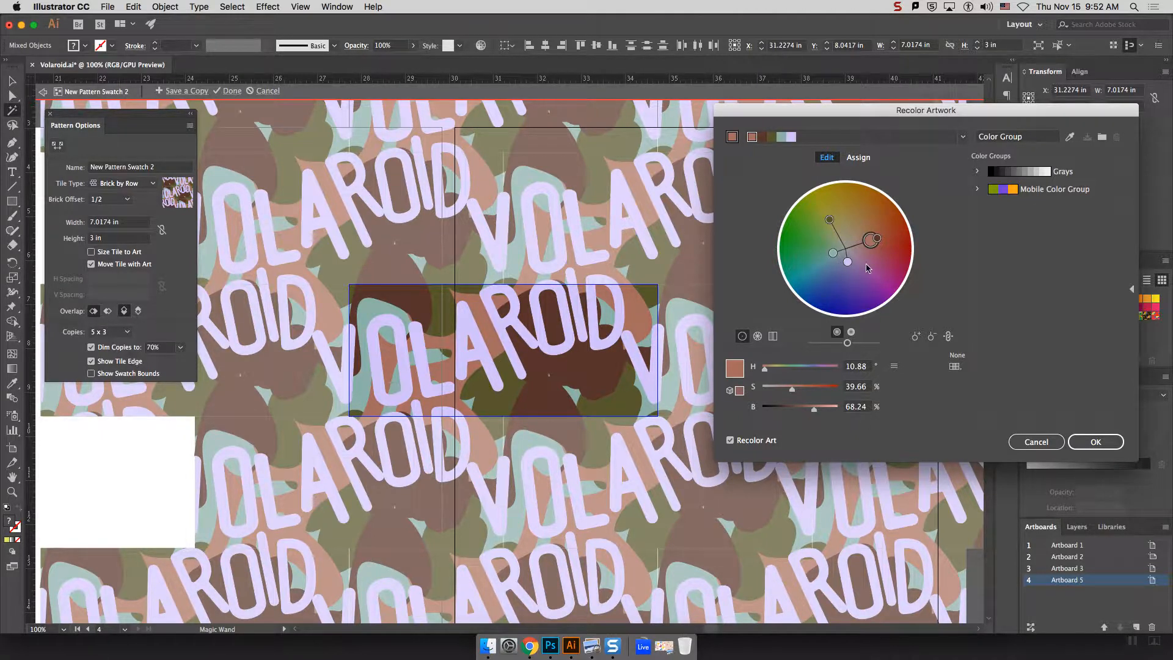
Step: Unlink the harmony colors, nudge the olive, and set the lettering to purple at about hue 271°, saturation 45% and brightness 83%
left_click_drag(853, 265, 840, 280)
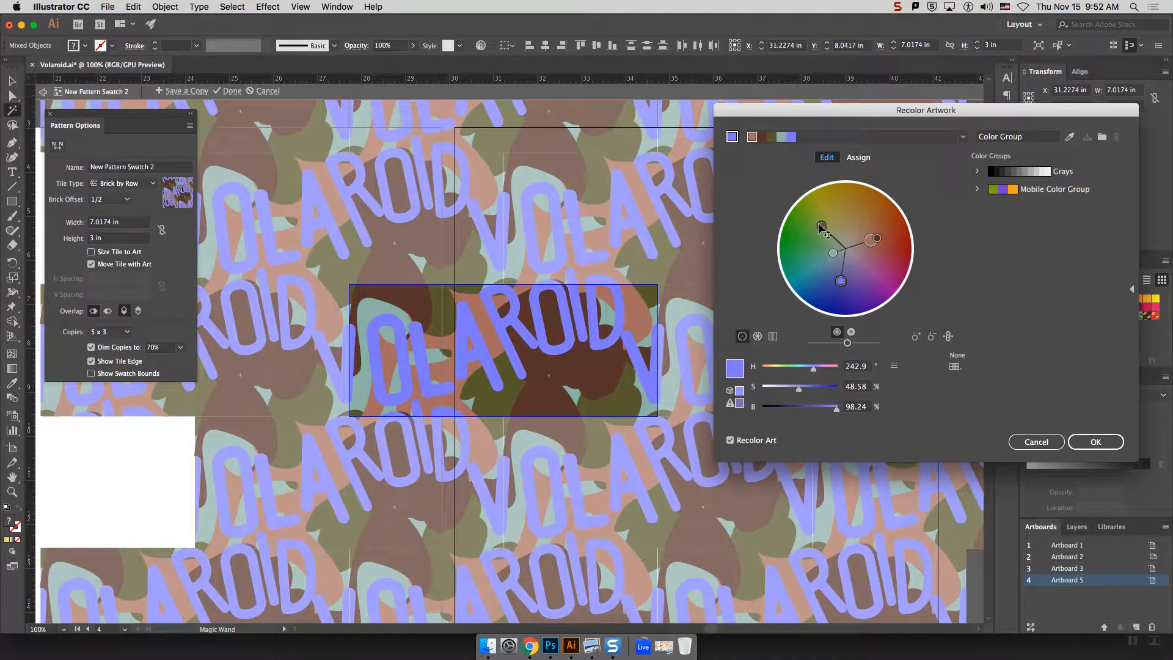
left_click(950, 342)
left_click_drag(840, 280, 861, 269)
left_click_drag(822, 224, 826, 215)
left_click_drag(861, 271, 859, 278)
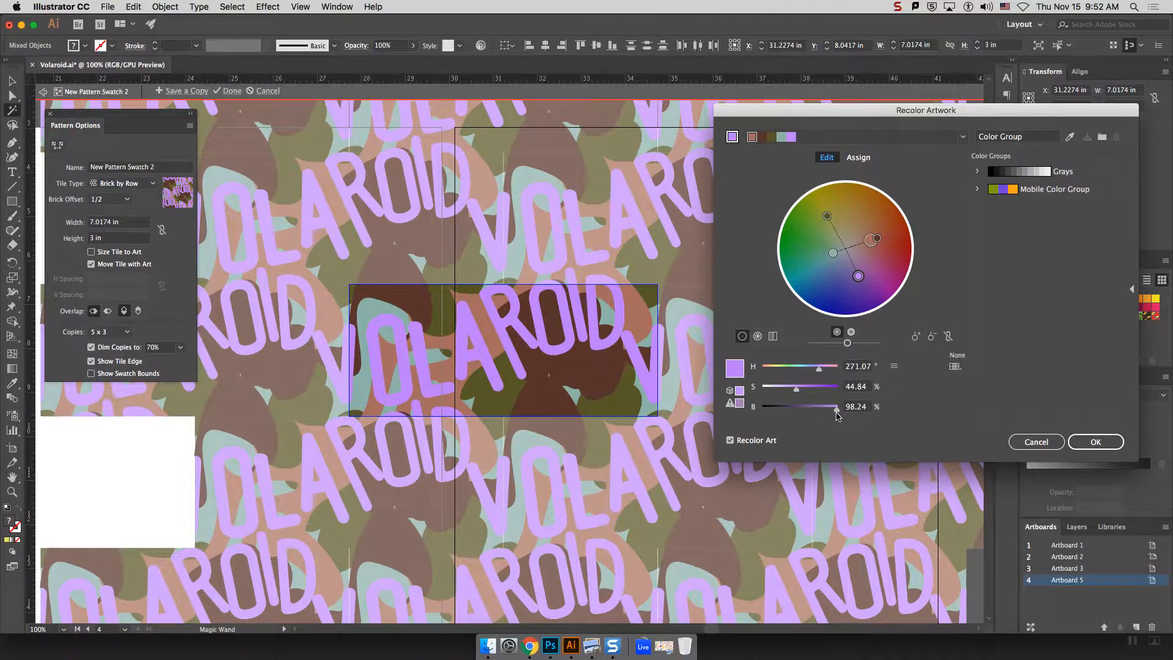
left_click_drag(835, 409, 824, 415)
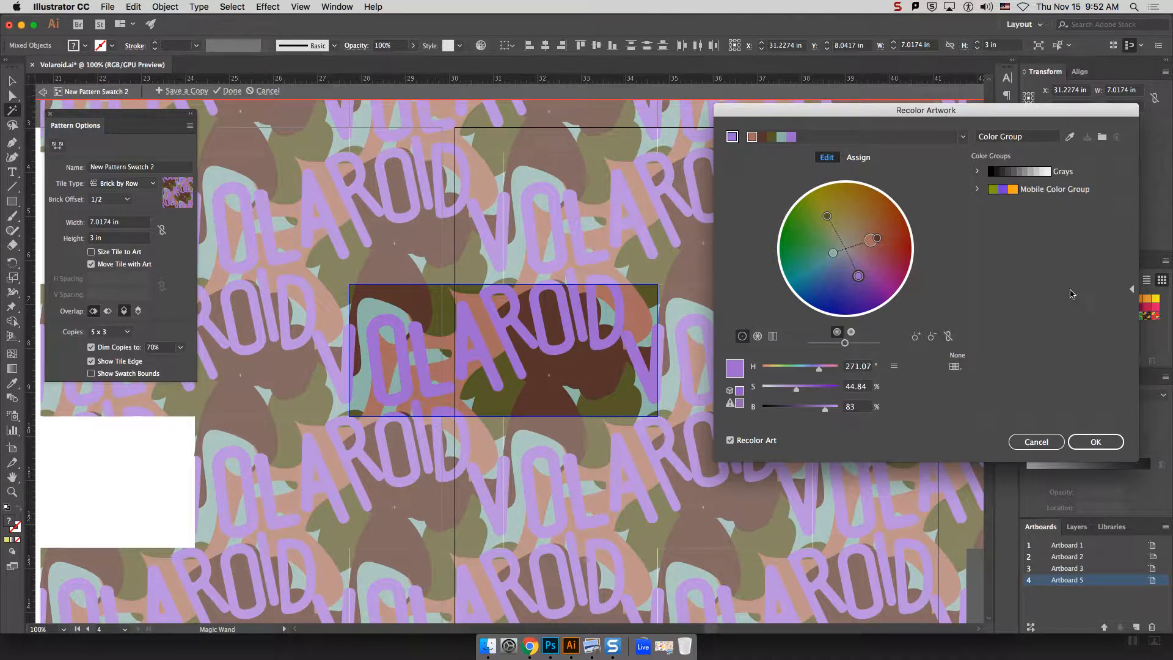
Step: Check the colors in the Mobile Color Group and apply the recoloring to the pattern tile
left_click(977, 190)
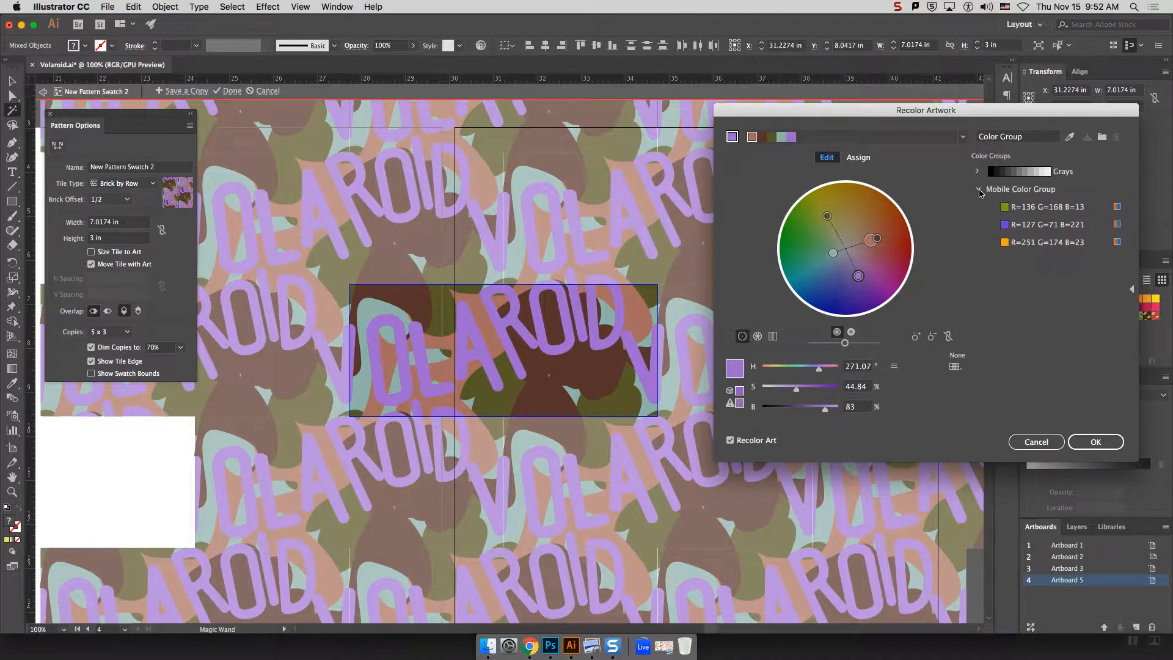
left_click(978, 190)
left_click_drag(977, 115, 694, 134)
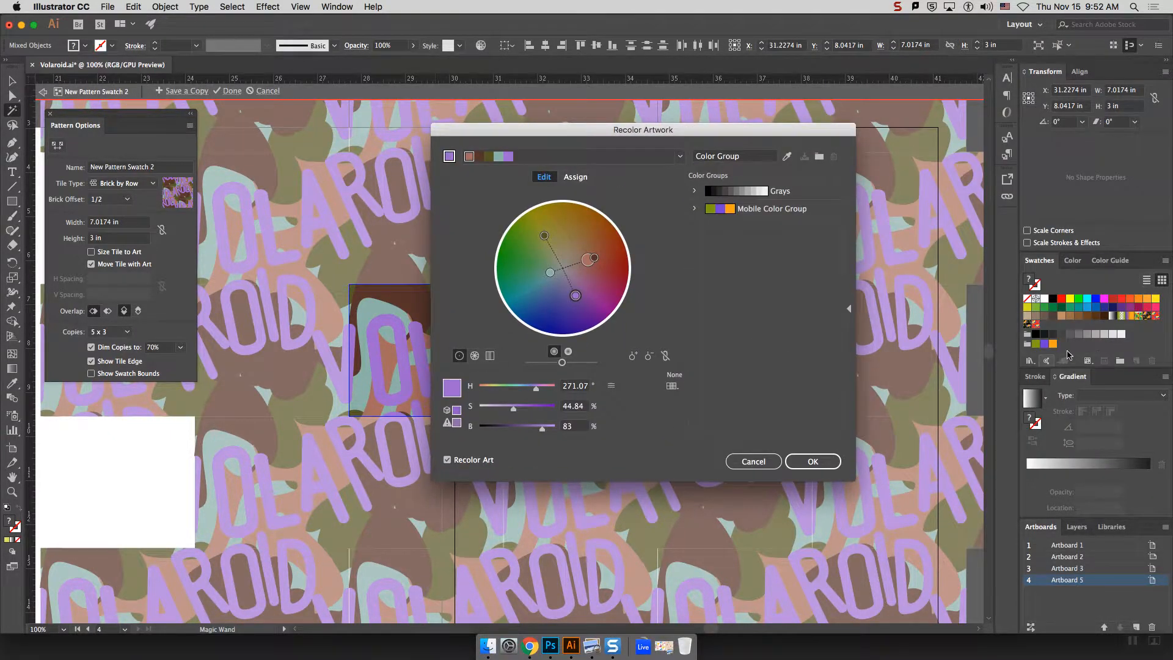
left_click(809, 463)
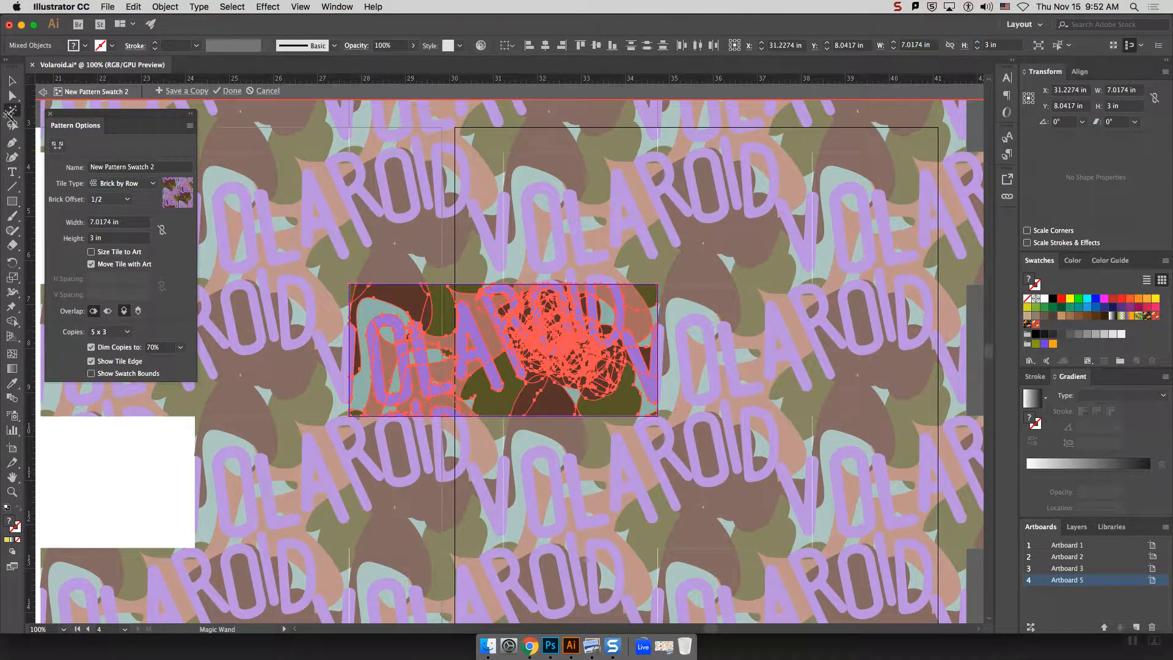
Step: Try to add the recolored tile artwork directly to the swatches
left_click(12, 80)
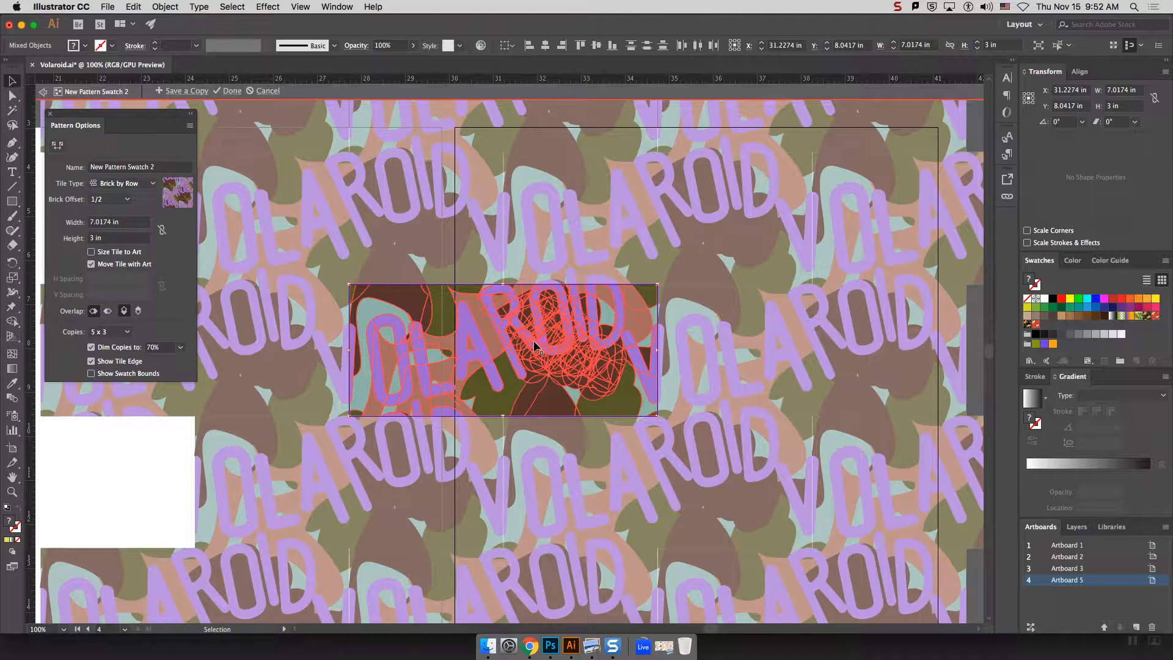
mouse_move(535, 346)
left_mouse_down()
mouse_move(1126, 341)
mouse_move(1063, 327)
left_mouse_up()
key("a")
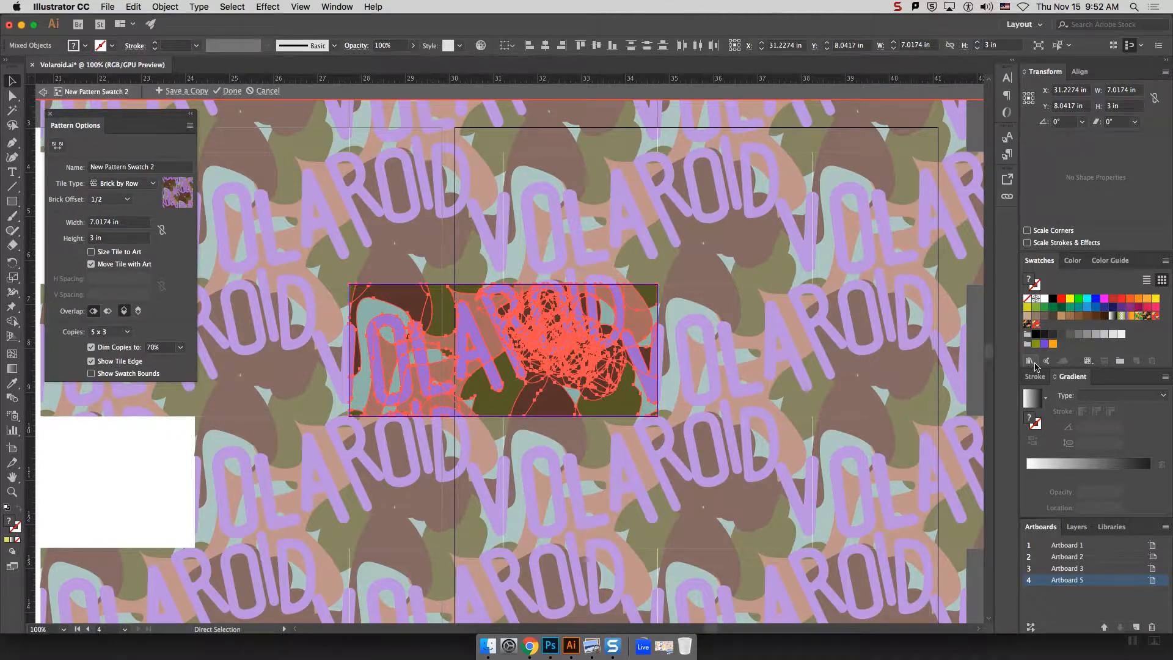
left_click(1035, 363)
mouse_move(1035, 364)
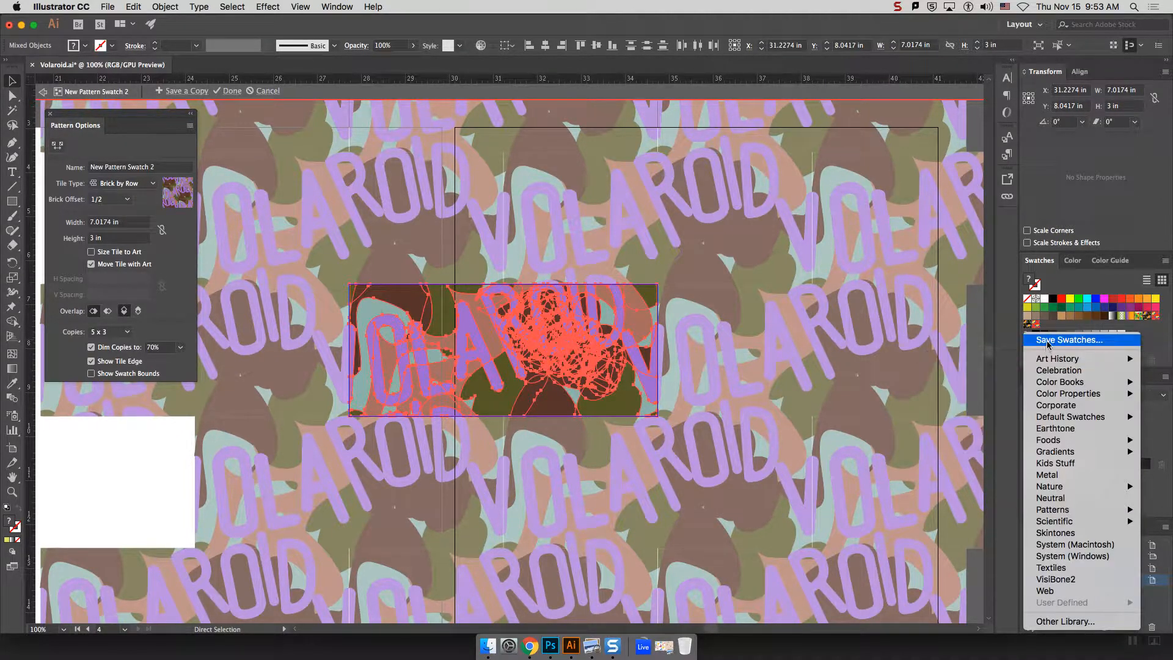
left_click(1048, 344)
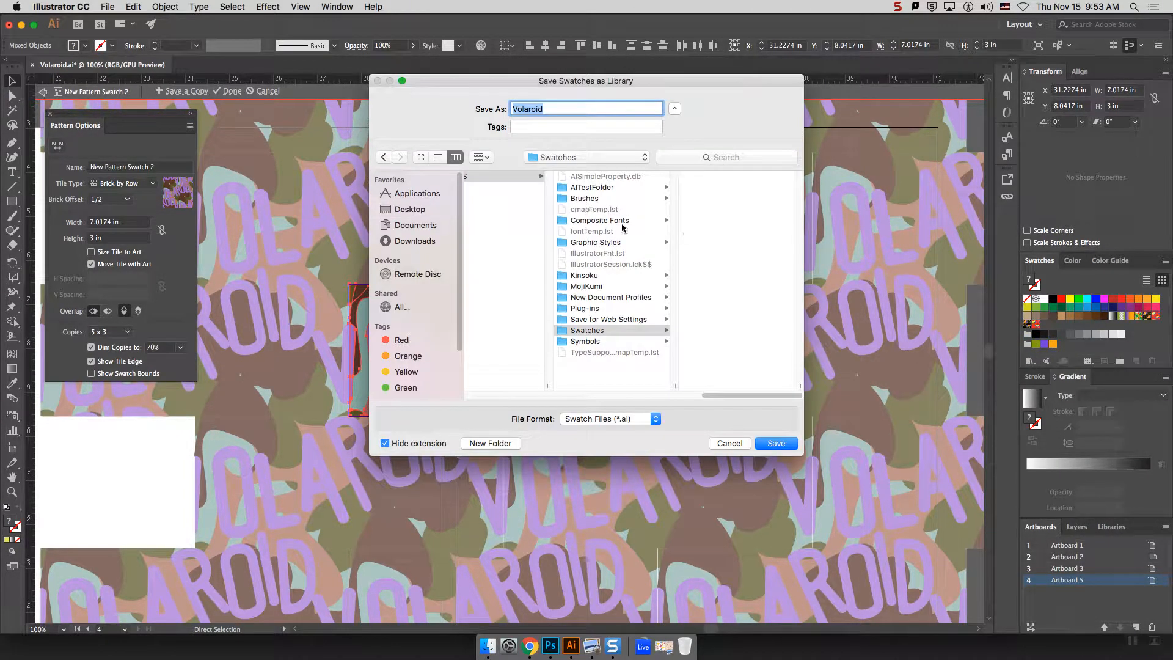
left_click(729, 442)
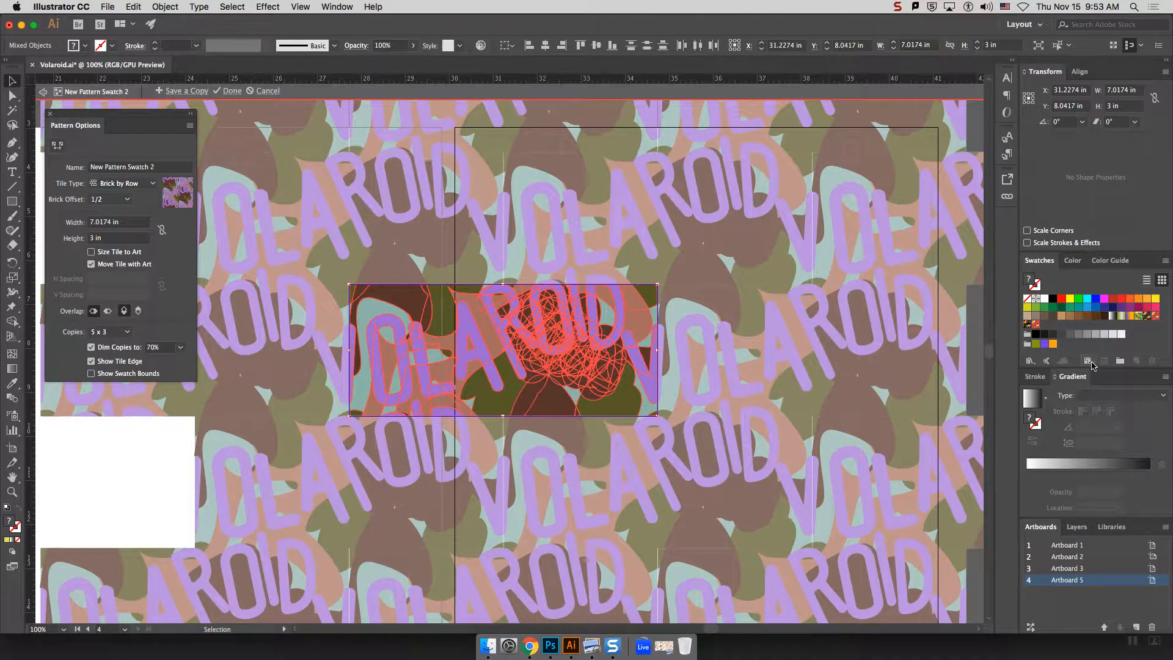
left_click(1087, 362)
left_click(1093, 363)
left_click(1028, 361)
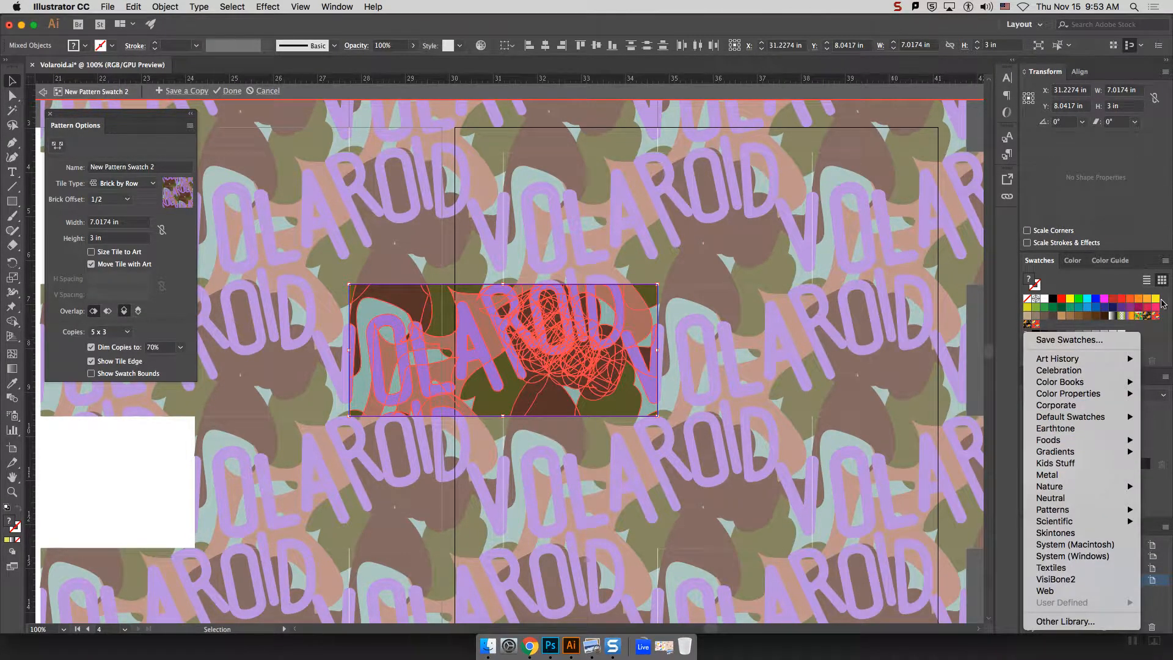
left_click(1169, 330)
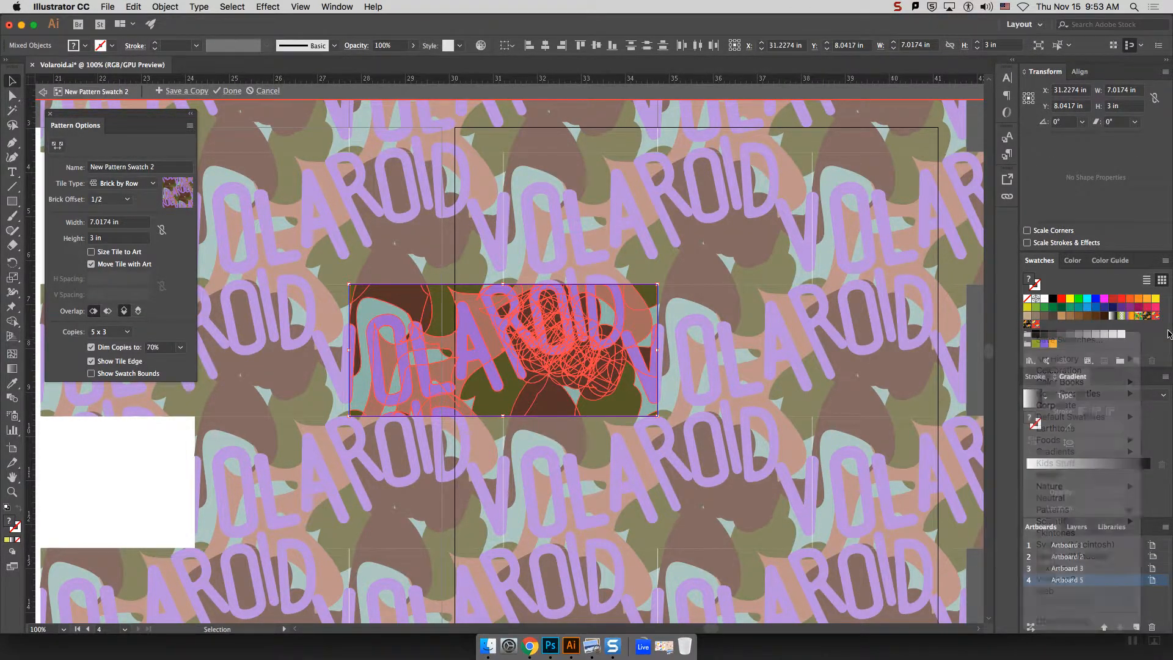
Step: Create a color group named Color Group 1 from the selected artwork, including swatches for tints
left_click(1165, 260)
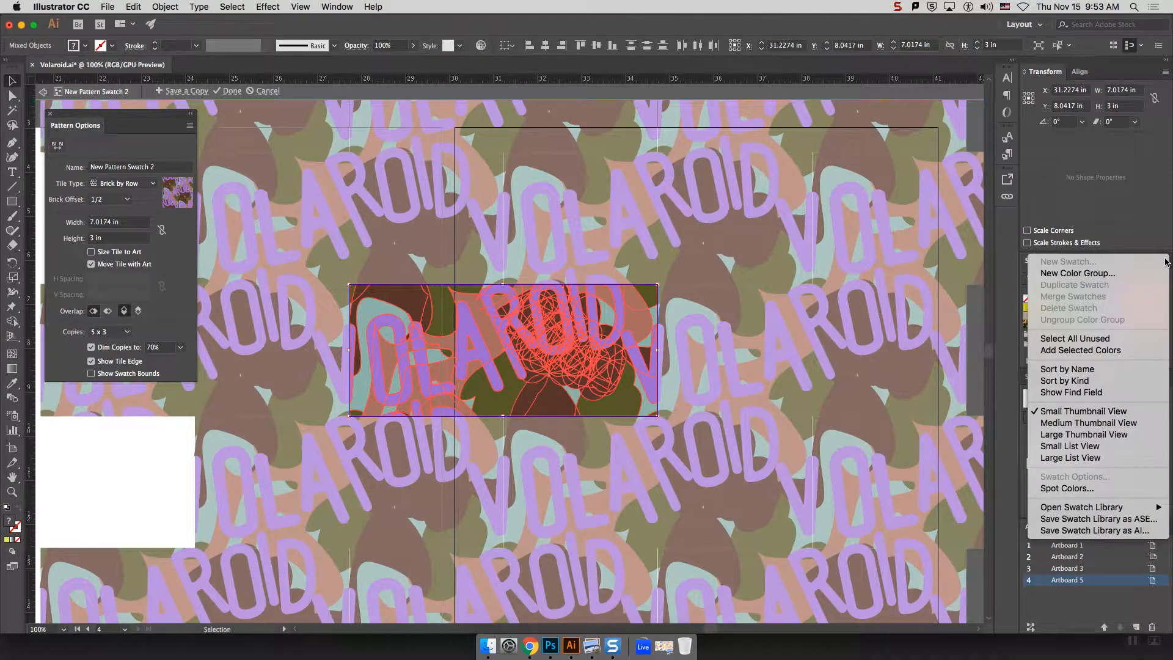
left_click(1093, 275)
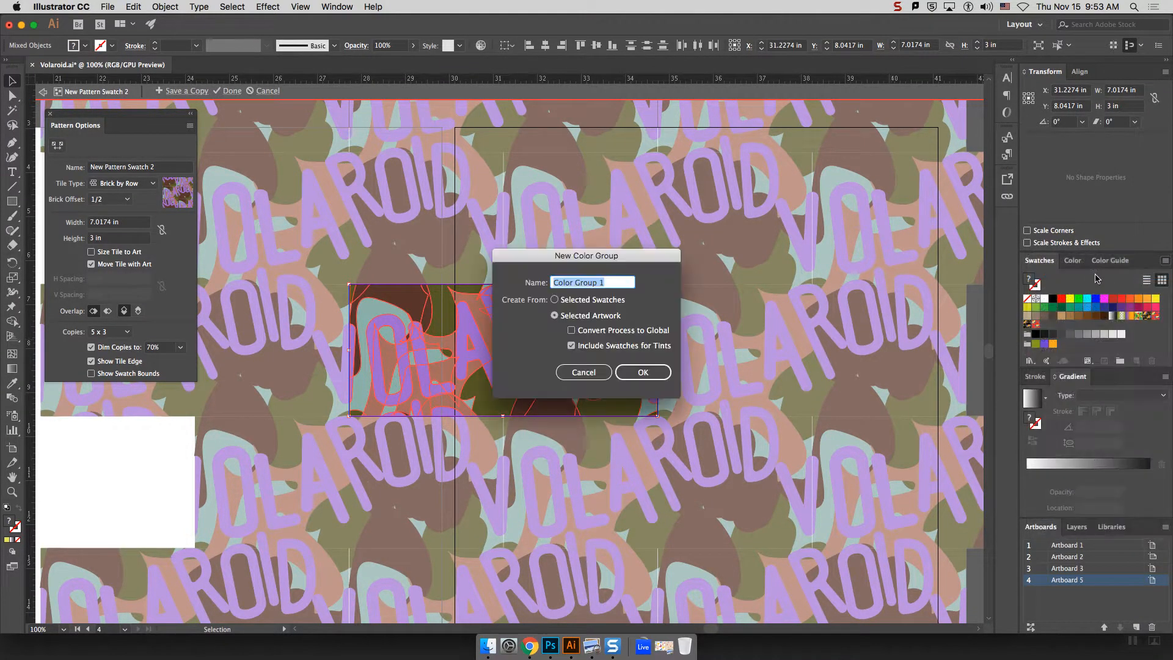
left_click(642, 372)
scroll(1165, 328, "down", 2)
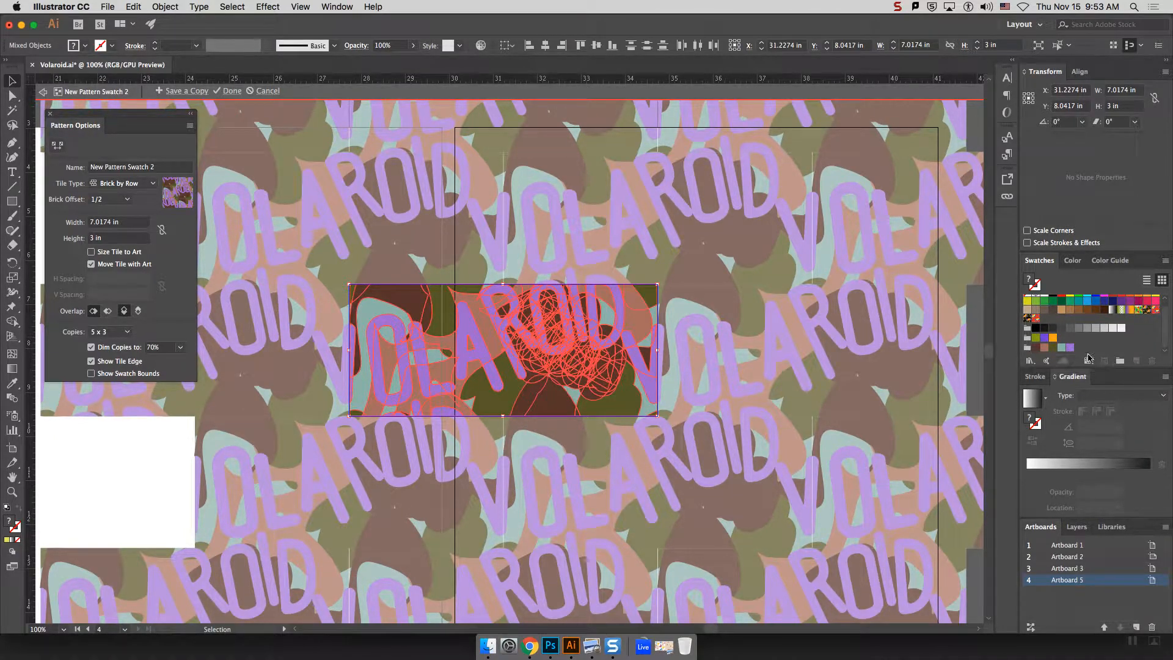
Step: Add a second color group from the selected tile artwork using the default settings
left_click(1125, 364)
key("Return")
scroll(1086, 349, "down", 2)
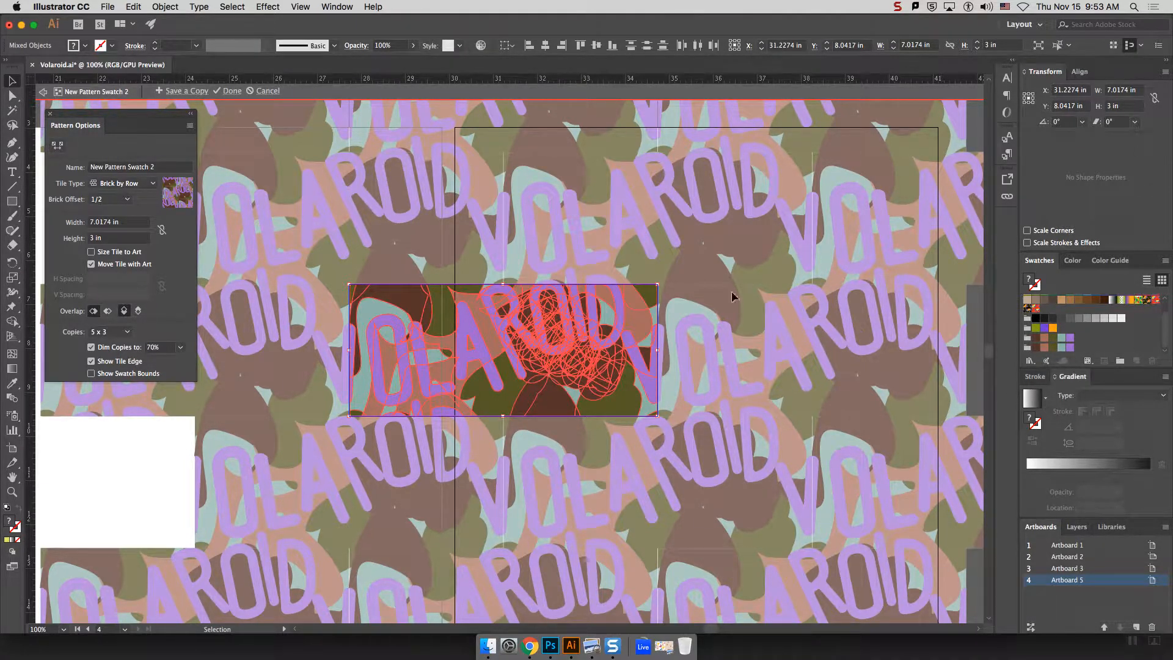
Step: Move the purple, teal and olive swatches out of the second color group and add dark blue and cyan swatches to it
left_click(541, 219)
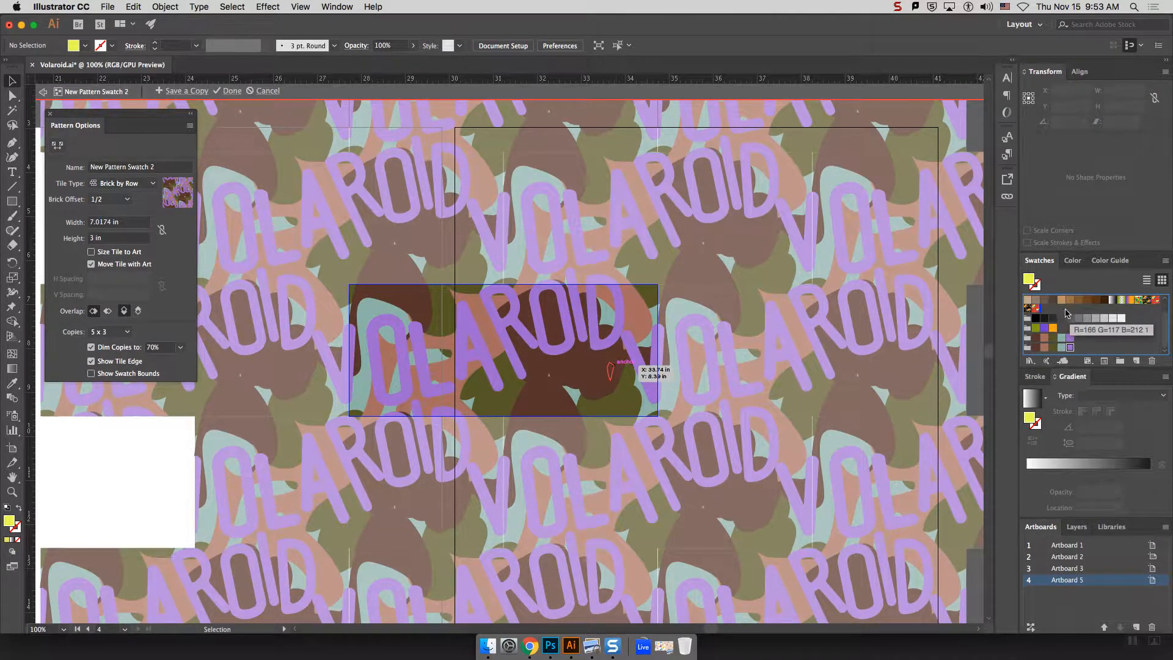
left_click_drag(1060, 349, 1066, 318)
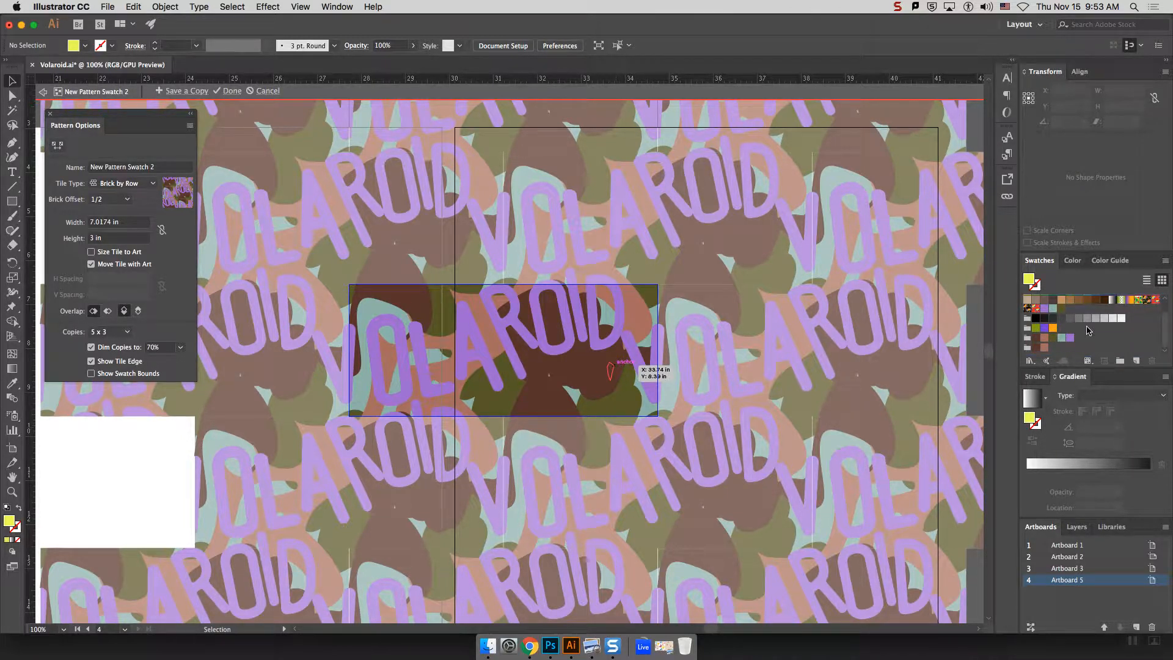
left_click_drag(1165, 326, 1165, 313)
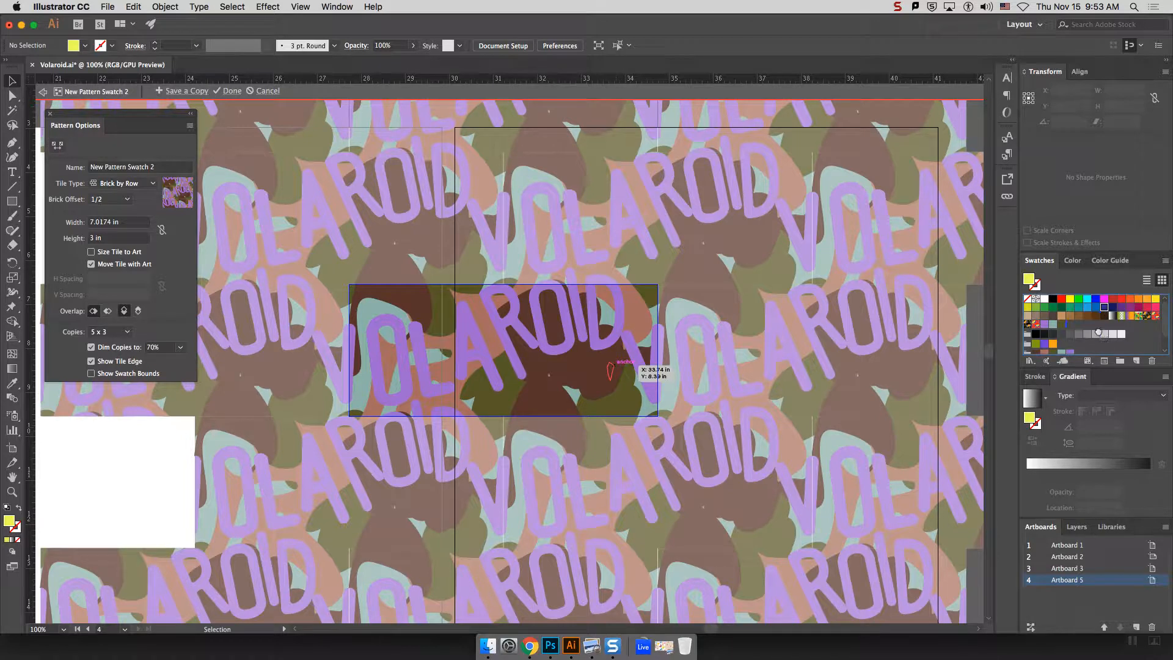
scroll(1081, 339, "down", 2)
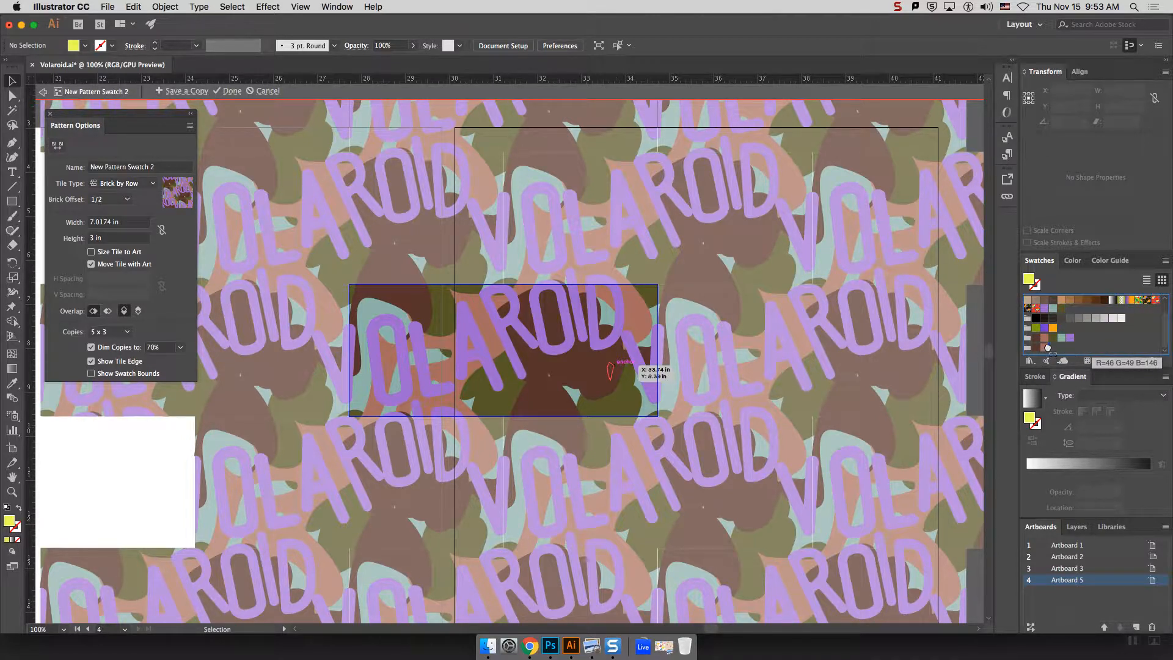
scroll(1047, 347, "up", 3)
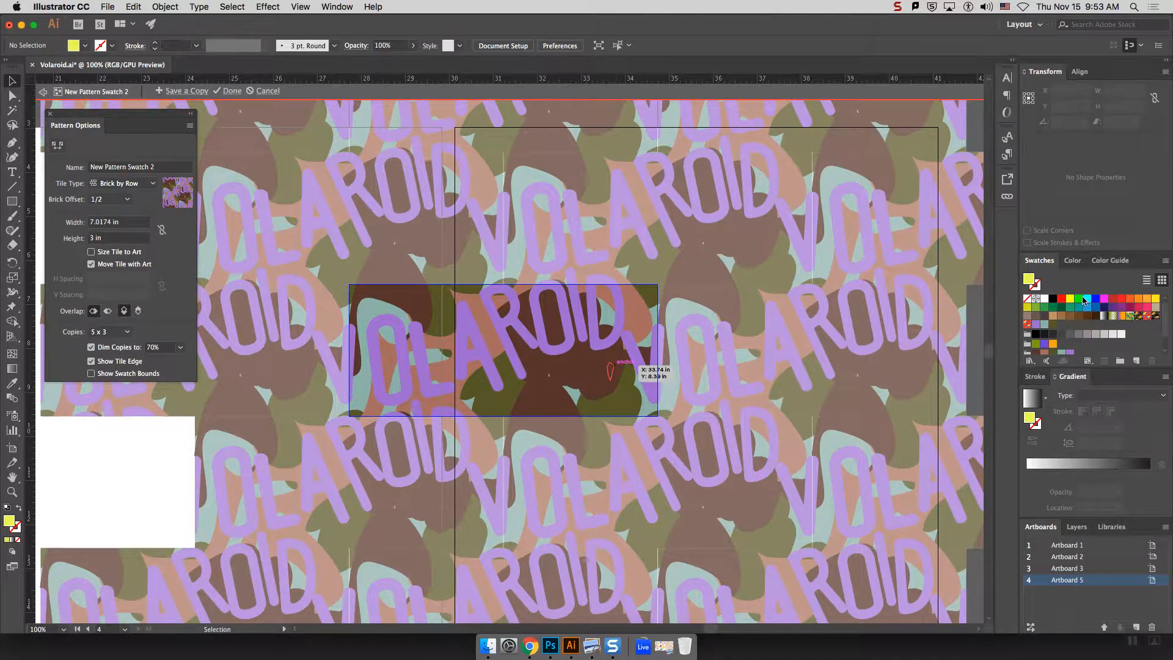
left_click_drag(1083, 299, 1057, 350)
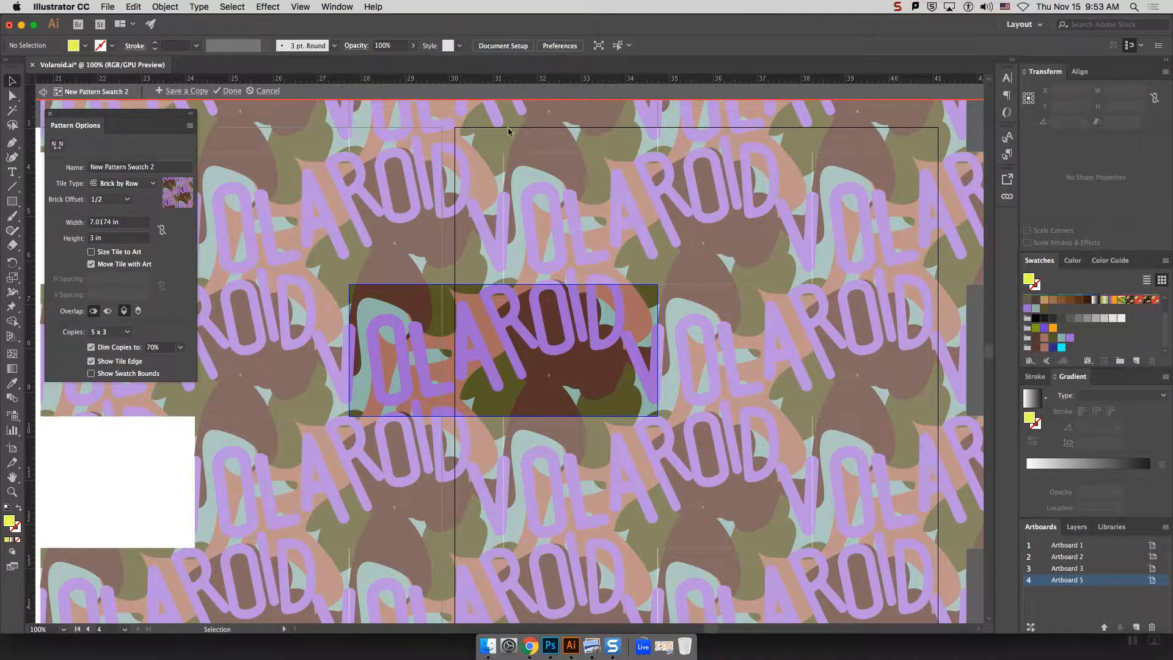
Step: Examine Color Group 1, Color Group 2 and the color wheel in Recolor Artwork for the selected pattern tile
left_click_drag(316, 264, 692, 451)
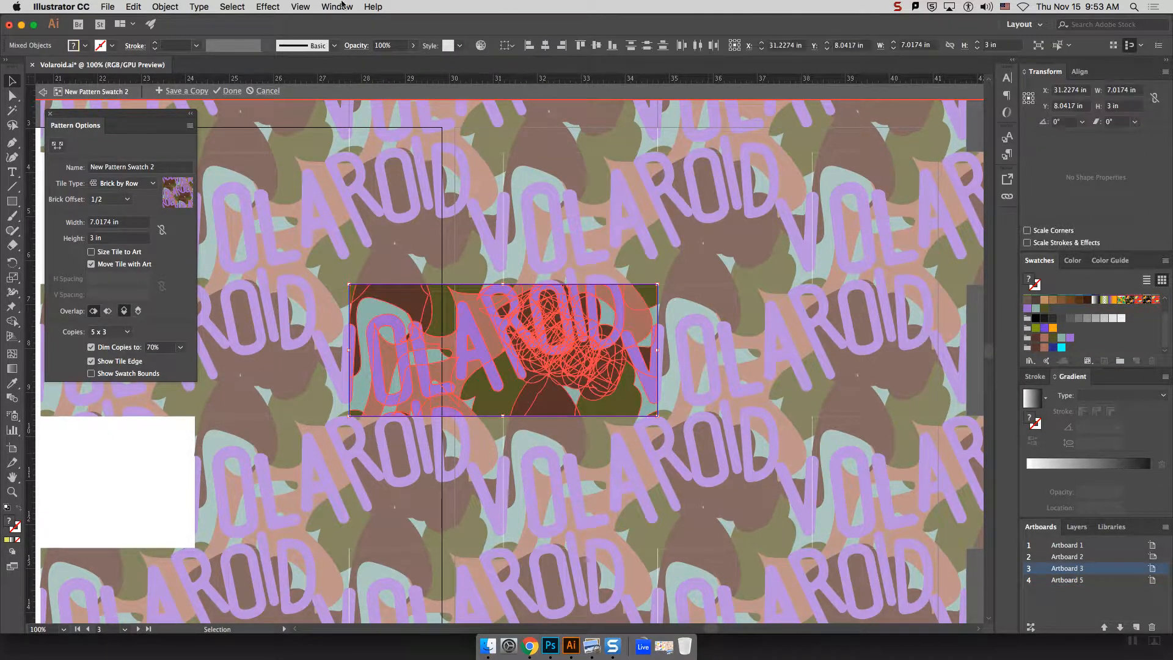
left_click(481, 47)
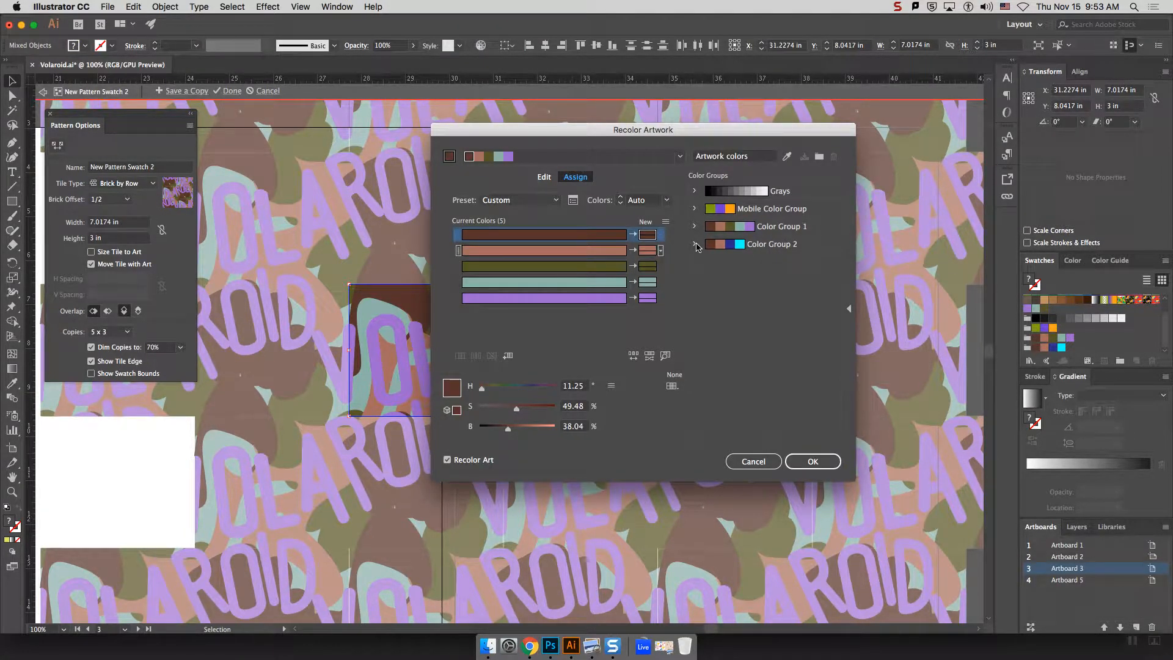
left_click(696, 244)
left_click(695, 245)
left_click(695, 227)
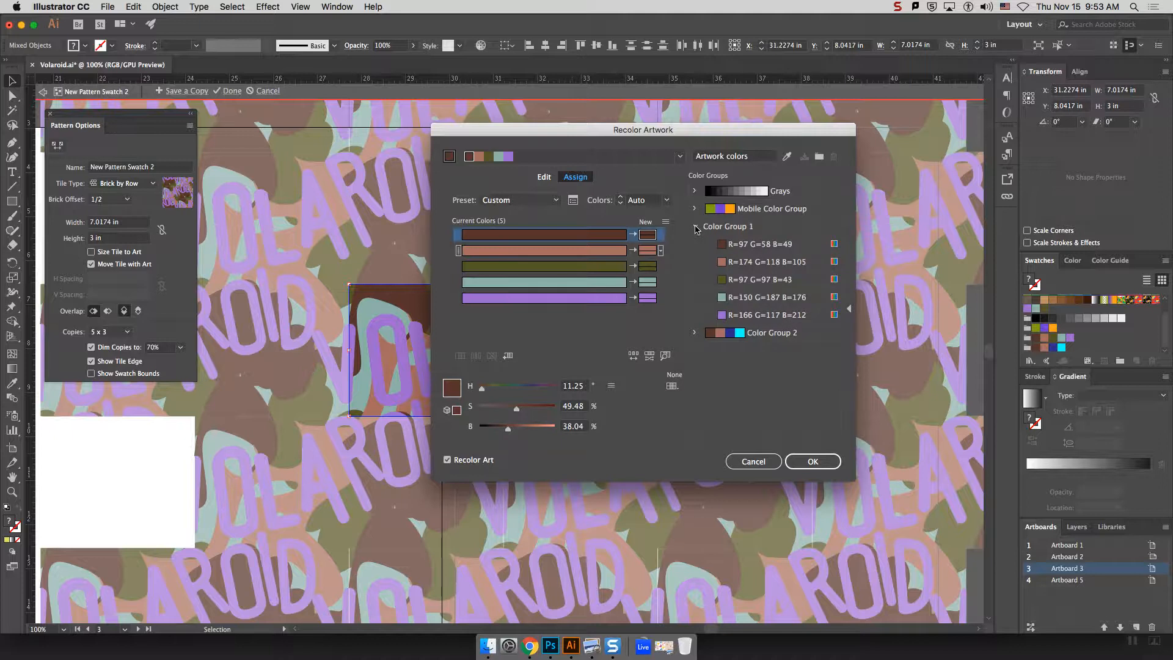
left_click(695, 227)
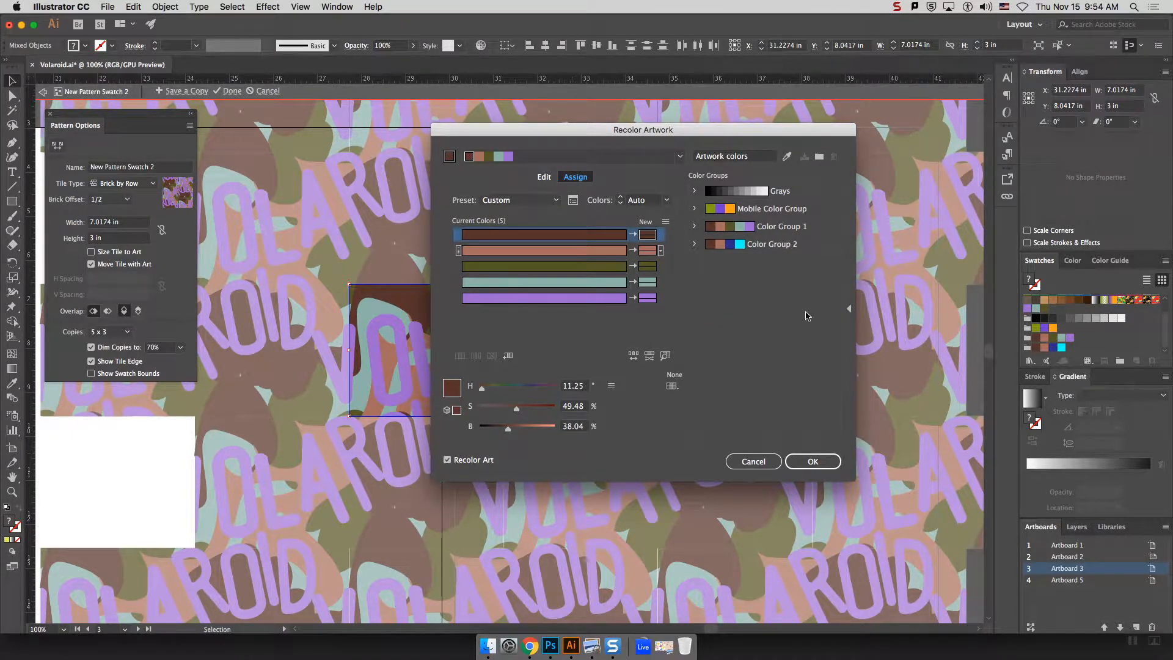
left_click(543, 176)
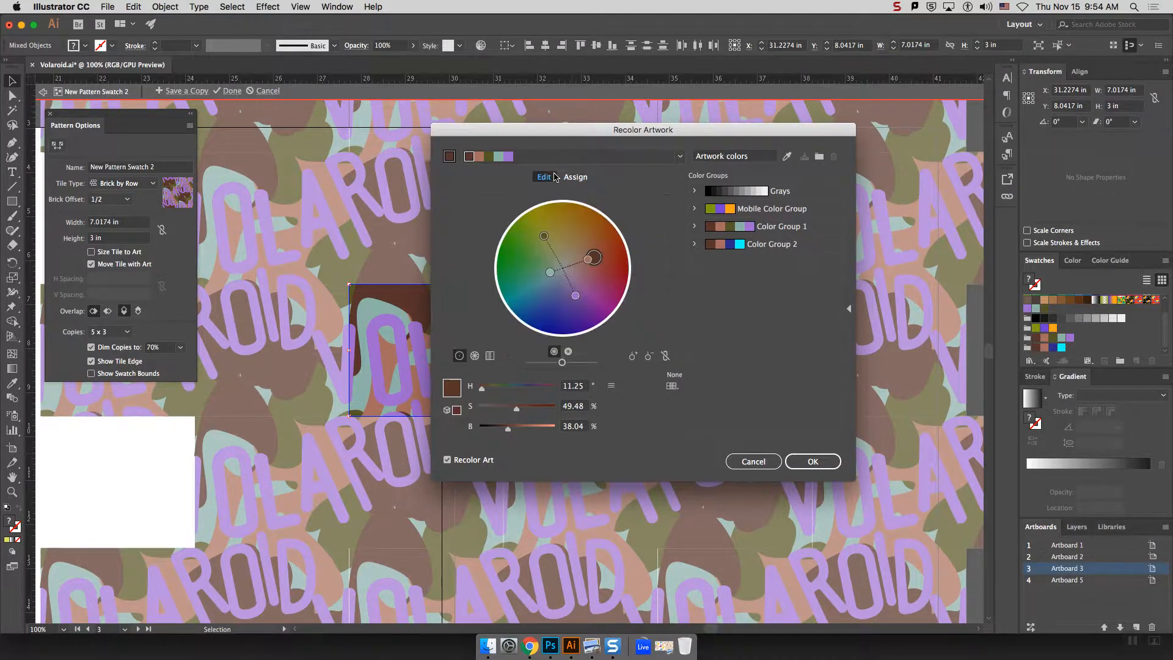
left_click(574, 177)
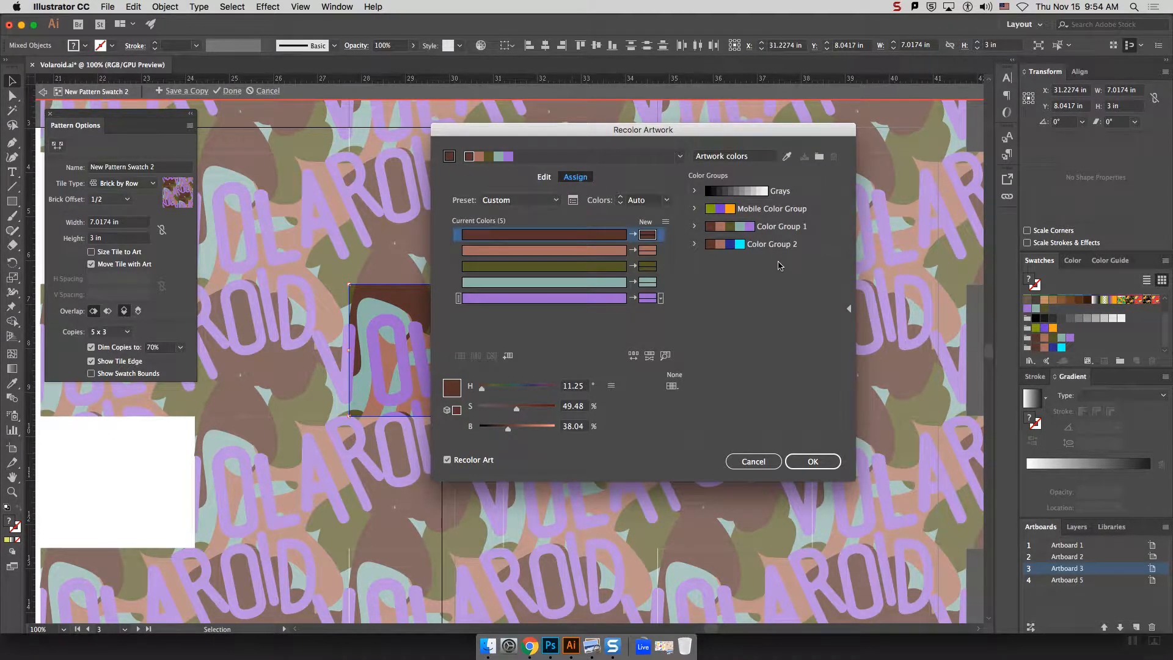
left_click(806, 467)
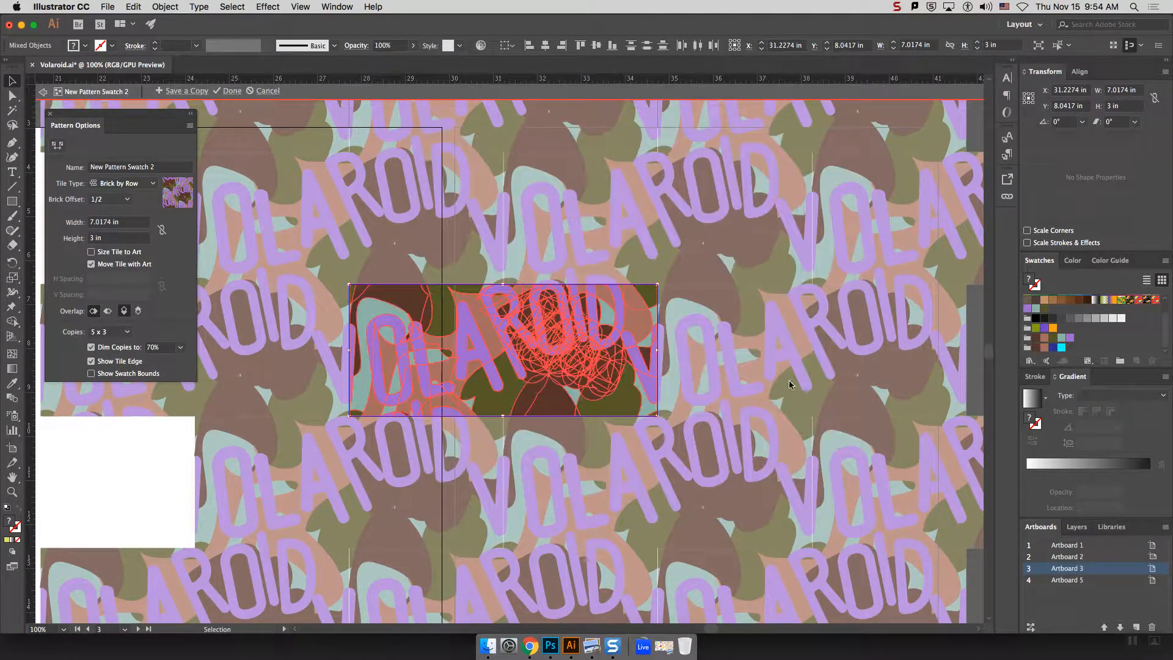
Step: Deselect the tile artwork and leave pattern editing mode, returning to all the artboards
left_click(660, 349)
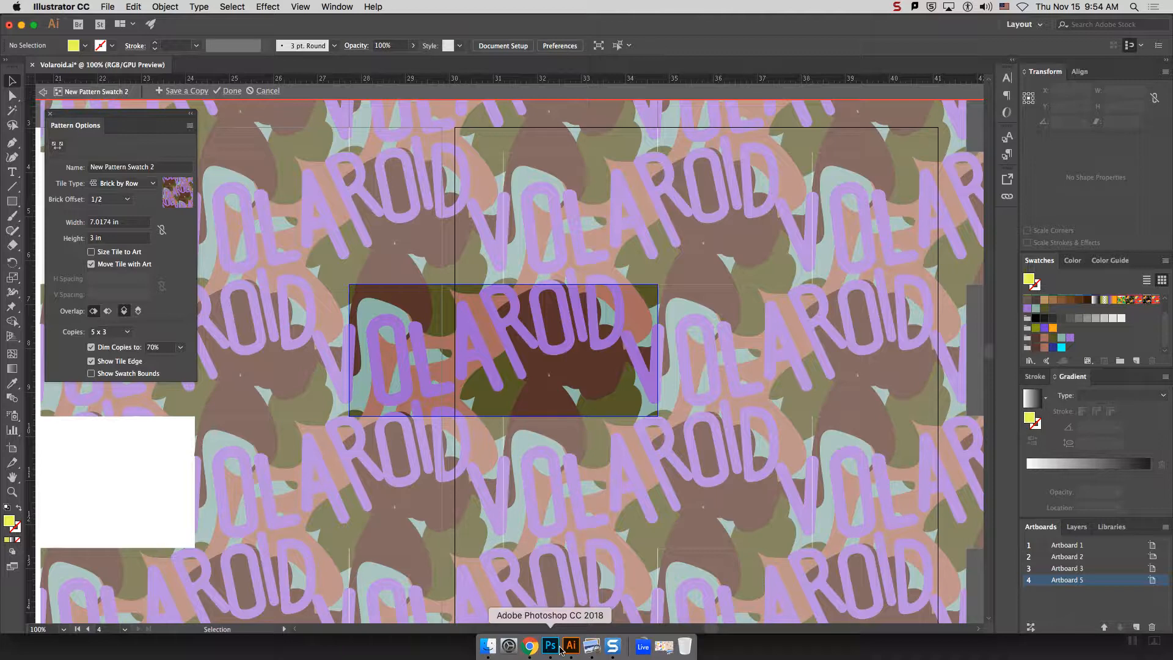
key("Escape")
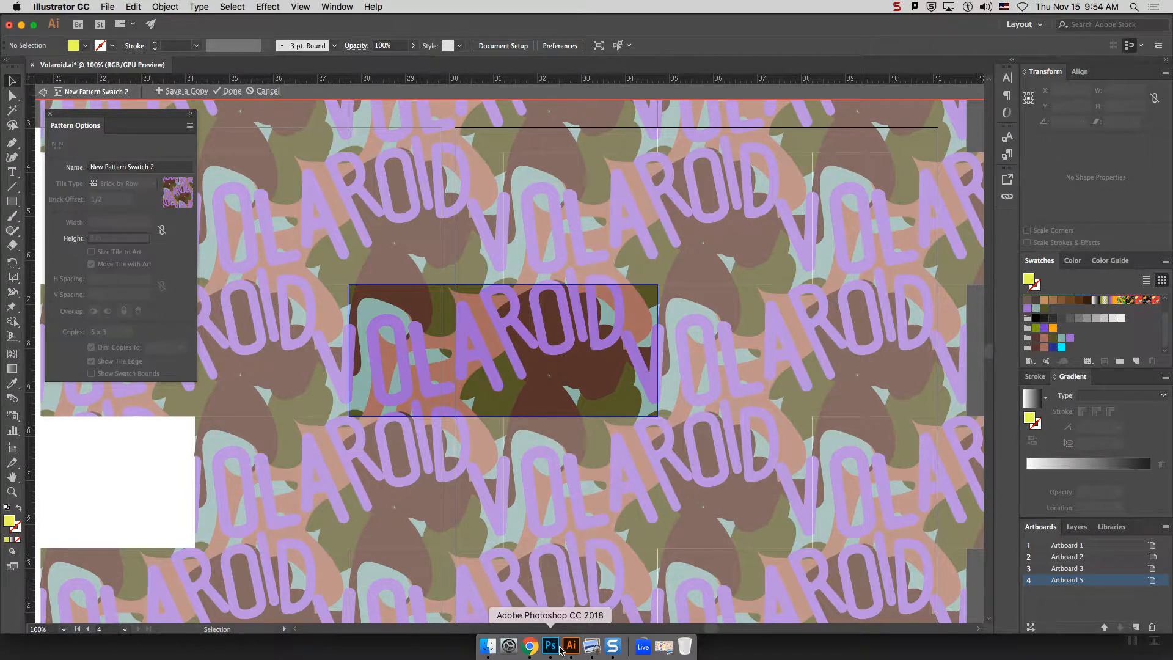
key("super+minus")
key("super+minus")
key("super+minus")
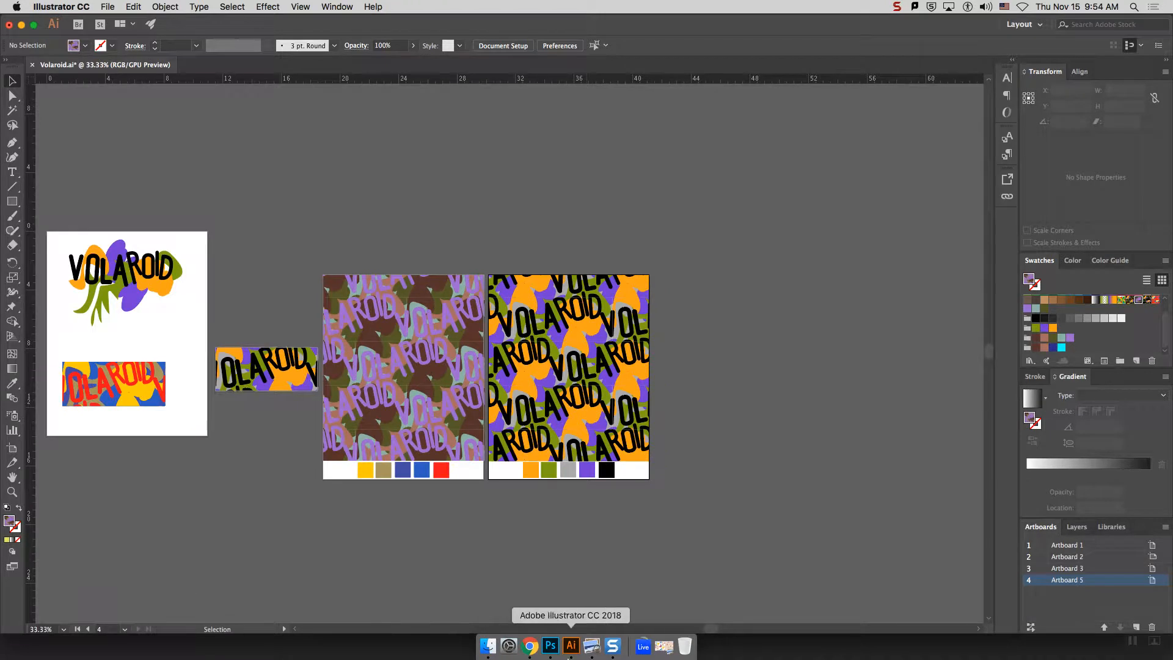
Step: Examine the rows of color chips beneath the two filled pattern artboards
left_click(441, 469)
left_click_drag(445, 497, 344, 477)
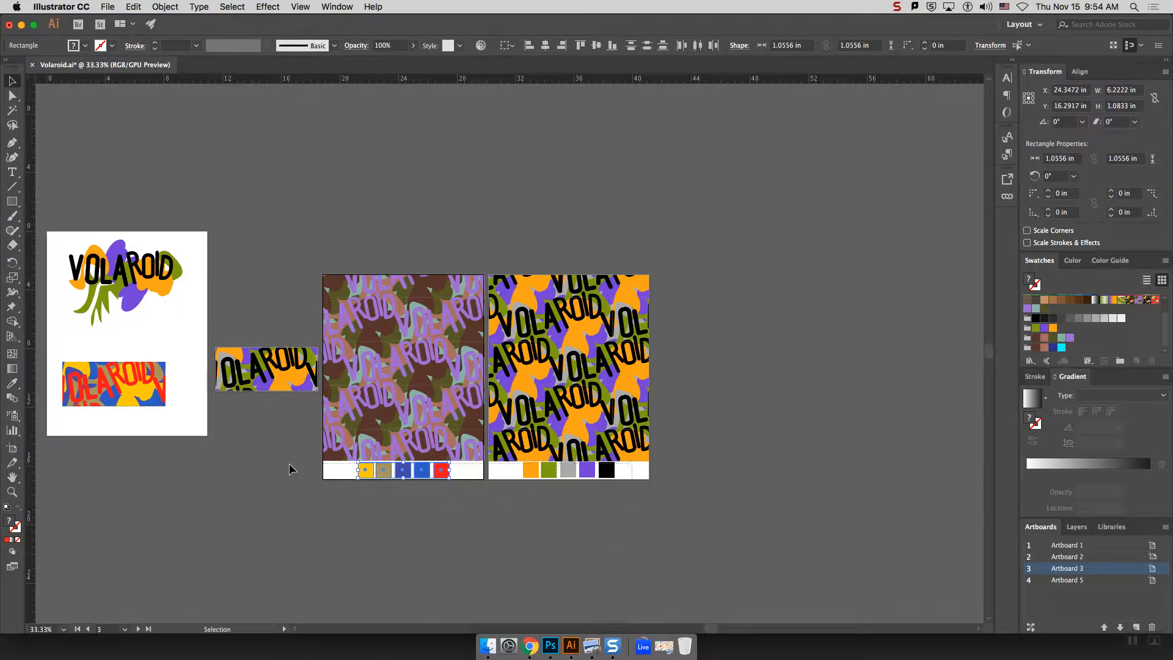
left_click_drag(289, 463, 291, 460)
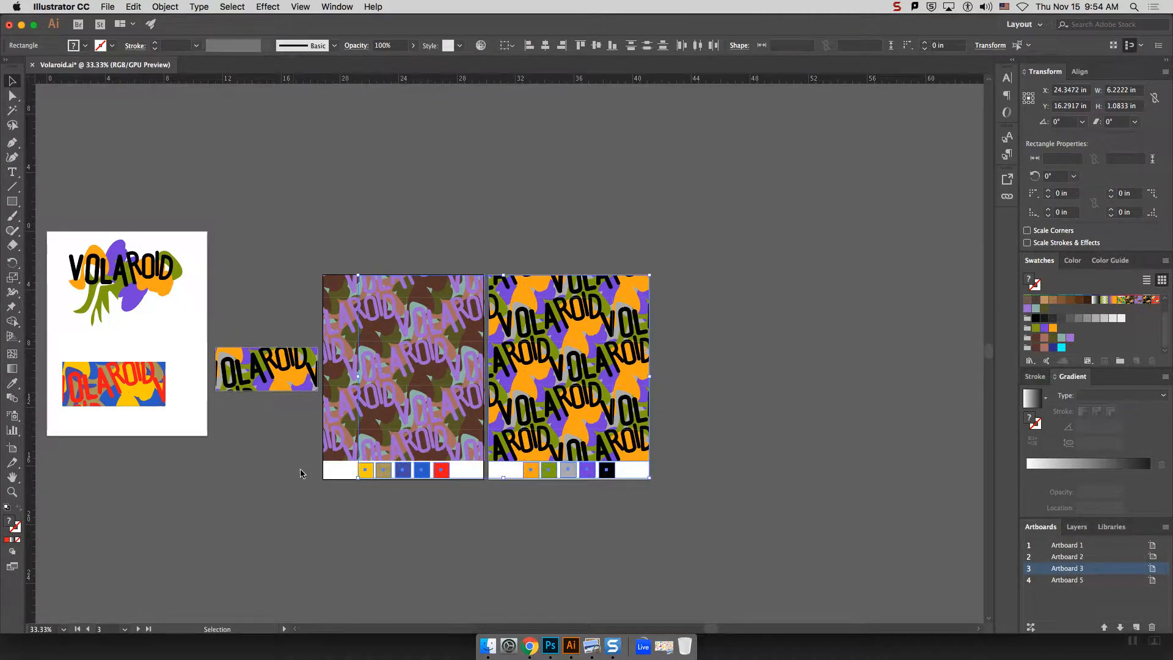
left_click(412, 493)
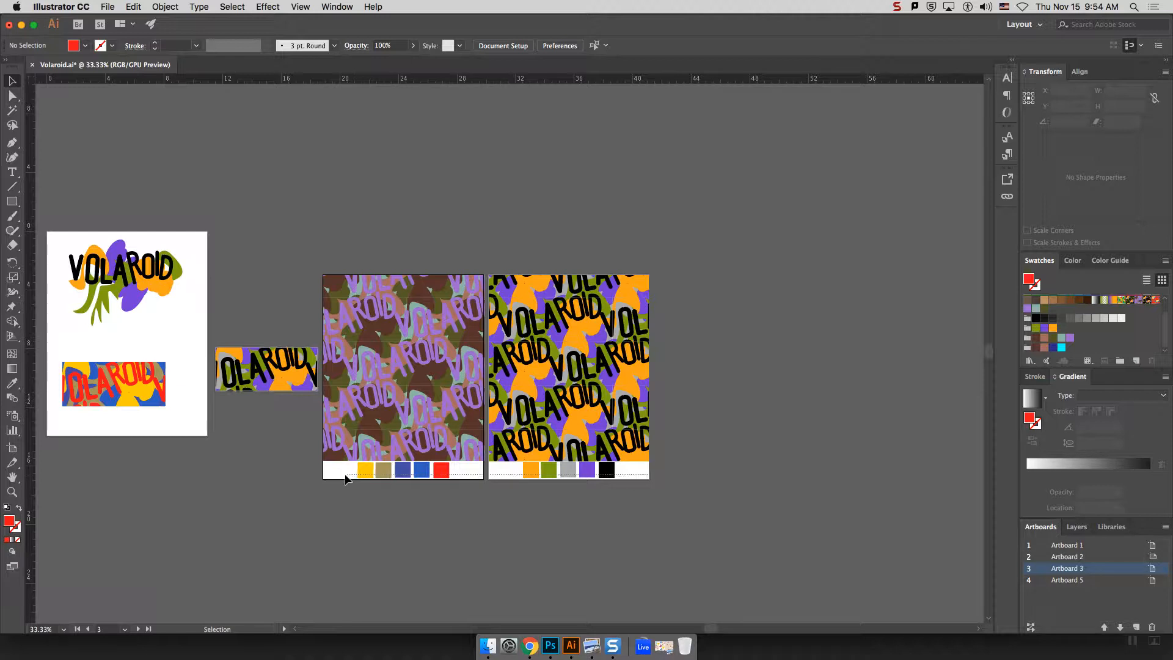
key("super+z")
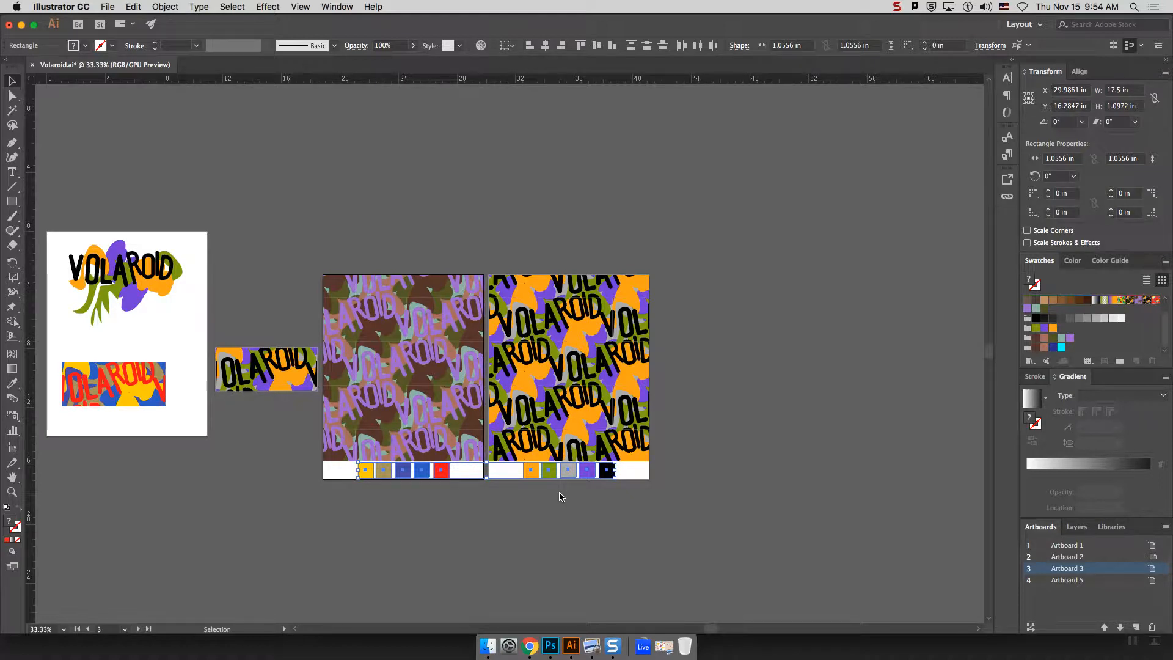
left_click_drag(616, 489, 518, 469)
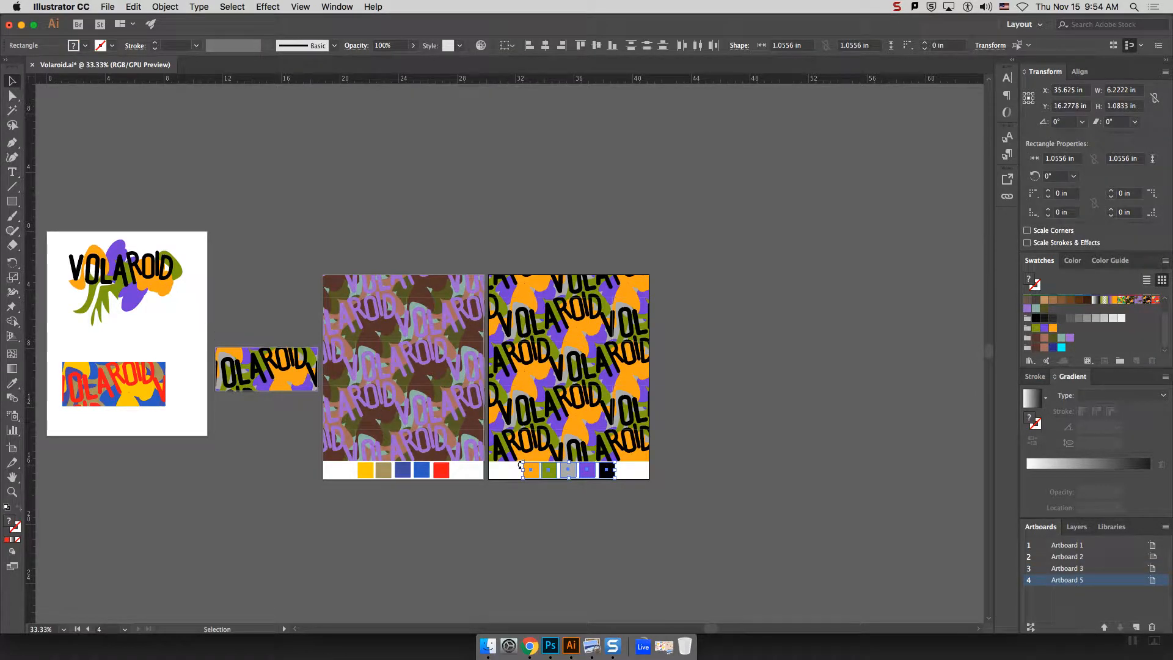
left_click(597, 492)
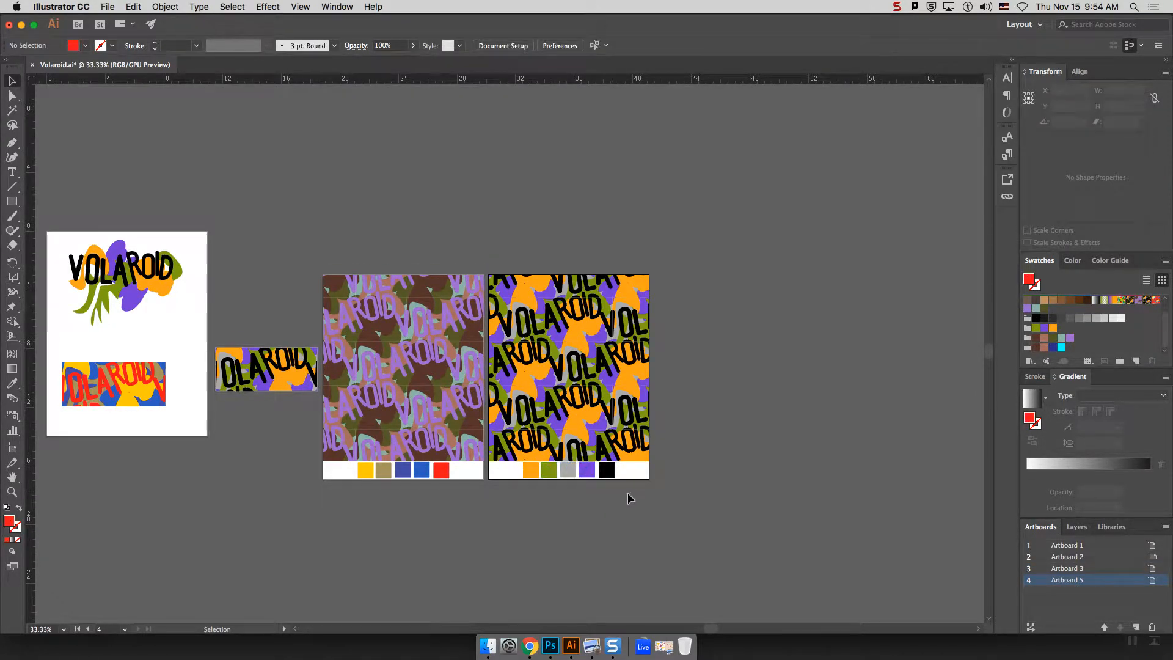
left_click_drag(620, 478, 515, 474)
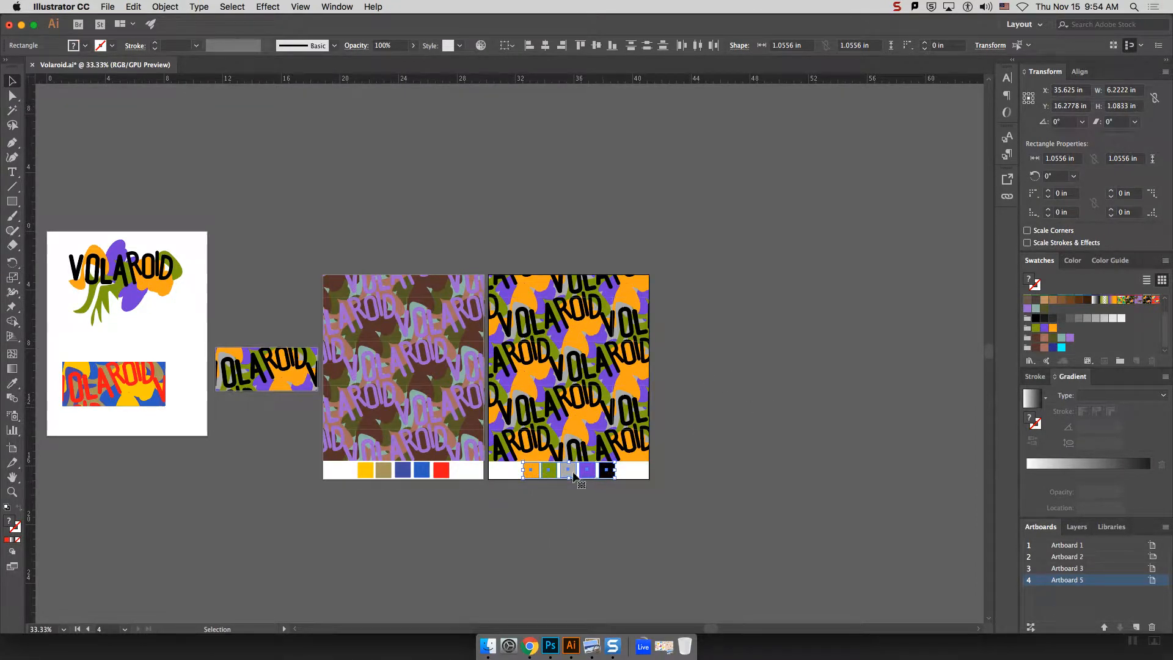
left_click(623, 491)
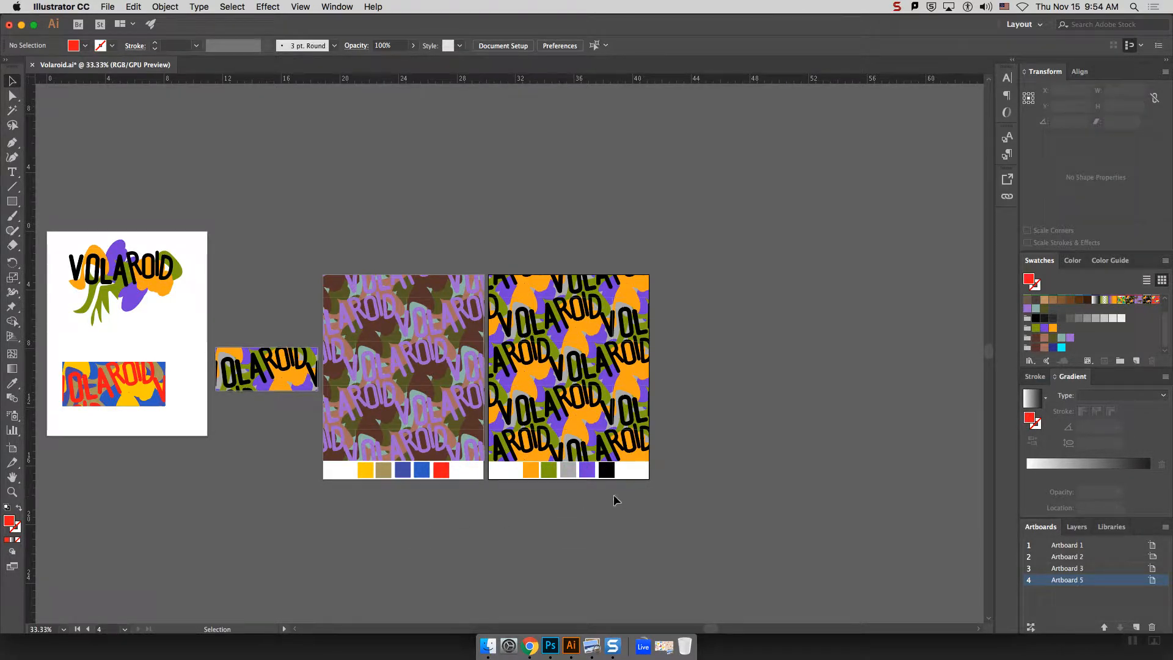
left_click_drag(340, 475, 374, 486)
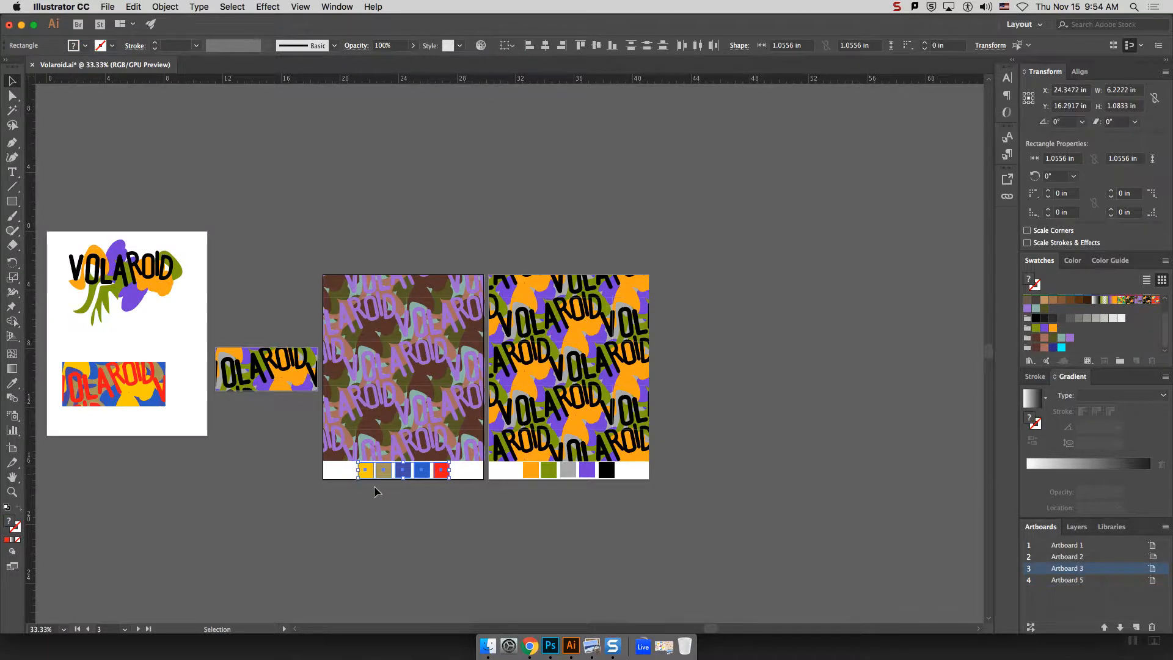
left_click(374, 486)
Step: Fill the first three chips under the brown pattern with the purple, teal and olive swatches from Color Group 1
left_click(370, 473)
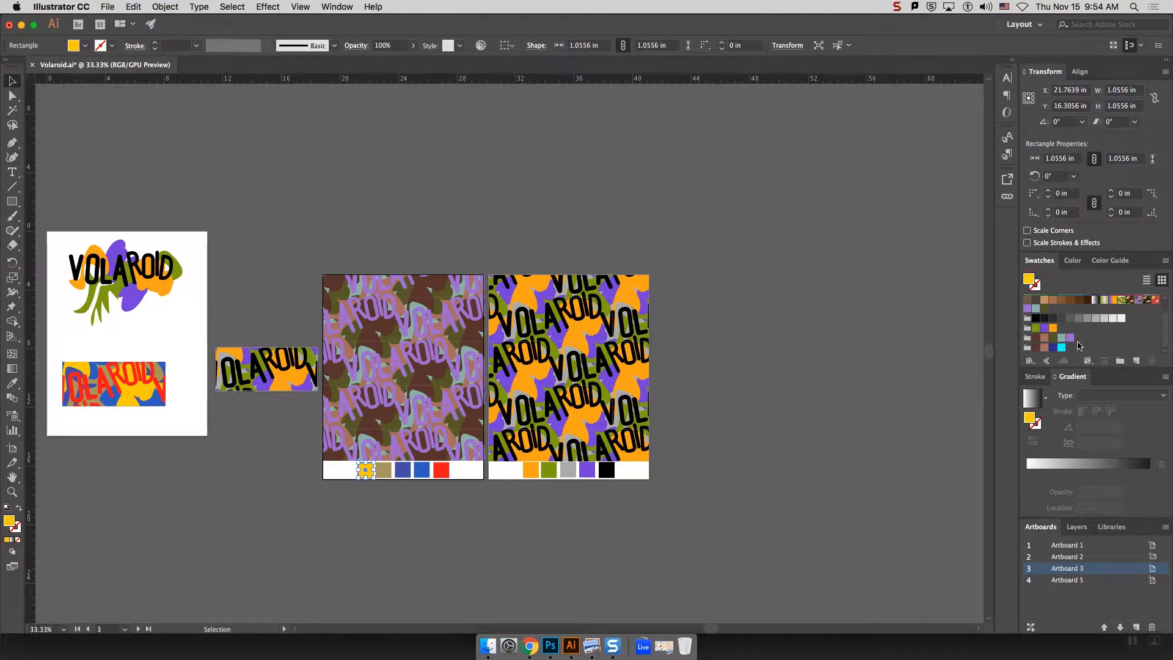
left_click(1069, 338)
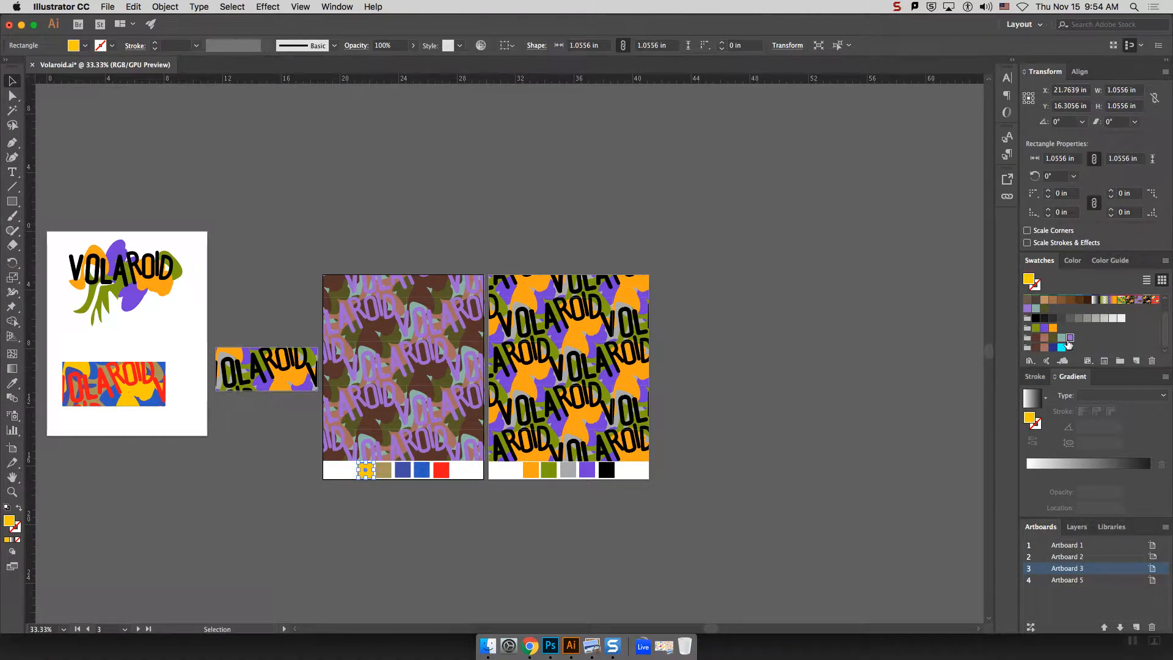
left_click(383, 470)
left_click(1061, 338)
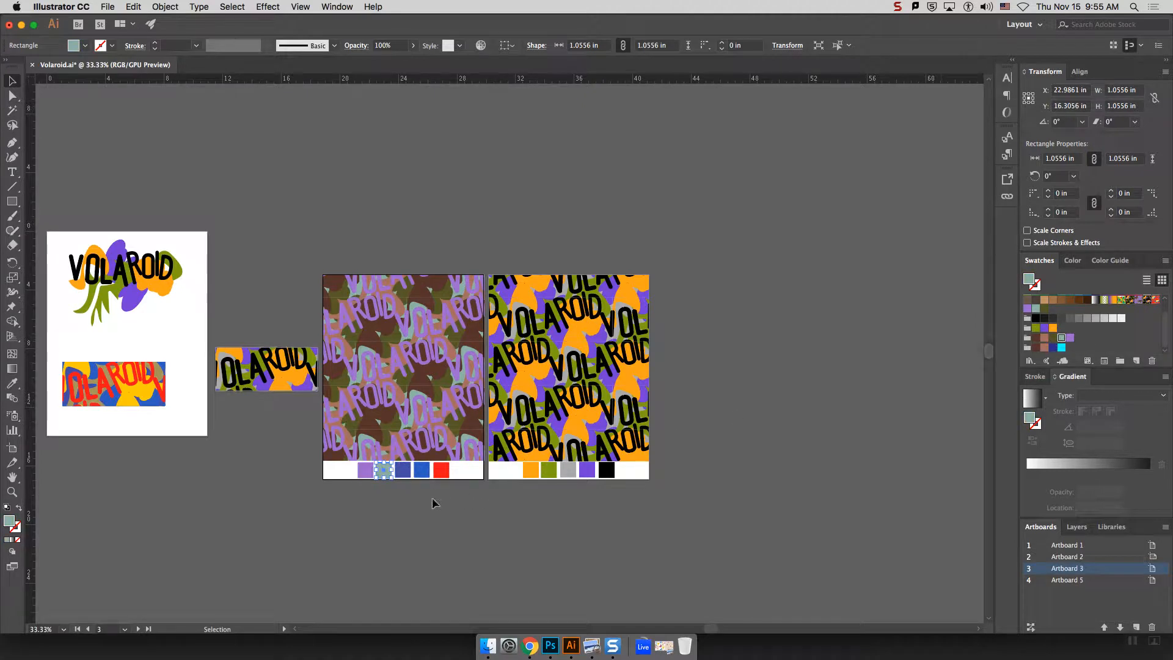
left_click(403, 469)
left_click(1044, 344)
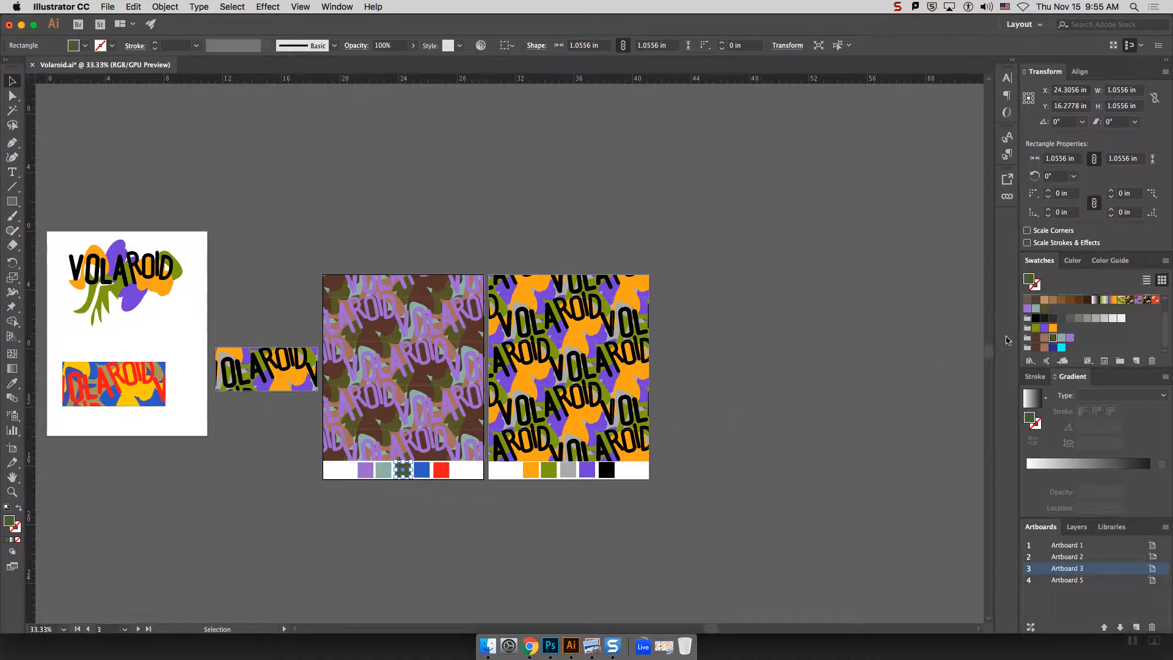
Step: Fill the last two chips under the brown pattern with the dusty pink swatch from Color Group 1
left_click(421, 470)
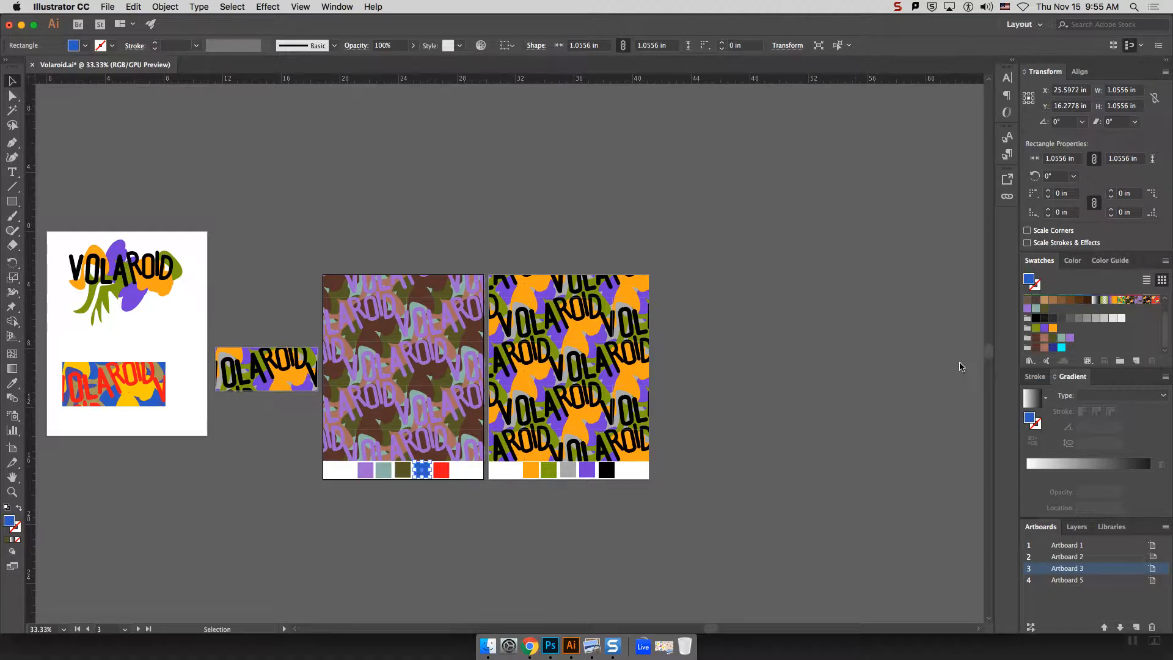
left_click(1044, 337)
left_click(441, 470)
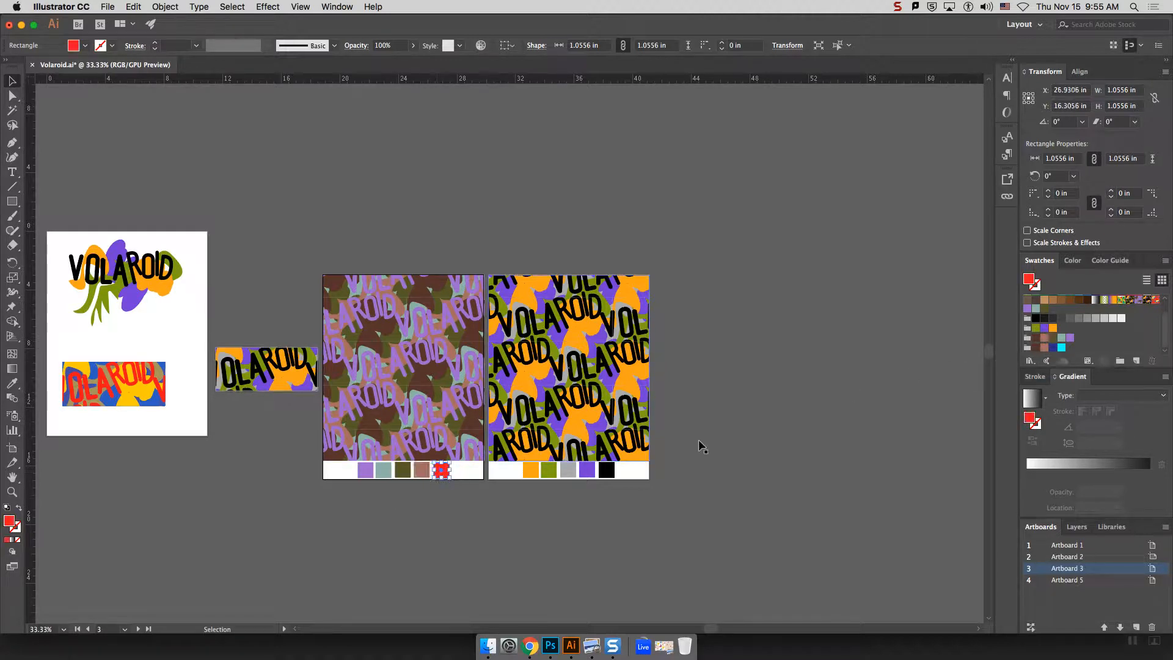
left_click(1044, 340)
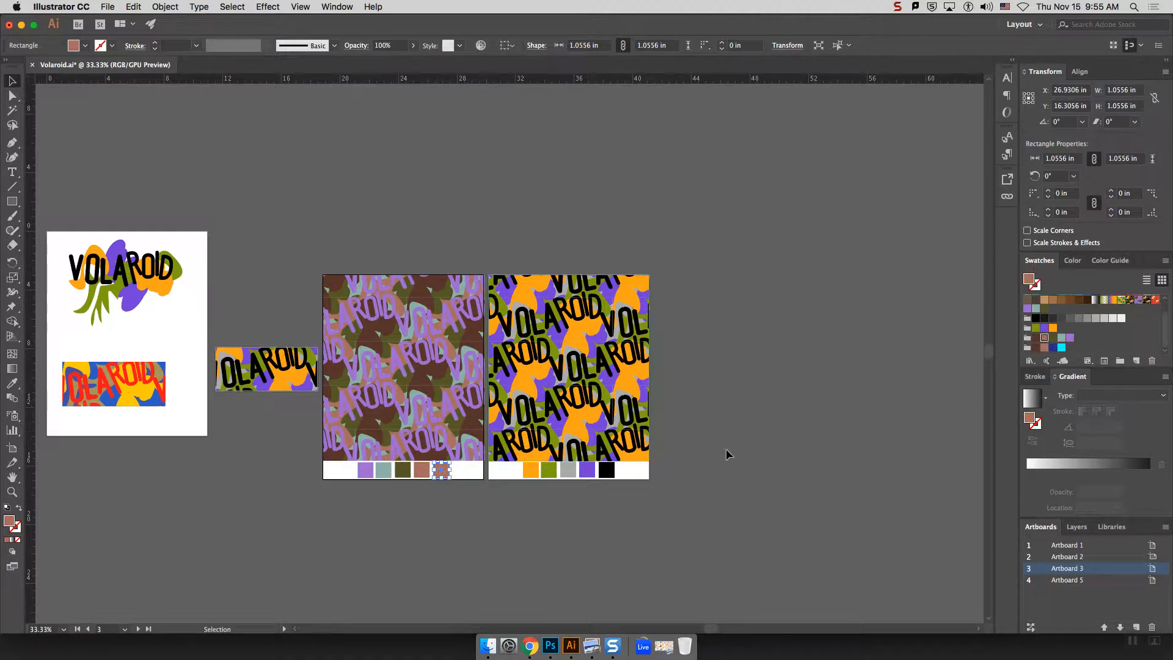
left_click(686, 468)
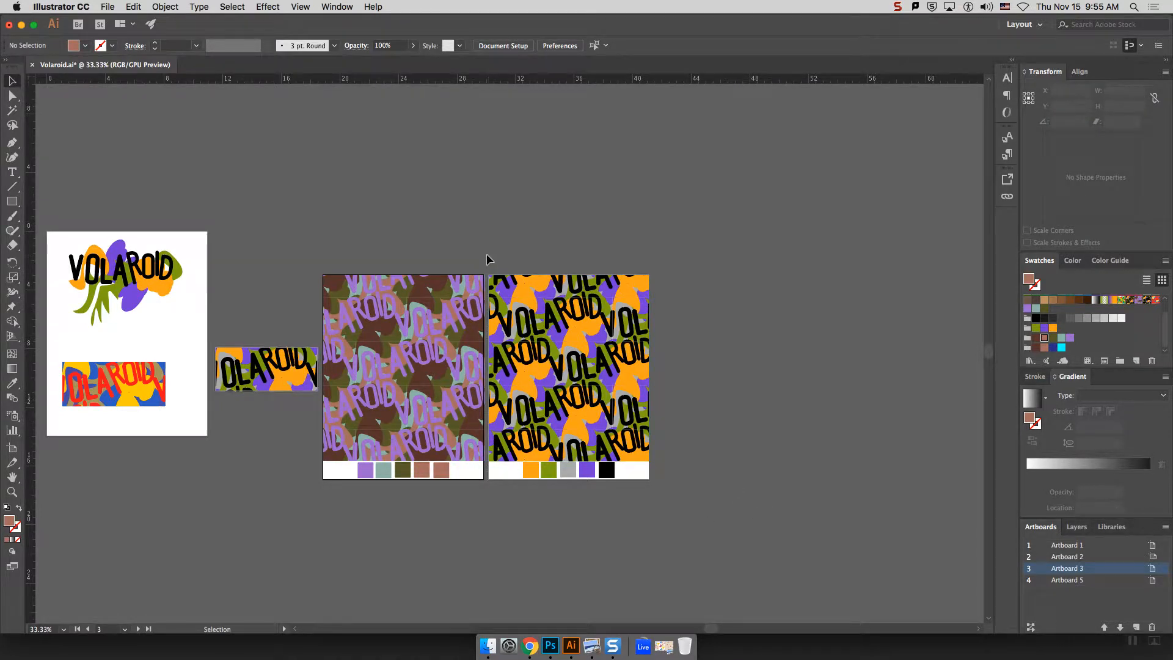
Step: Paste a copy of the orange Volaroid pattern with its color chips and place it beside the last artboard, aligned with the others
key("super+v")
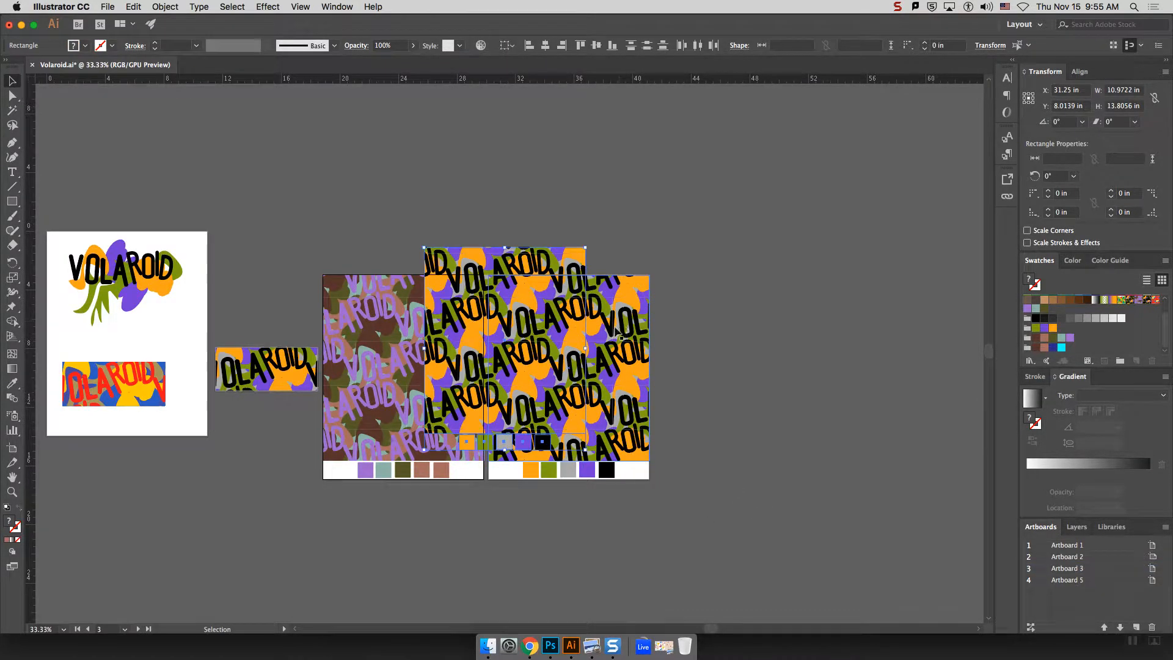
left_click_drag(477, 251, 712, 280)
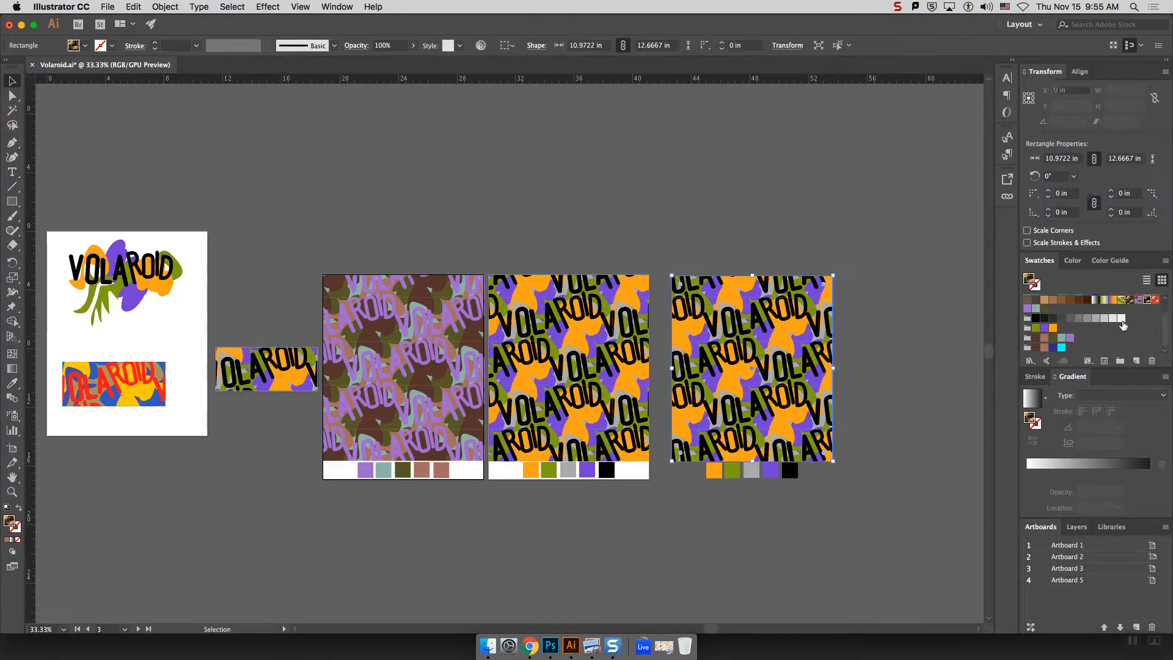
Step: Fill the pasted Volaroid rectangle beside the last artboard with the red, yellow and blue Volaroid pattern swatch
left_click(1155, 300)
left_click(870, 484)
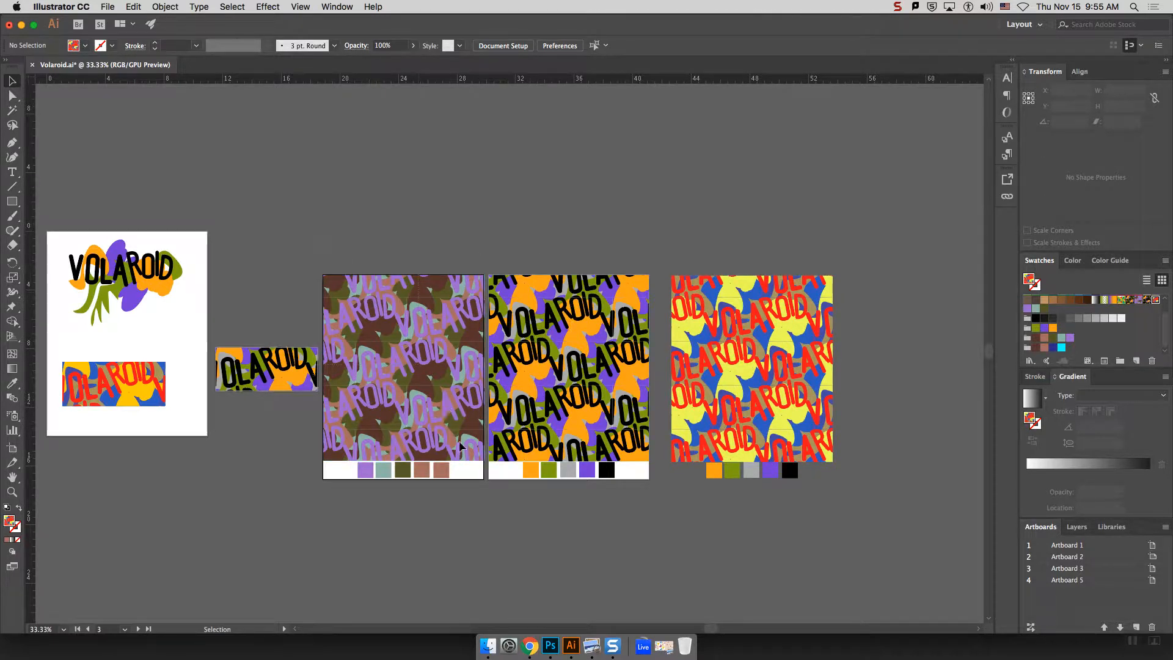
left_click(426, 363)
left_click(390, 234)
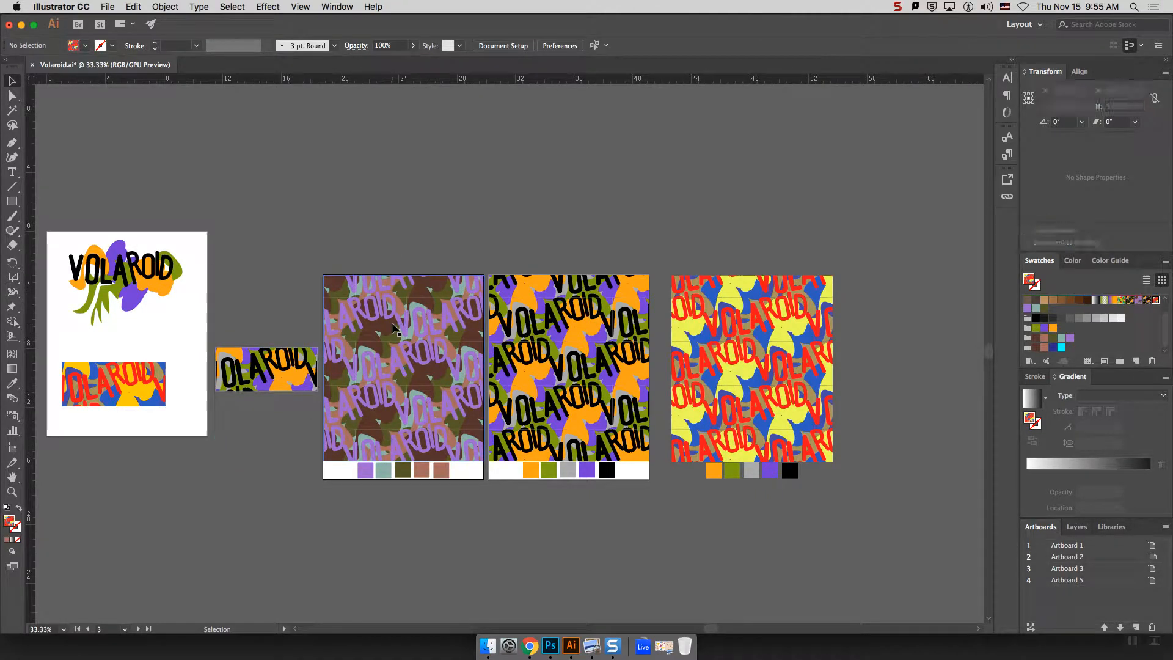
left_click(393, 330)
Step: Narrow the orange pattern rectangle to about 5.2 in wide and fit the red one, about 5.8 in wide, into the rest of its artboard
left_click(623, 326)
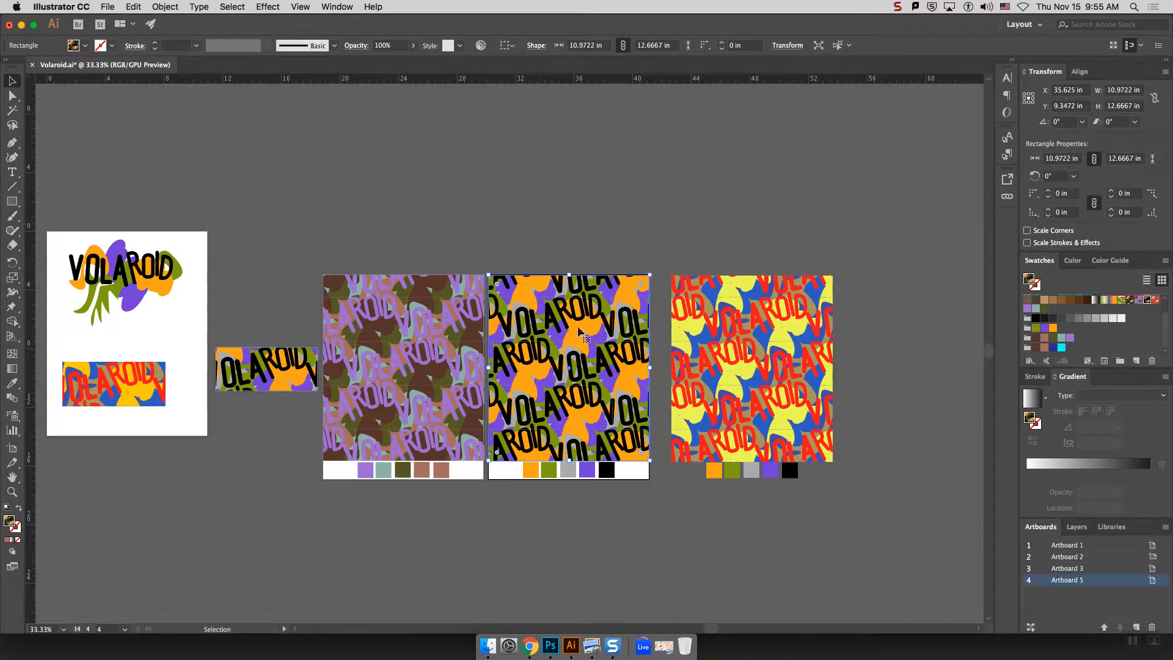
left_click_drag(649, 368, 565, 367)
left_click_drag(727, 365, 627, 355)
left_click_drag(726, 367, 648, 367)
left_click(685, 378)
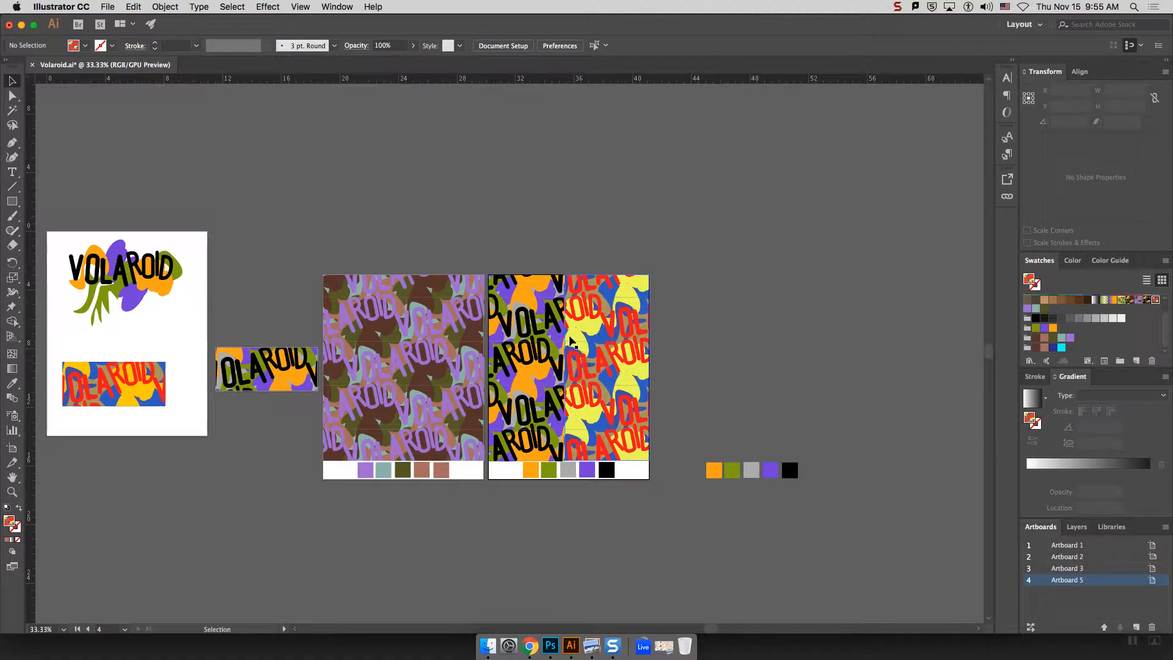
Step: Try moving the orange pattern rectangle -7.3056 in horizontally and -0.0833 in vertically with Transform Patterns off, and undo the move
left_click(552, 338)
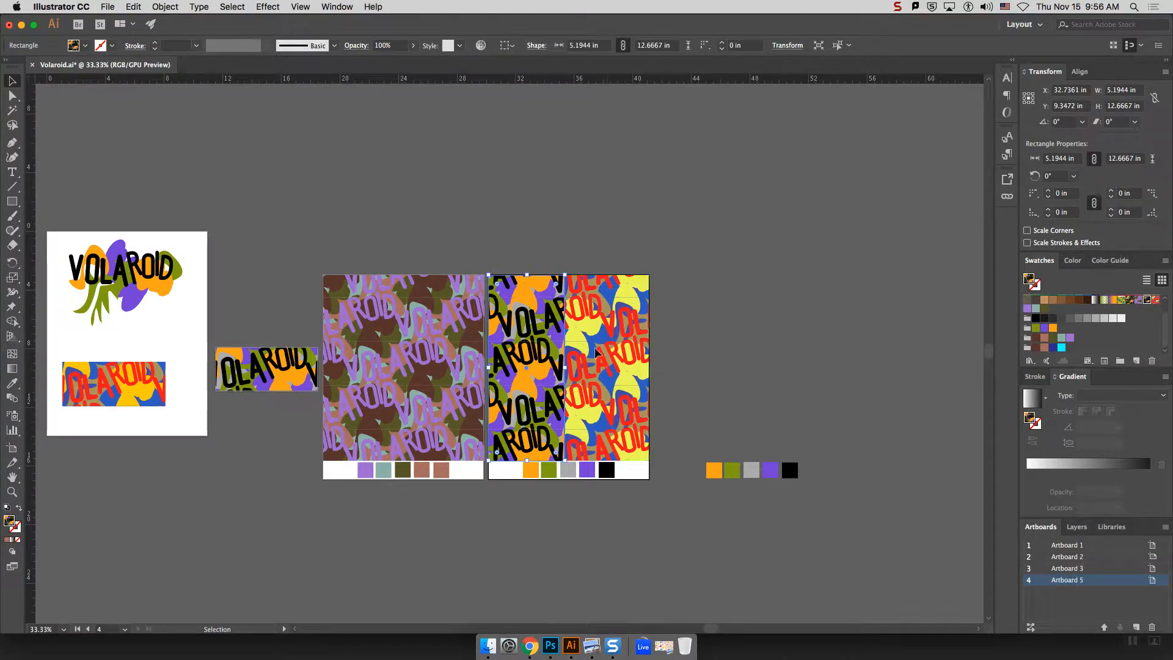
right_click(541, 348)
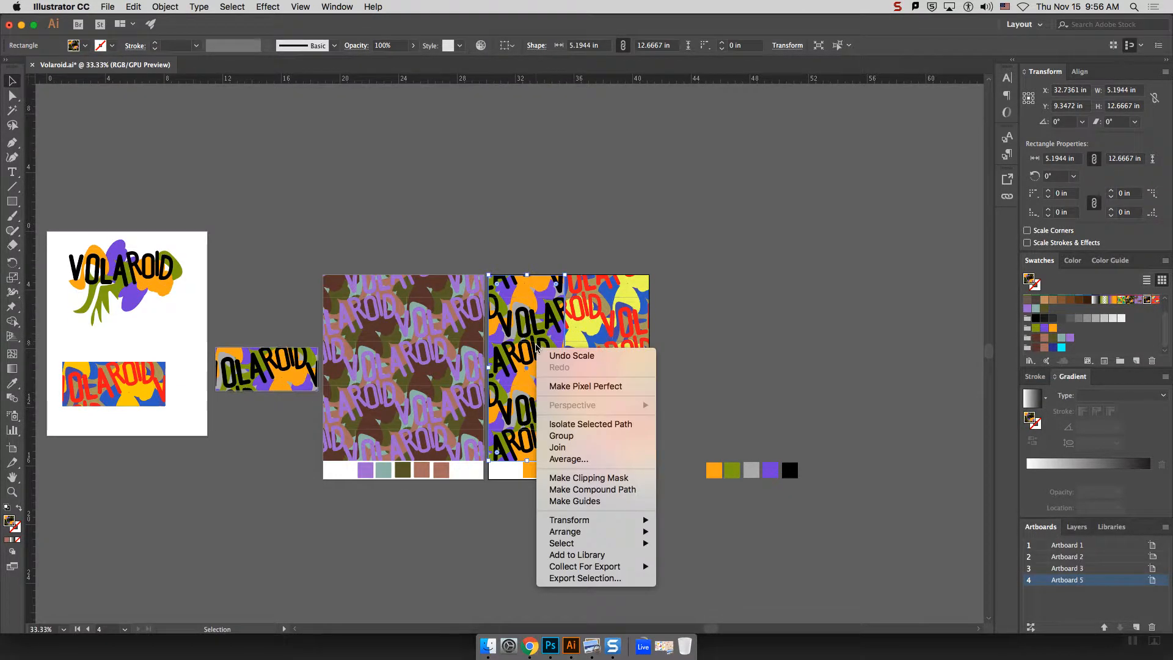
mouse_move(588, 532)
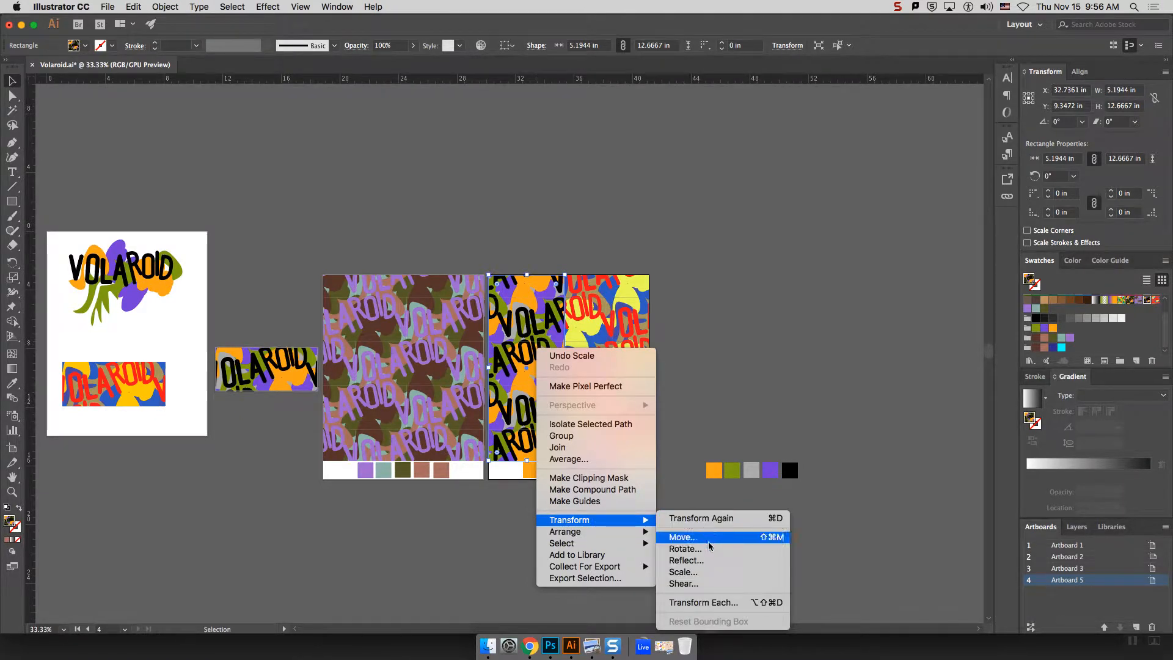
left_click(696, 539)
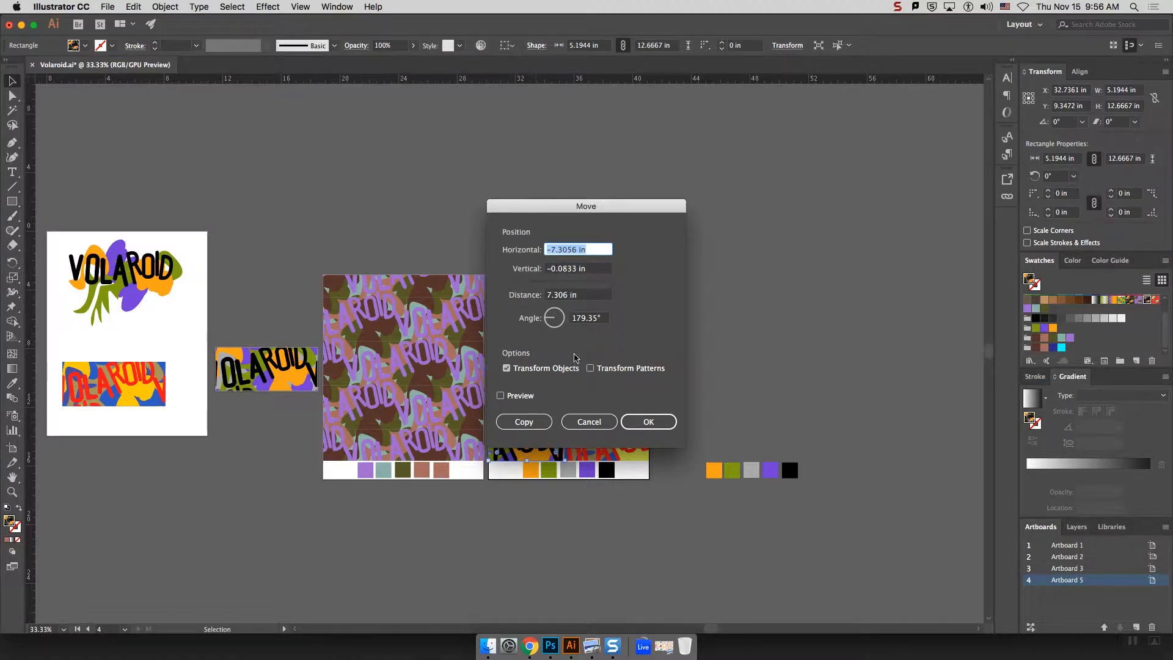
left_click(648, 421)
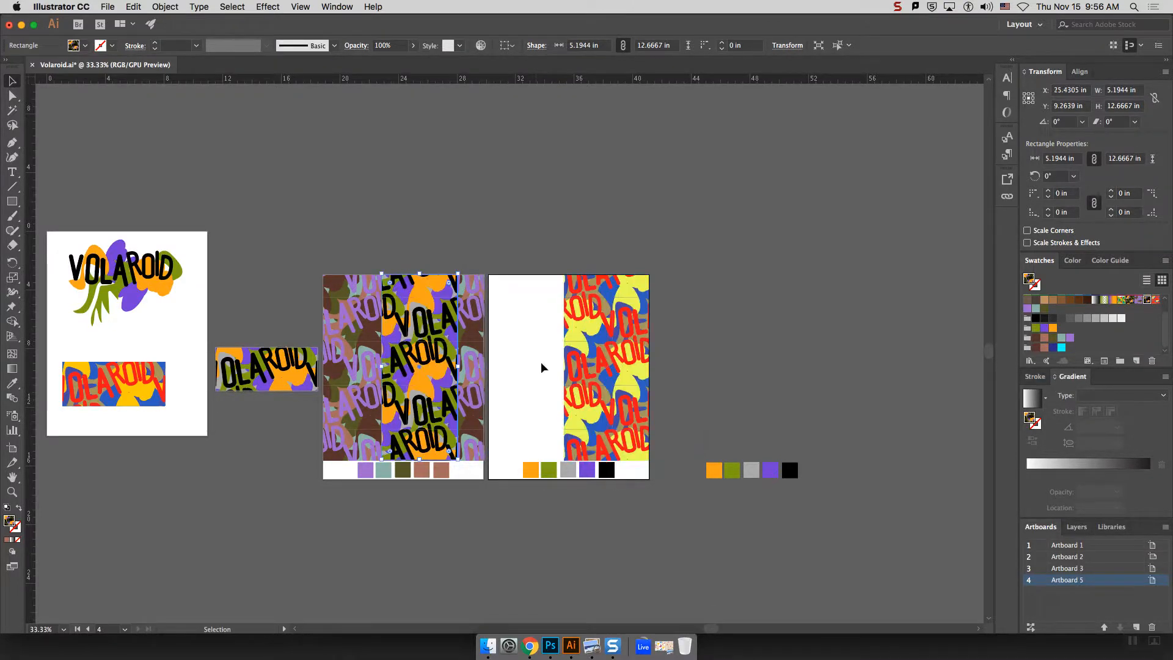
key("super+z")
Step: Check the Scale options for the orange pattern rectangle, keeping uniform scale at 100% and Transform Patterns off
right_click(528, 361)
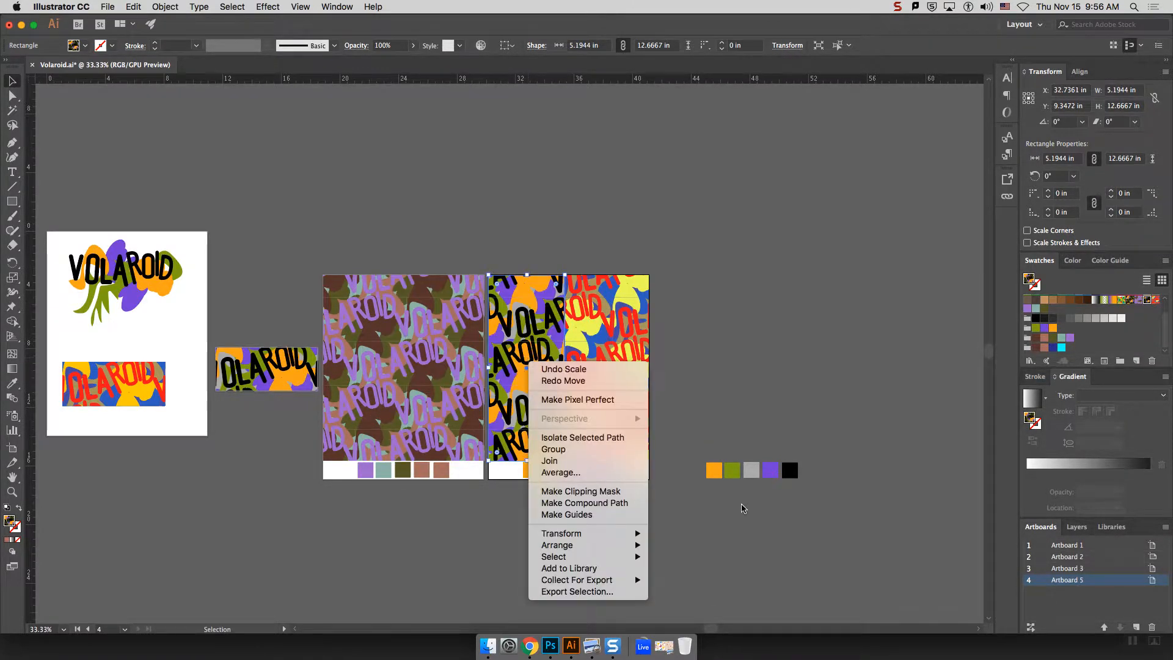
mouse_move(622, 537)
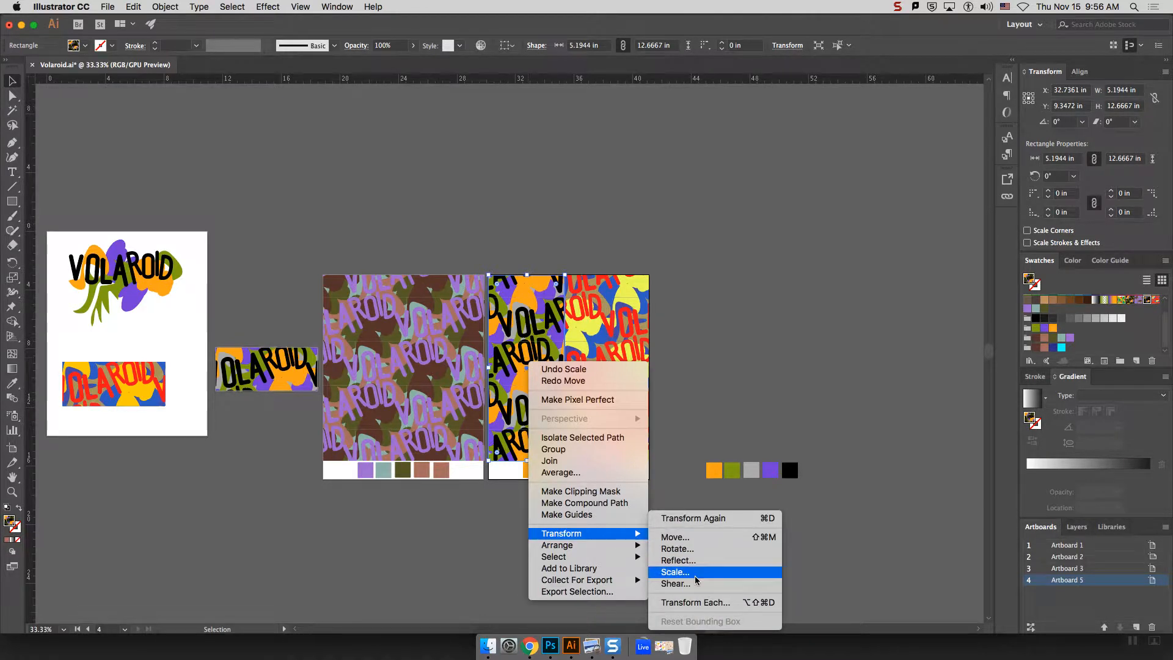
left_click(652, 345)
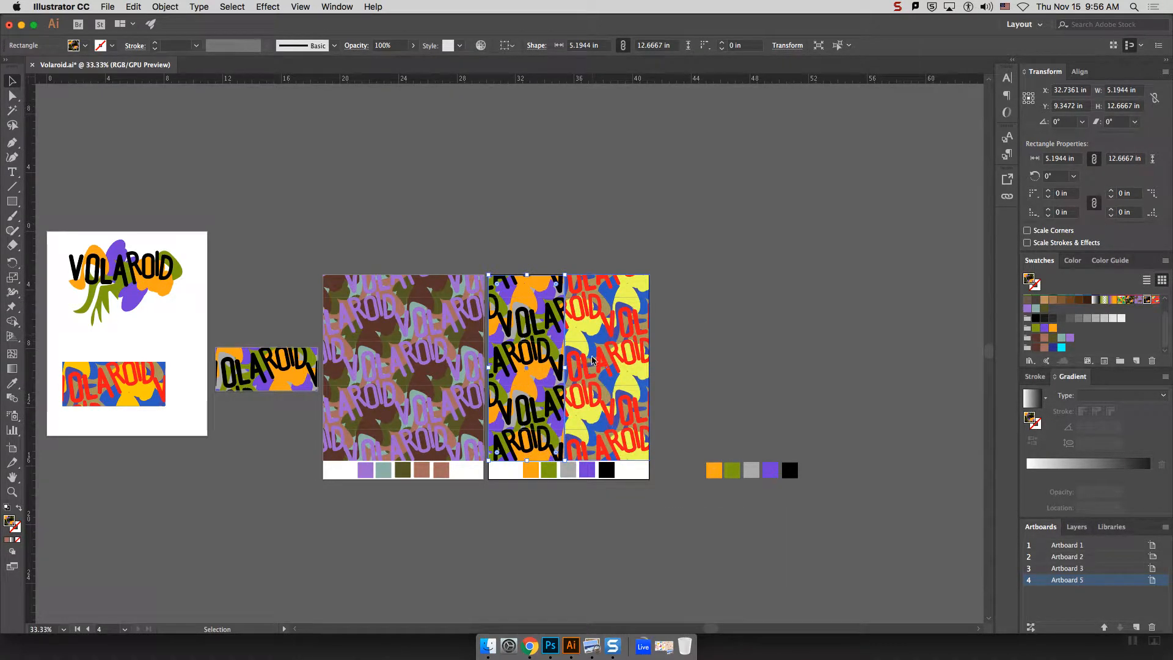
right_click(549, 349)
mouse_move(654, 516)
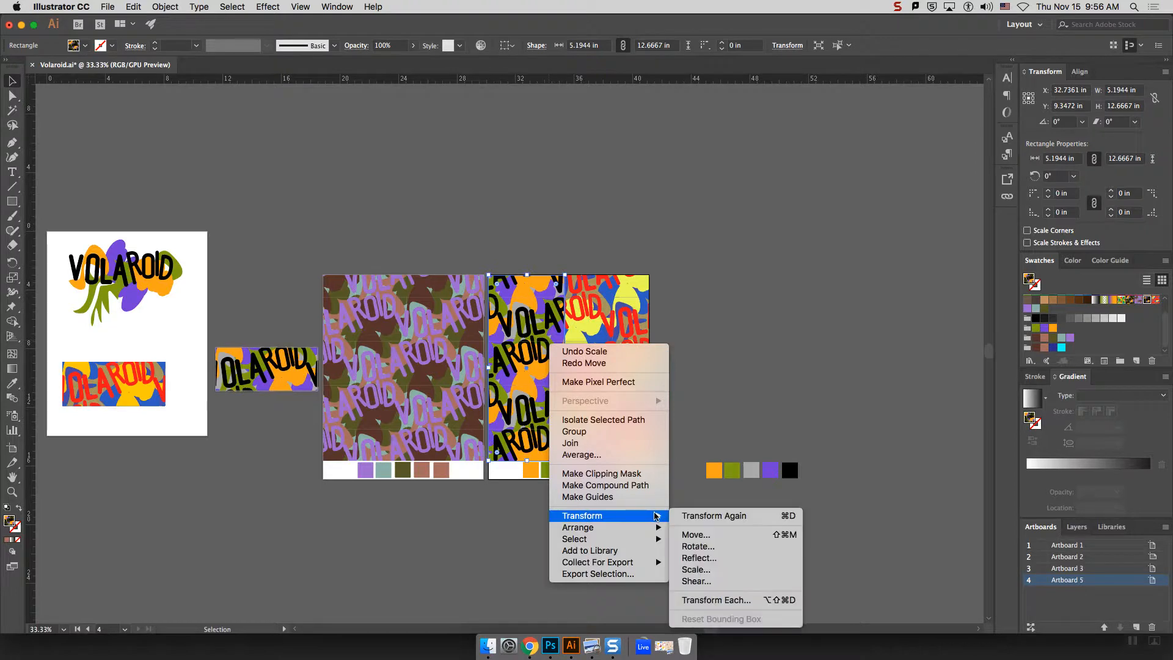
left_click(723, 569)
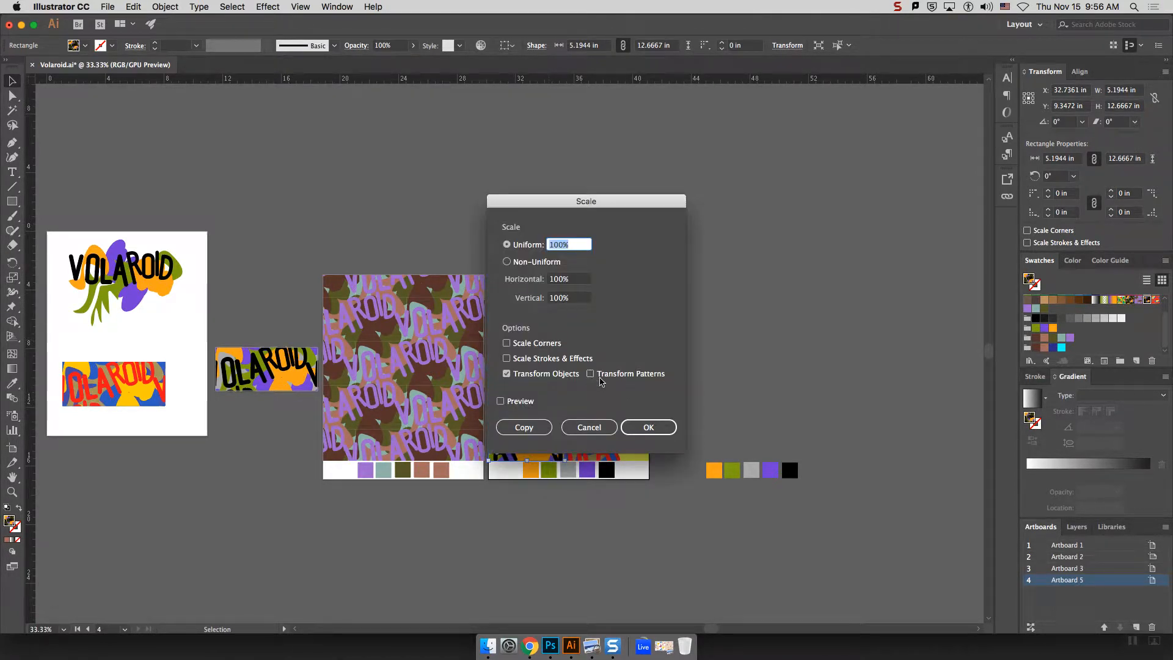
left_click(658, 426)
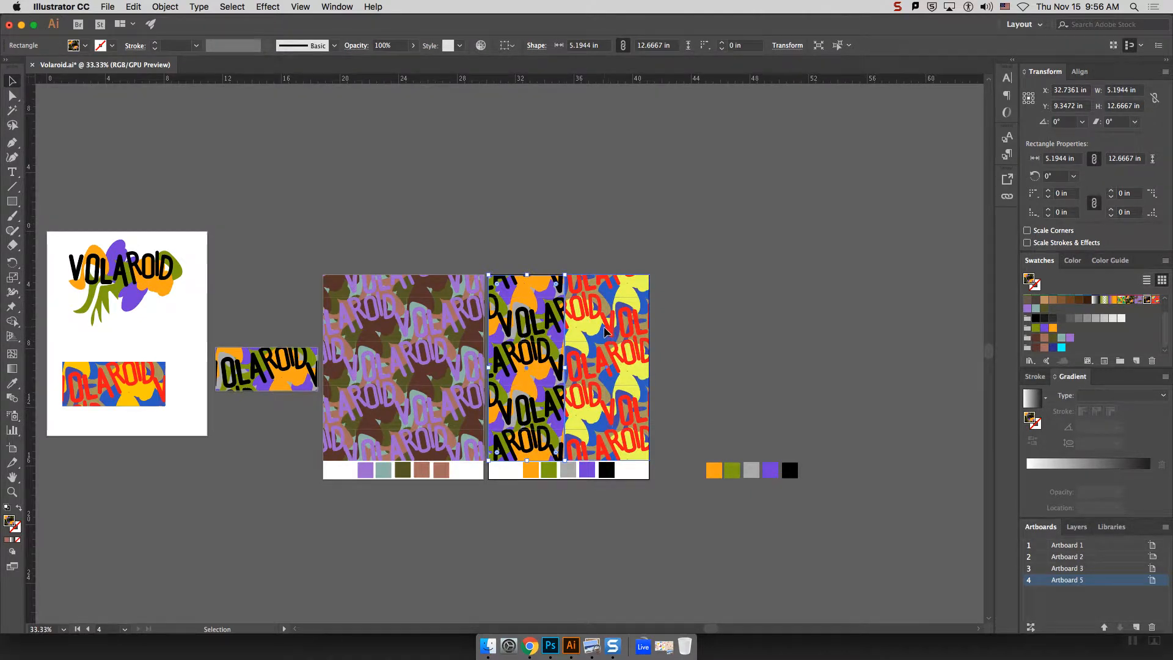
Step: Nudge the red pattern rectangle up to align with the top of the orange one
mouse_move(605, 331)
left_mouse_down()
mouse_move(648, 335)
mouse_move(603, 324)
left_mouse_up()
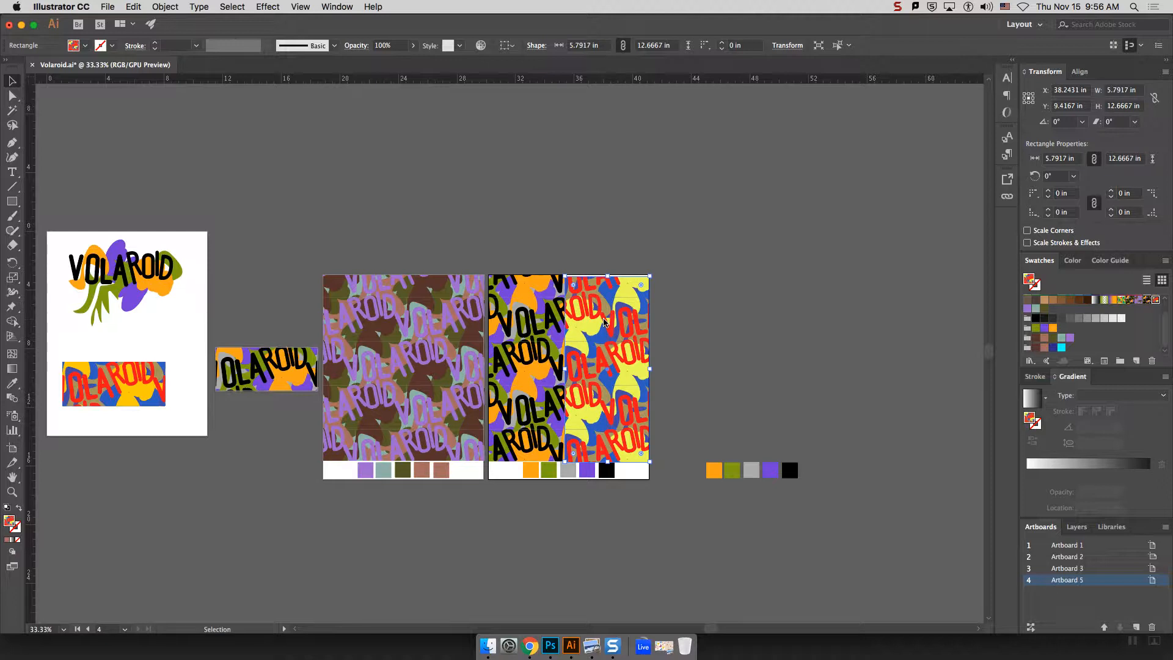
left_click_drag(605, 318, 604, 316)
left_click(668, 370)
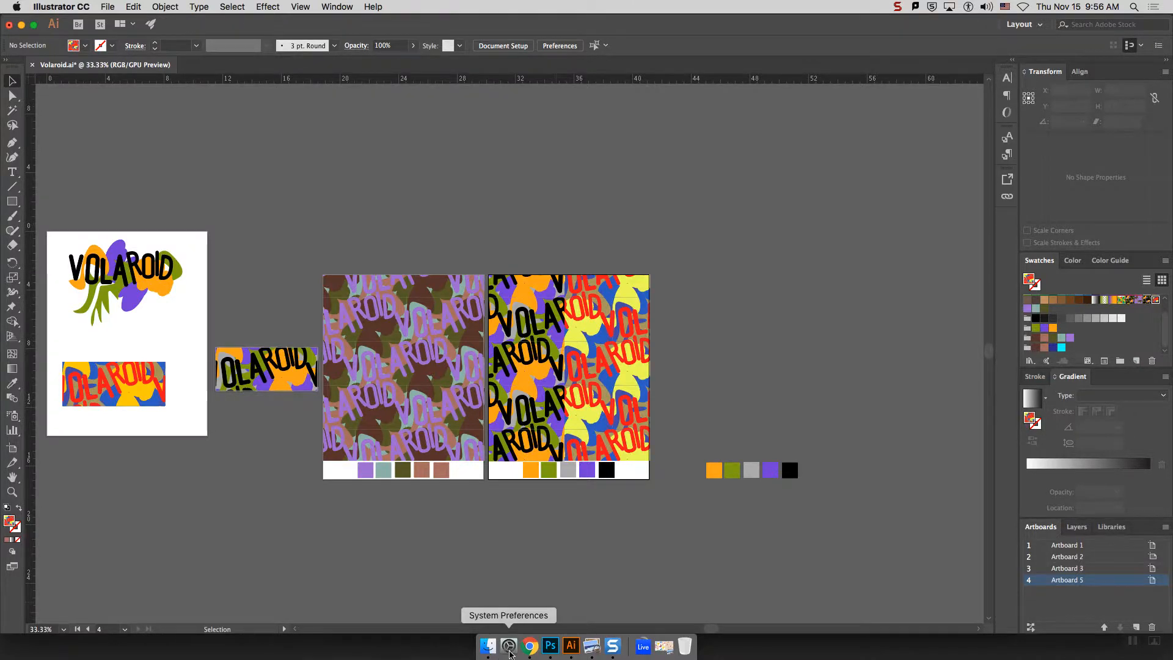
Step: Shift the red pattern rectangle across the artboard's right edge to about X 41.9 in, level with the orange one
left_click(529, 646)
left_click(172, 495)
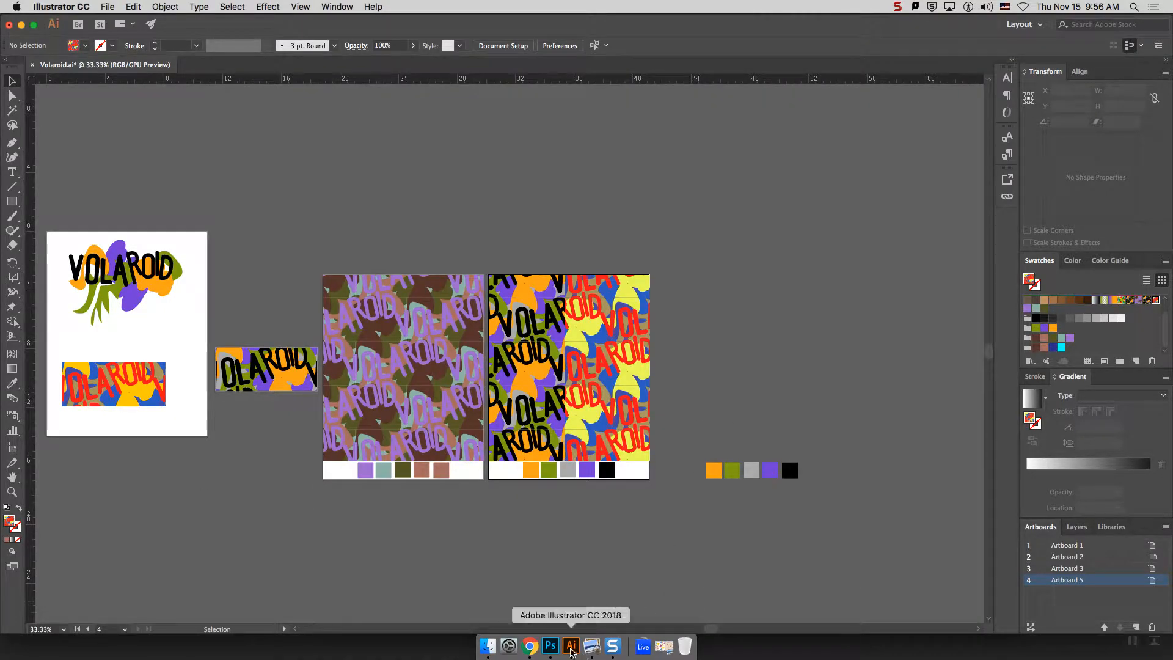
left_click_drag(626, 349, 673, 389)
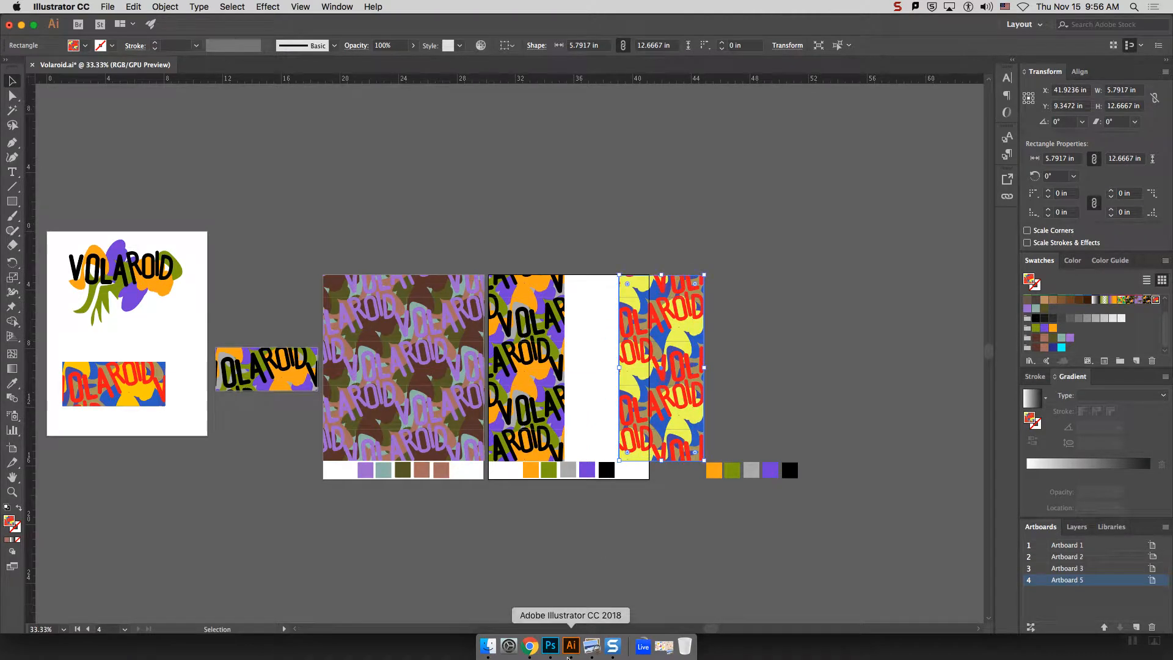
Step: Switch to Chrome and search Google for "cartoon chowder" in a new tab
left_click(530, 645)
left_click(969, 36)
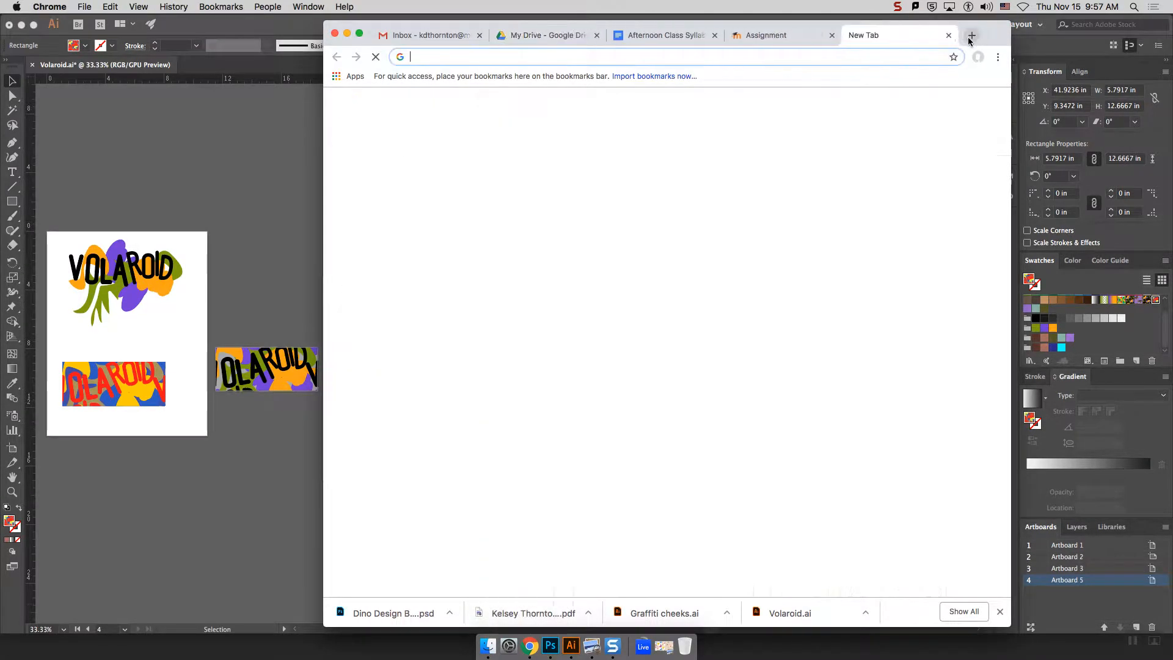
type("carto")
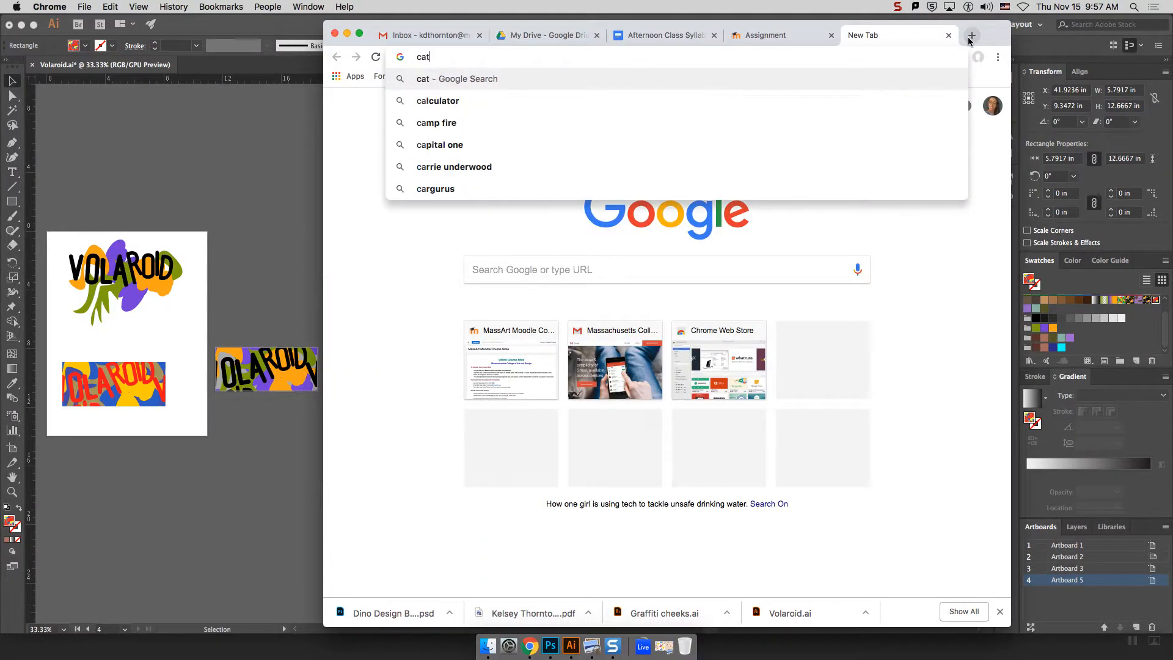
type("on chowder")
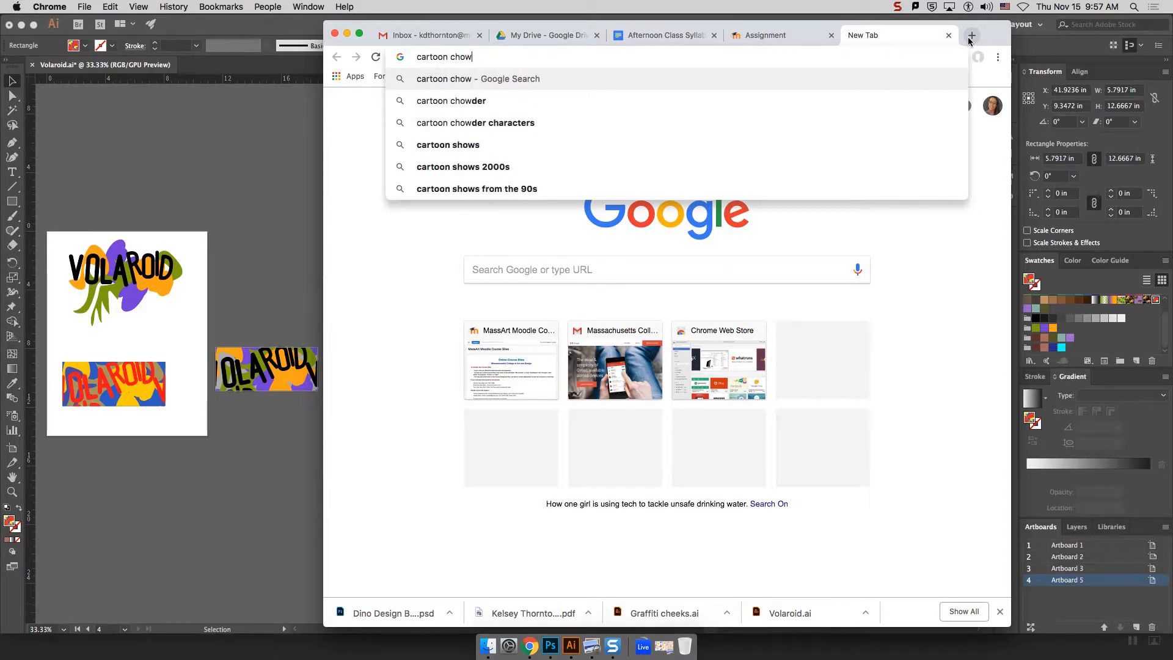
key("Return")
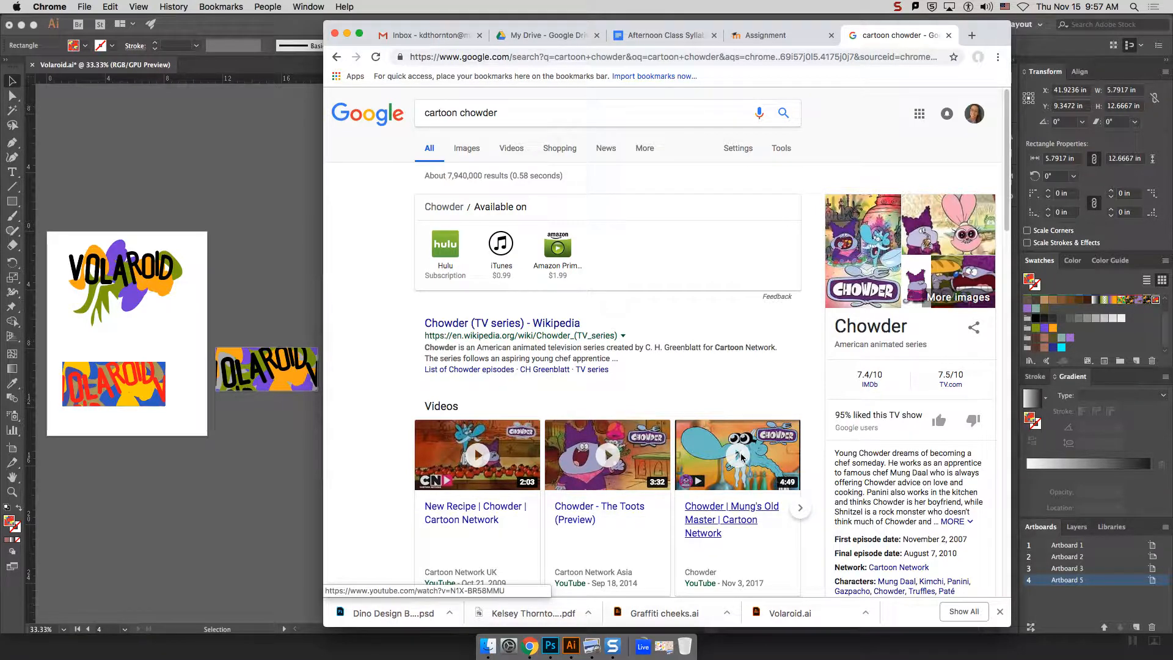
Step: Open the video "New Recipe | Chowder | Cartoon Network" from the results and examine the patterned clothing of the animated character
scroll(801, 475, "down", 4)
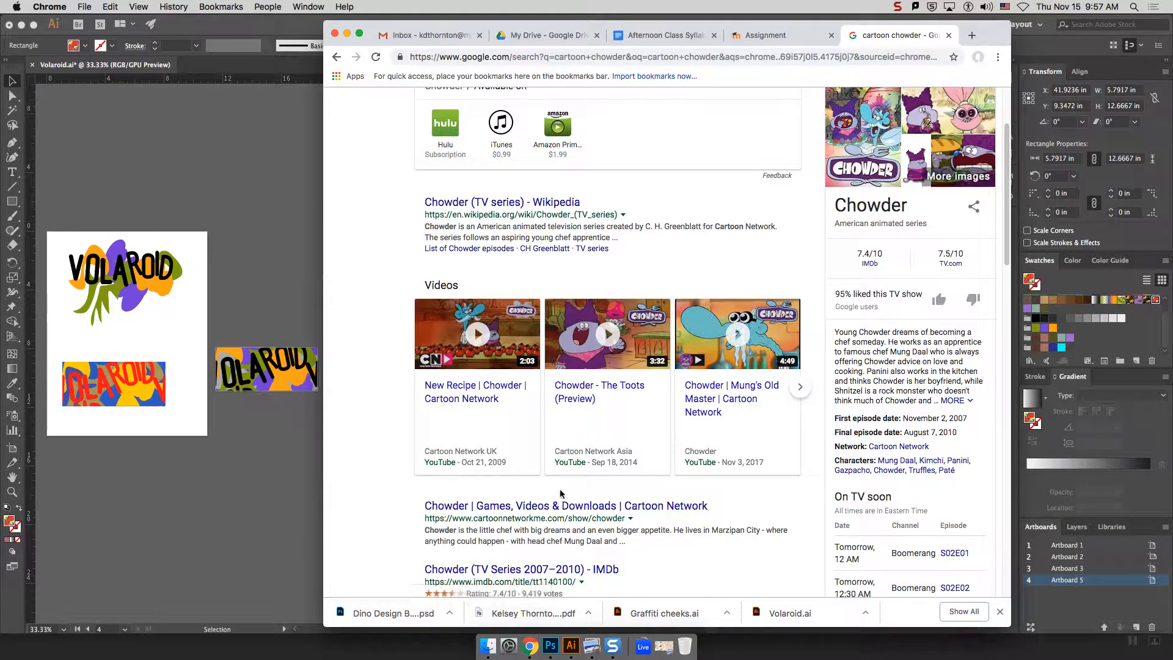
left_click(479, 342)
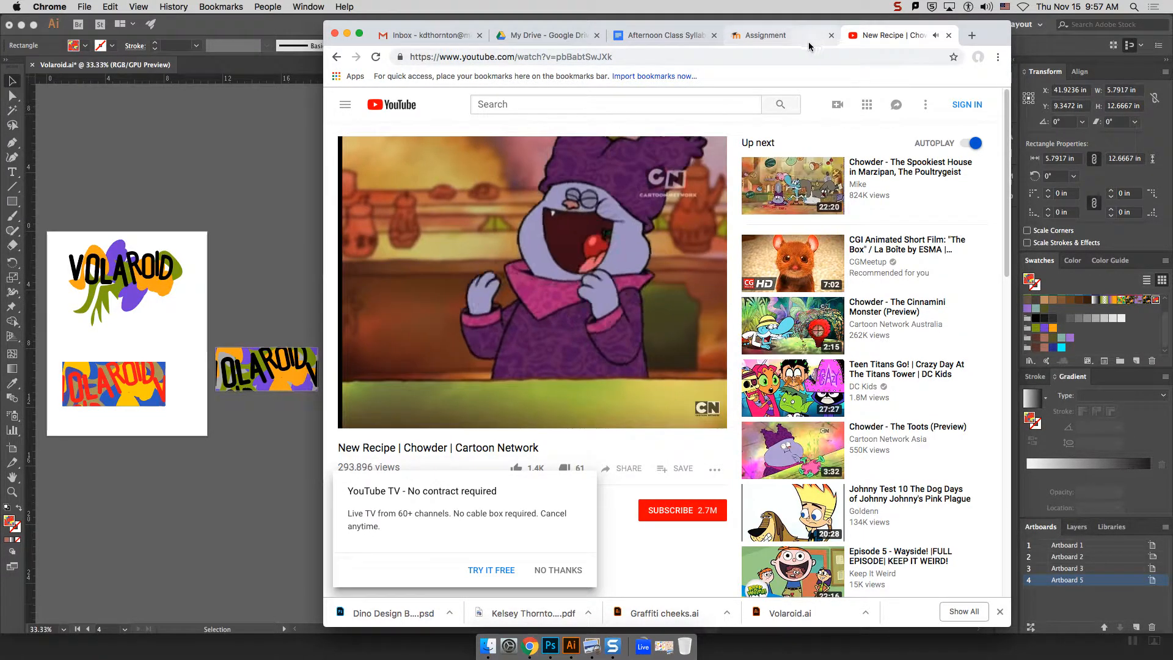
scroll(857, 404, "down", 1)
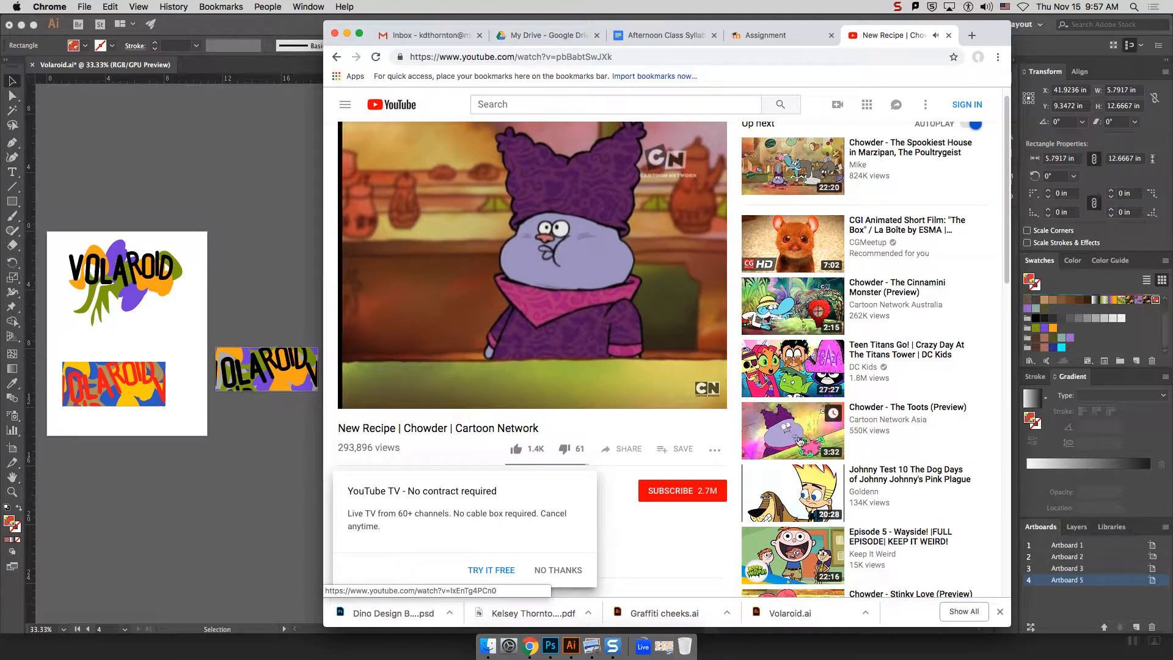
Step: Open the "Chowder - The Toots (Preview)" video, browse to "The Spookiest House in Marzipan, The Poultrygeist", and return to Illustrator
left_click(542, 103)
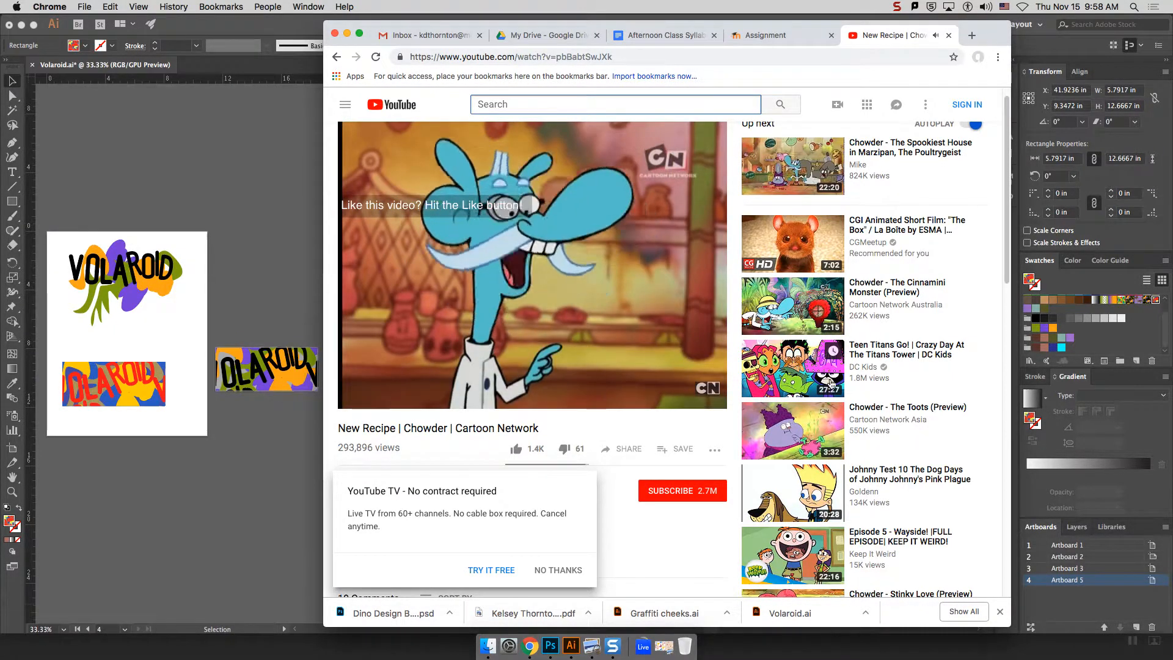
left_click(792, 429)
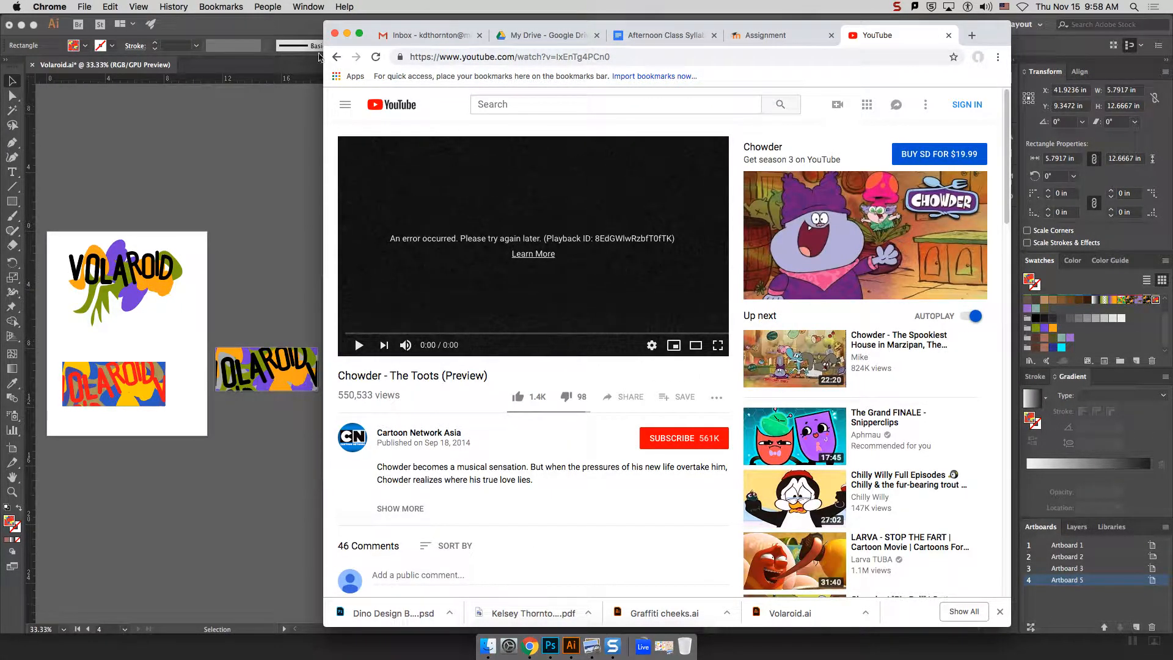
left_click(377, 57)
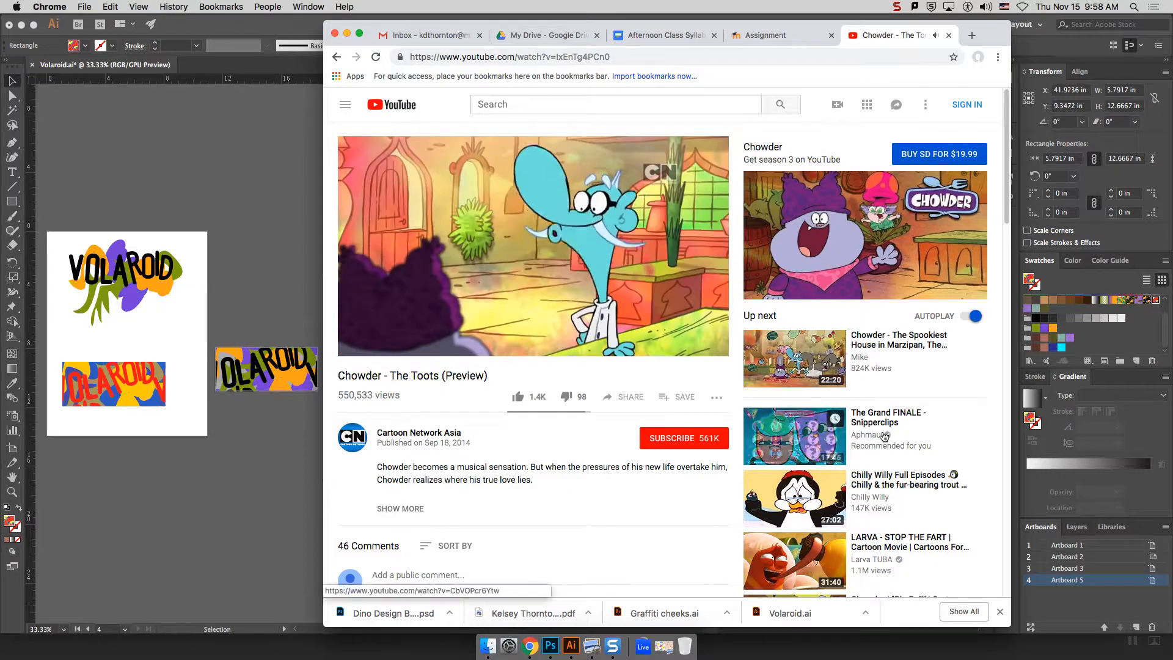
scroll(884, 436, "down", 5)
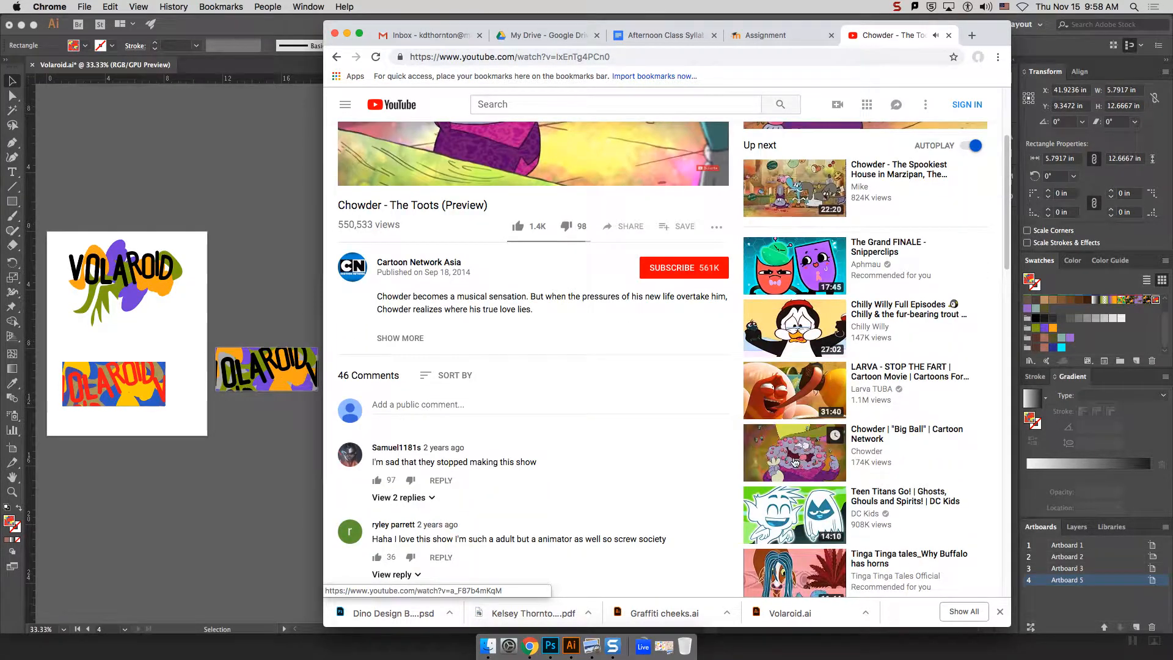
scroll(795, 462, "up", 5)
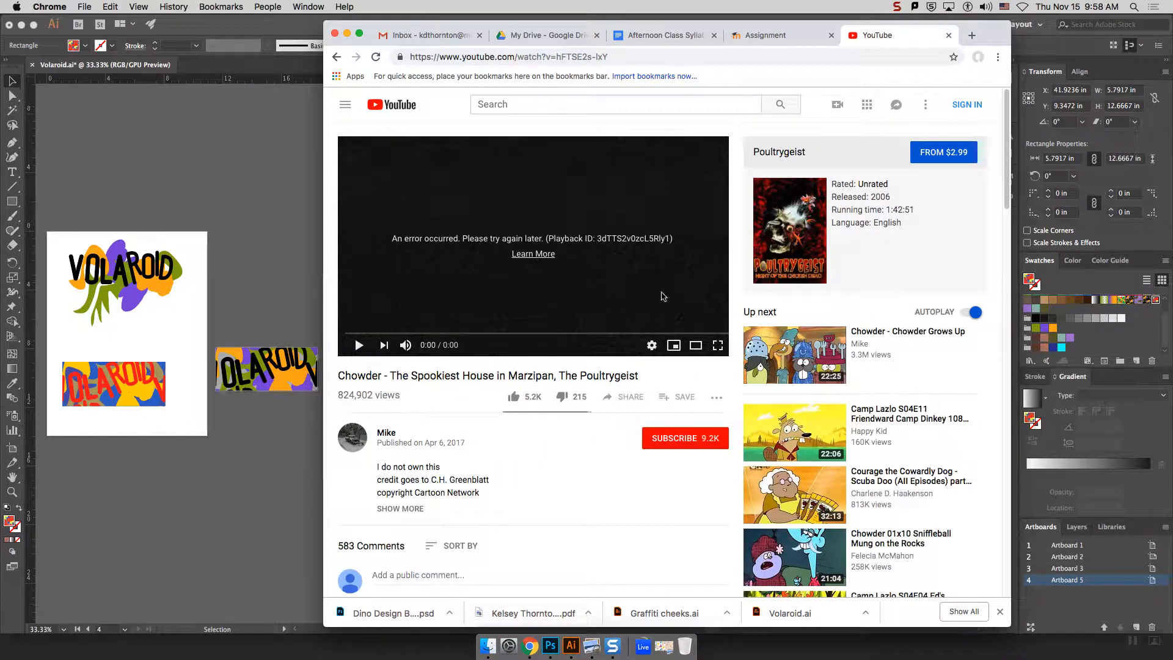
left_click(346, 34)
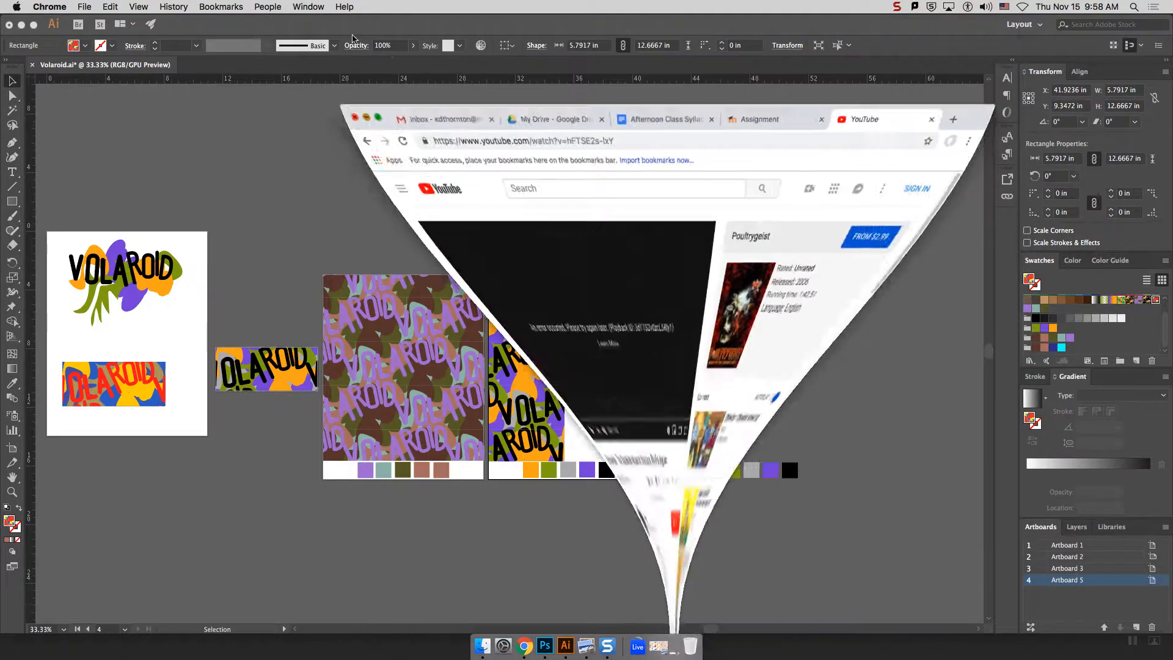
Step: Position the red, yellow and blue pattern rectangle over the right half of the black-lettered pattern on Artboard 5
left_click_drag(698, 317, 719, 274)
left_click_drag(663, 323, 622, 350)
left_click(667, 343)
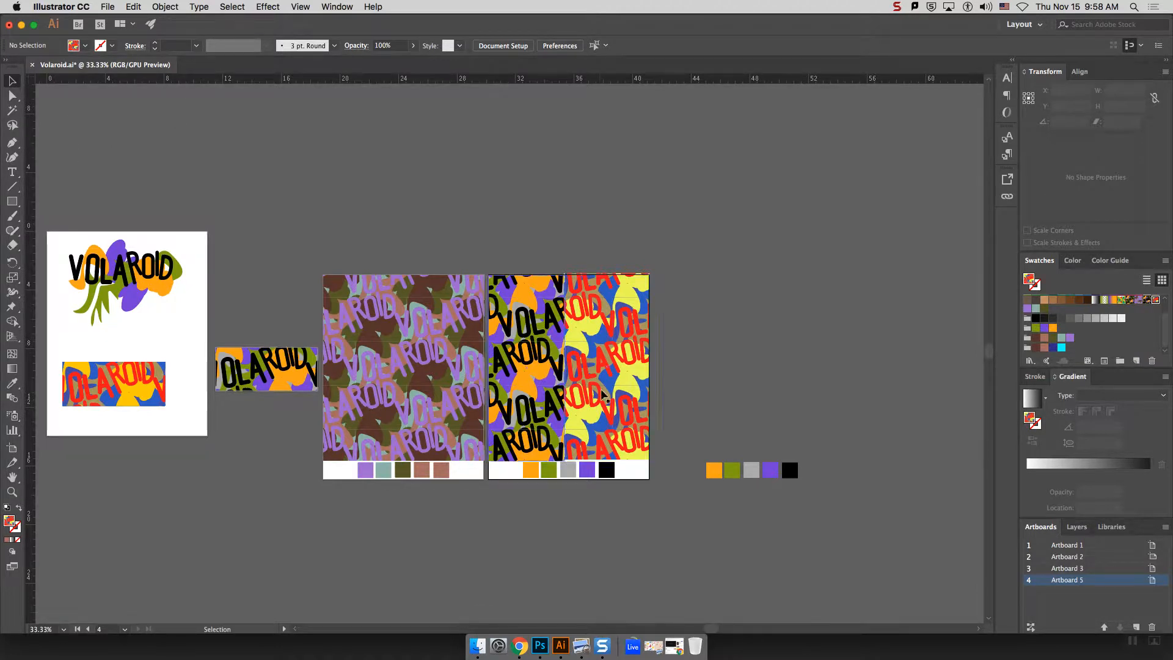
left_click_drag(609, 395, 631, 384)
left_click(675, 362)
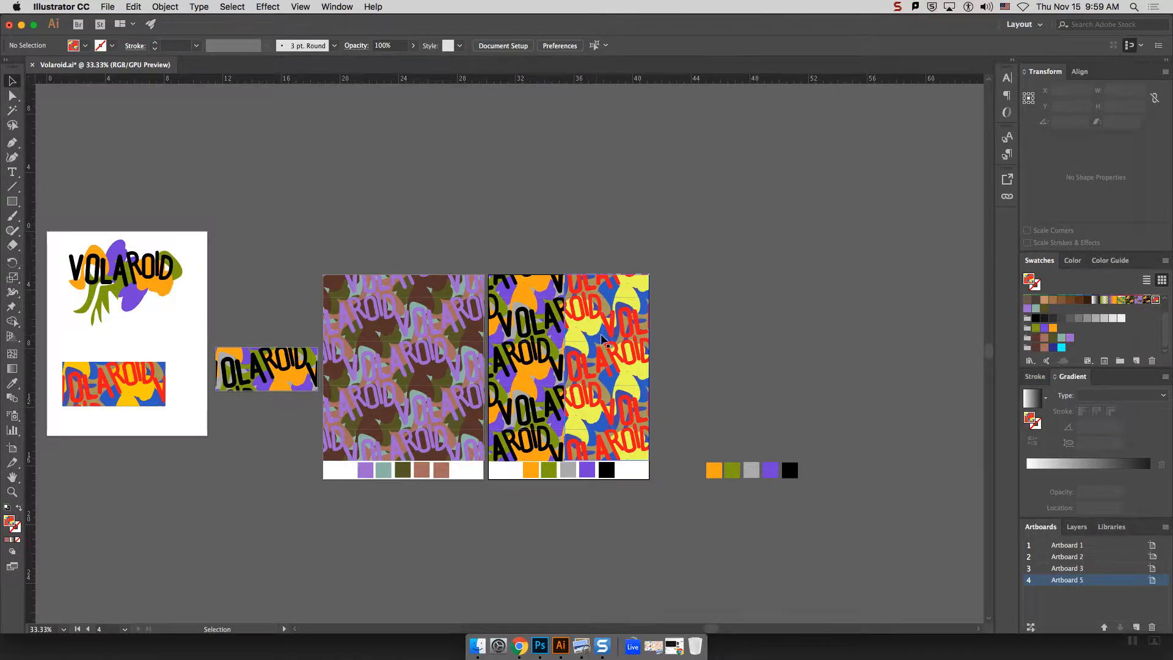
Step: Move the red-lettered pattern rectangle off the artboard, about 9.6 in wide, and stretch the black-lettered one to about 11 in wide
left_click_drag(586, 344, 721, 330)
mouse_move(783, 354)
left_mouse_down()
mouse_move(855, 349)
mouse_move(793, 361)
left_mouse_up()
left_click(557, 381)
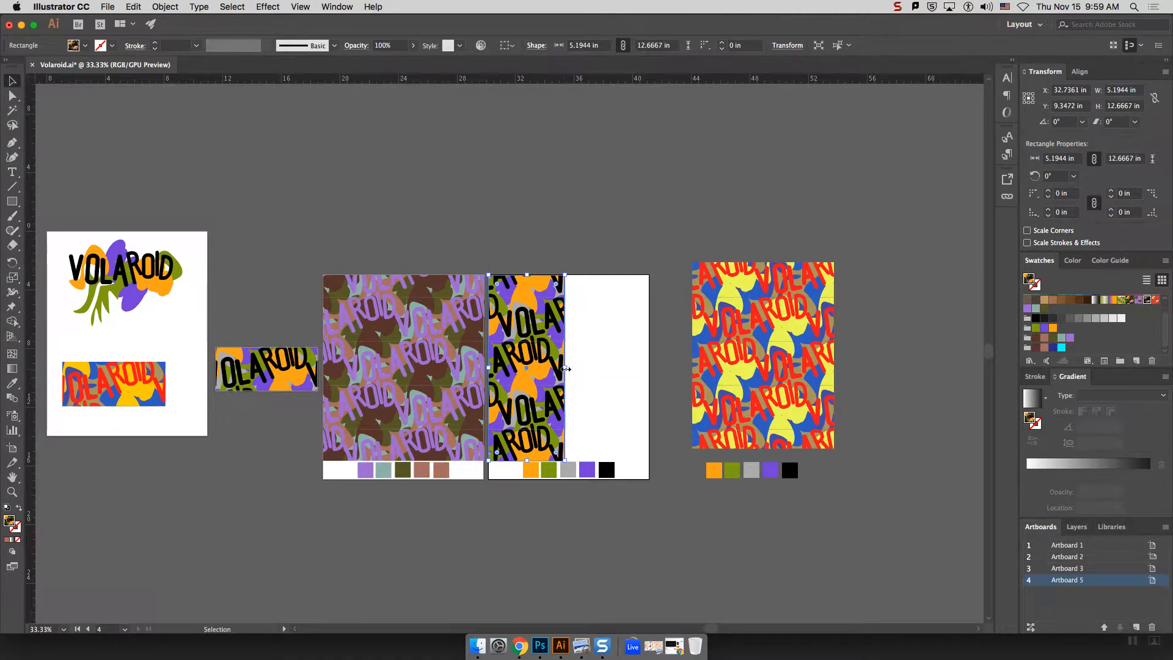
left_click_drag(566, 369, 661, 370)
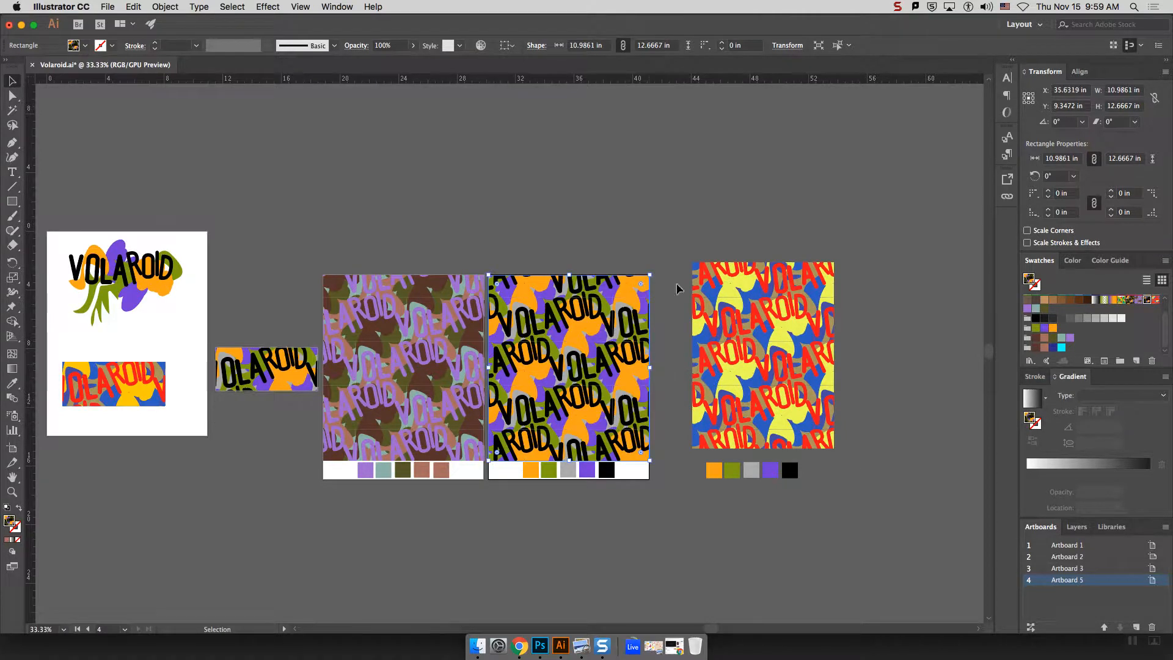
left_click(658, 238)
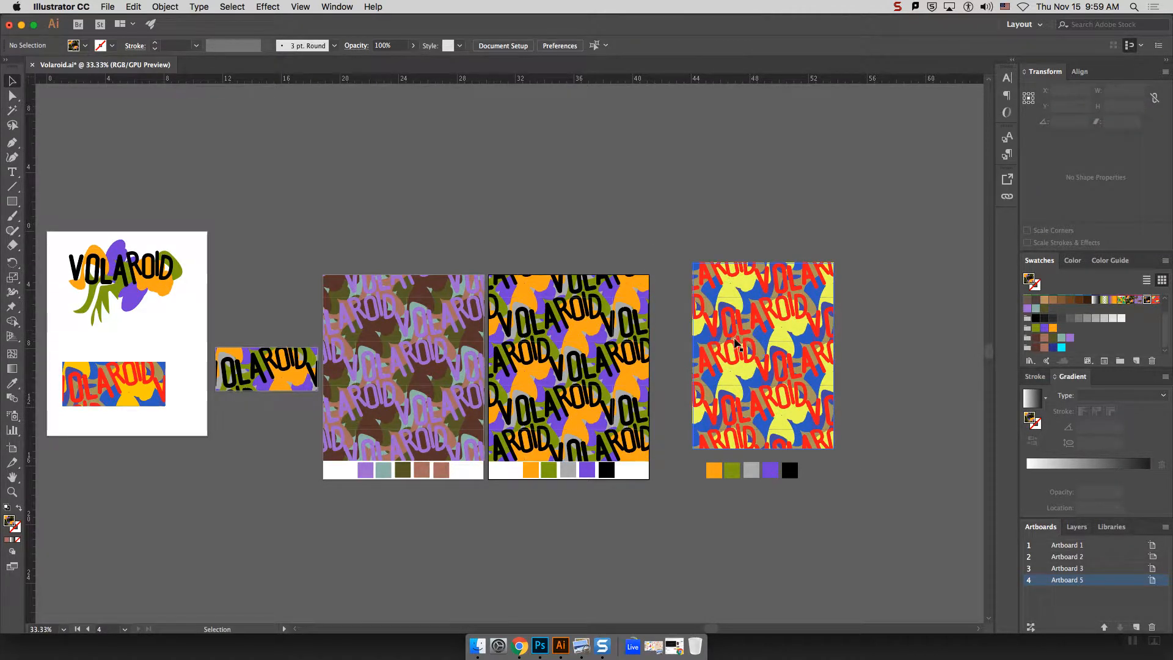
Step: Scale only the pattern fill of the brown and purple rectangle uniformly to 348%, with Transform Patterns on and Transform Objects off
right_click(396, 369)
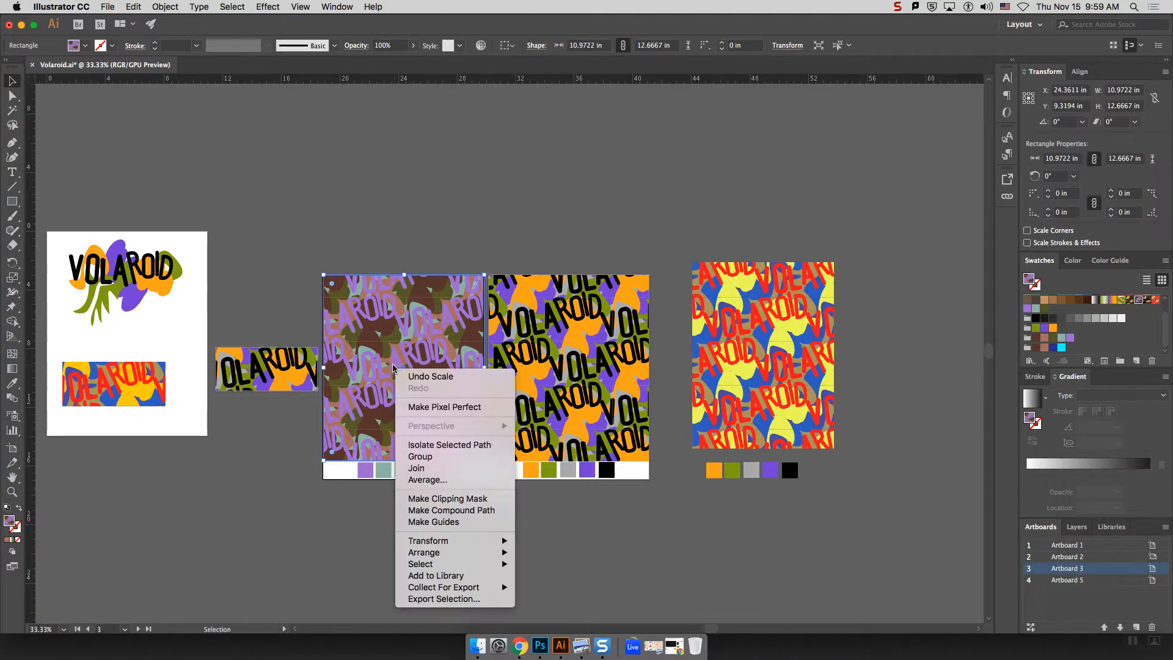
mouse_move(470, 545)
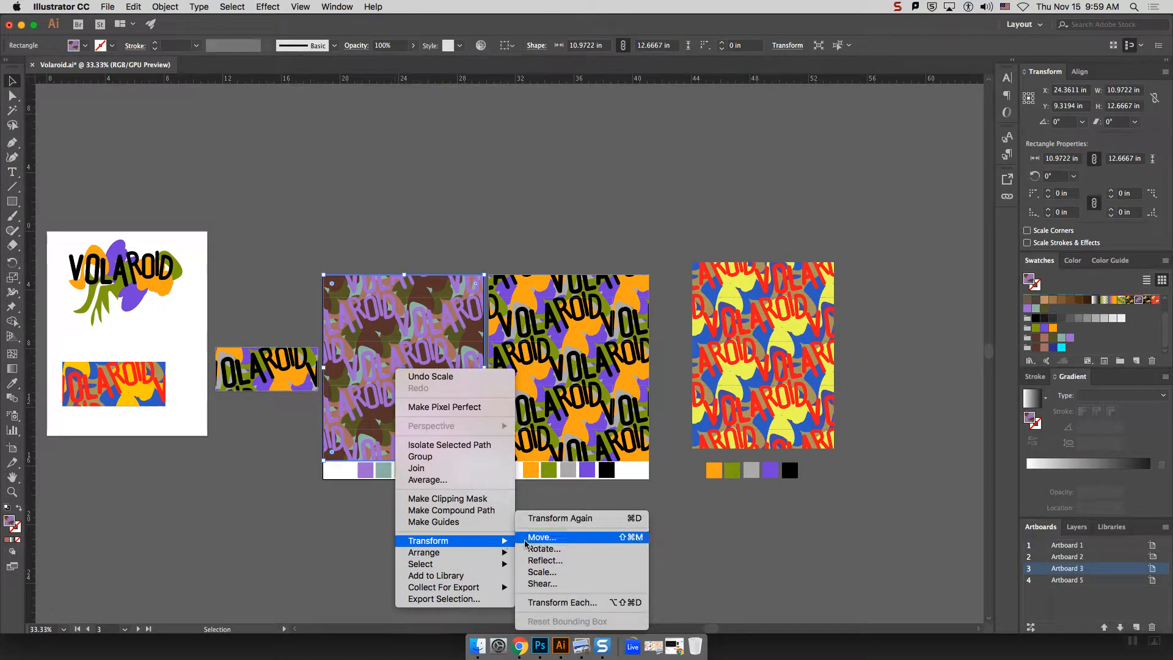
left_click(556, 575)
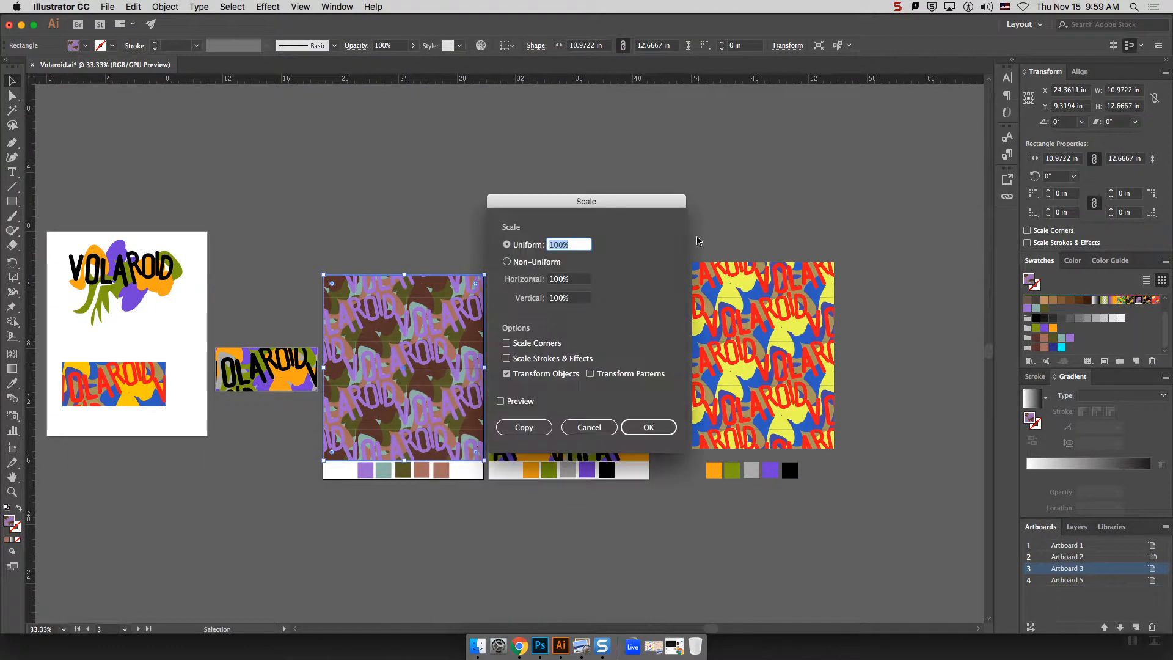
left_click(590, 373)
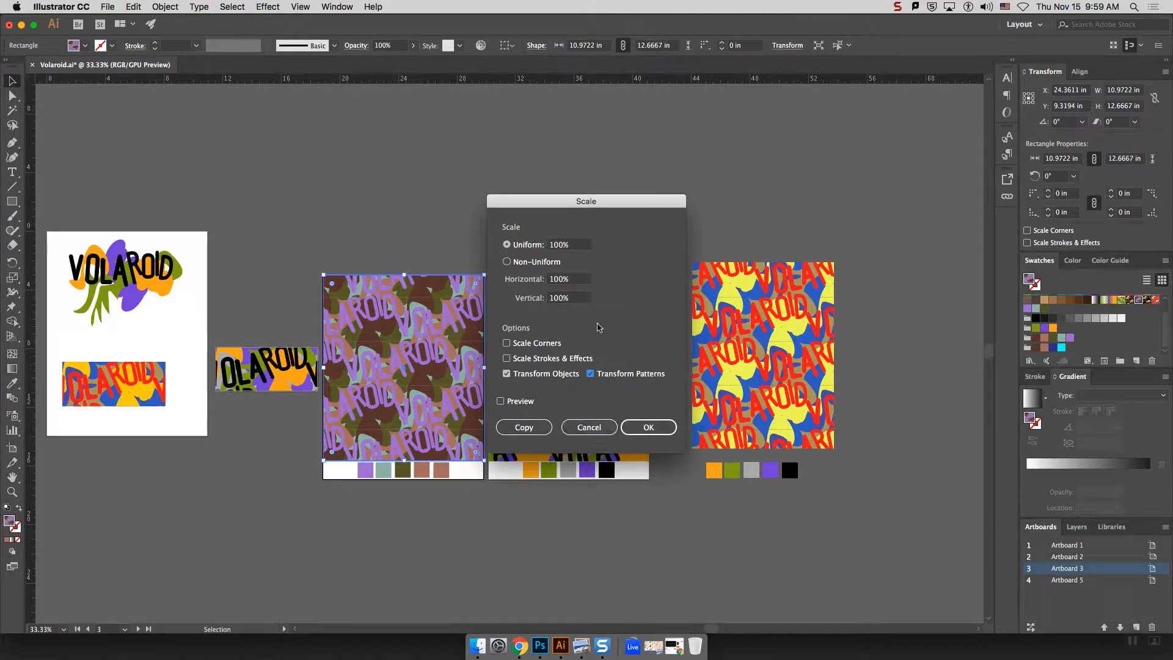
left_click(575, 245)
key("Down")
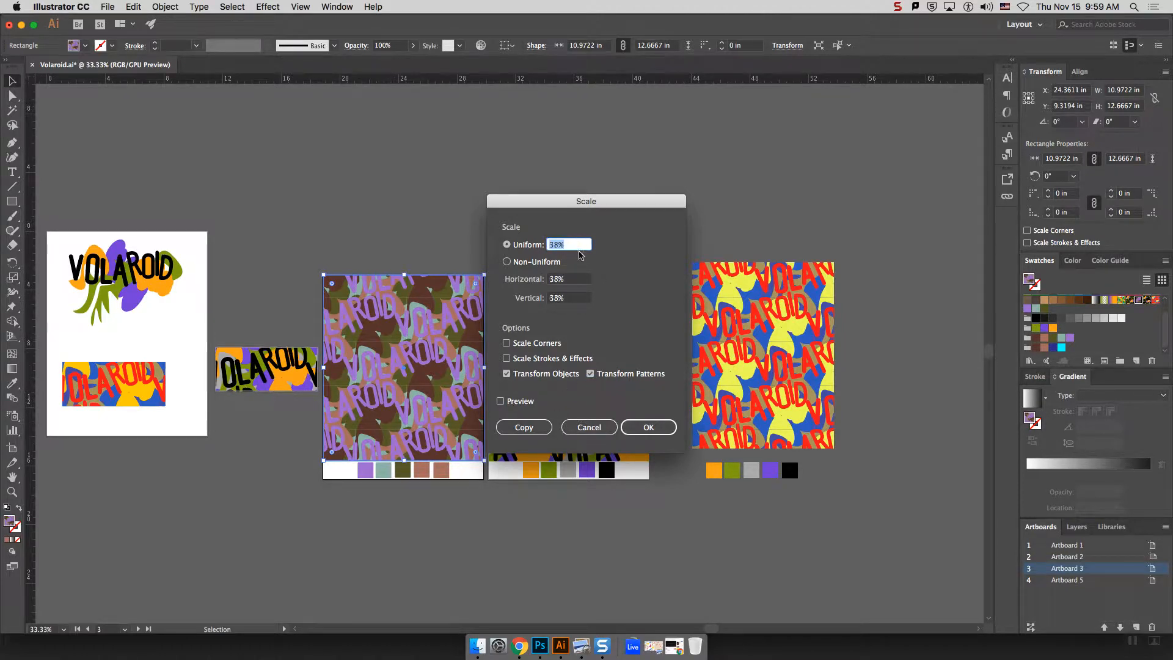
type("348")
key("Tab")
left_click(500, 401)
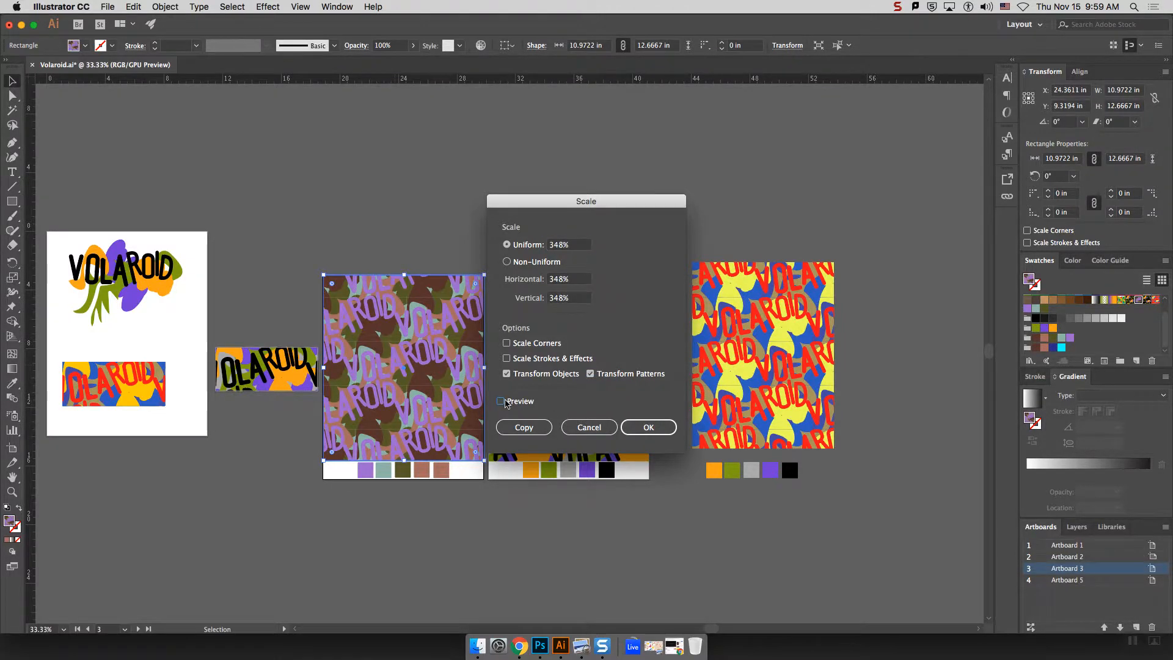
left_click(553, 375)
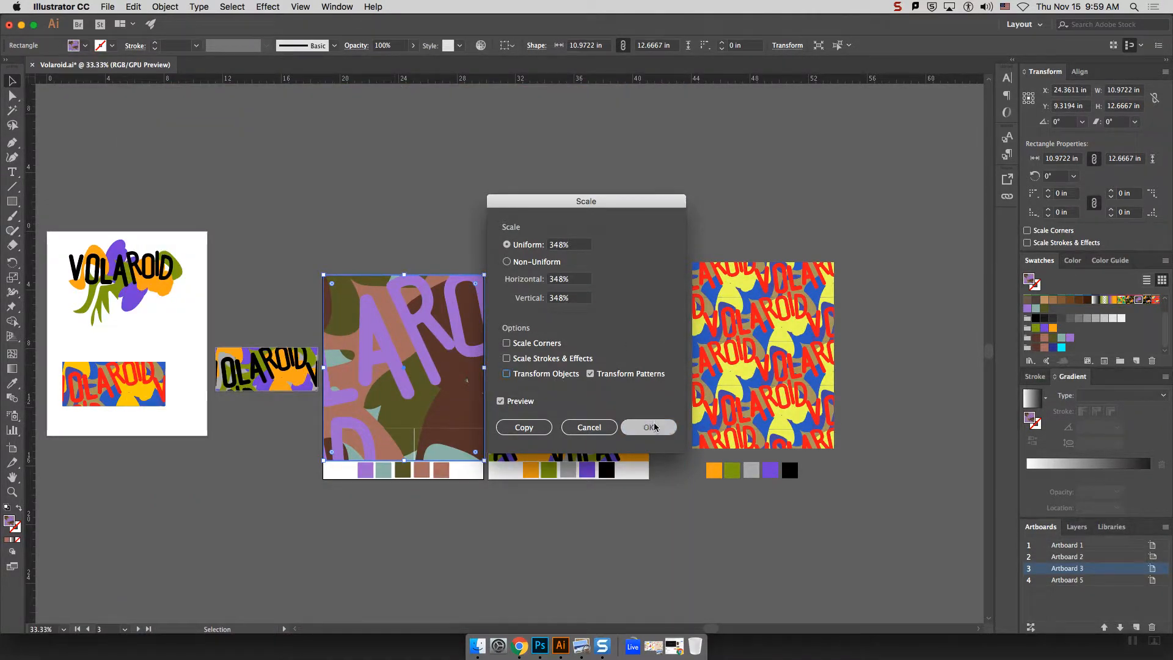
left_click(669, 427)
Step: Try narrowing the black-lettered pattern rectangle, and restore it to the artboard's full width of about 11 in
left_click(648, 367)
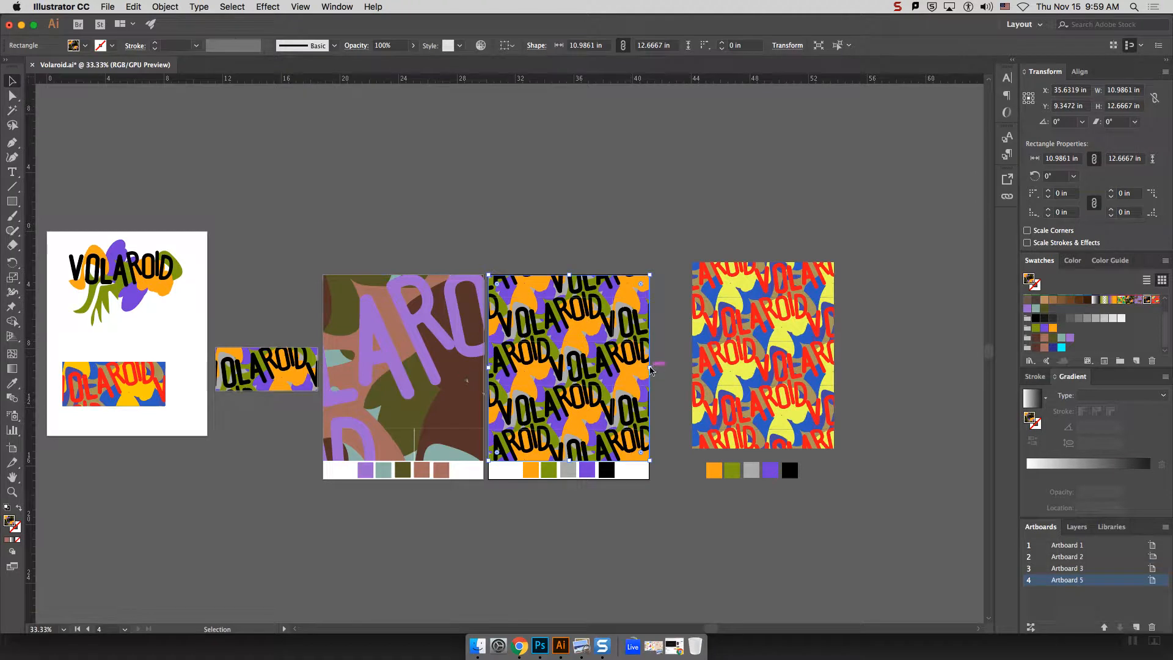
left_click_drag(651, 367, 648, 369)
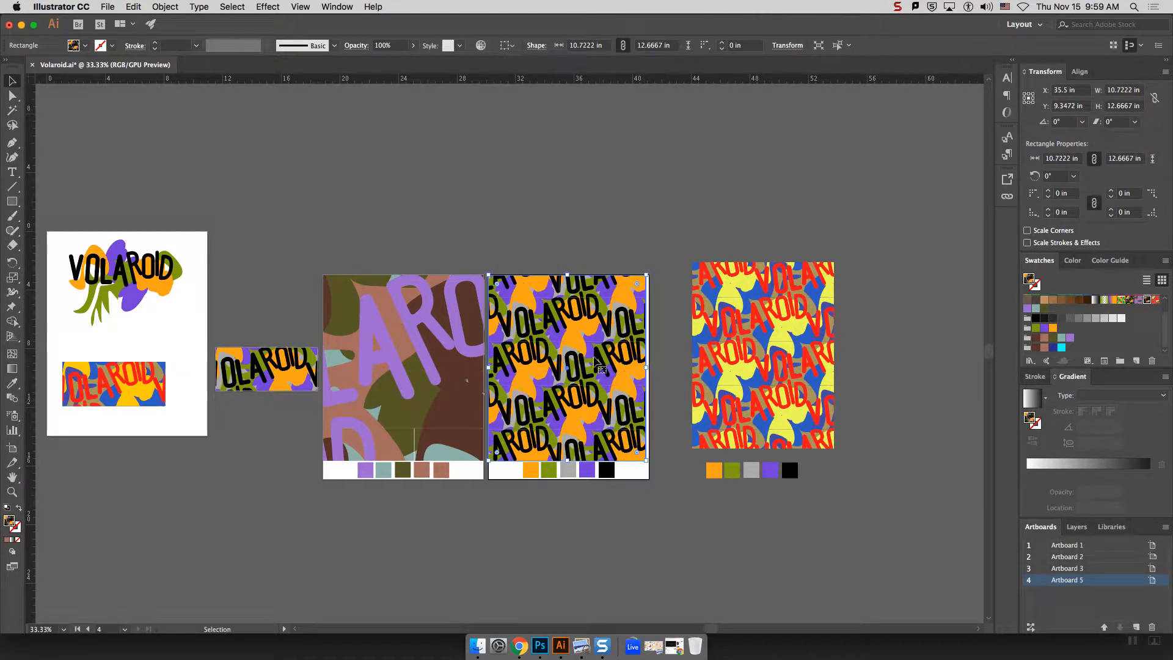
key("super+z")
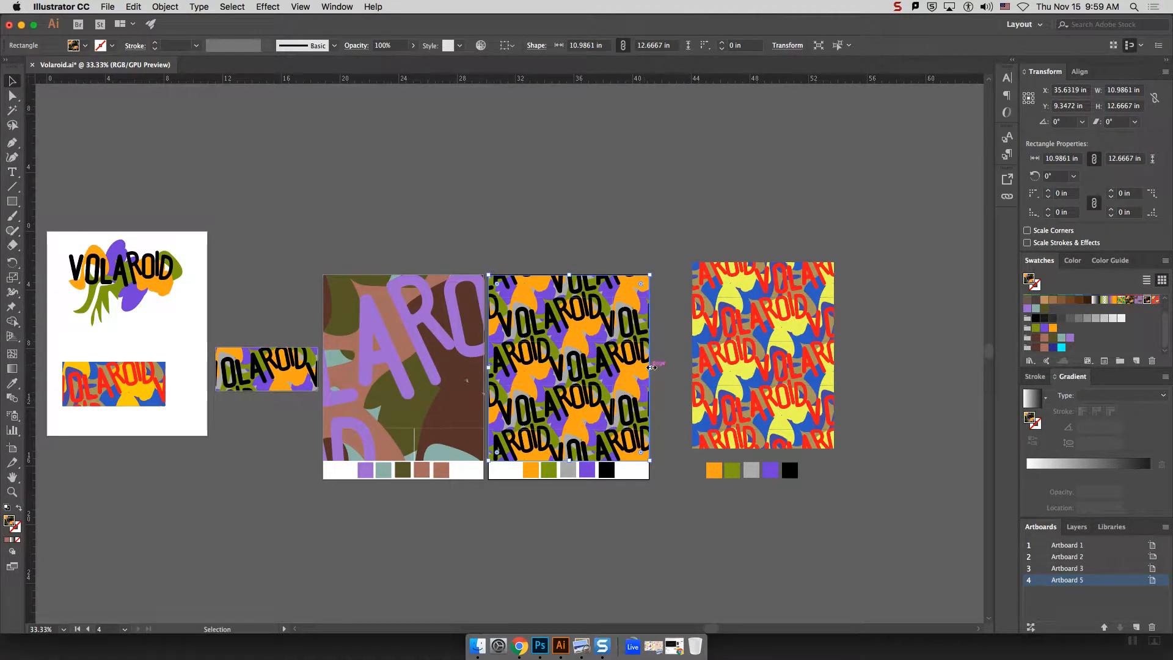
left_click_drag(651, 367, 607, 373)
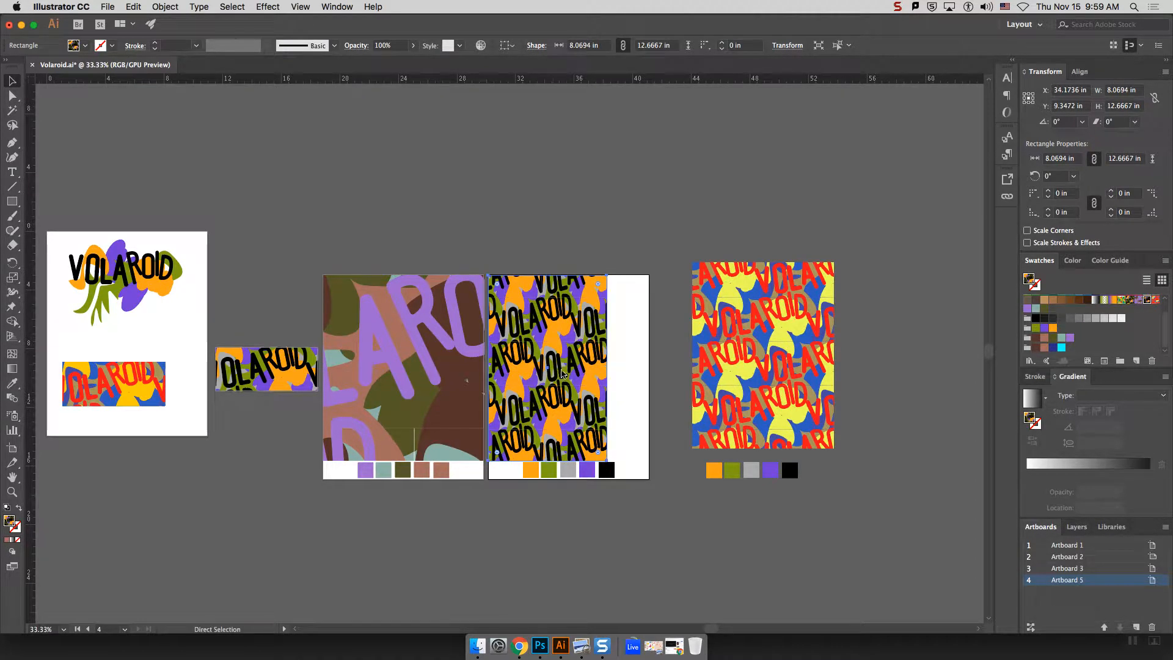
key("v")
left_click(813, 359)
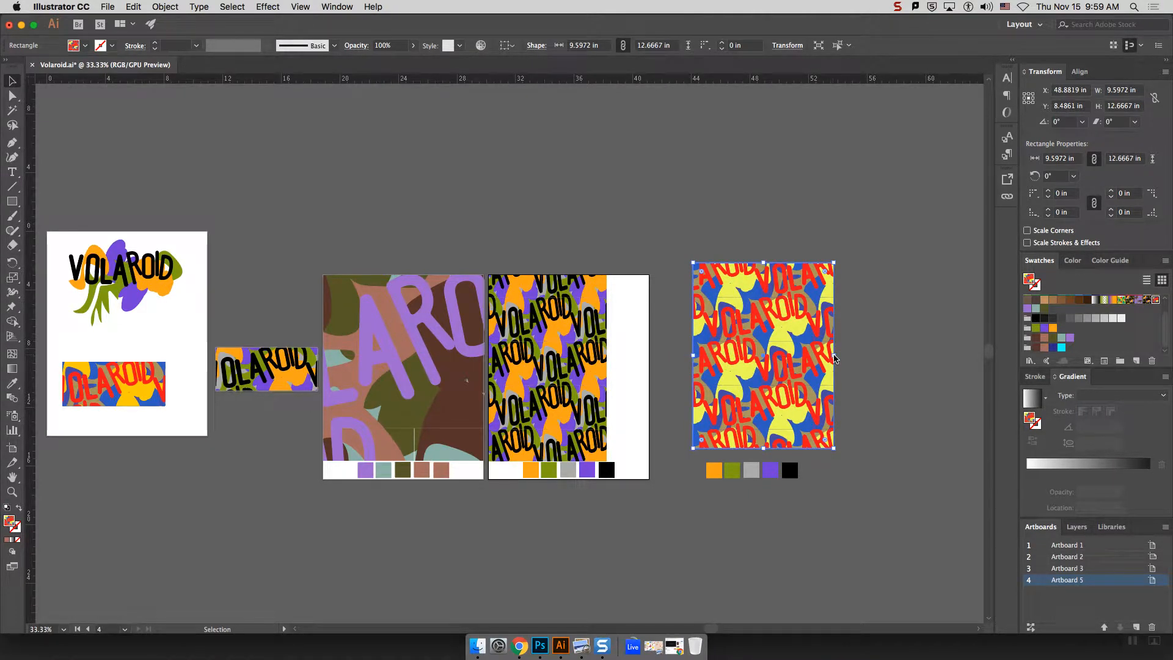
key("super+z")
right_click(590, 363)
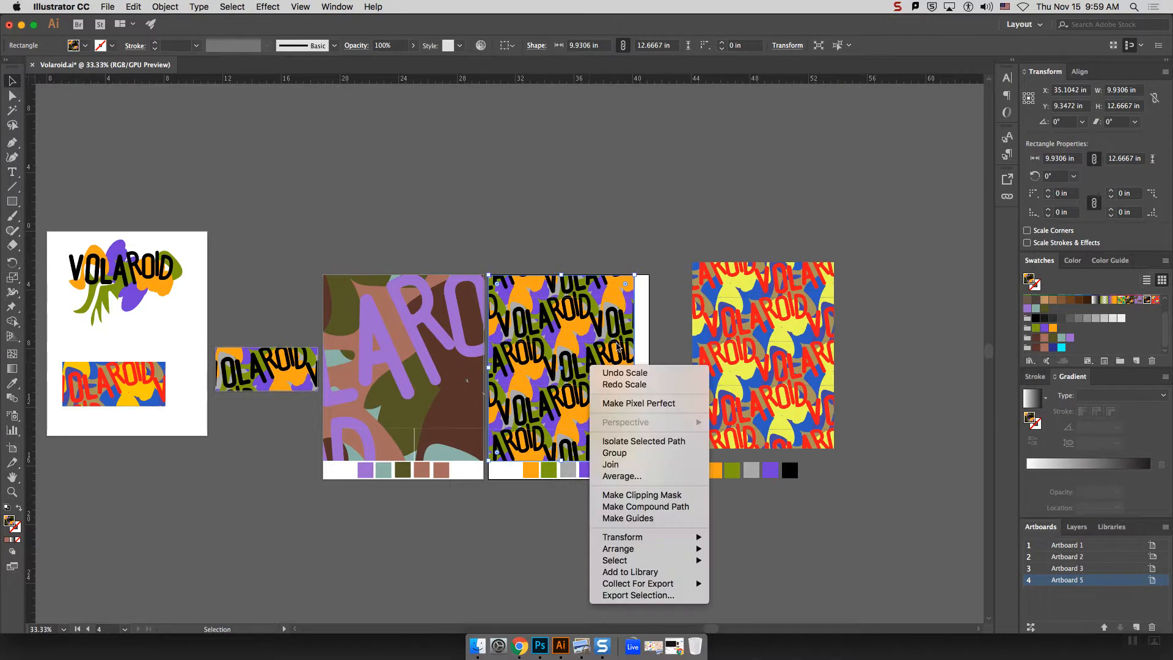
left_click(656, 318)
left_click_drag(624, 339, 640, 339)
Step: Preview scaling the black-lettered rectangle at 348% with Transform Objects on and Transform Patterns off, and apply it at 100% instead
right_click(581, 350)
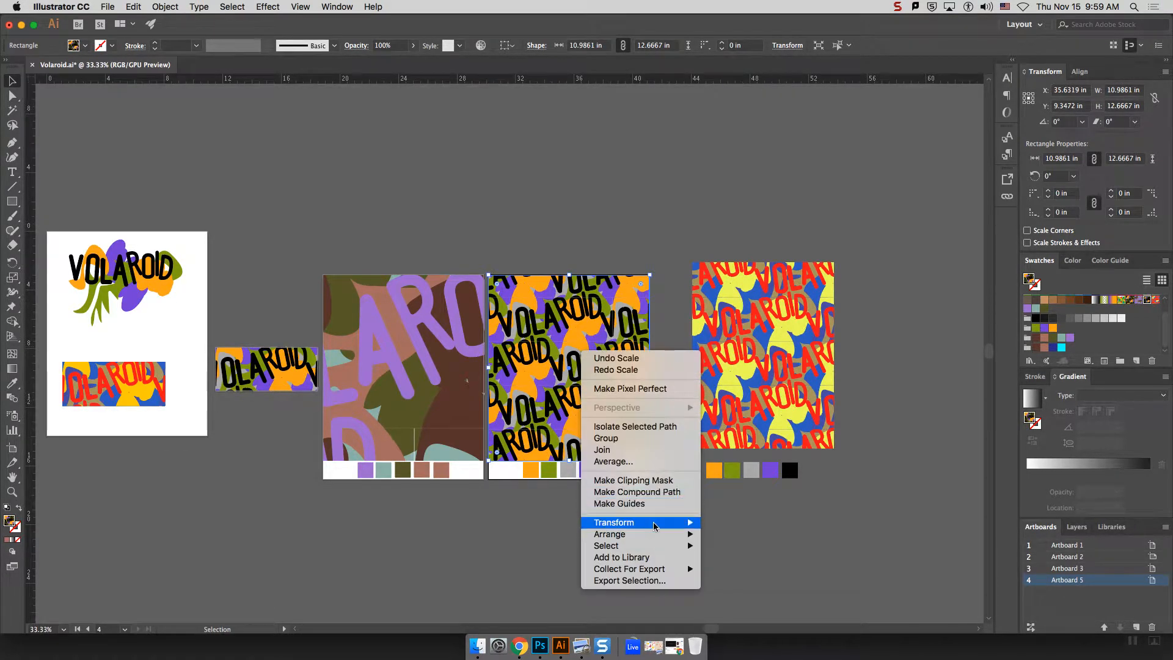
mouse_move(701, 527)
left_click(718, 572)
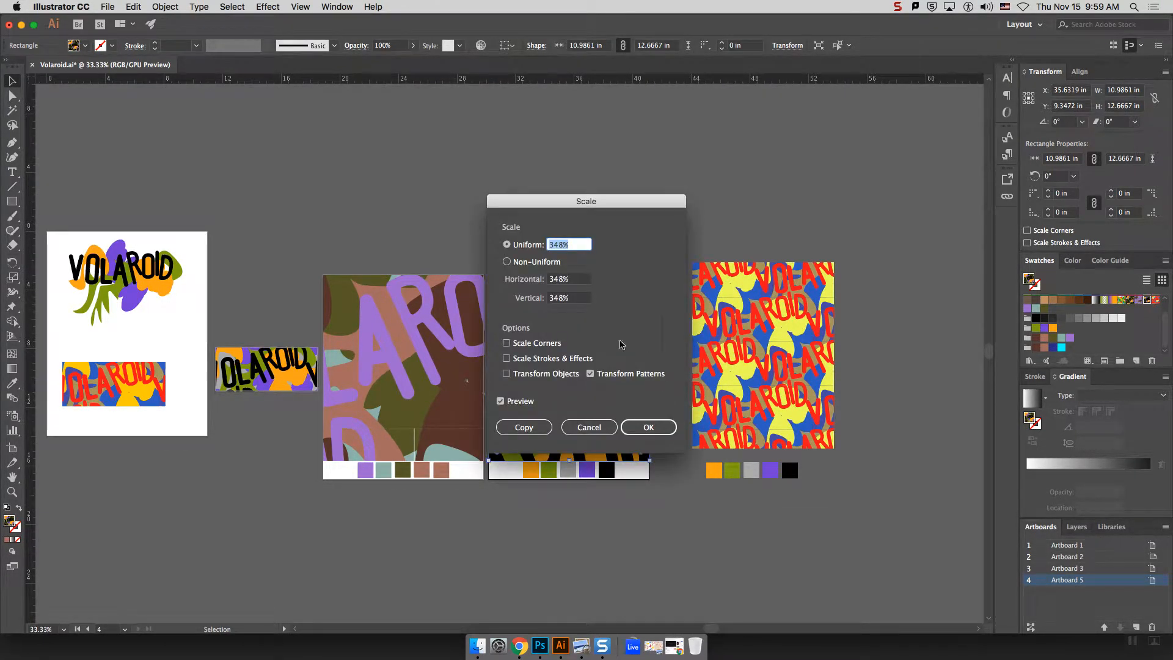
left_click(588, 374)
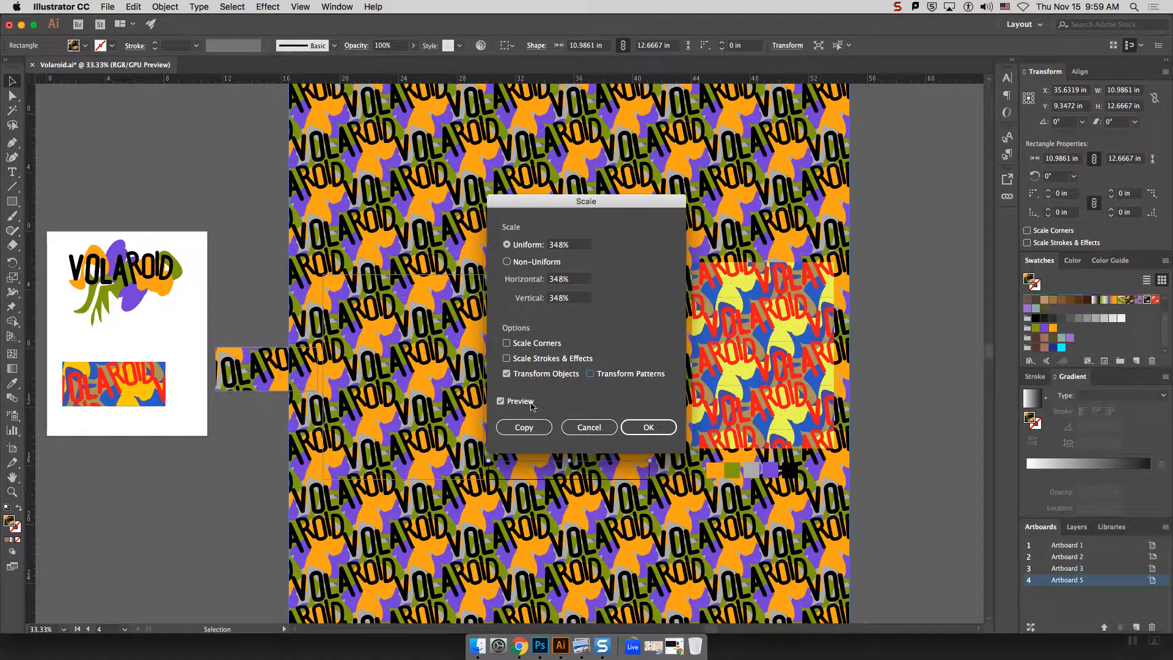
left_click(581, 244)
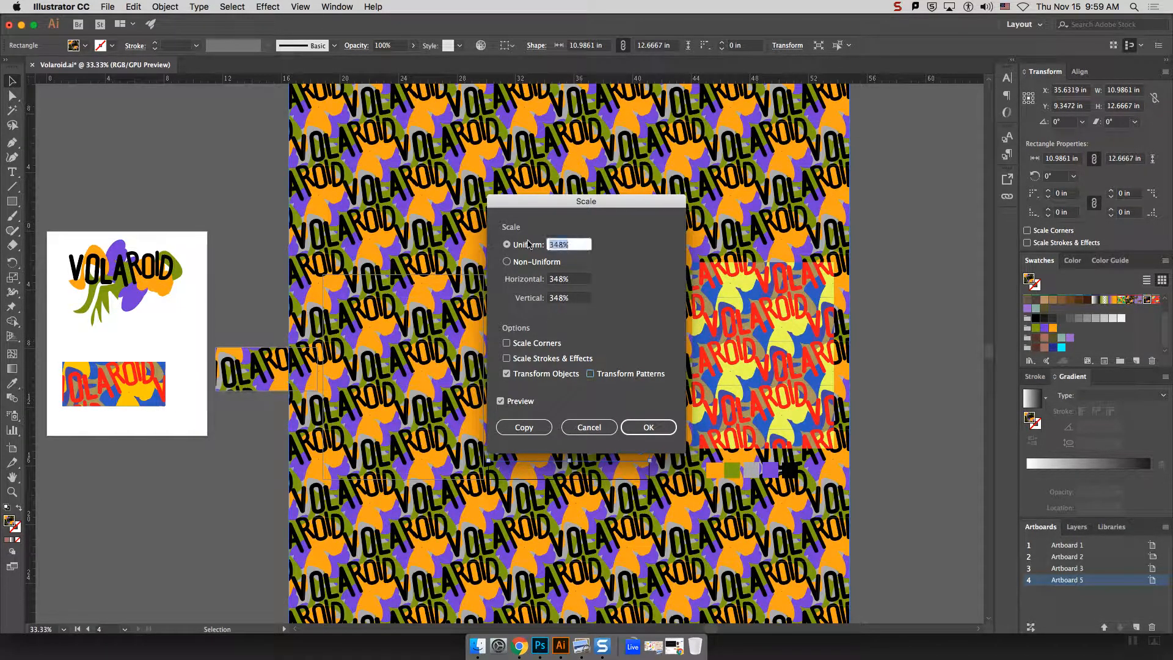
type("100")
key("Tab")
left_click(646, 428)
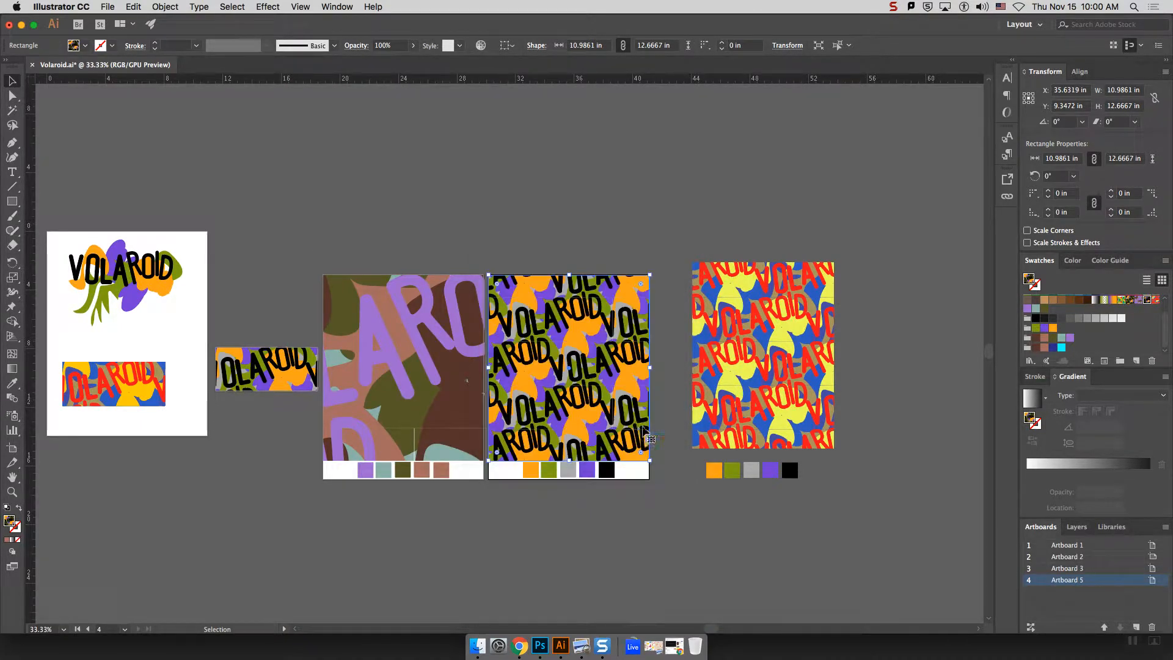
Step: Place the red-lettered pattern rectangle over the right half of the black-lettered pattern on Artboard 5, about 5.97 in wide
scroll(651, 416, "right", 1)
left_click(731, 333)
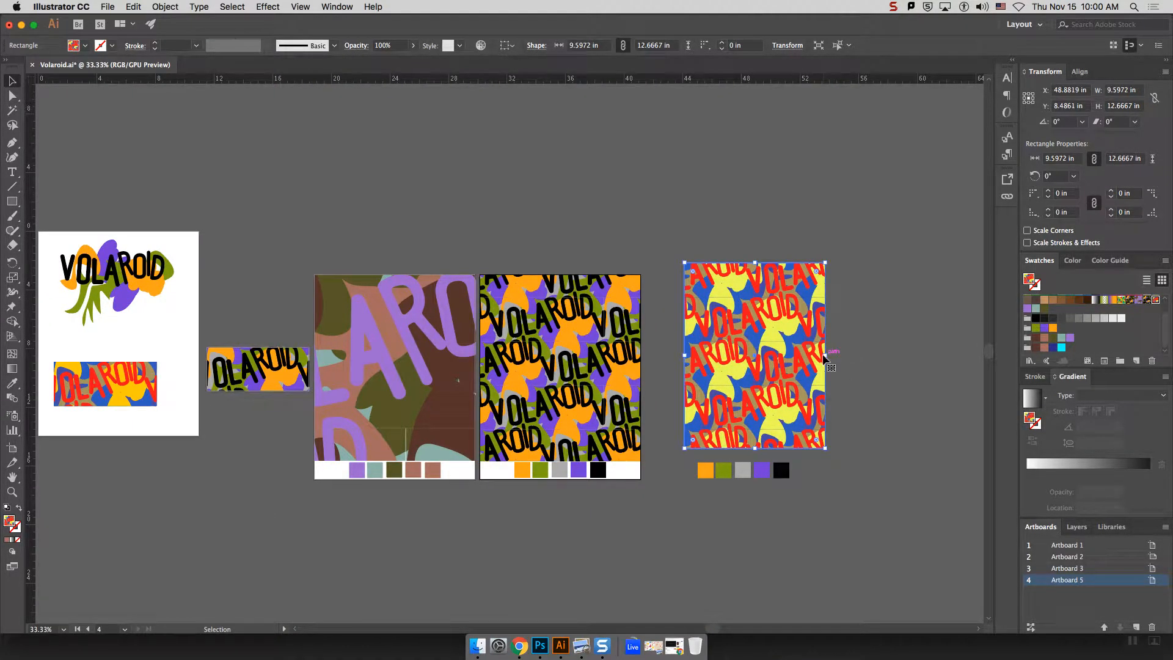
left_click_drag(825, 361, 641, 368)
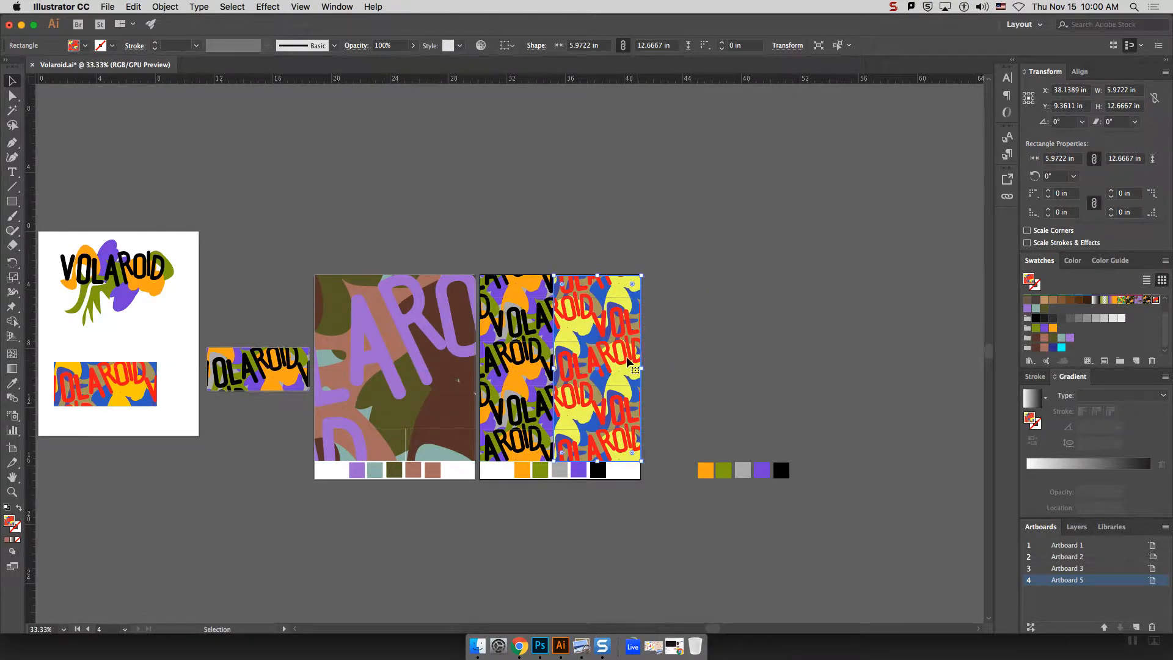
left_click(565, 240)
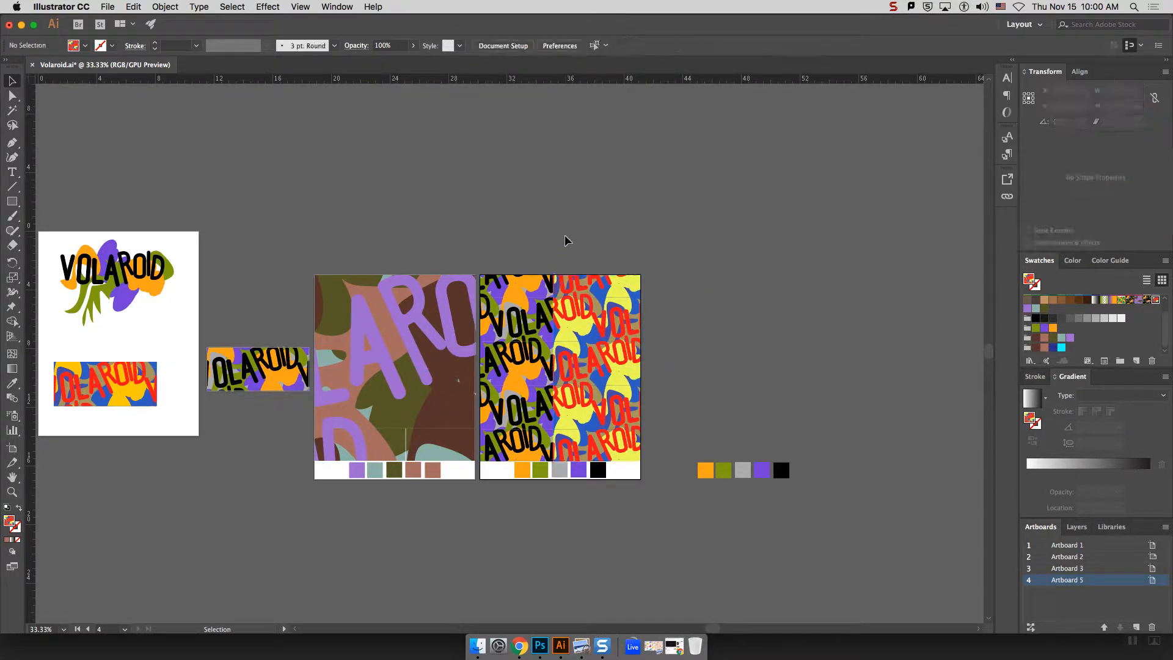
left_click(557, 306)
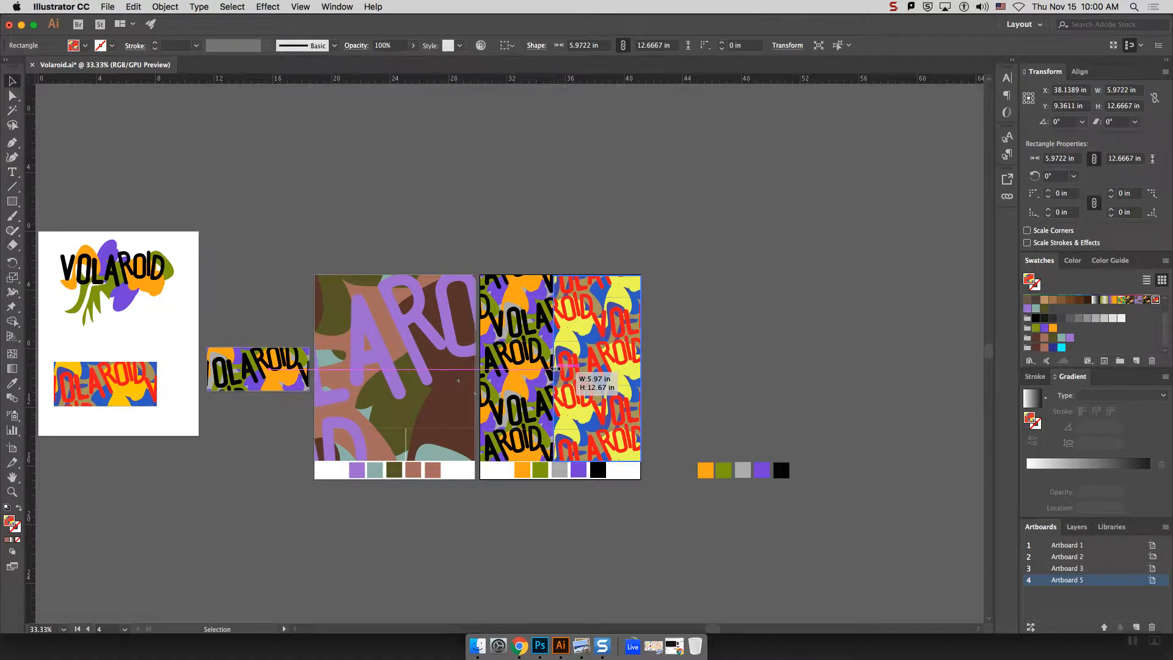
left_click(547, 236)
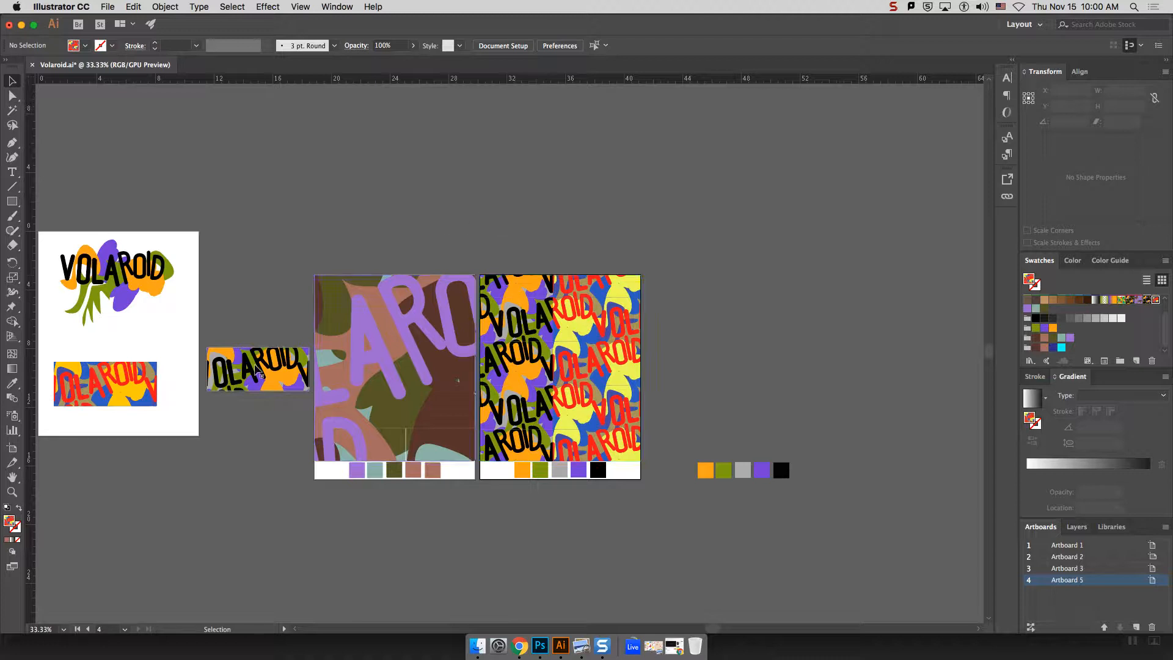
Step: Place a copy of the brown and purple pattern rectangle directly above the original on Artboard 3
left_click(412, 364)
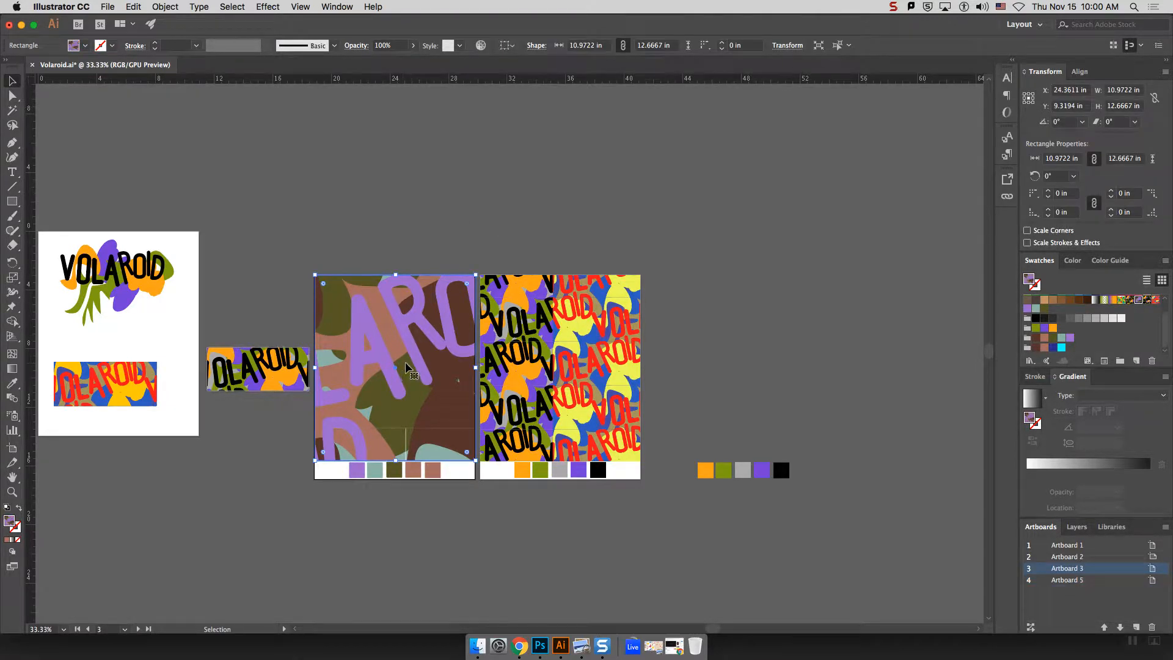
left_click_drag(410, 361, 402, 142)
right_click(415, 178)
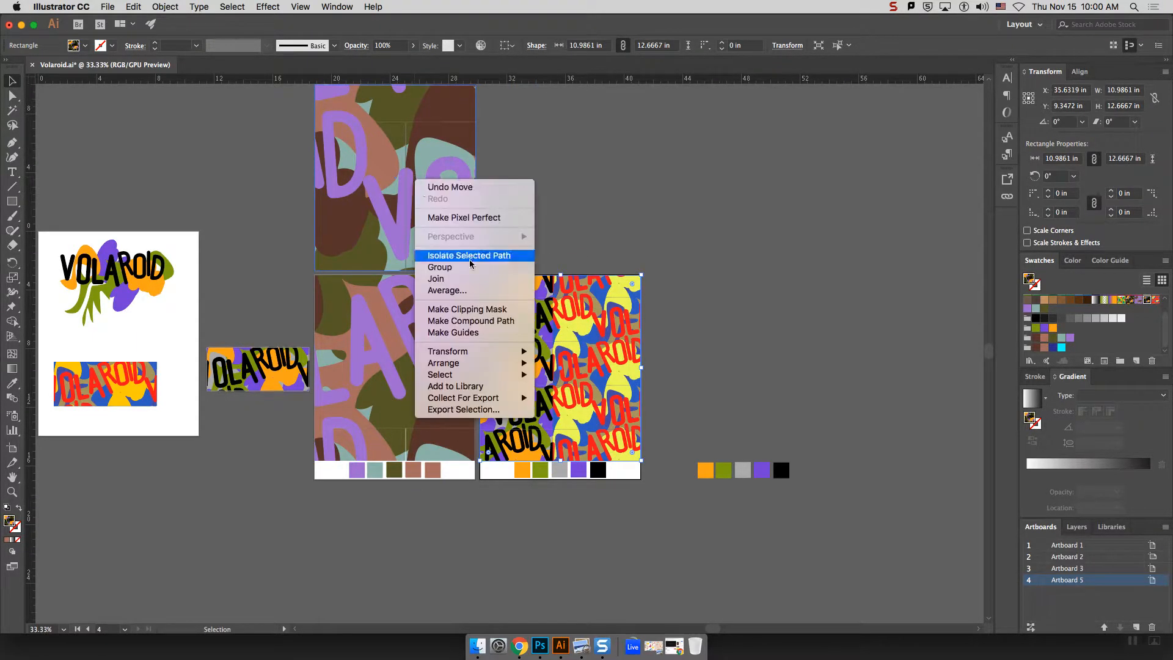
mouse_move(485, 363)
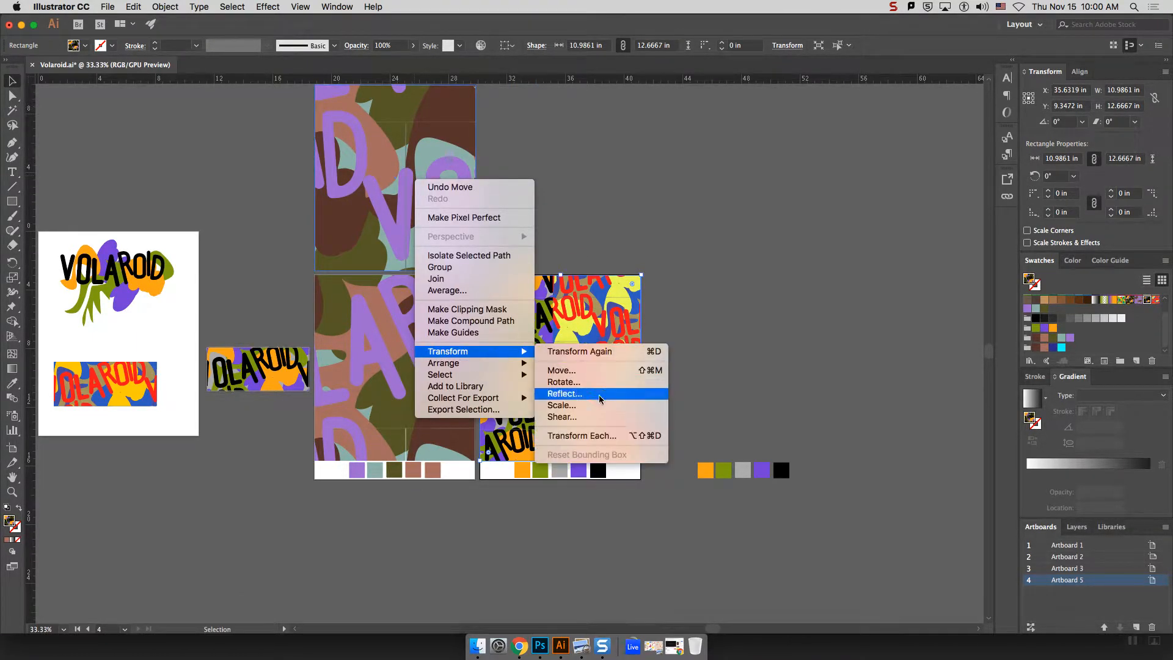
left_click(602, 406)
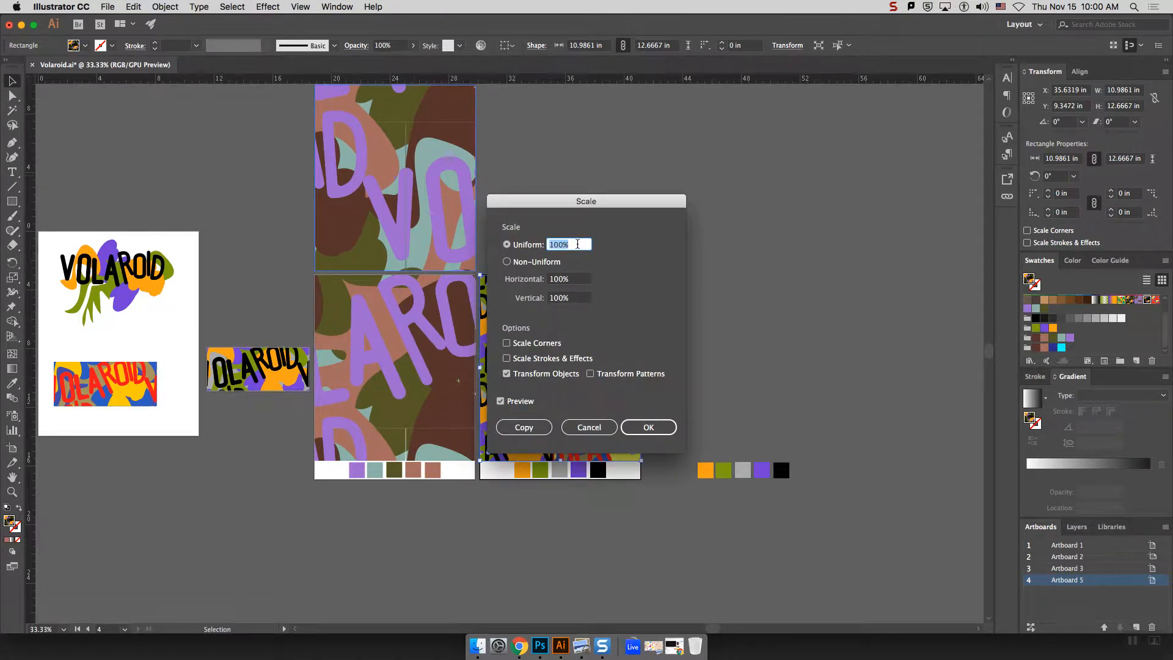
type("25")
left_click(573, 279)
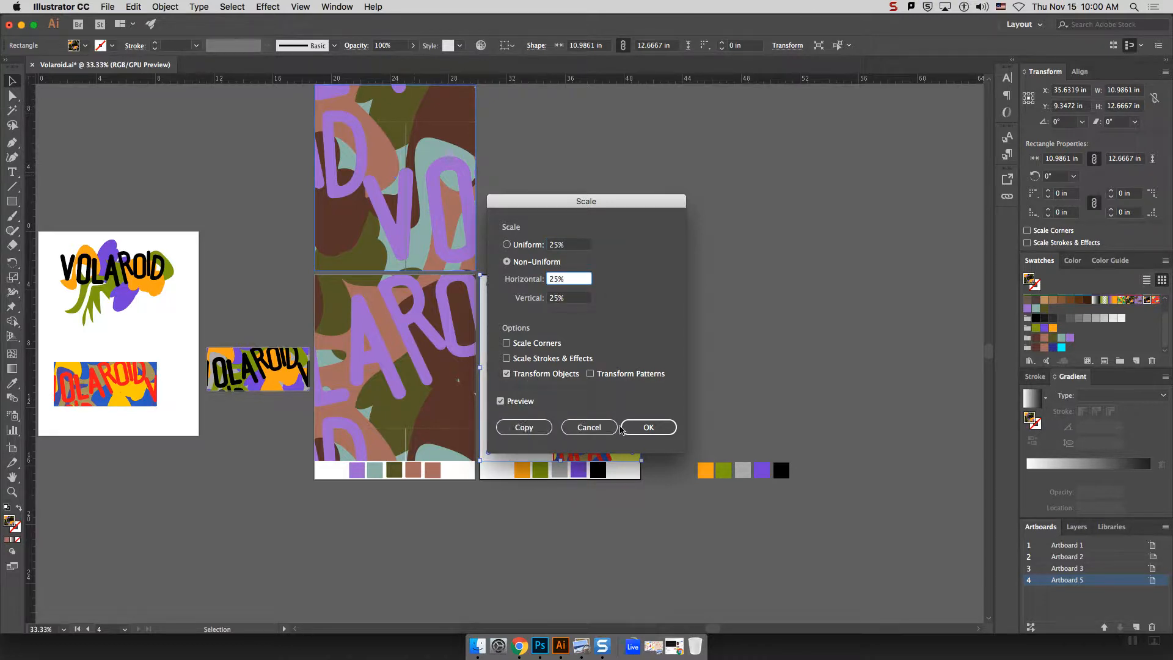
left_click(589, 427)
Step: Scale only the pattern fill of the brown and purple copy above Artboard 3 uniformly to 25%, with Transform Patterns on and Transform Objects off
left_click(441, 194)
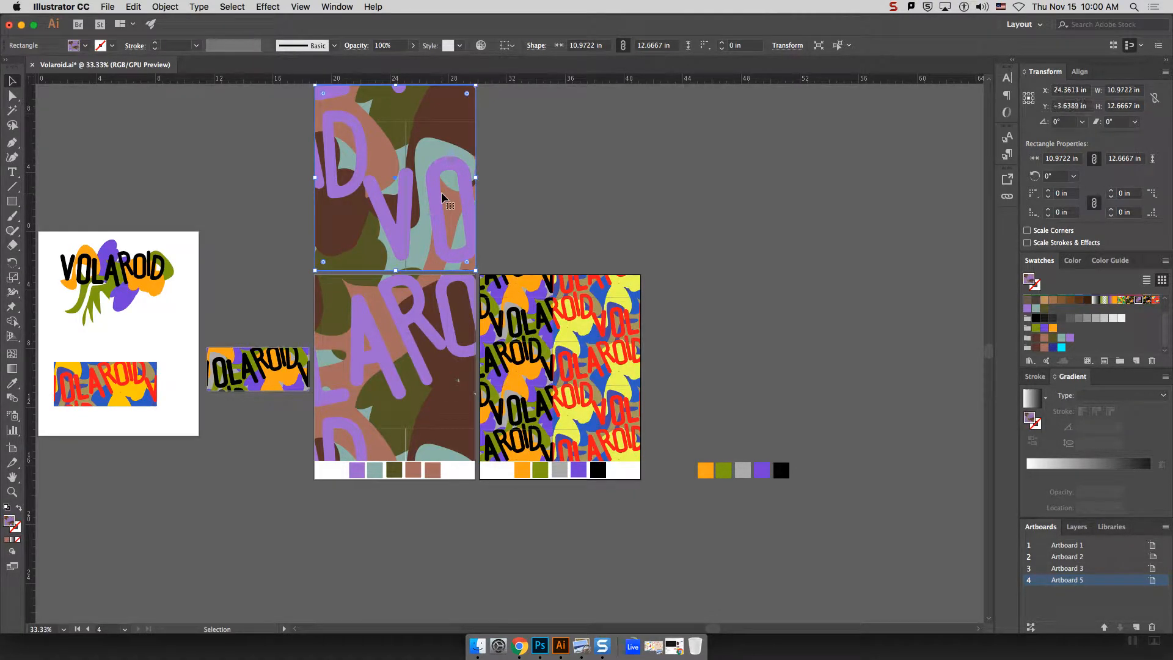
right_click(427, 205)
mouse_move(510, 377)
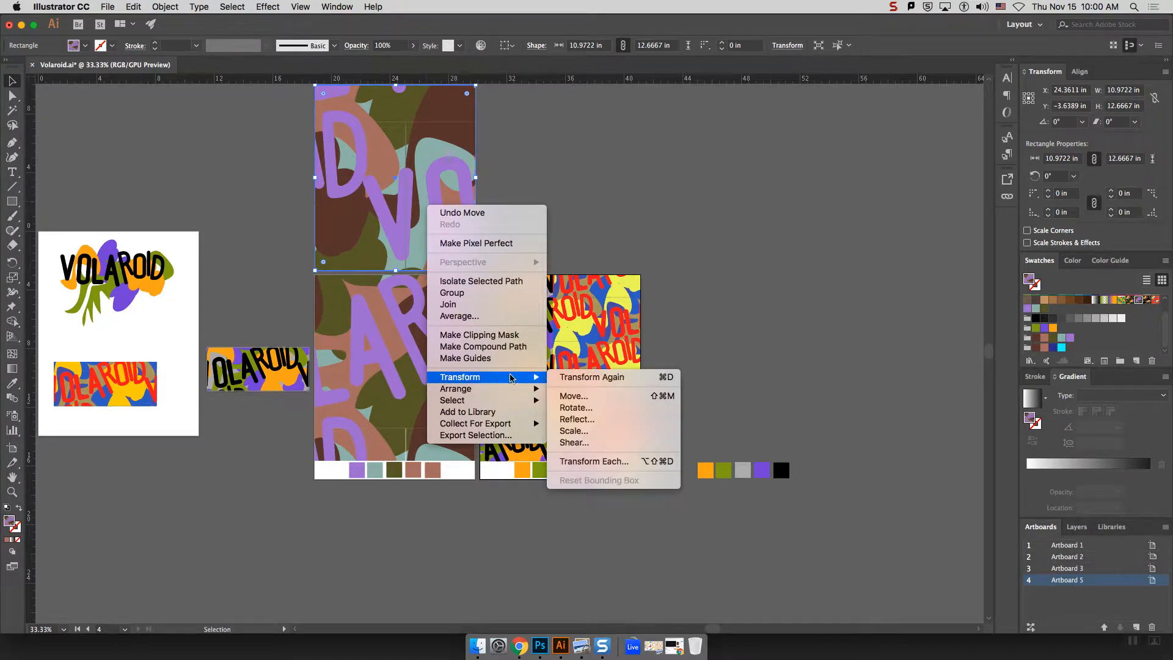
left_click(603, 433)
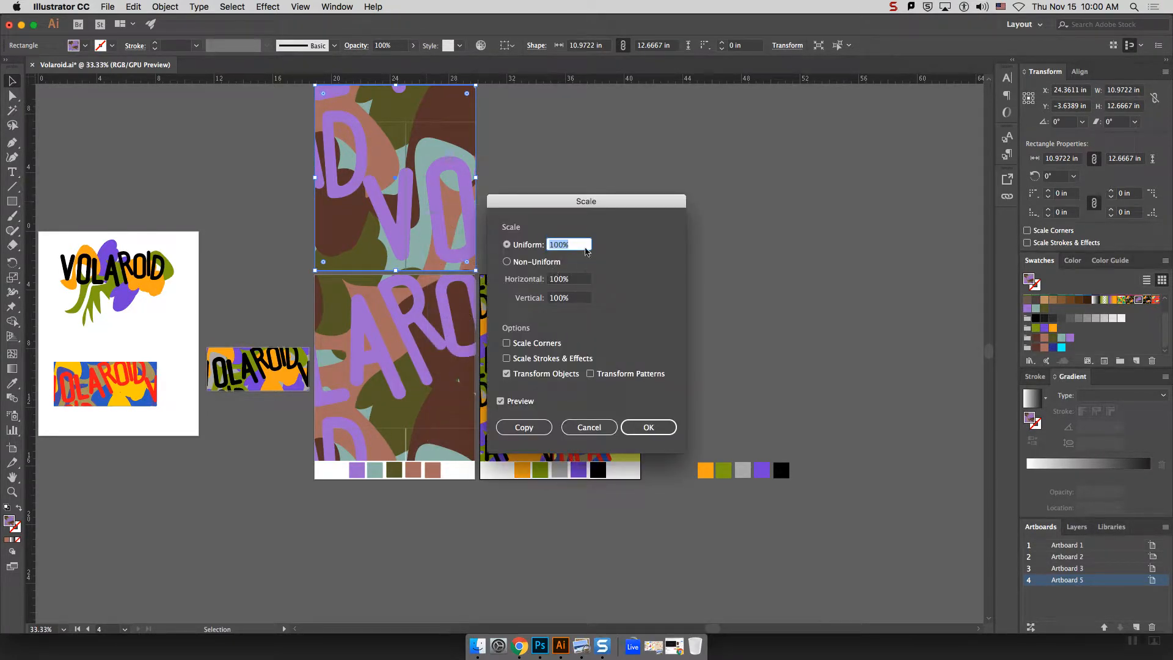
type("25")
left_click(590, 373)
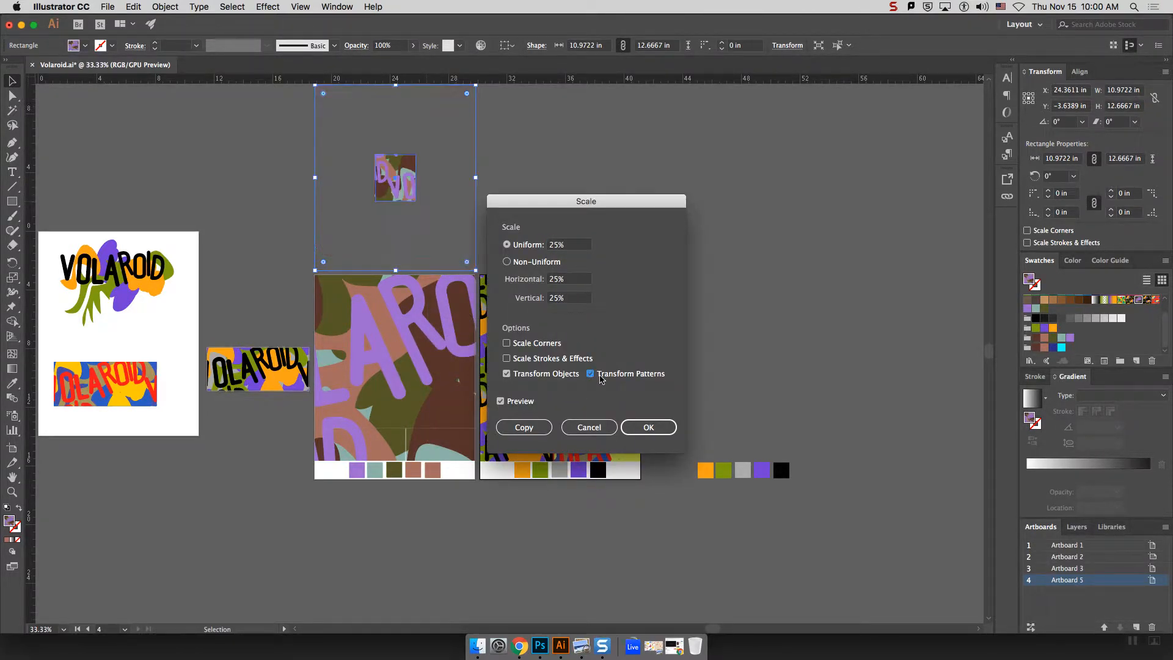
left_click(506, 373)
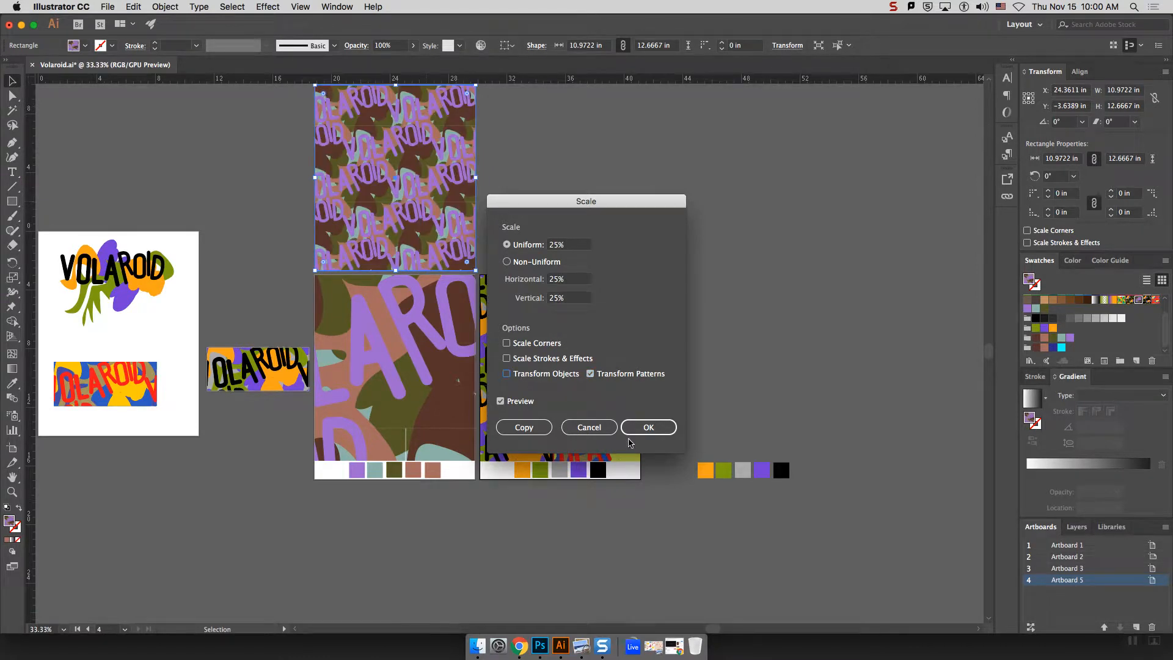
left_click(635, 429)
left_click(568, 131)
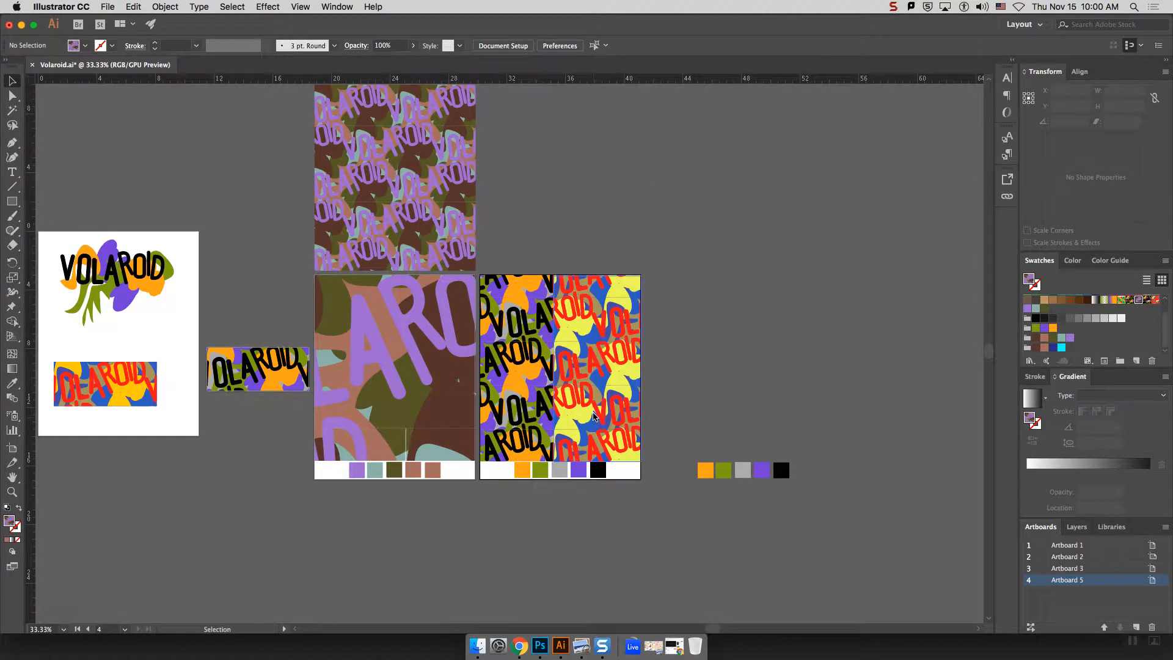
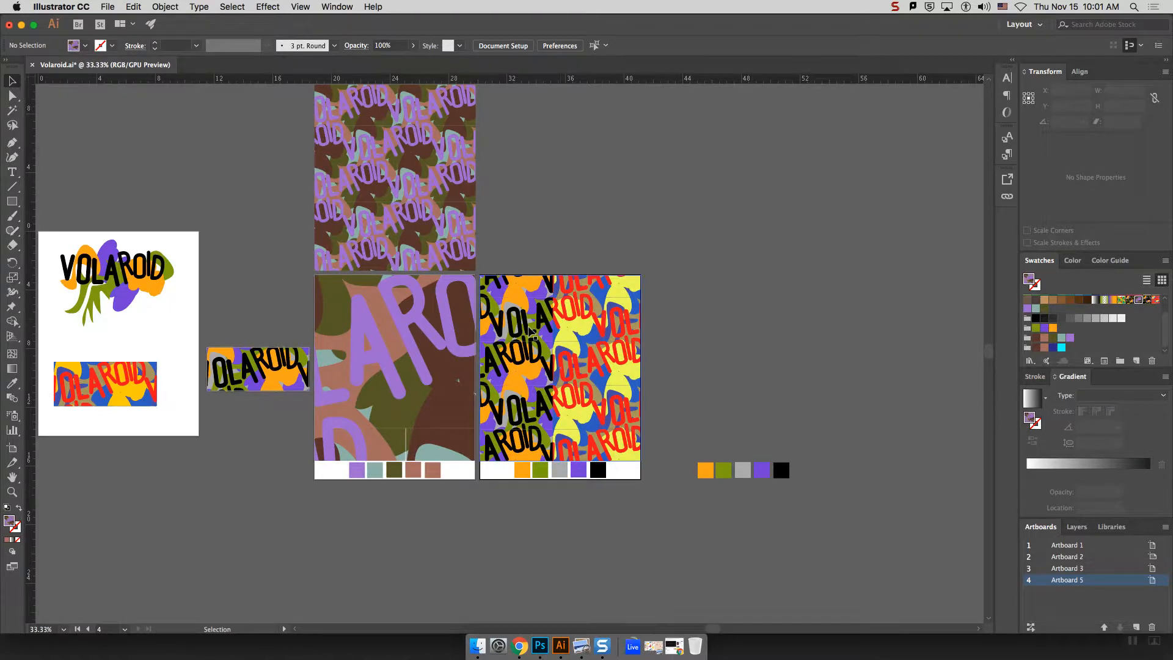
Step: Switch to Chrome and open the dafont.com website in a new tab by way of a Google search
left_click(520, 646)
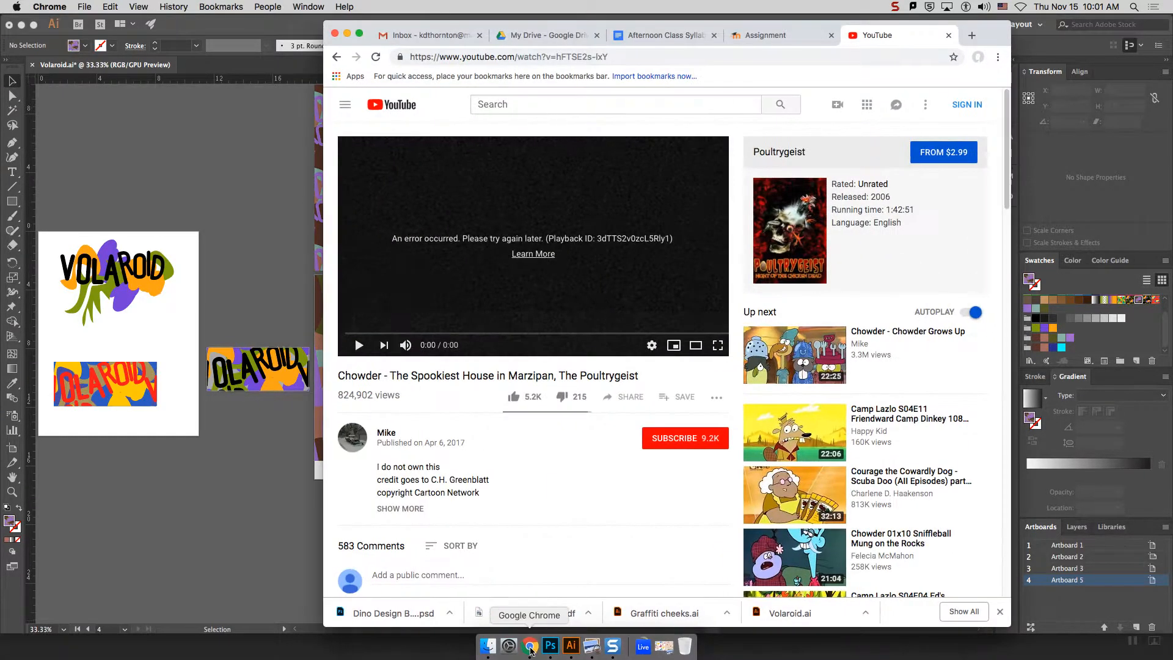
left_click(972, 36)
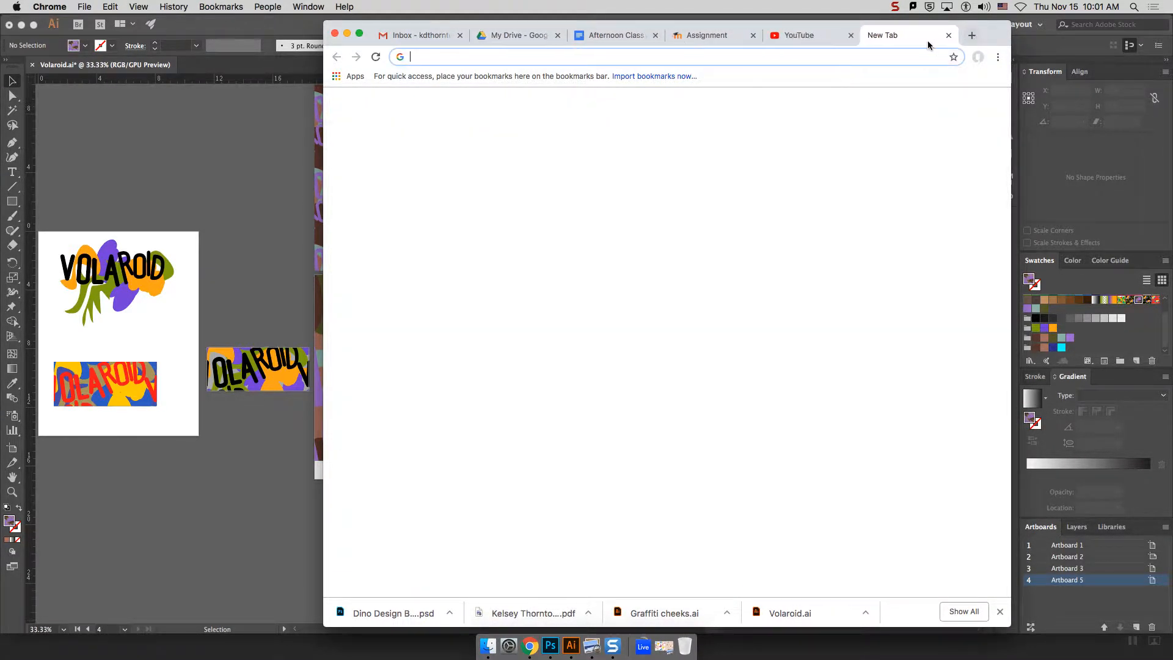
type("da")
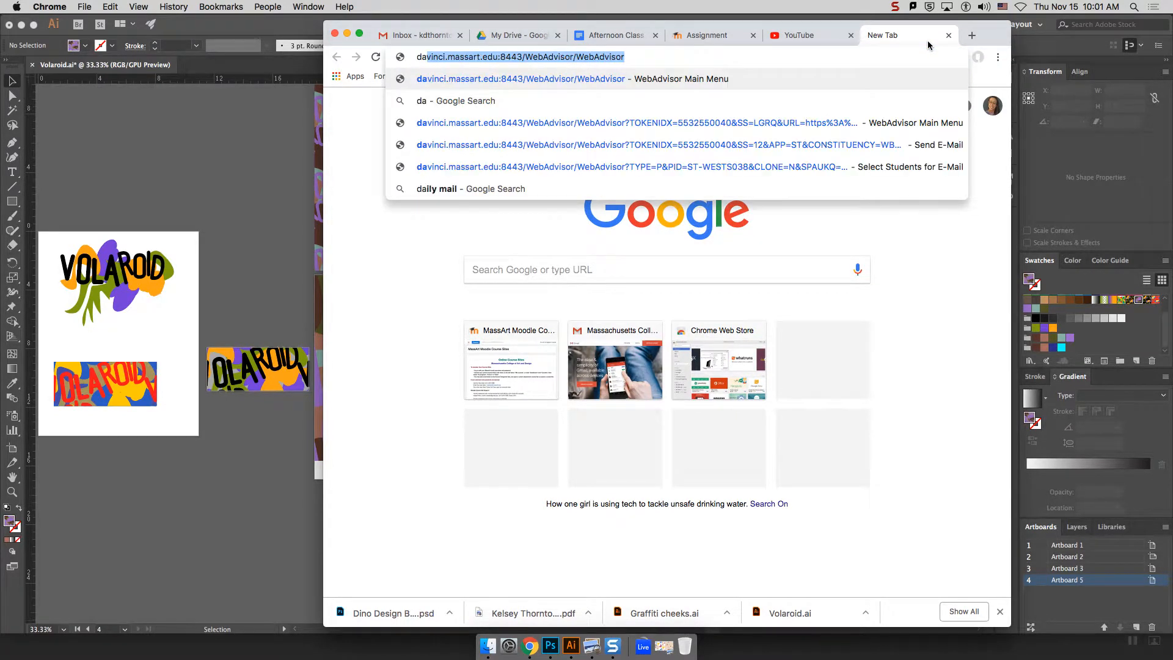
type("font.con")
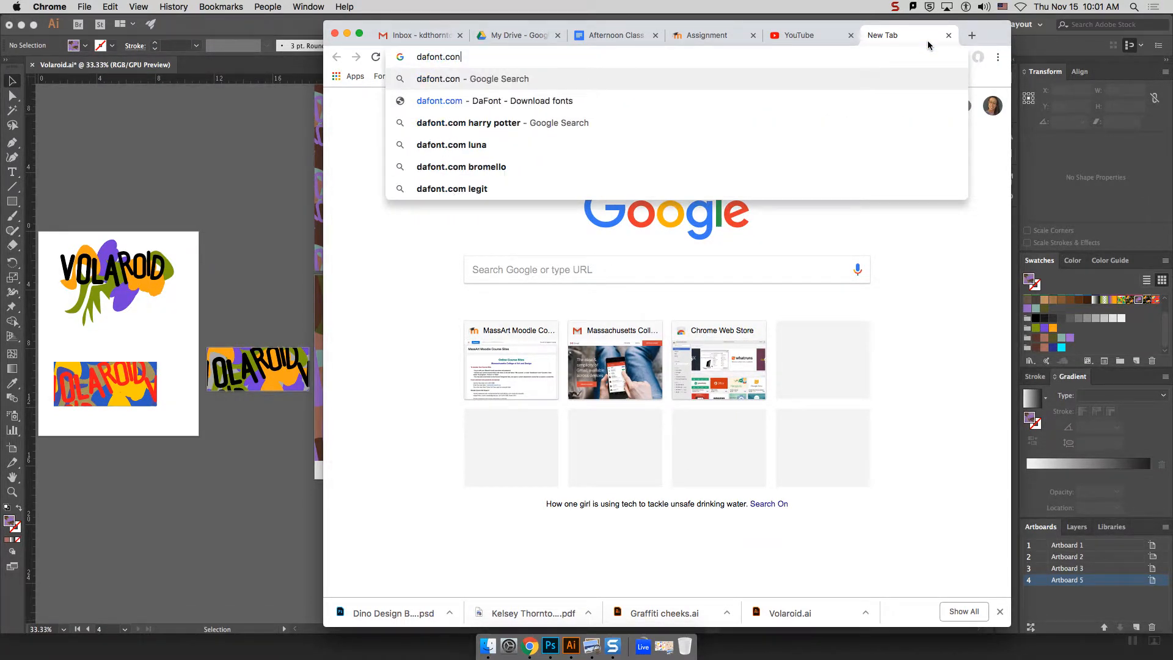
key("Return")
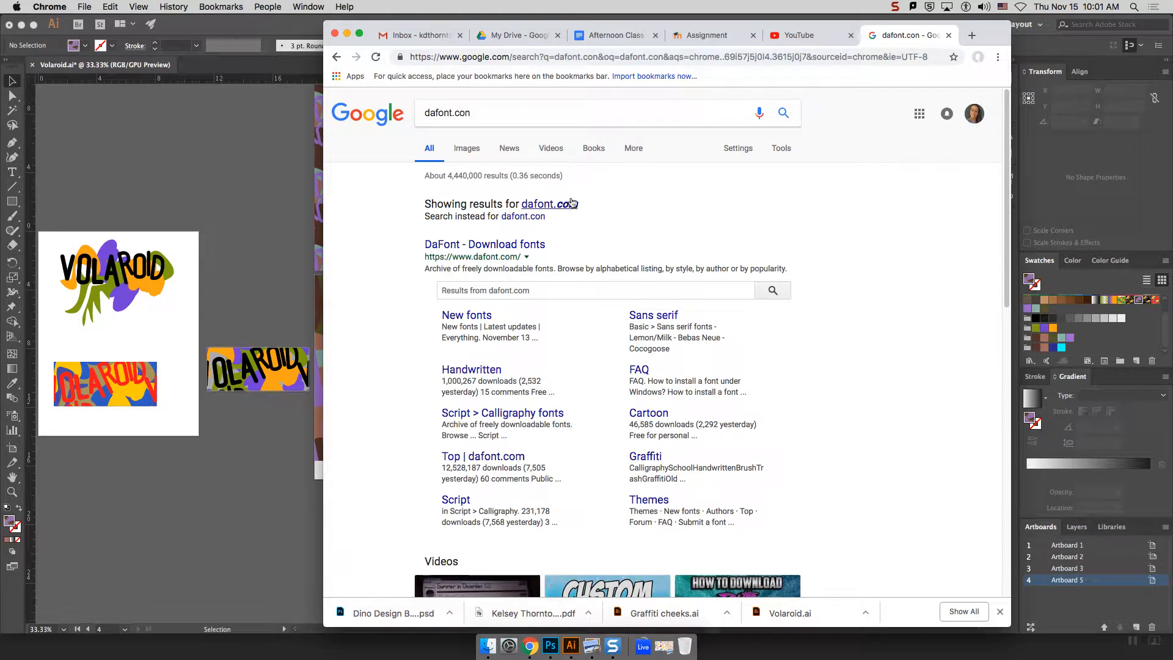
left_click(571, 204)
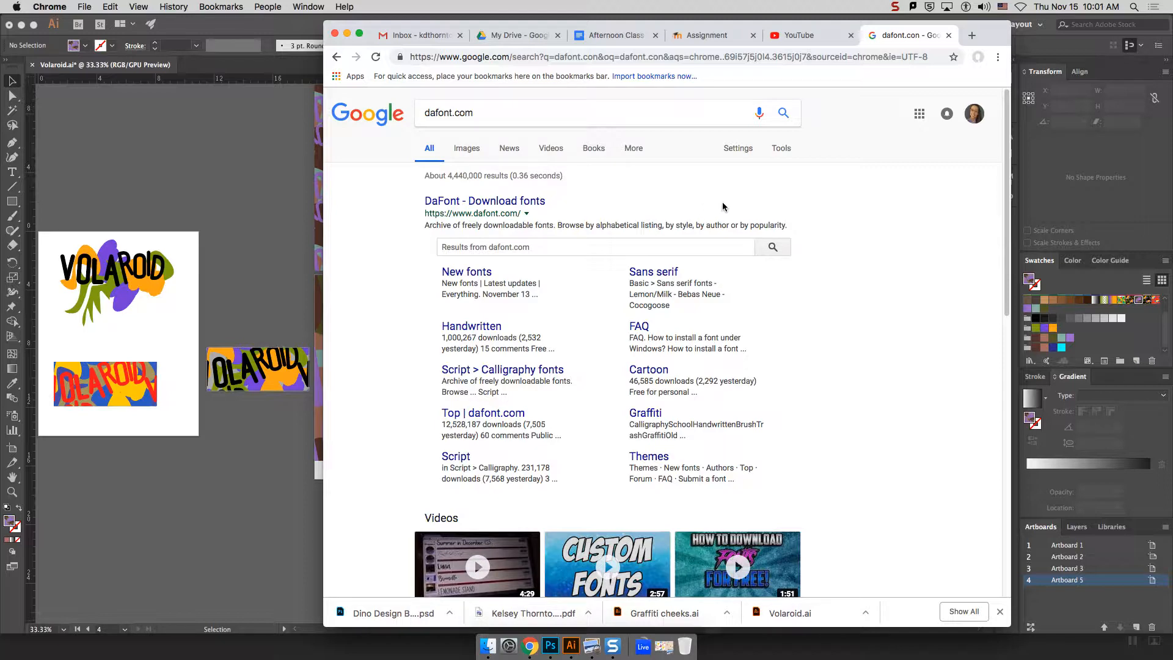
left_click(469, 203)
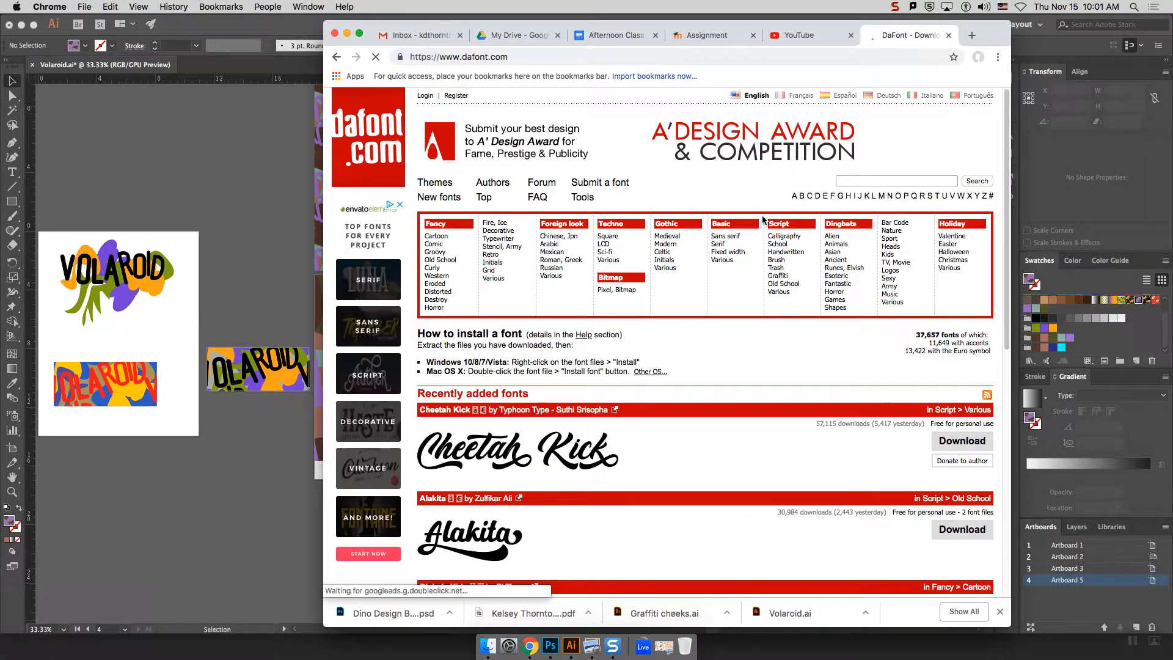
Step: Download the Richela Kids font from the recently added fonts, saving it to the Desktop as the zip archive richela_kids
scroll(641, 427, "down", 10)
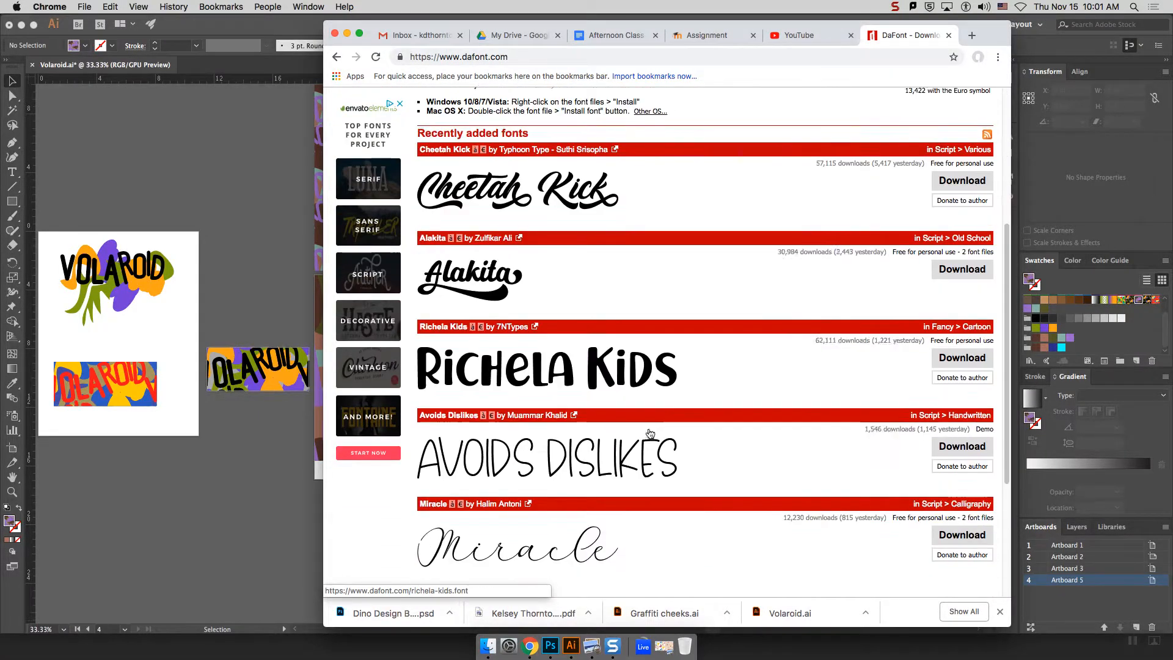
scroll(647, 431, "up", 10)
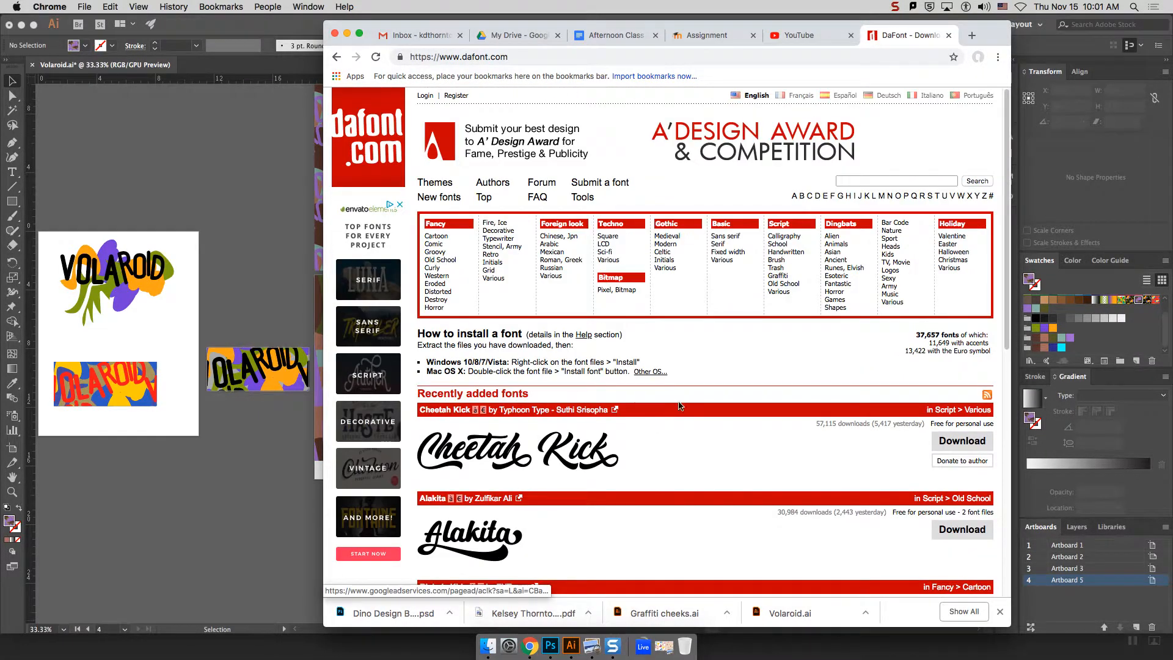
scroll(757, 354, "down", 3)
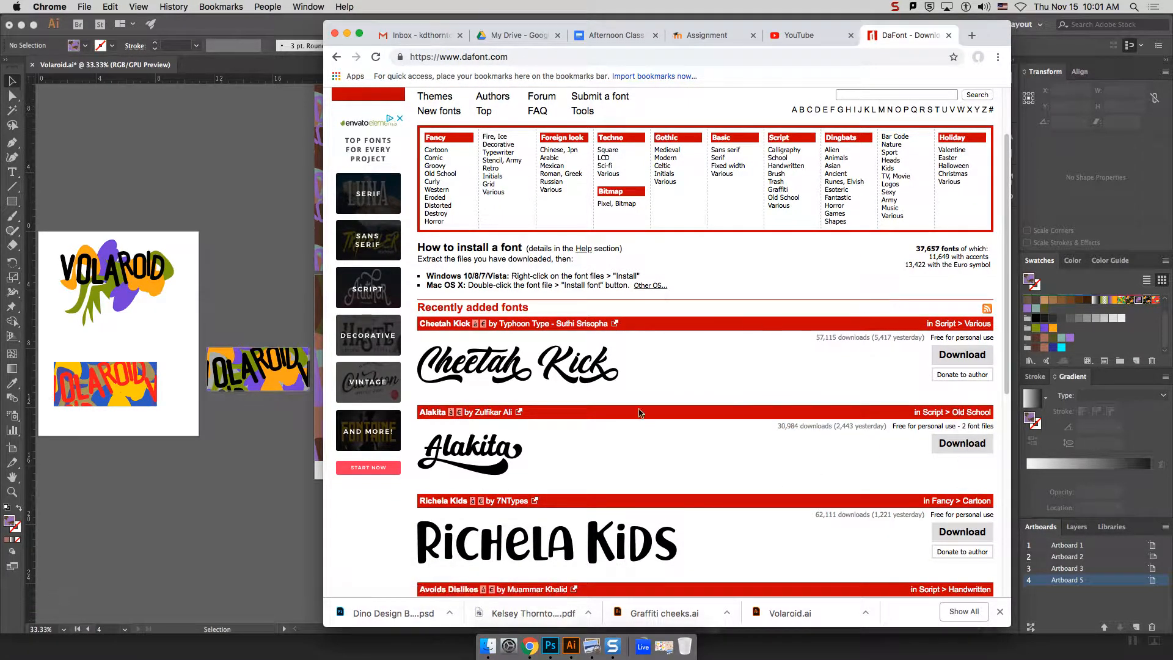
scroll(553, 469, "down", 2)
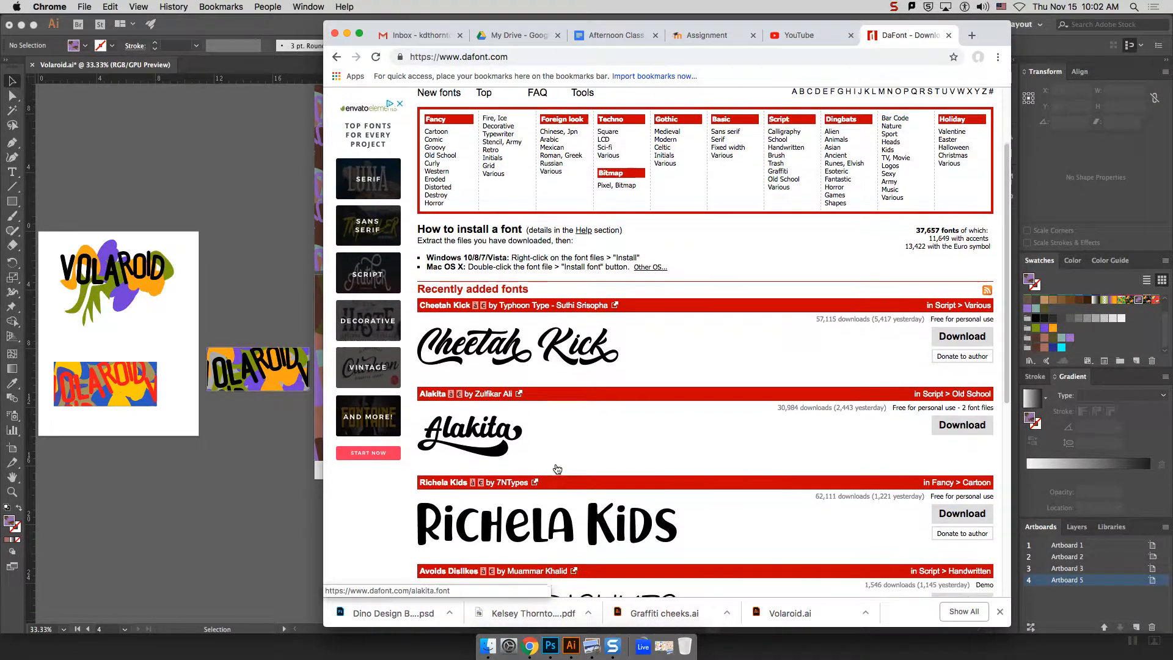
scroll(556, 467, "down", 2)
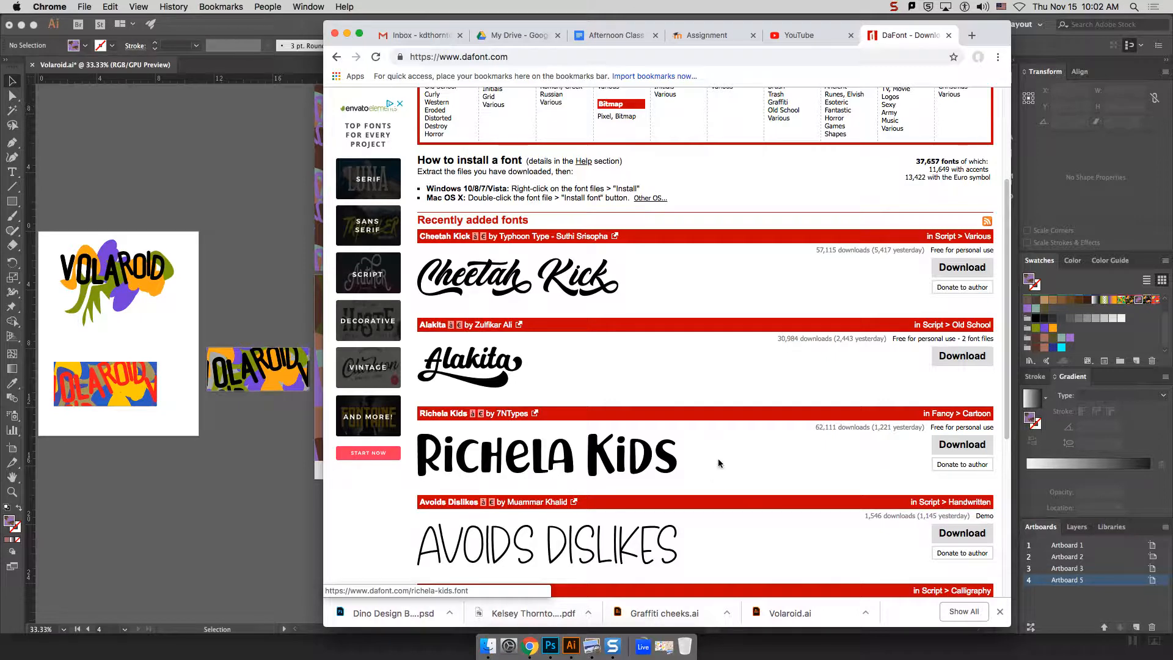
left_click_drag(1011, 423, 1012, 488)
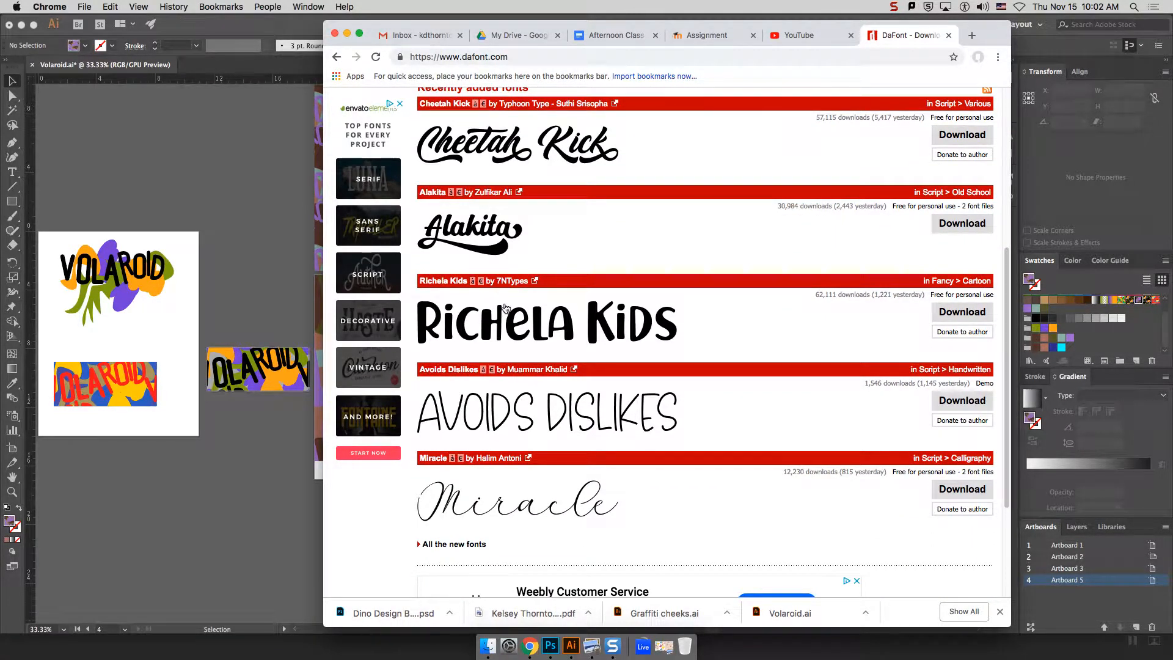
left_click(968, 313)
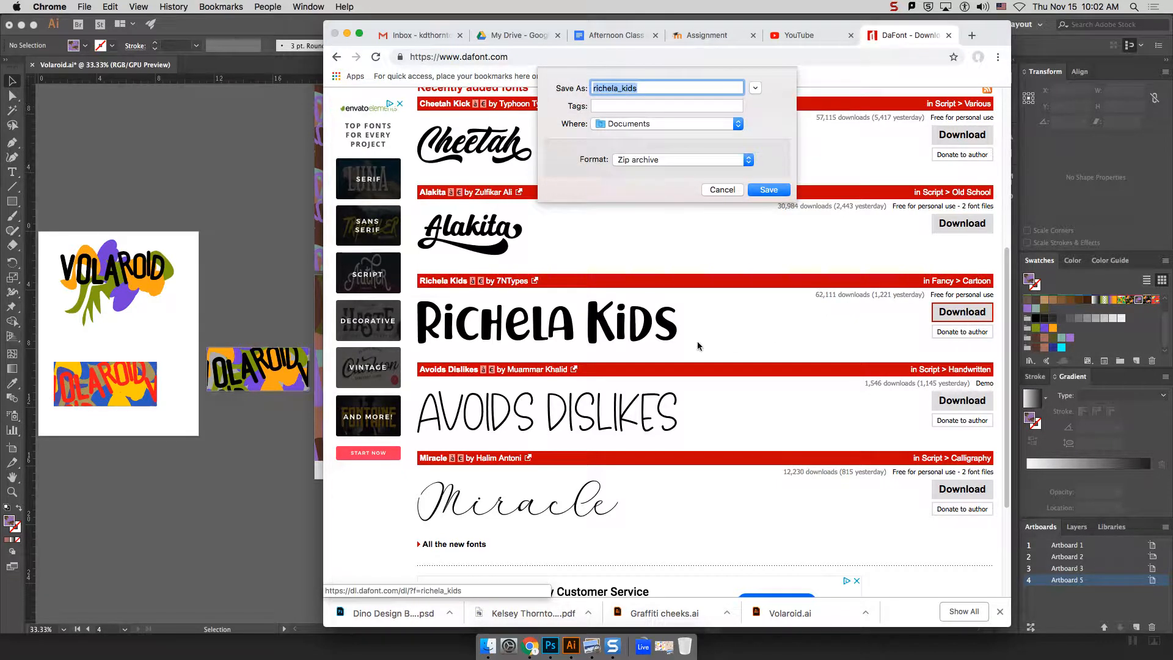
left_click(633, 124)
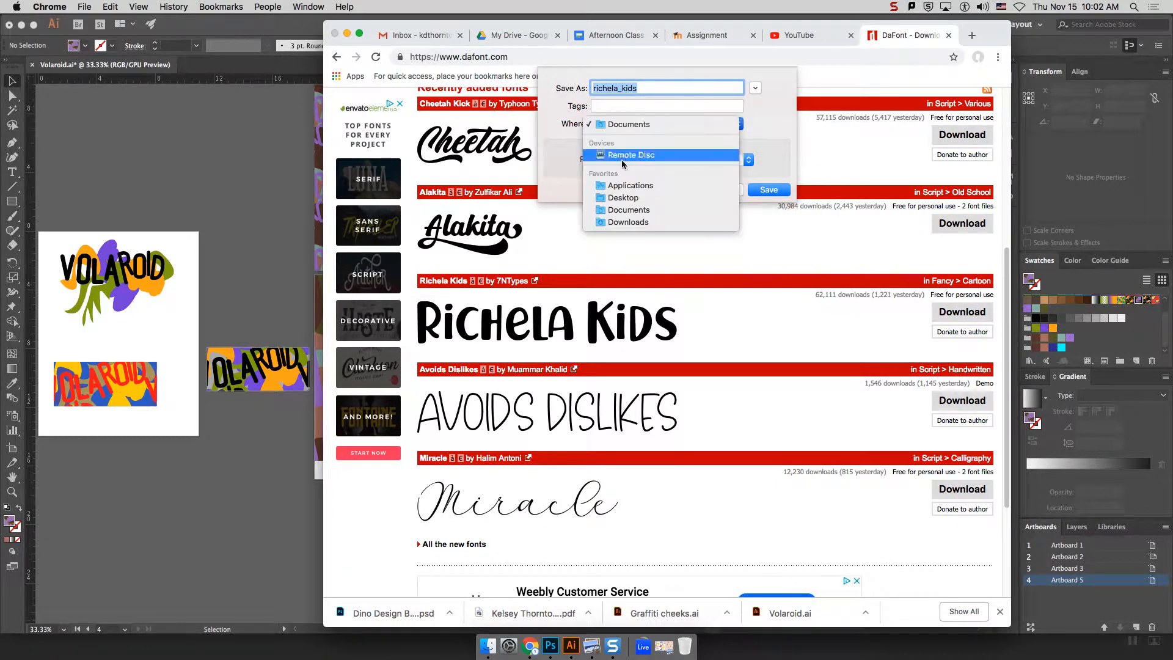
left_click(639, 207)
left_click(785, 188)
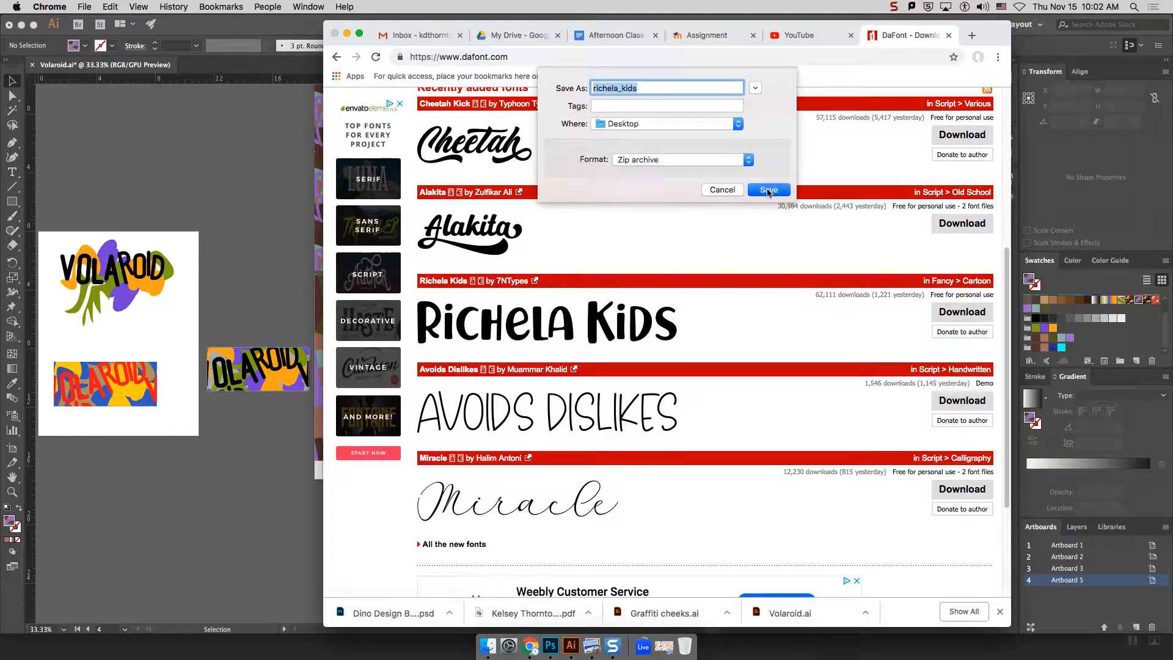
Step: Unzip richela_kids.zip, clear the Illustrator window out of the way, and open the extracted richela_kids 2 folder on the Desktop
left_click(391, 621)
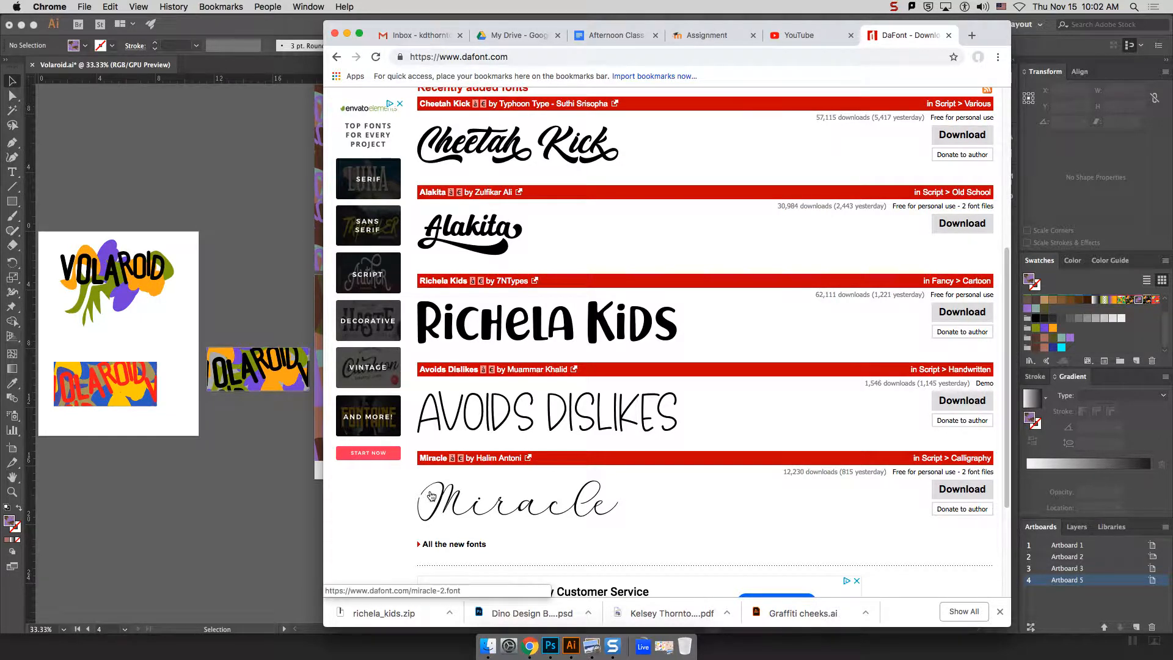
left_click(407, 613)
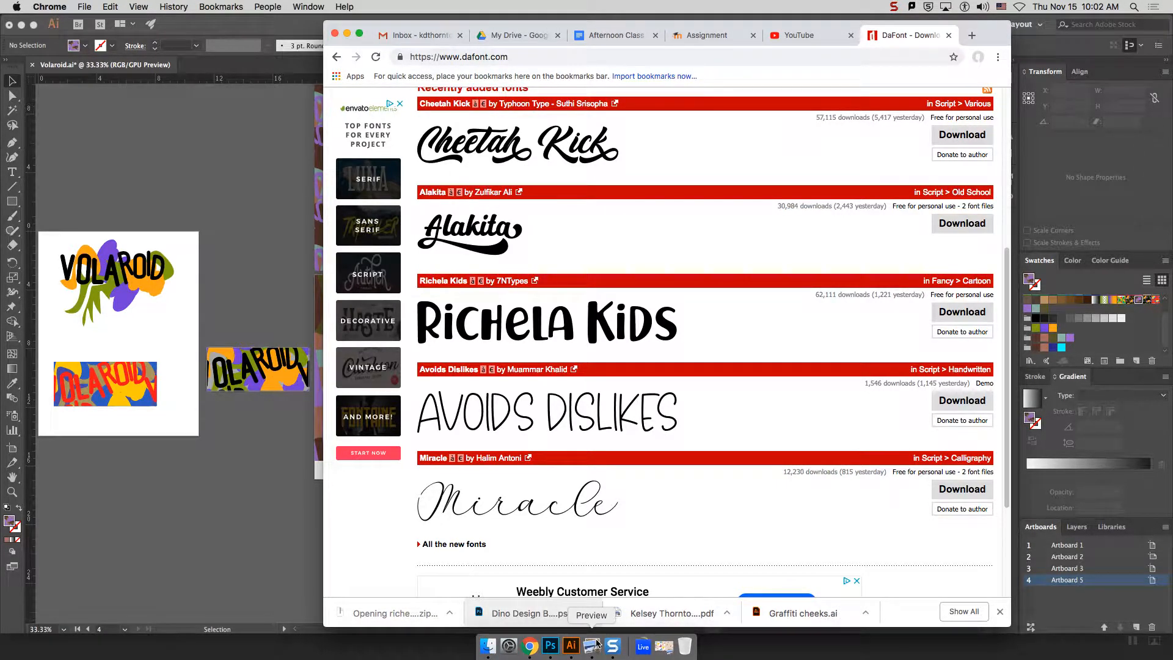
left_click(21, 26)
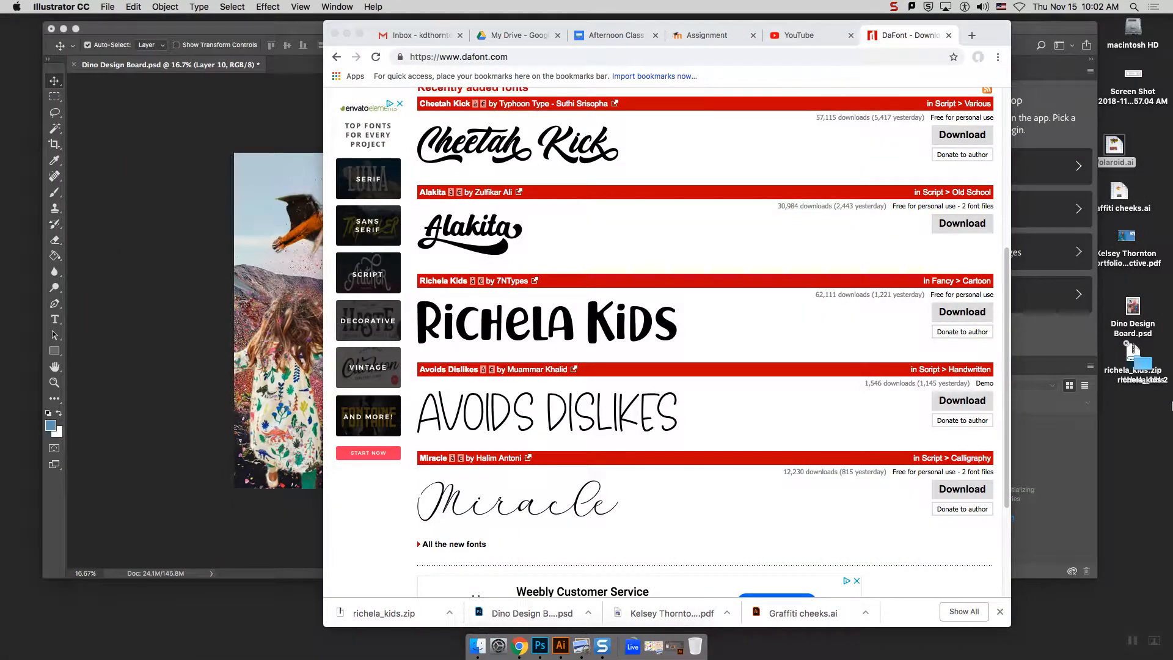
double_click(1144, 425)
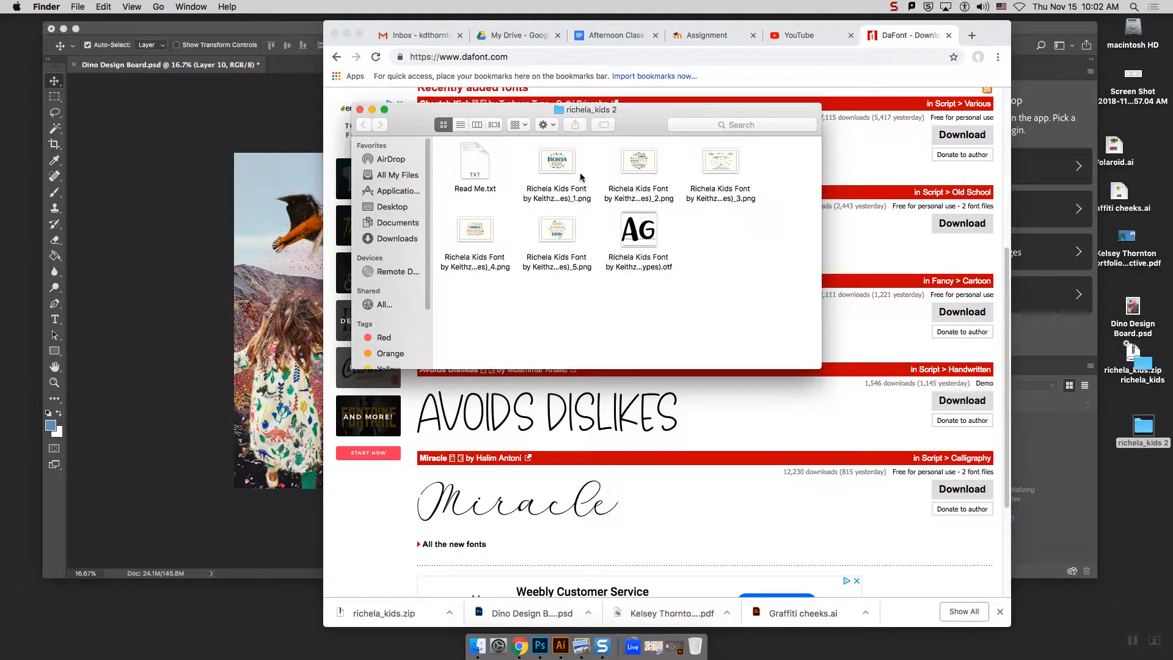
Step: Install the Richela Kids font from its .otf file with Font Book, and minimize the font list window
double_click(638, 229)
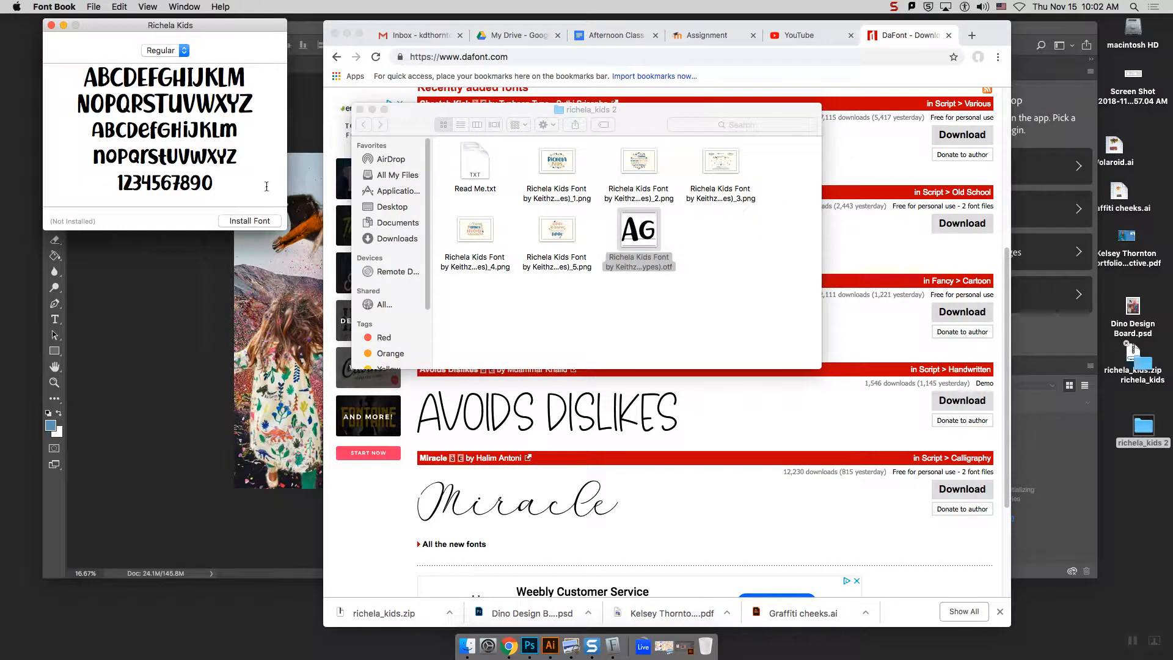
left_click(259, 221)
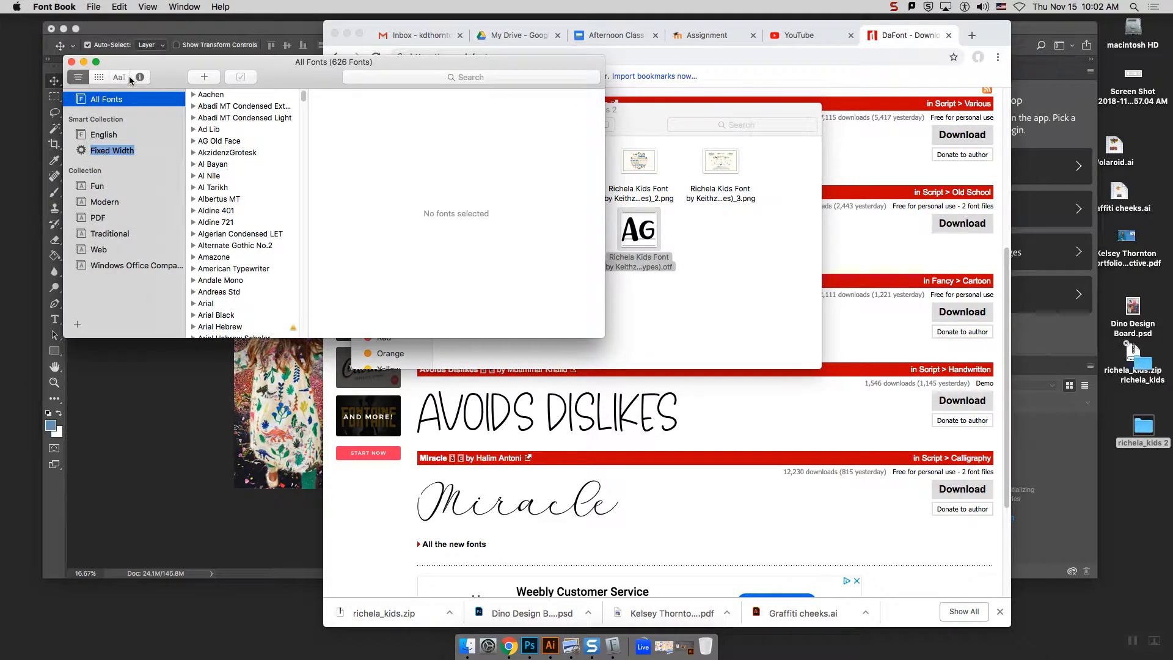
left_click(85, 63)
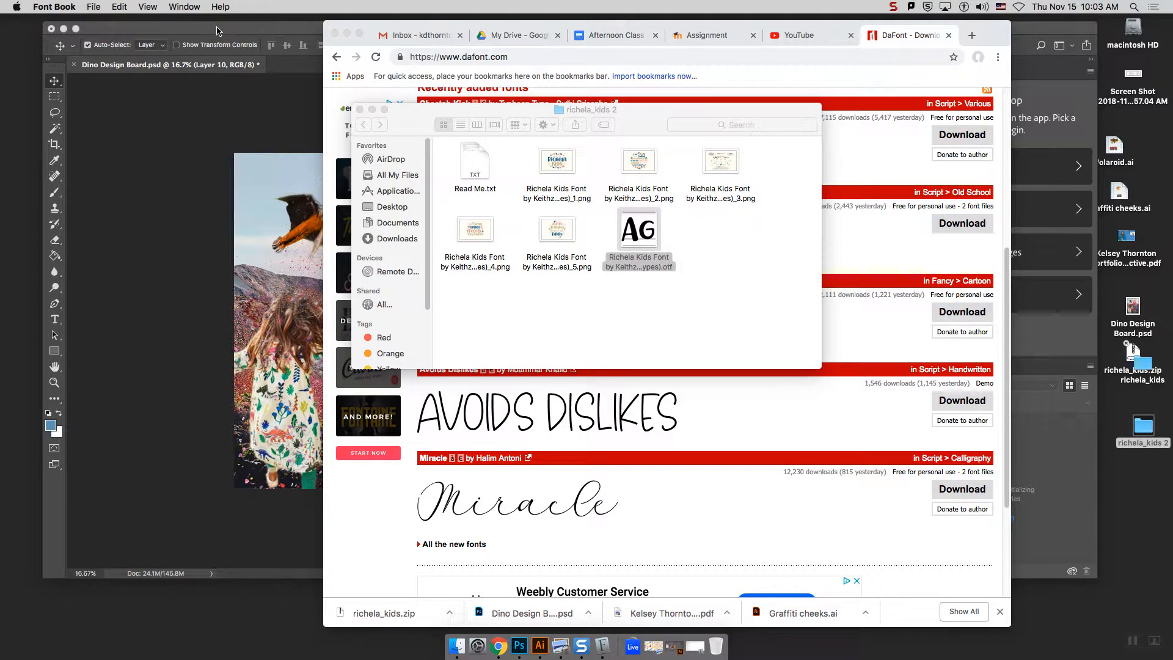
Step: Switch to Illustrator and bring the Volaroid.ai document to the front
left_click(217, 31)
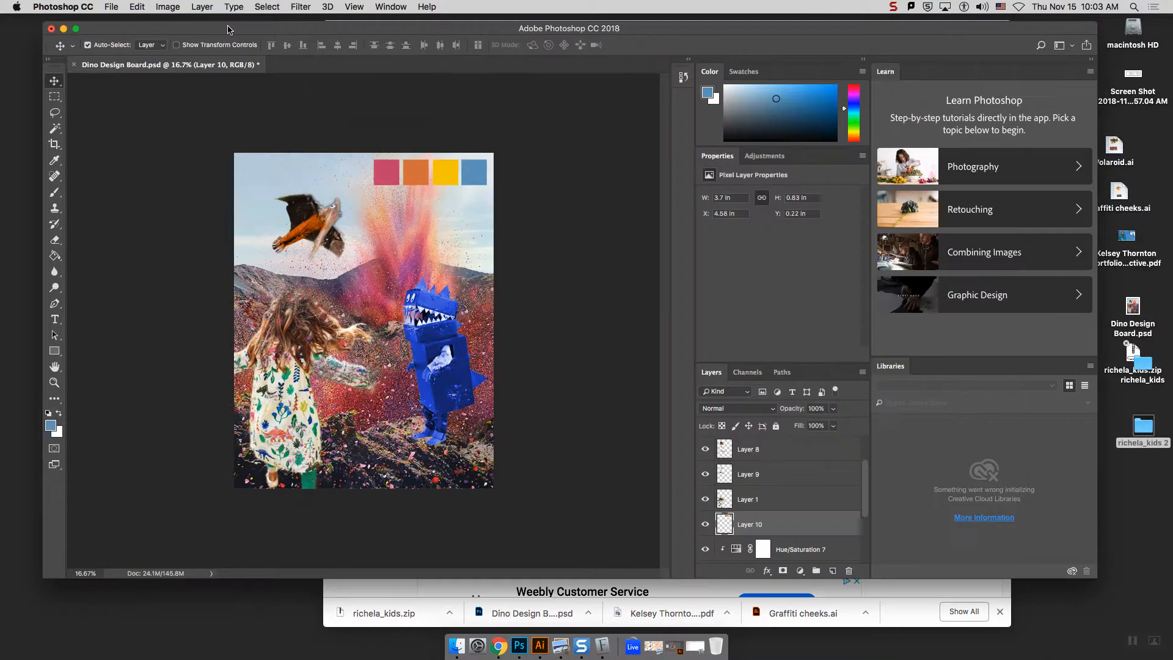
left_click(541, 651)
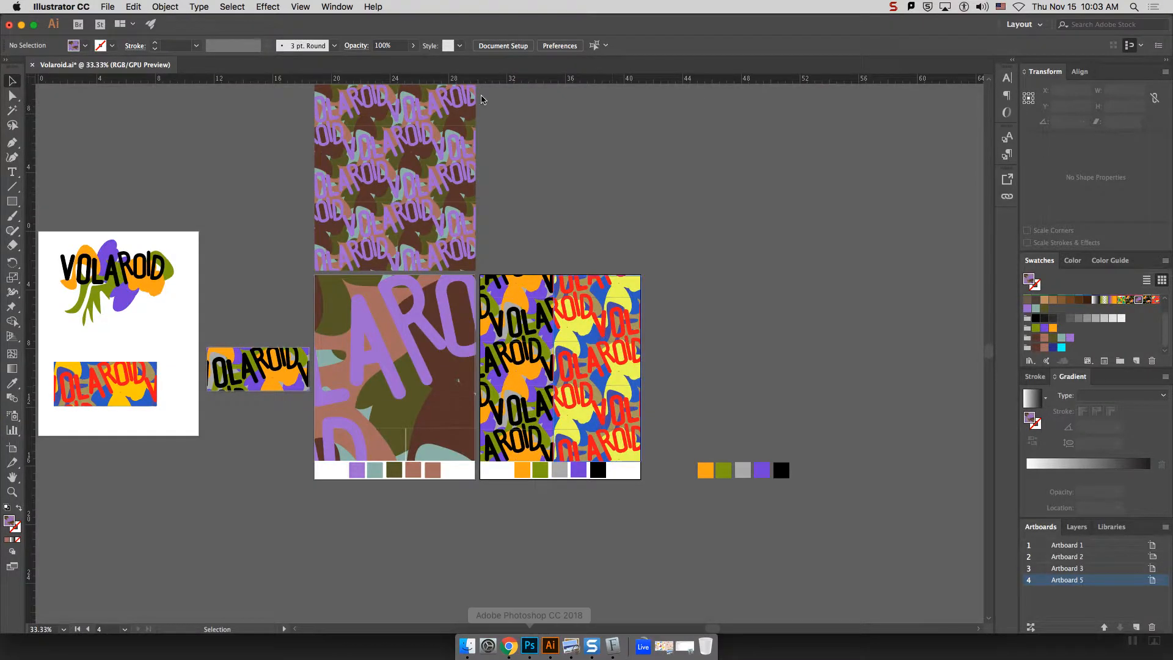
left_click(157, 5)
left_click(142, 6)
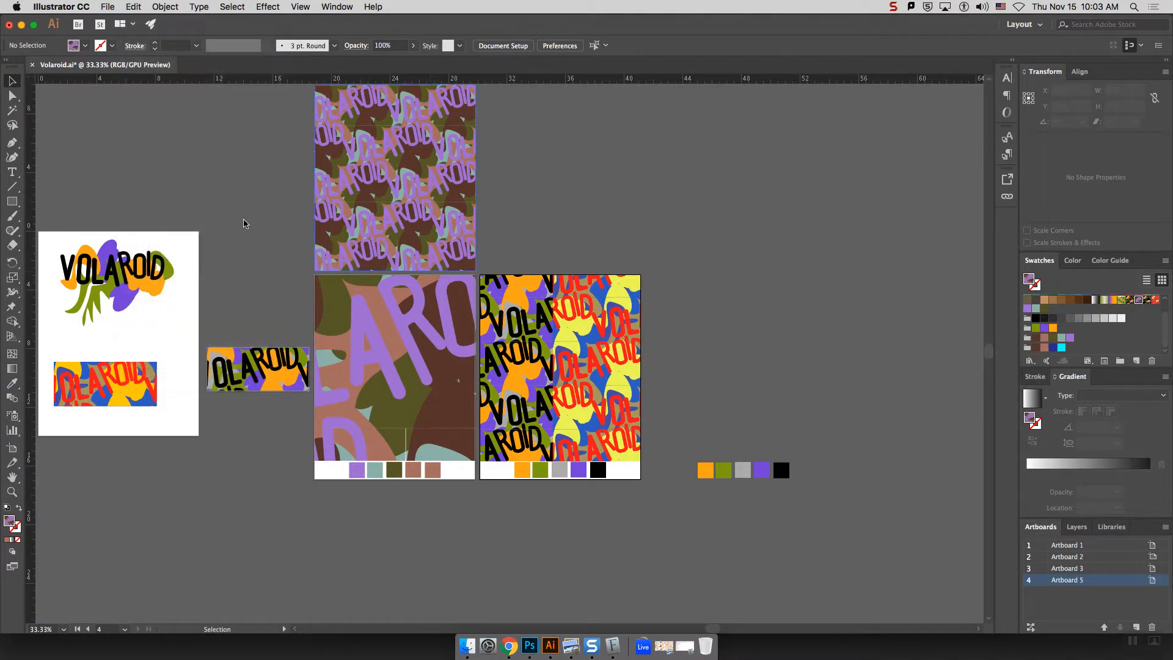
Step: Create an area text box about 5.6 by 4.25 in beside the artboards, reading "Reap what you sew" at 72 pt
left_click(11, 172)
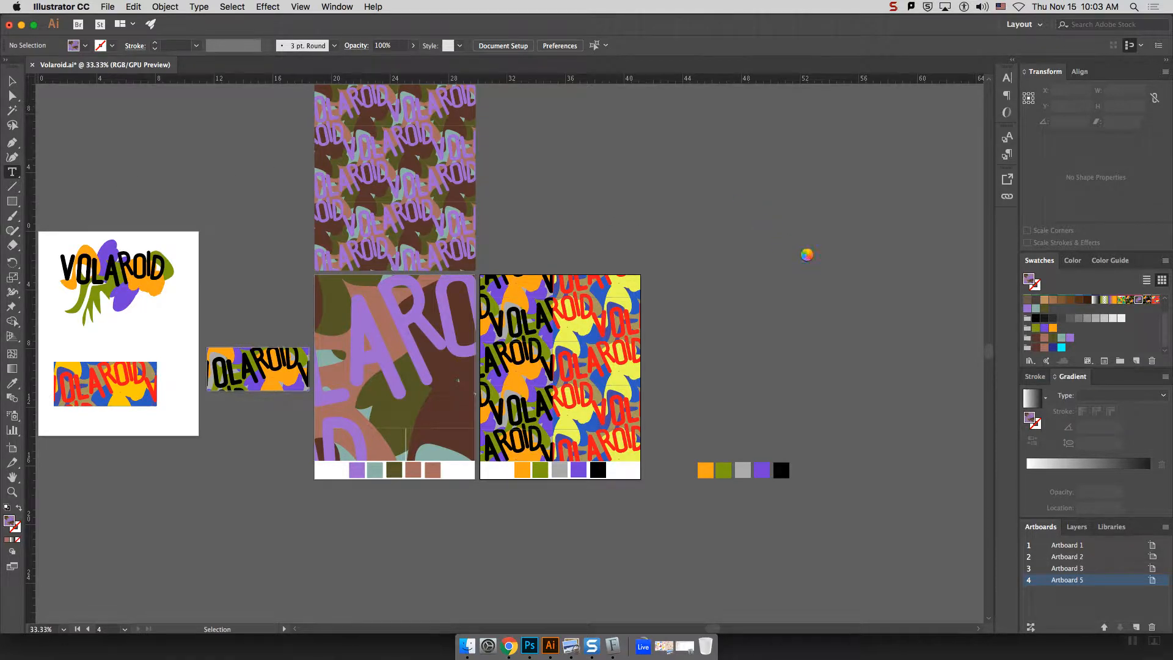
left_click_drag(719, 182, 801, 244)
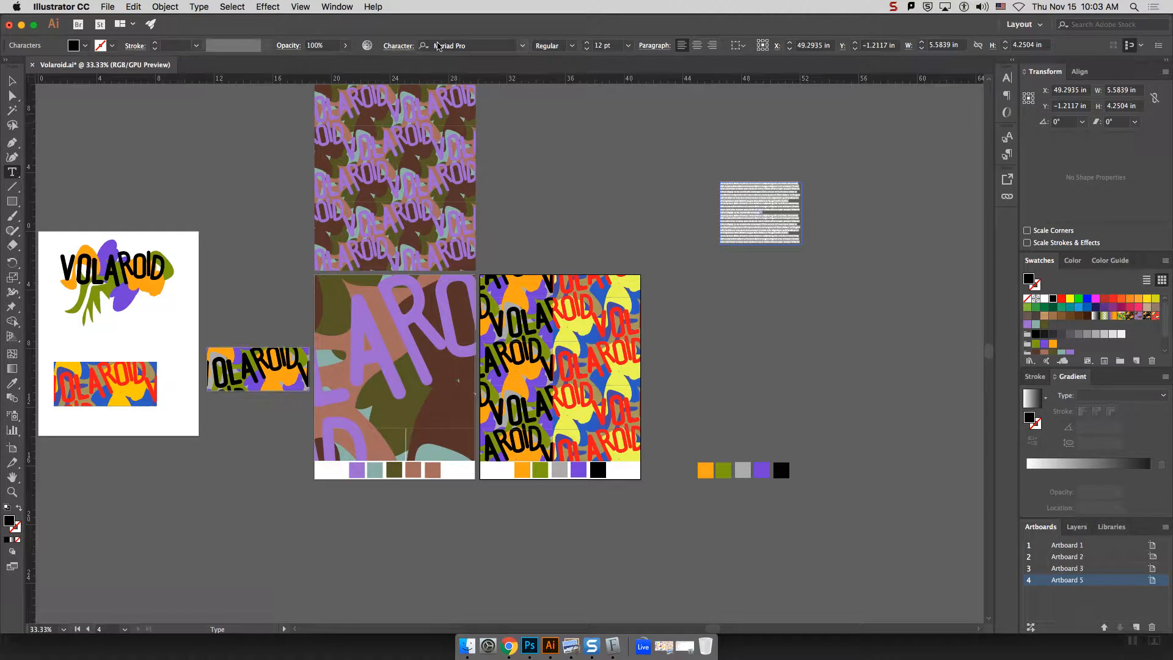
key("BackSpace")
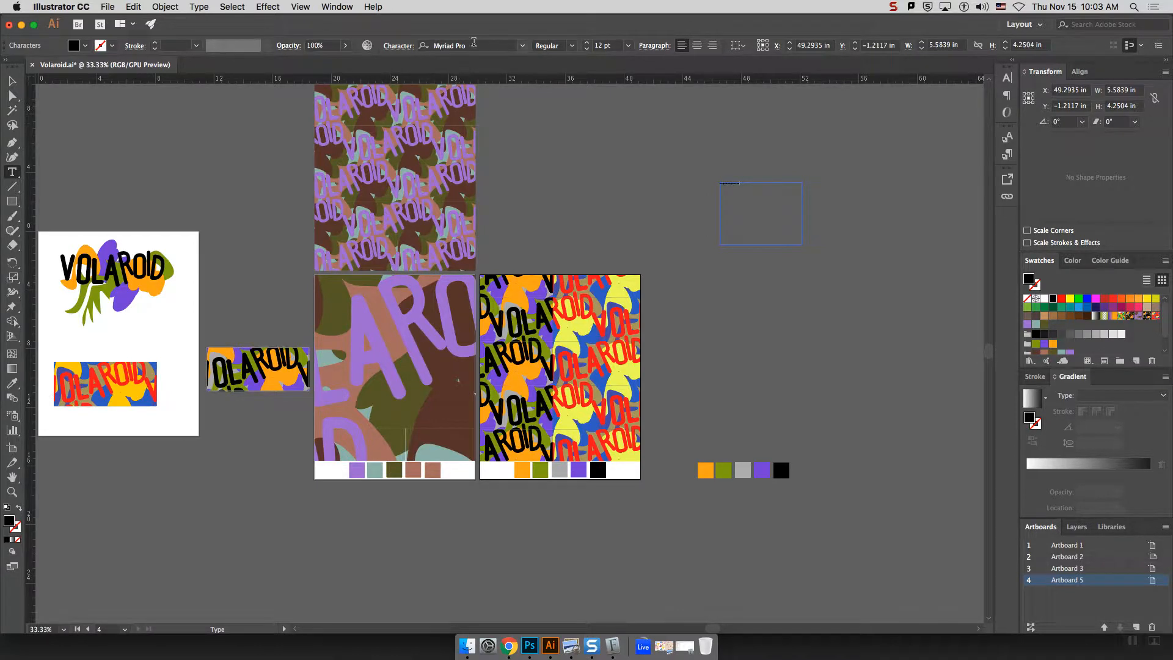
key("super+a")
left_click(628, 46)
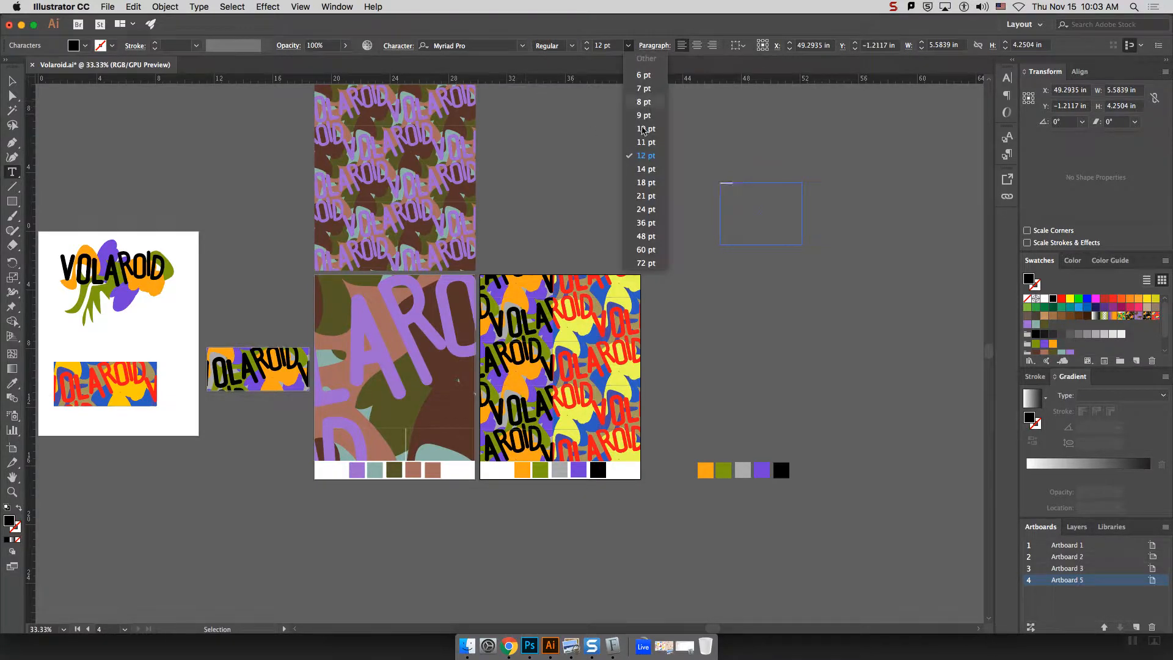
left_click(650, 266)
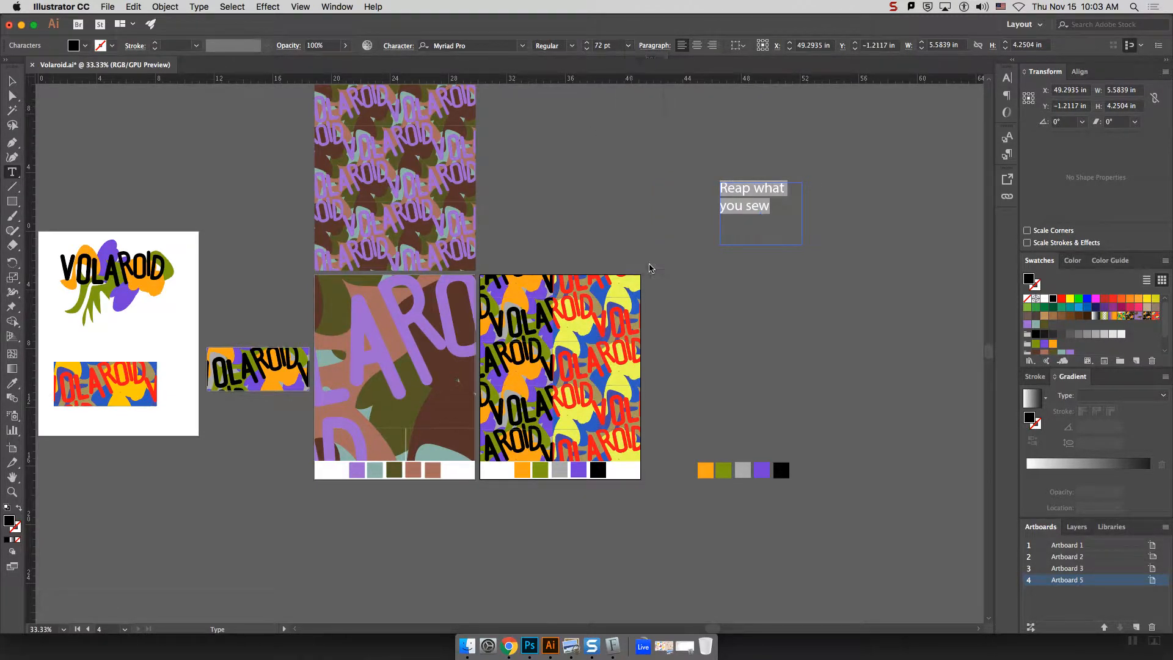
Step: Switch to Chrome, minimize the System Preferences window, and return to the Illustrator document
left_click(508, 647)
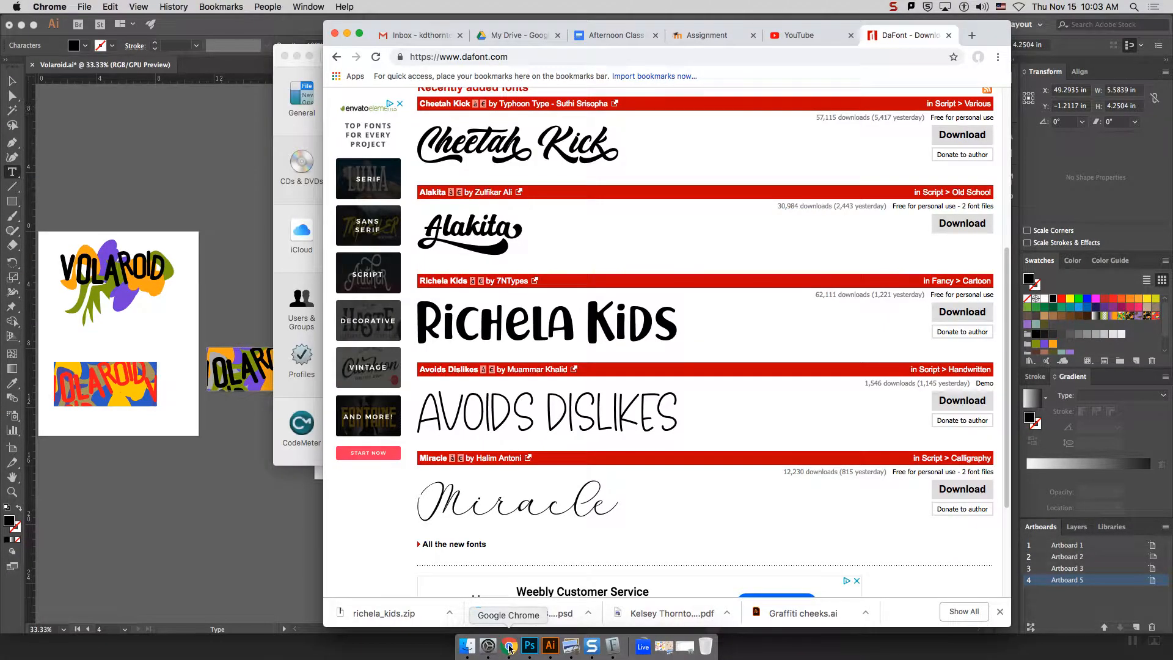
left_click(290, 457)
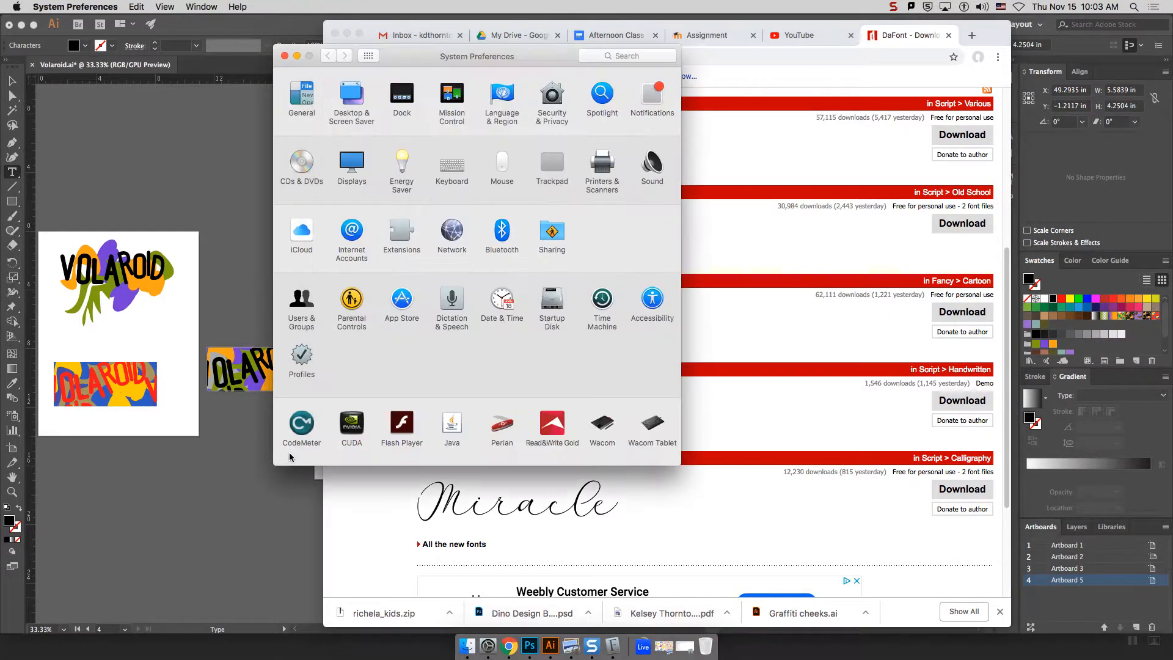
left_click(298, 56)
left_click(294, 25)
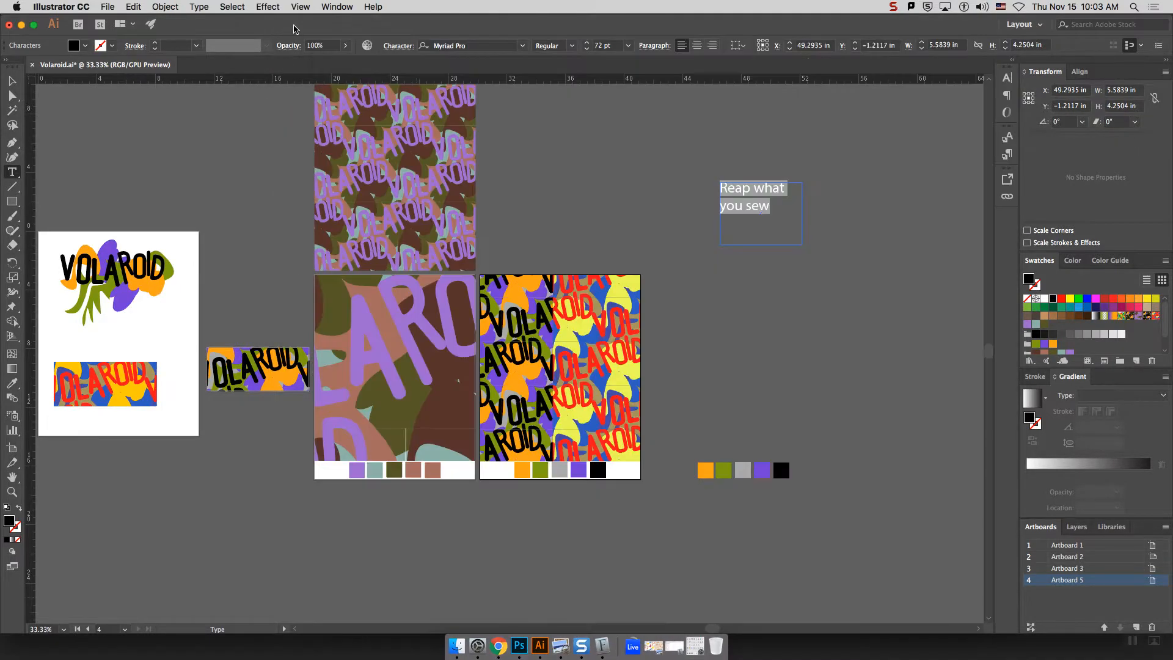
Step: Change the font of the "Reap what you sew" text to Richela Kids
left_click(137, 6)
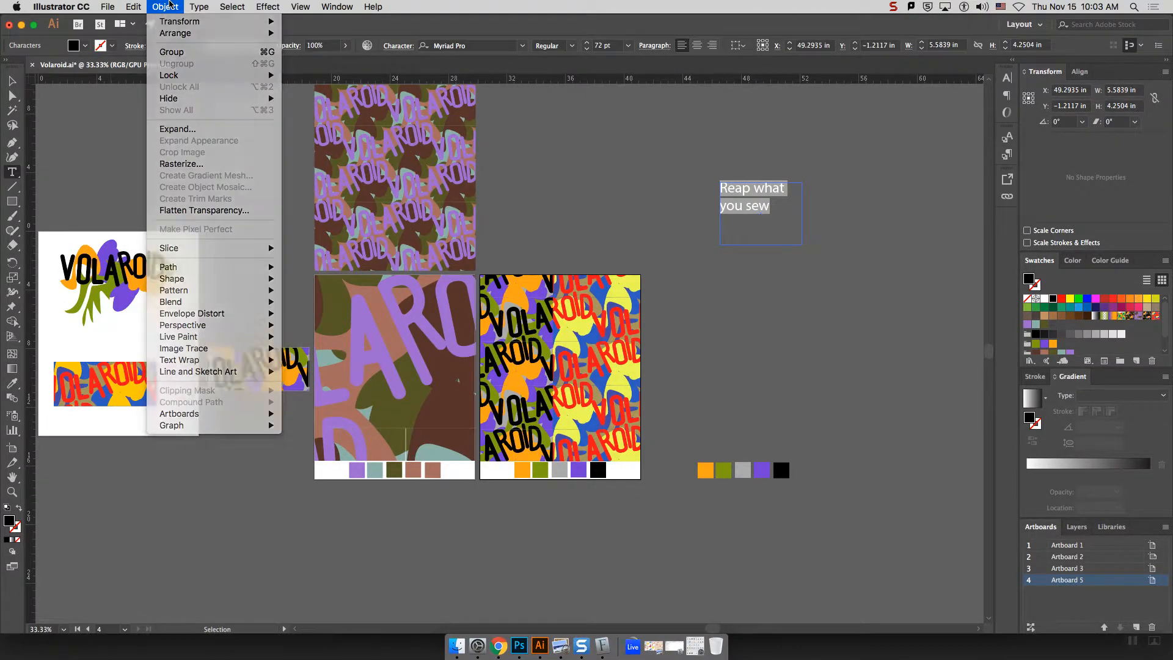
left_click(355, 59)
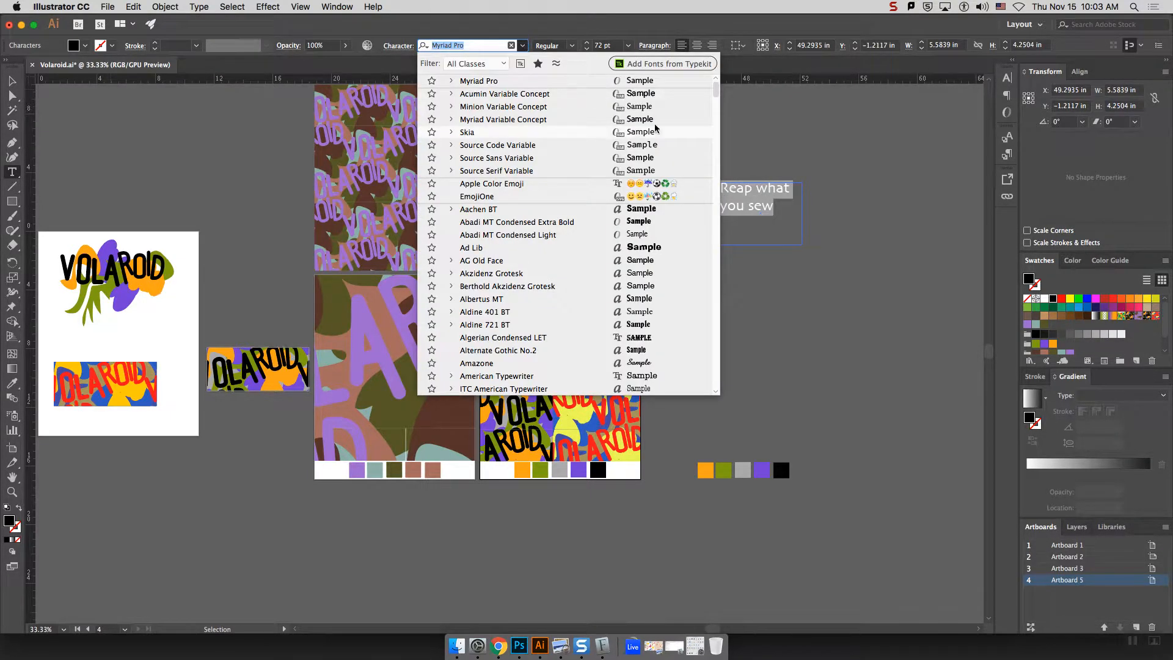
left_click_drag(719, 95, 719, 230)
type("r")
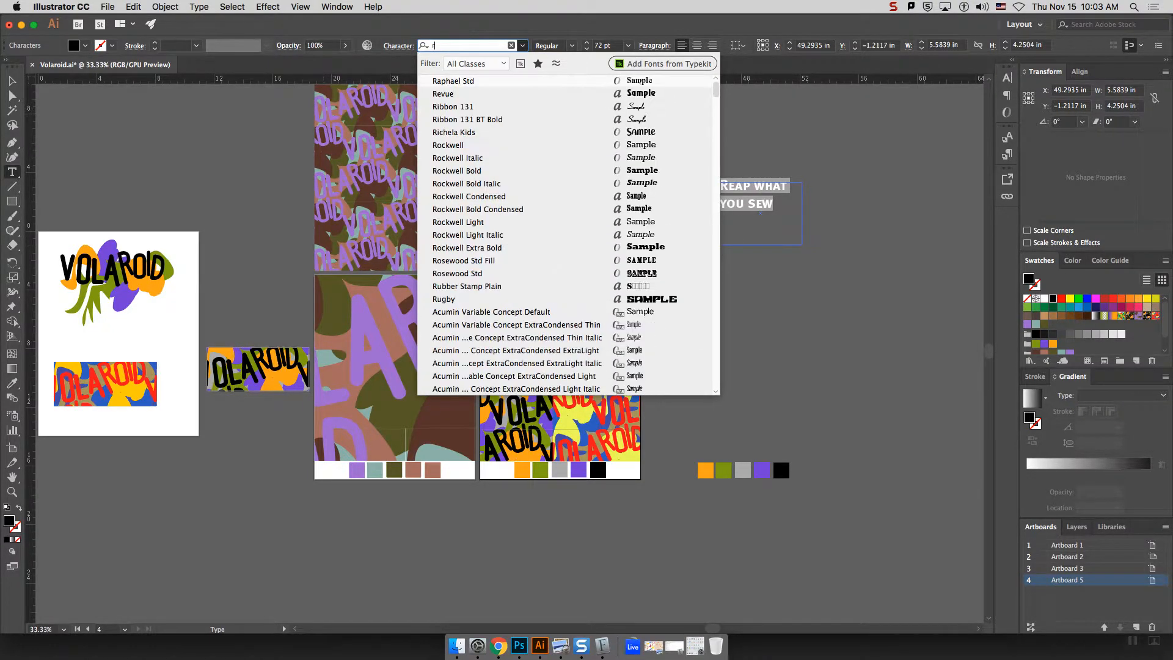
left_click(479, 132)
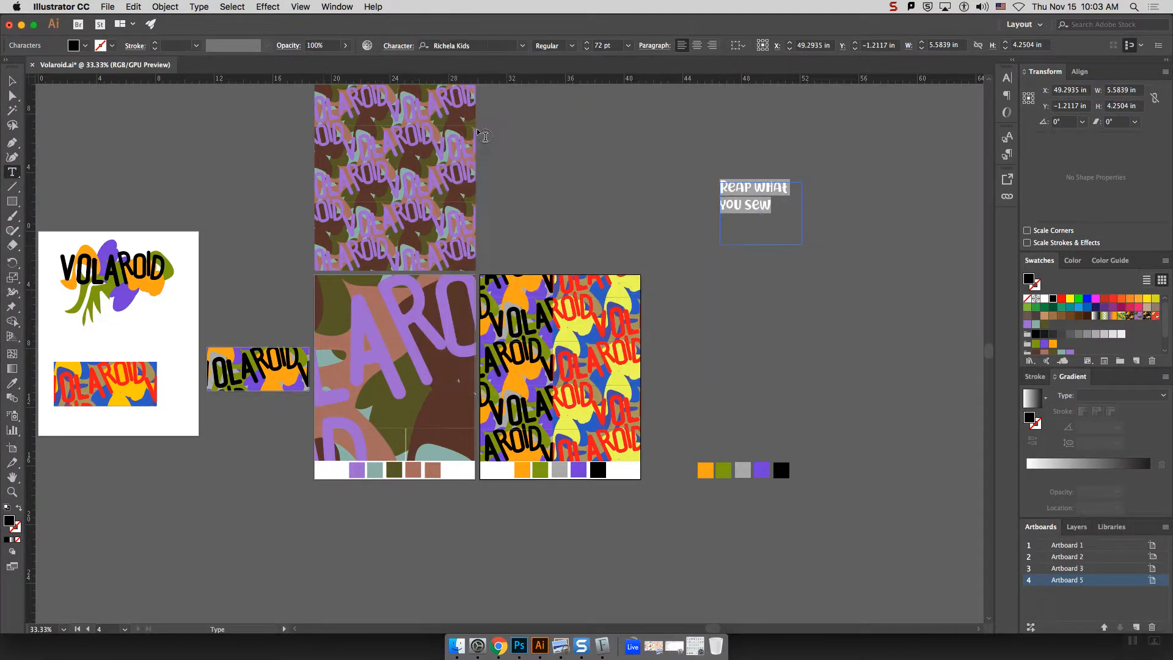
left_click(802, 224)
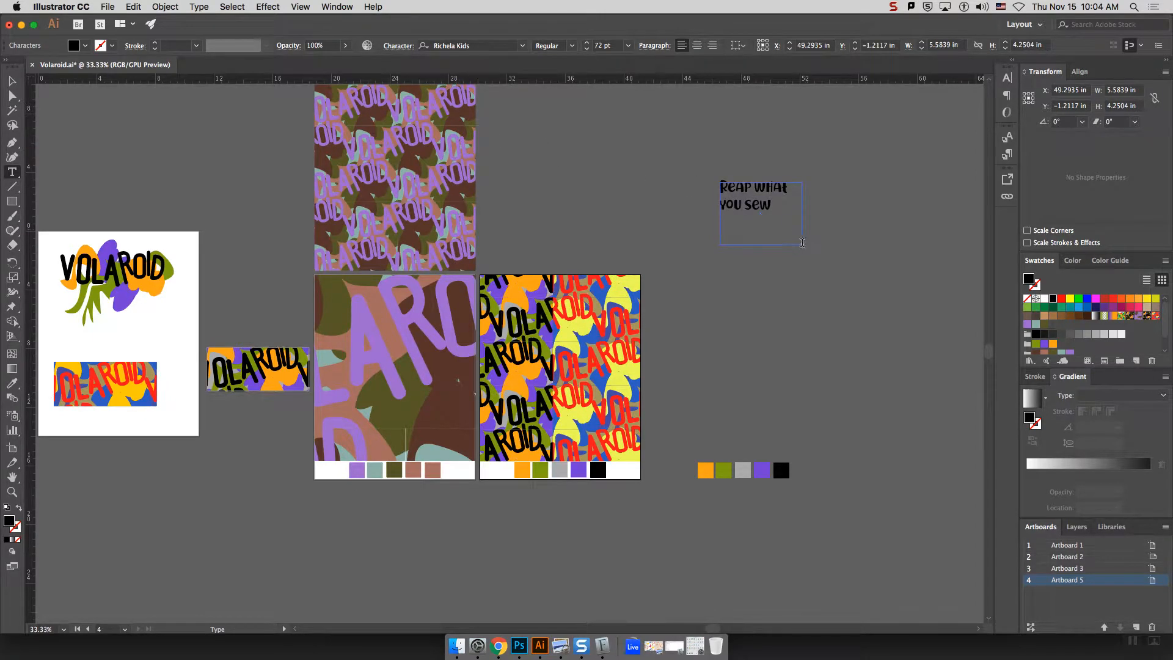
Step: Center-align both lines of the "Reap what you sew" text
left_click(12, 80)
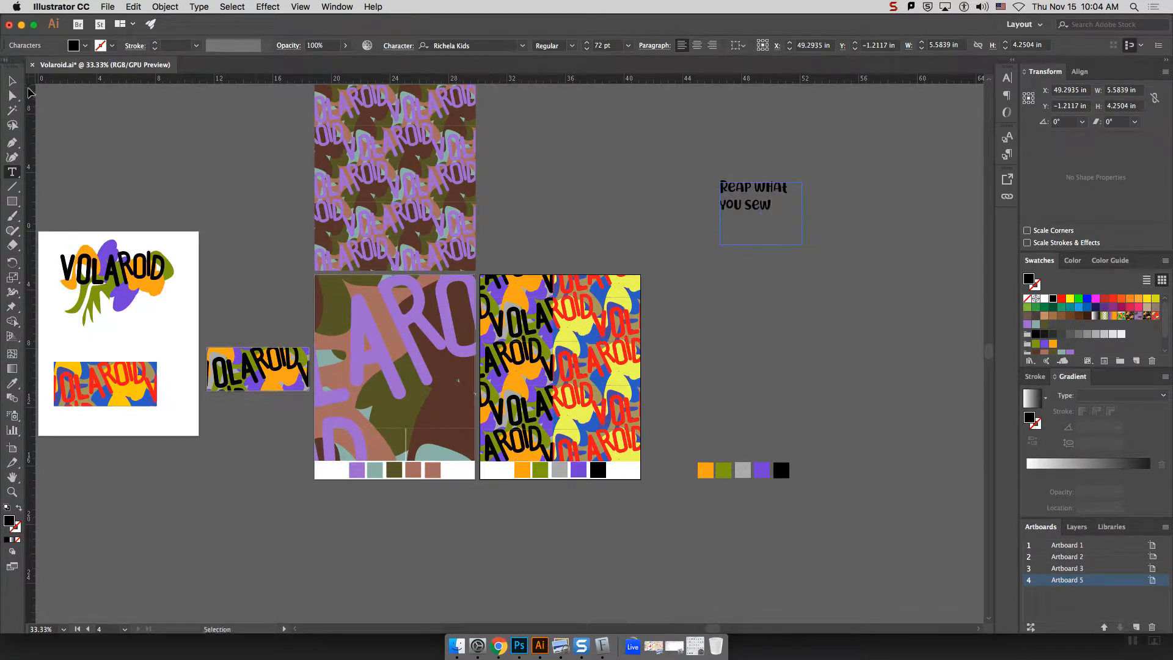
left_click(17, 174)
left_click_drag(774, 207, 663, 168)
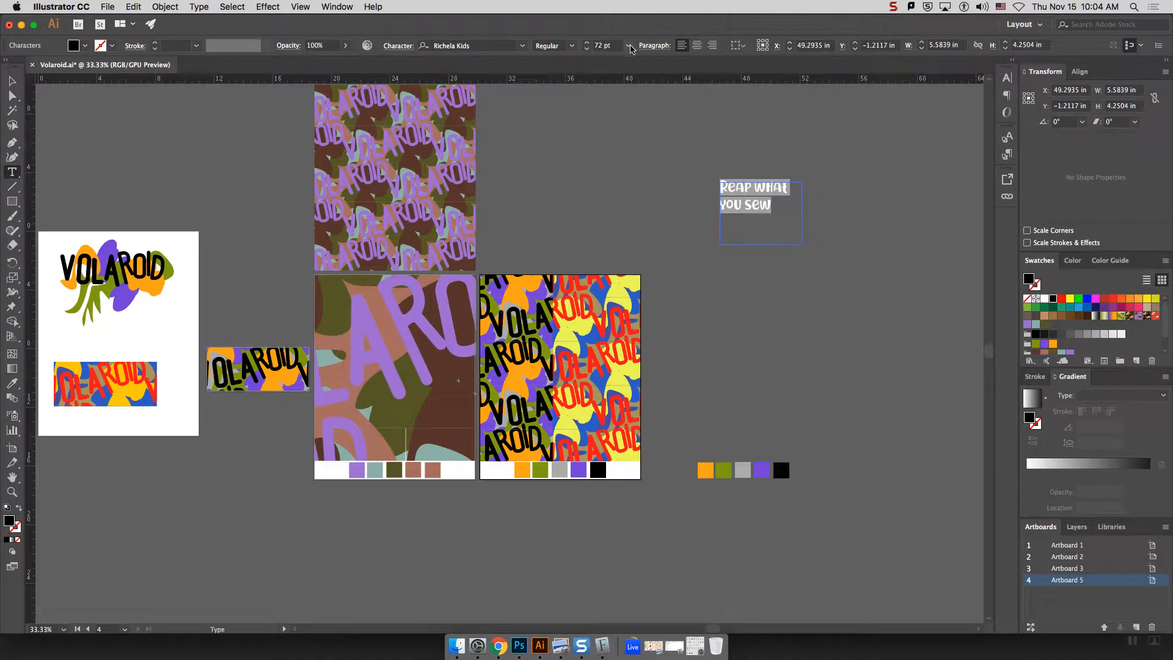
left_click(696, 45)
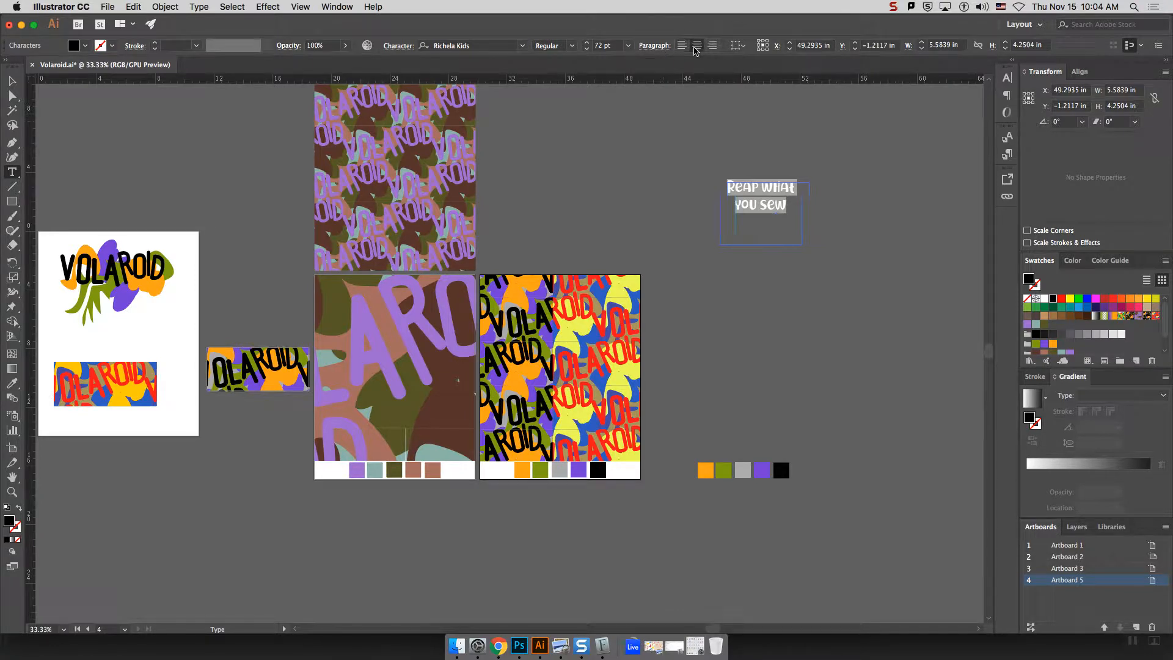
Step: Set the text's font size to 419 pt and enlarge its text box to about 40.8 by 15.3 in
left_click(628, 45)
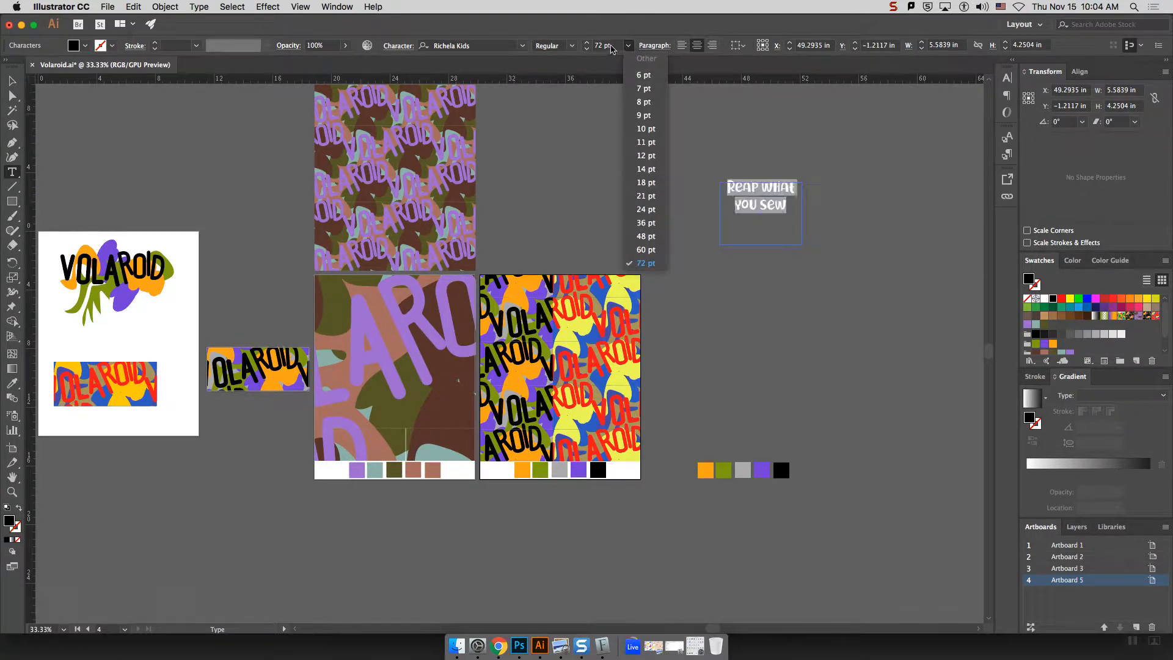
left_click(605, 45)
type("451")
key("Return")
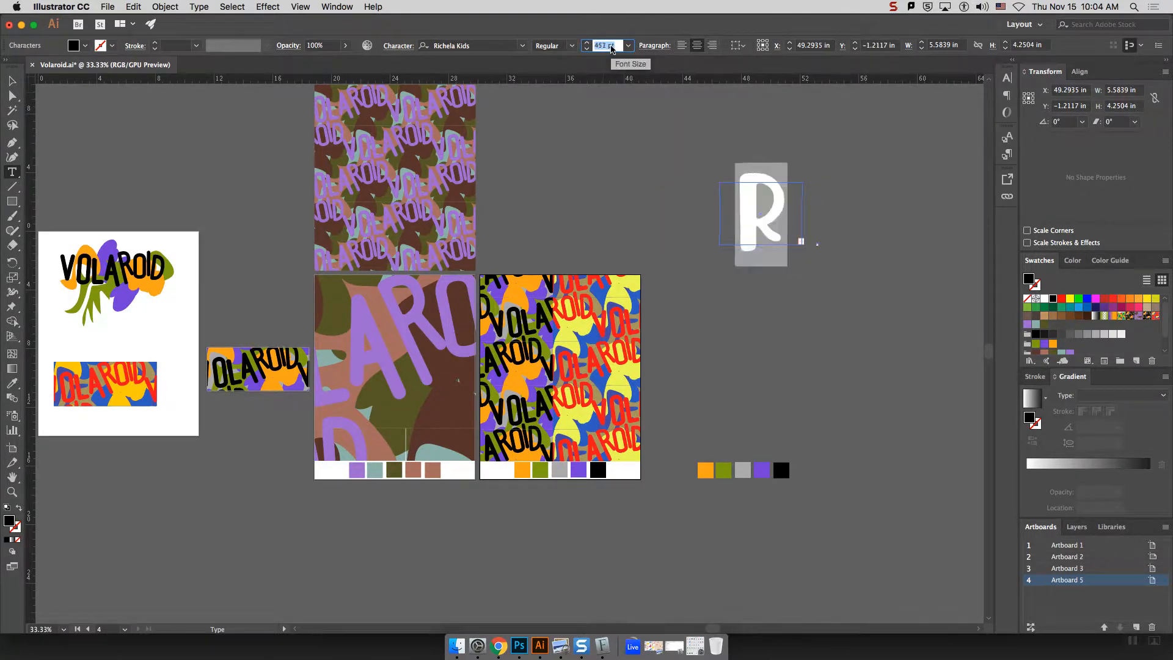
left_click(11, 80)
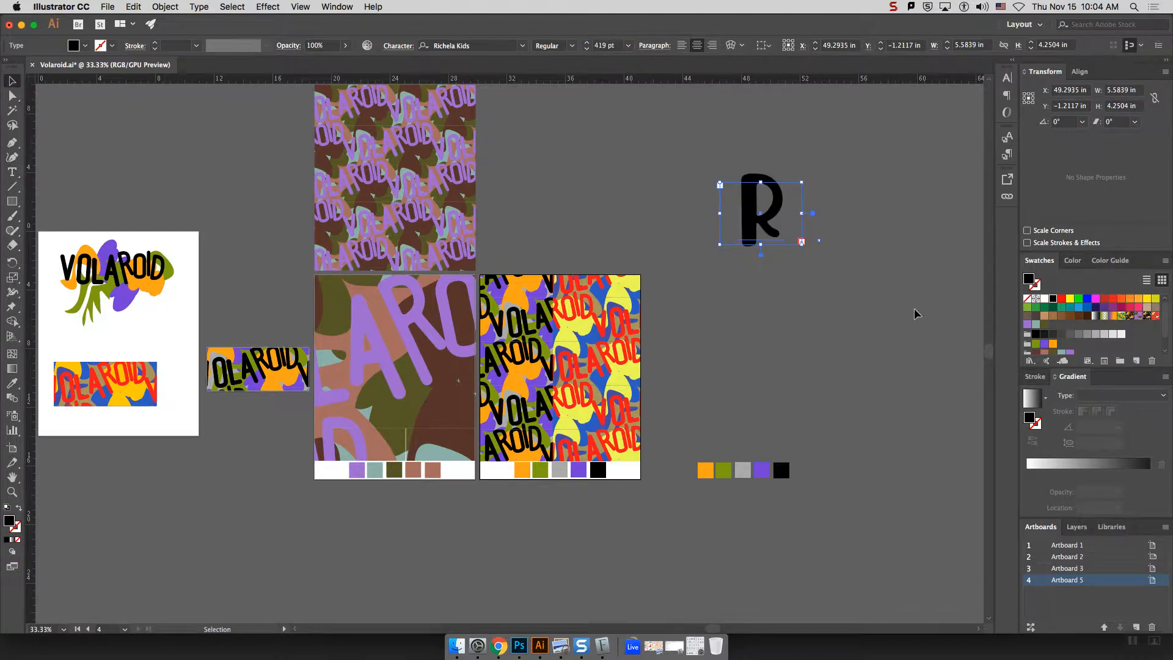
left_click_drag(803, 248, 965, 403)
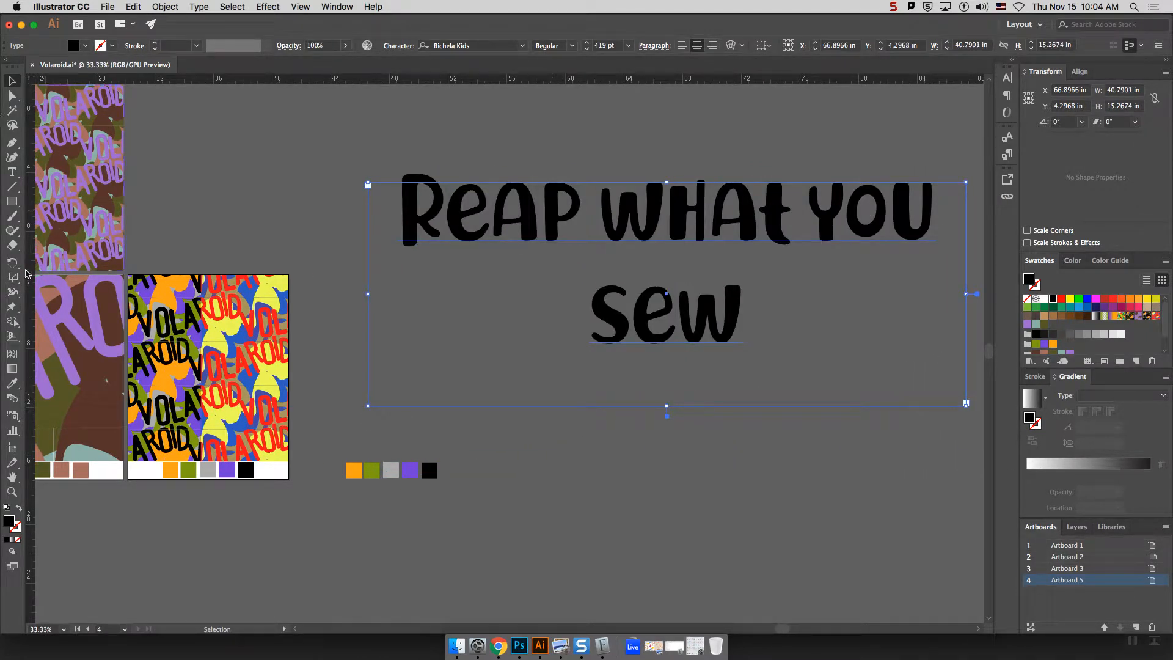
Step: Set the font size of the whole "Reap what you sew" text to 323 pt
left_click(11, 171)
scroll(631, 372, "right", 1)
left_click(682, 324)
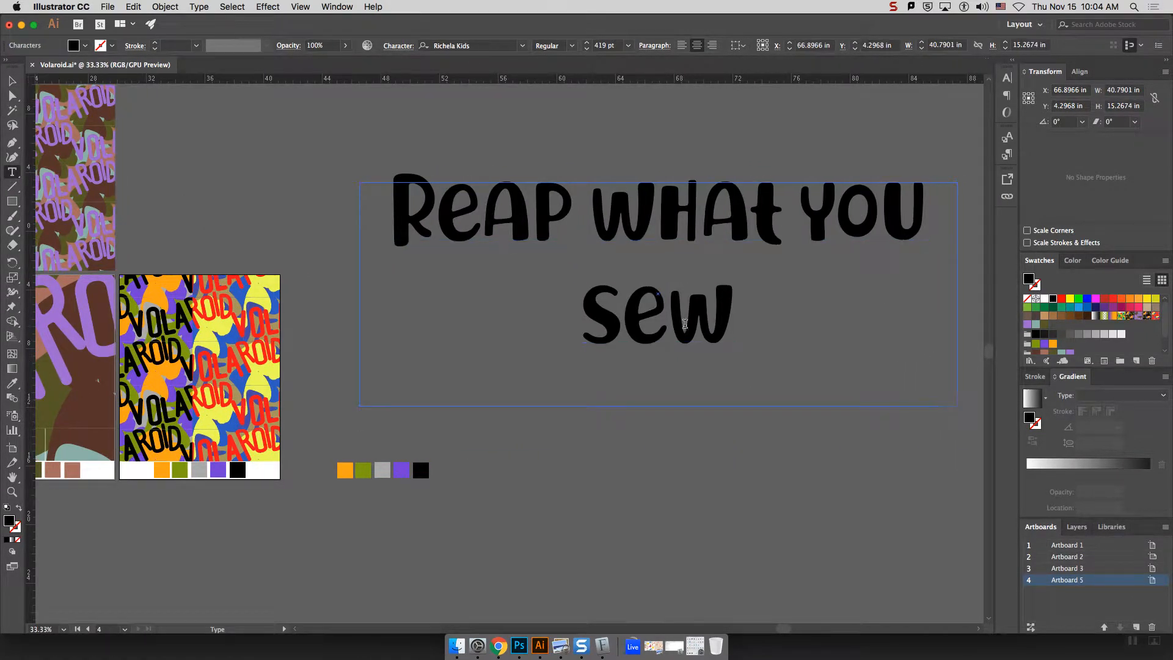
triple_click(684, 325)
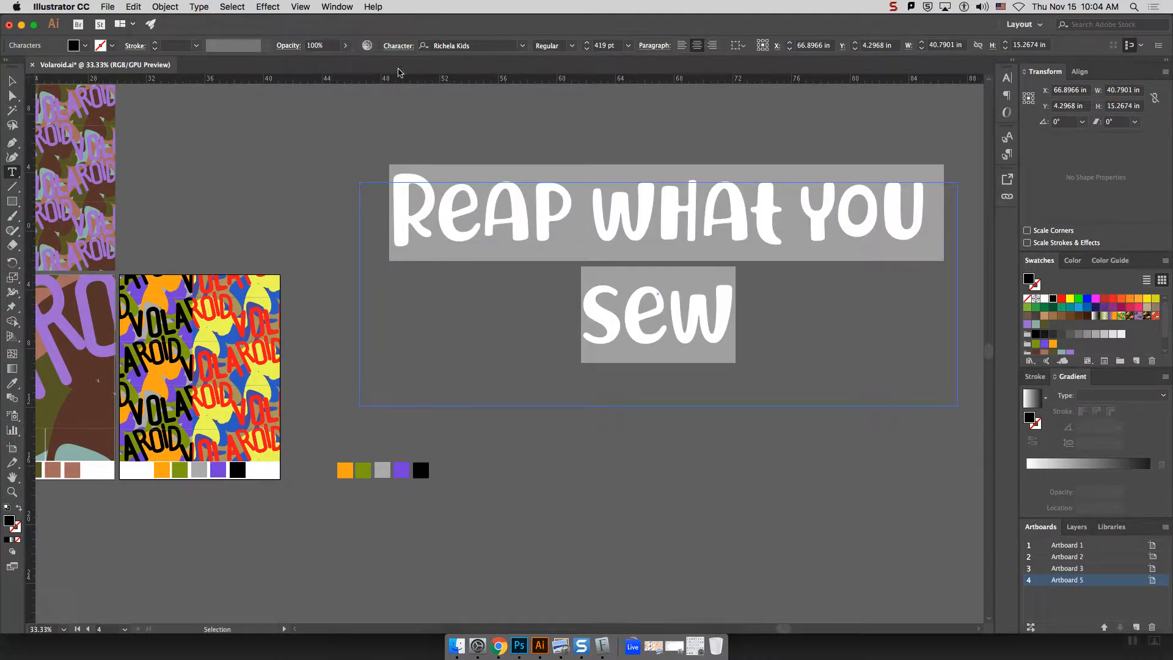
double_click(608, 46)
type("323")
key("Return")
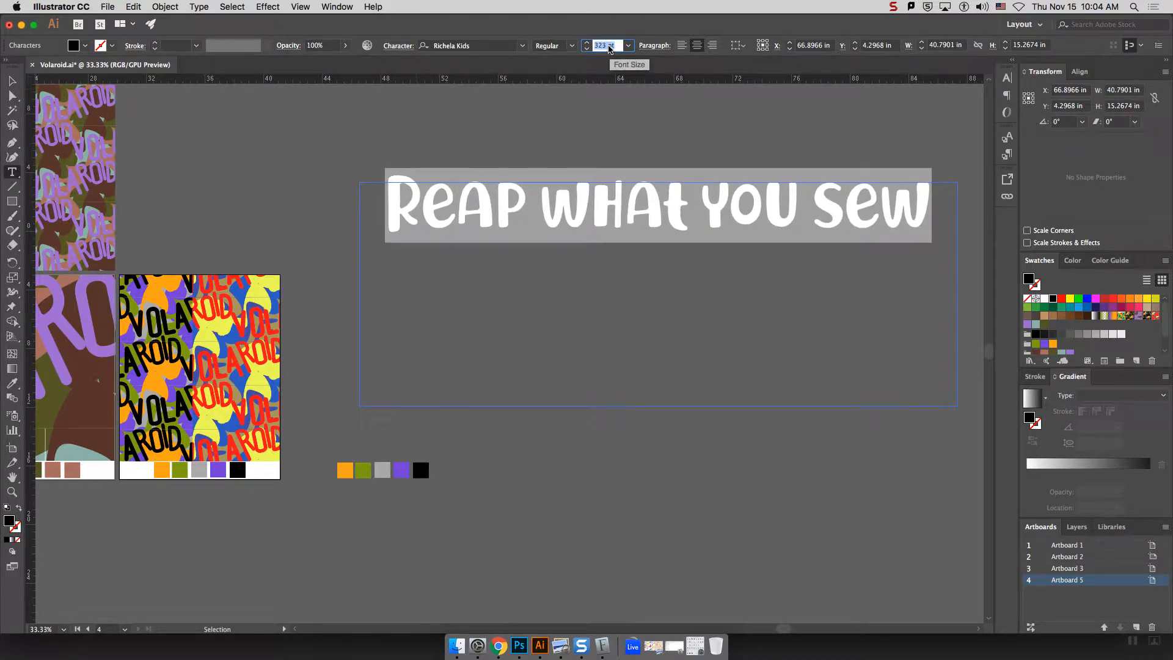
Step: Shorten the text box to a height of about 6 in, keeping its width
left_click(12, 81)
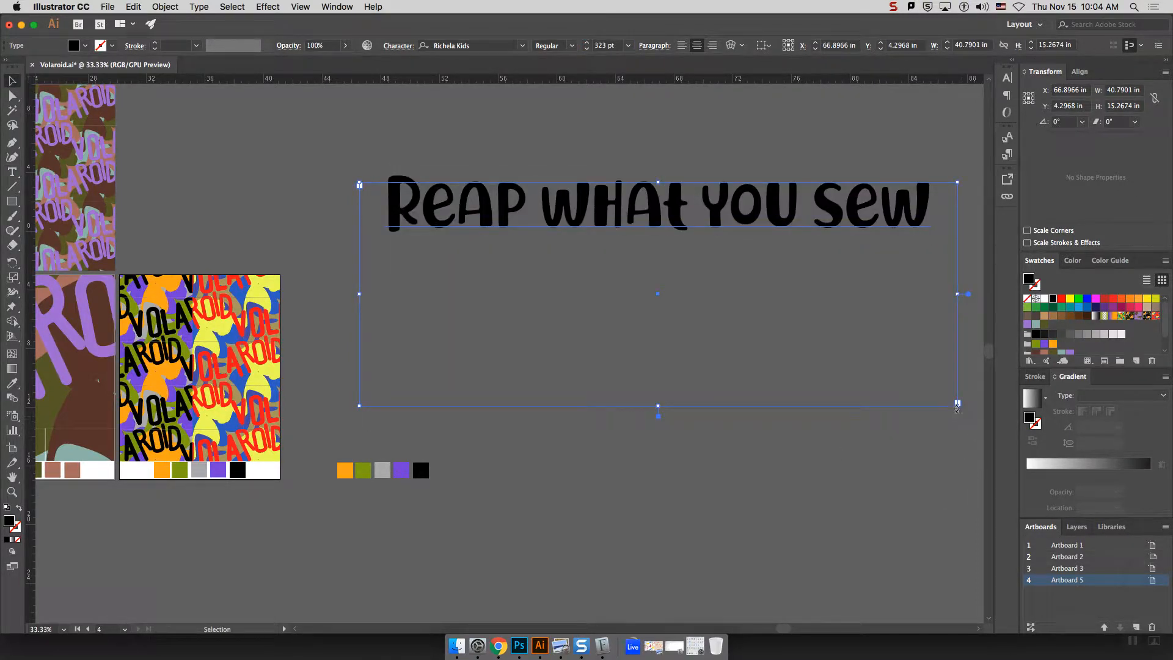
left_click(659, 407)
left_click(459, 144)
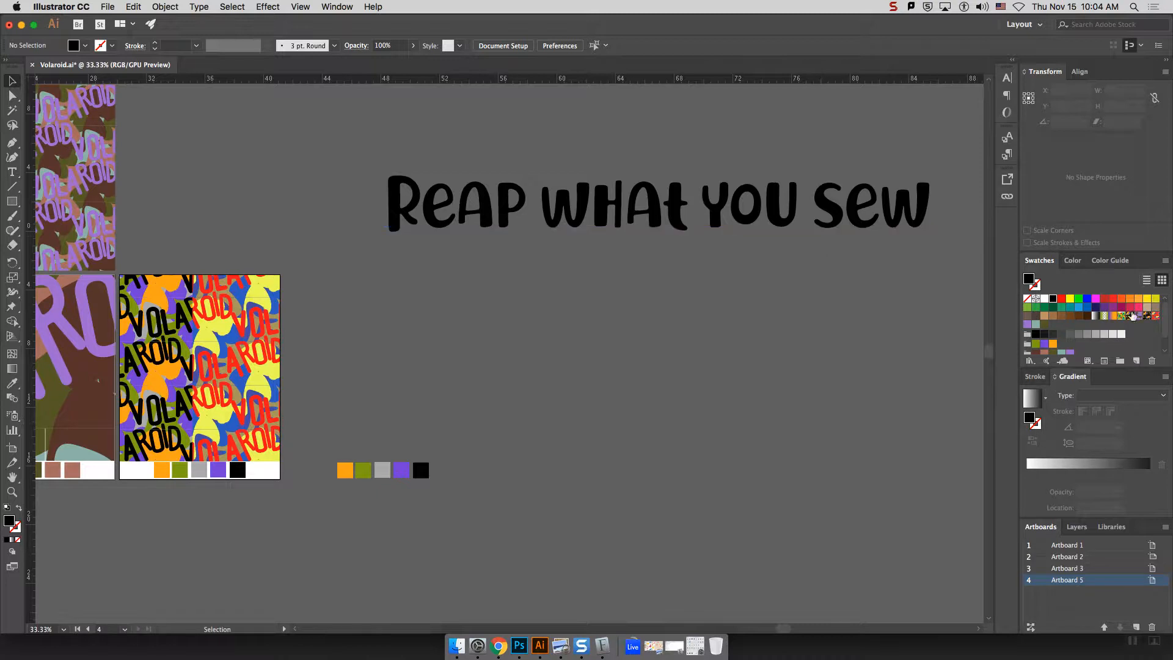
left_click(714, 218)
left_click_drag(658, 407, 658, 272)
Step: Convert the "Reap what you sew" text to outlines and deselect it
left_click(144, 6)
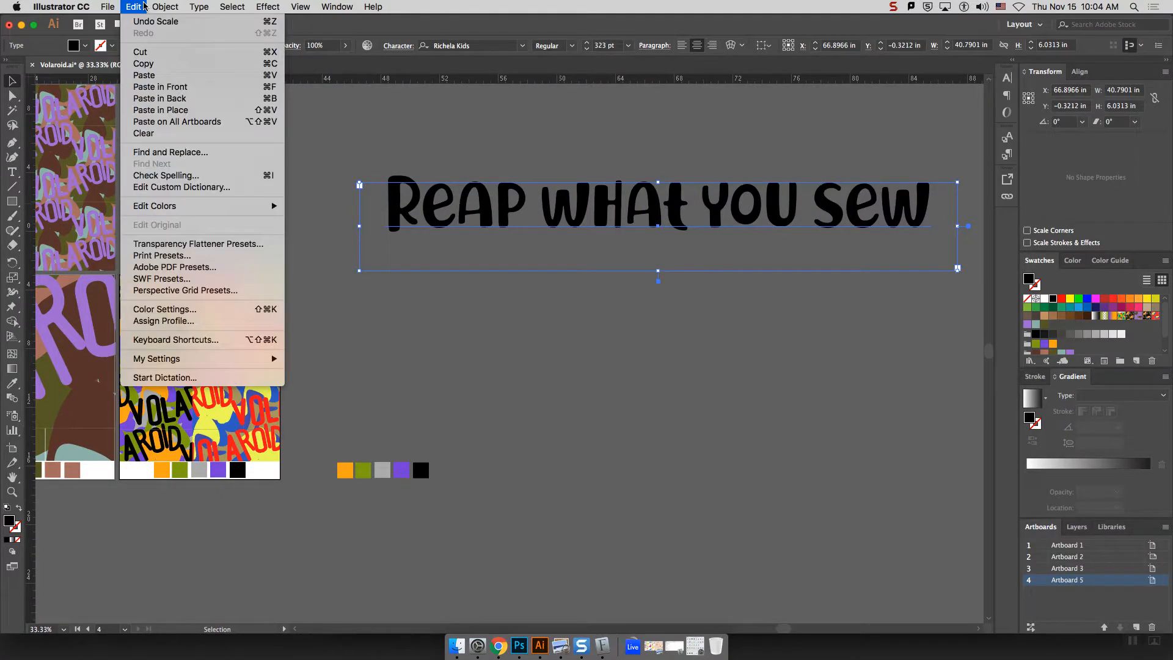
mouse_move(197, 6)
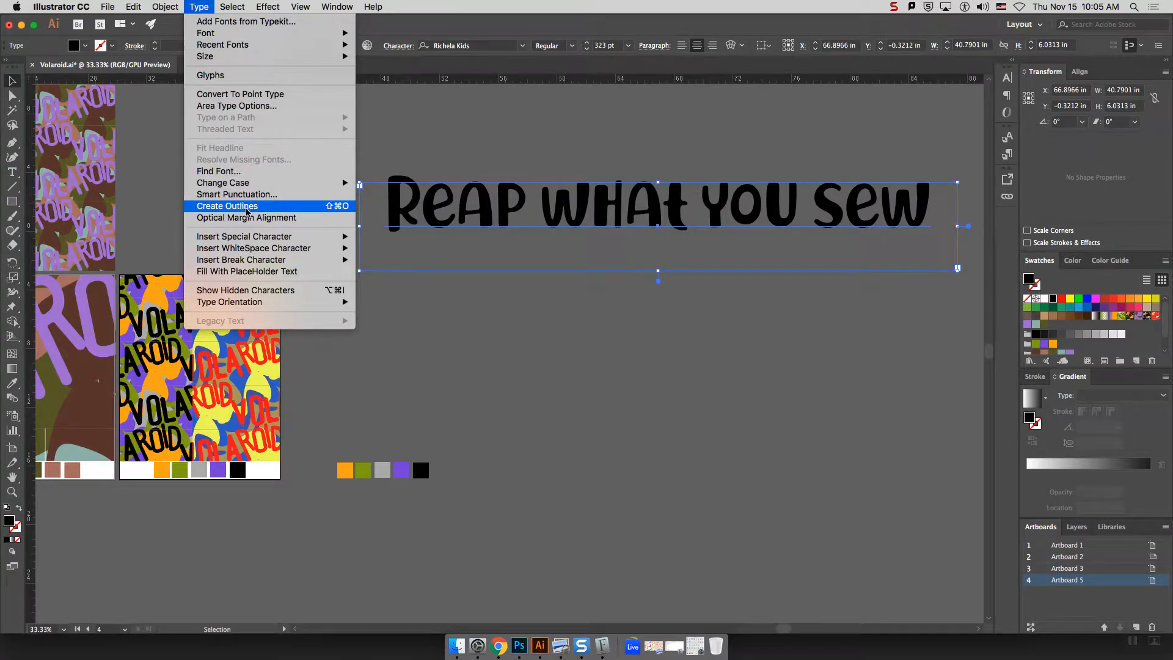
left_click(243, 211)
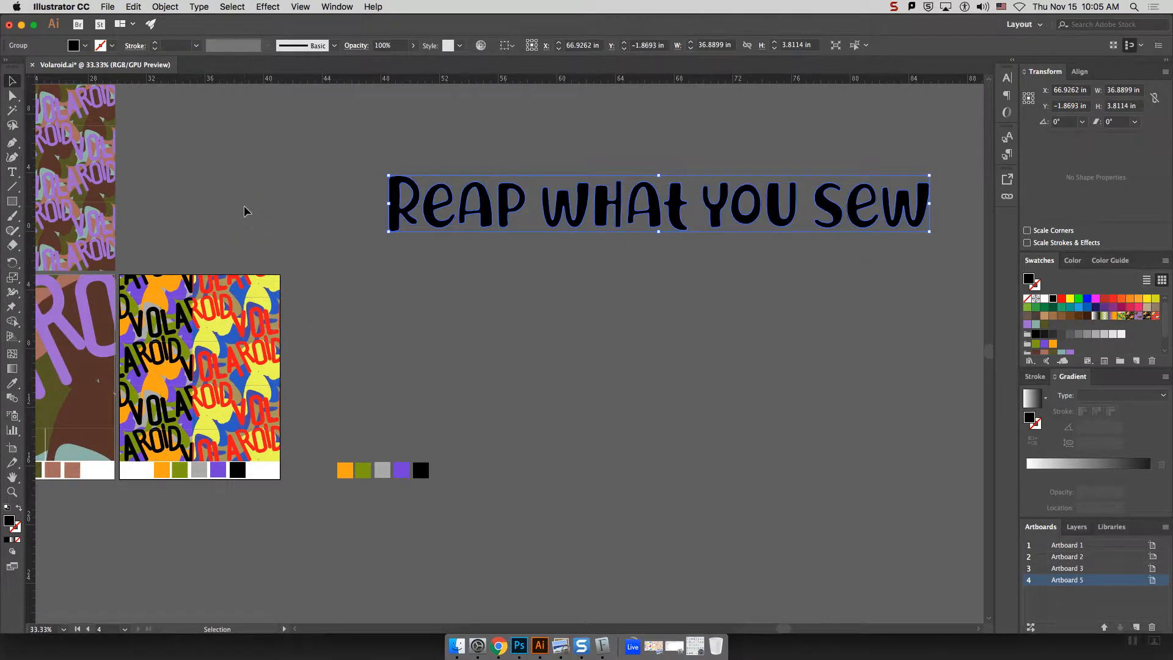
left_click(298, 195)
Step: Pull the left-edge anchor points of the outlined letter R outward to thicken its stem, and select the outlined word "What"
left_click(12, 96)
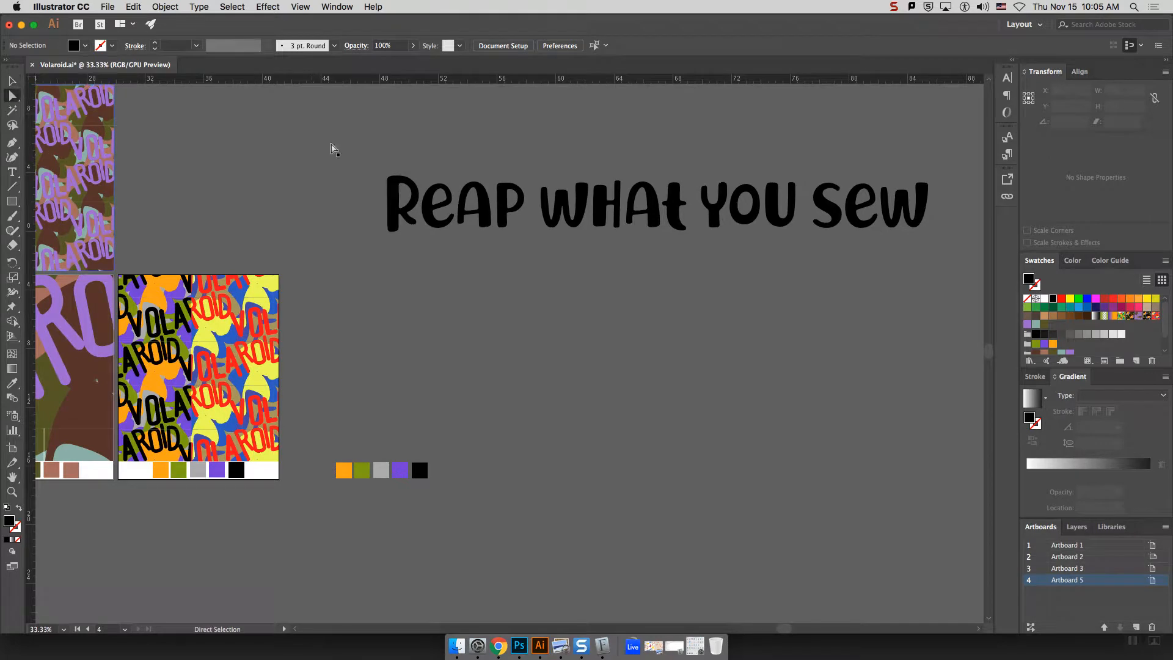
left_click(413, 183)
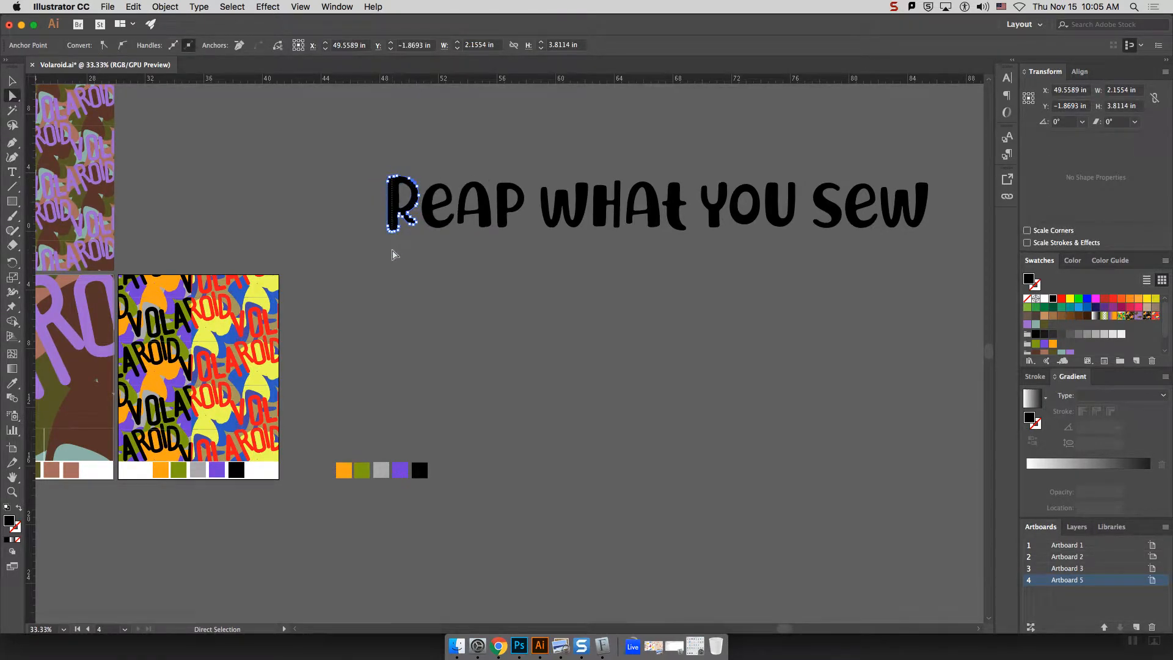
left_click_drag(391, 250, 381, 236)
left_click(422, 252)
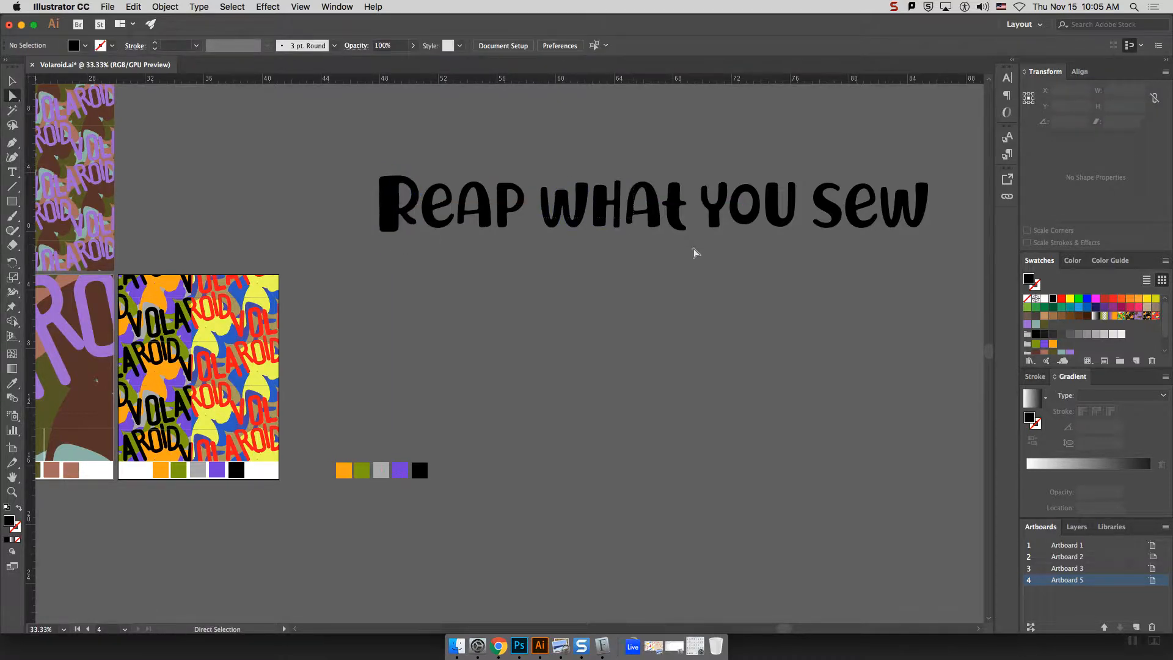
left_click(675, 217)
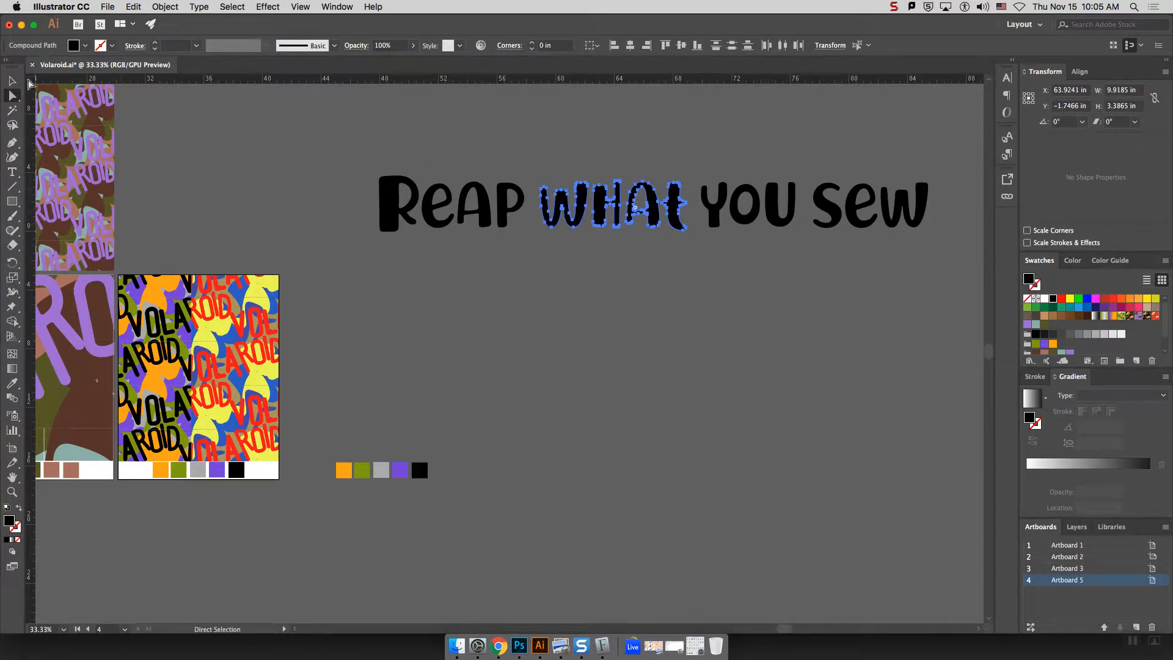
Step: Move the outlined word "What" down and slightly left, below the line of the other words, and deselect it
left_click(12, 80)
left_click_drag(643, 208, 610, 255)
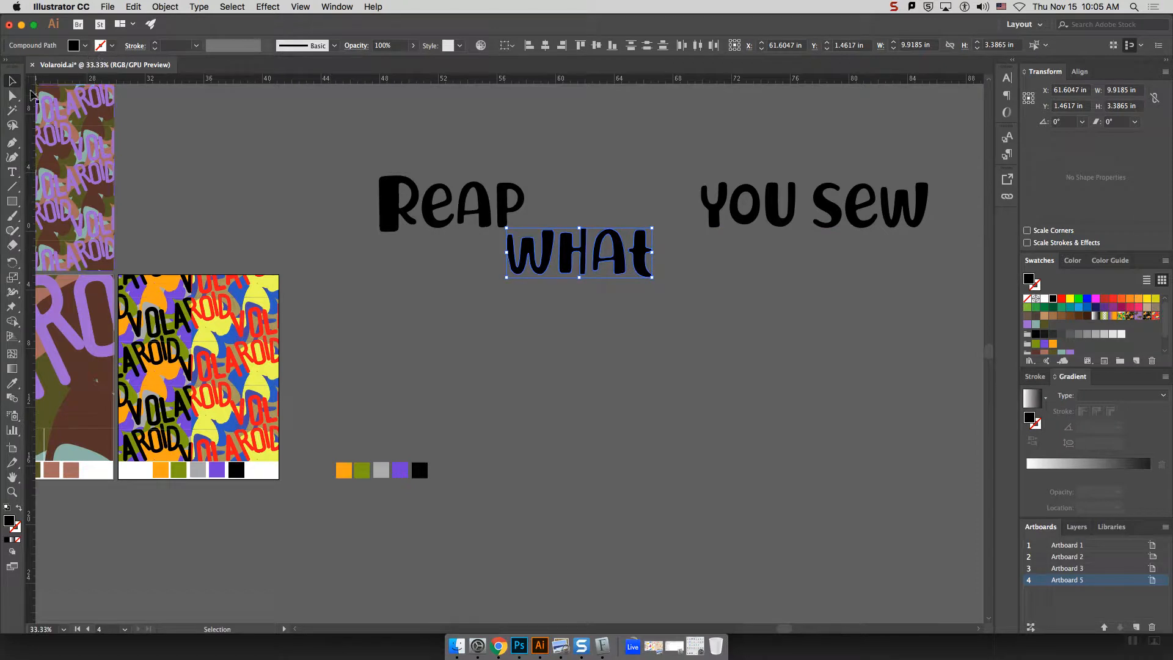
left_click(12, 96)
left_click(667, 296)
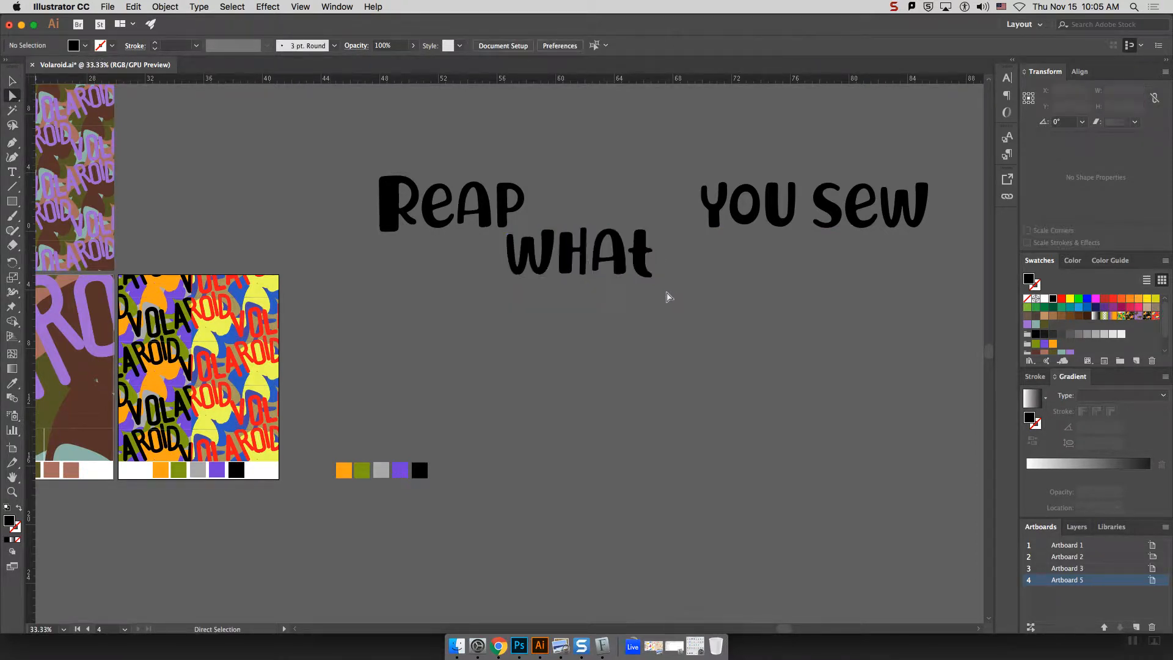
Step: Pull the right-edge anchor points of the letter t in "What" outward to thicken it, and deselect
left_click_drag(640, 217, 660, 243)
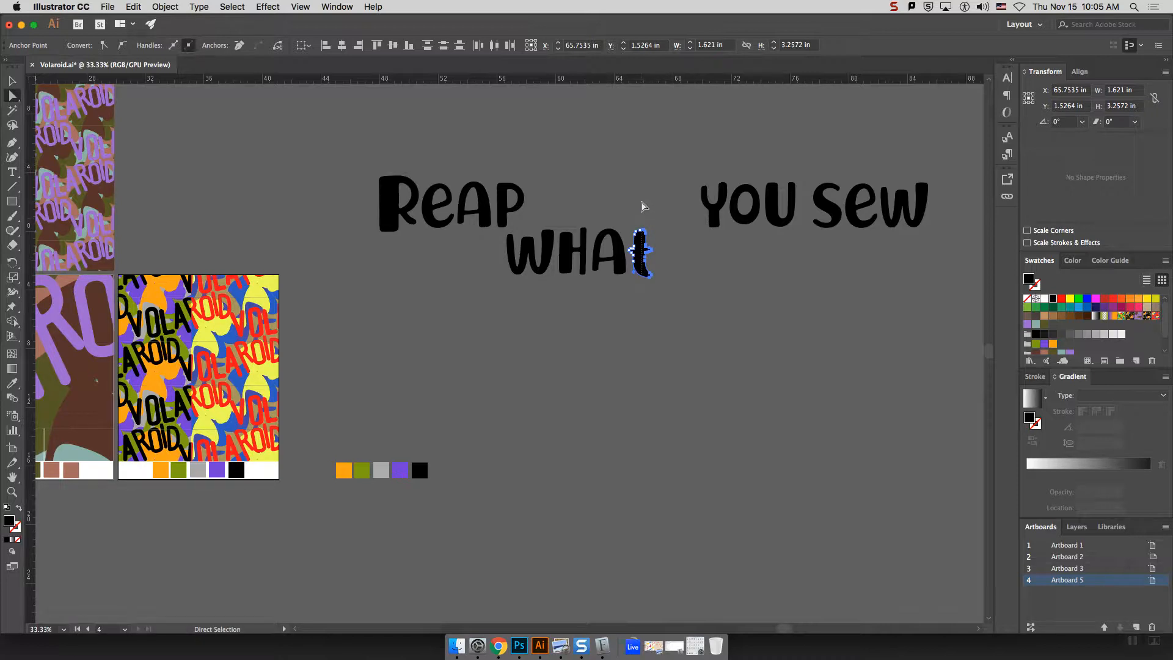
left_click_drag(645, 234, 654, 234)
left_click(699, 266)
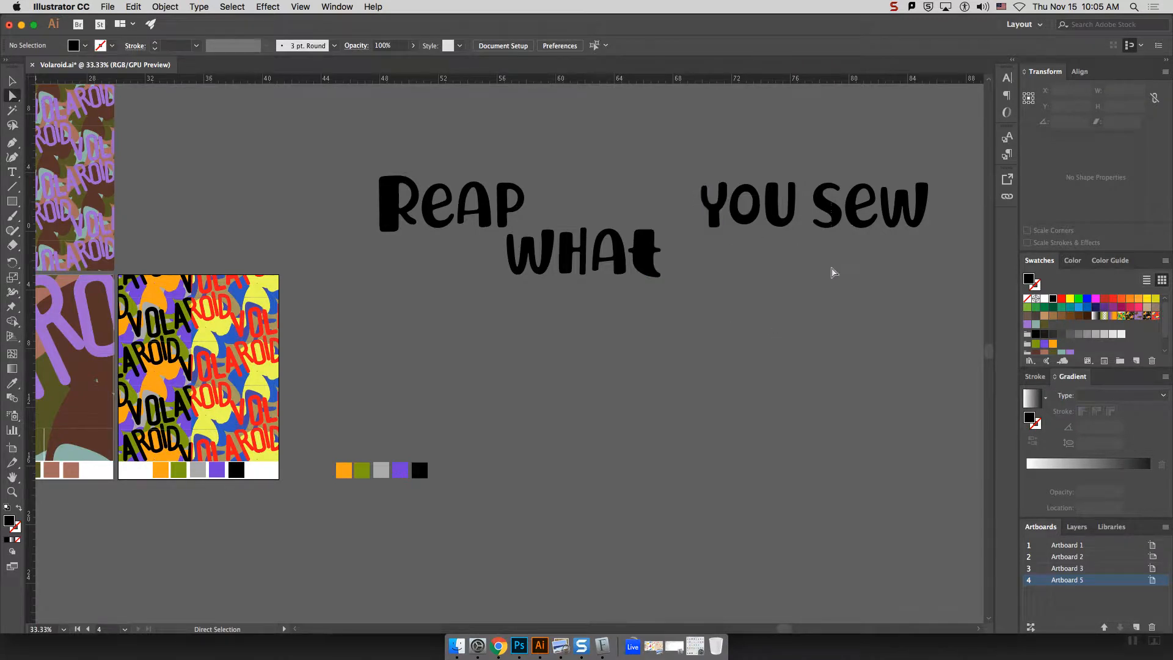
Step: Move the letters of "You" up and left toward "What", leaving a gap before the U
left_click(806, 221)
mouse_move(775, 220)
left_mouse_down()
mouse_move(754, 201)
mouse_move(745, 211)
mouse_move(766, 209)
left_mouse_up()
left_click(778, 234)
left_click(779, 226)
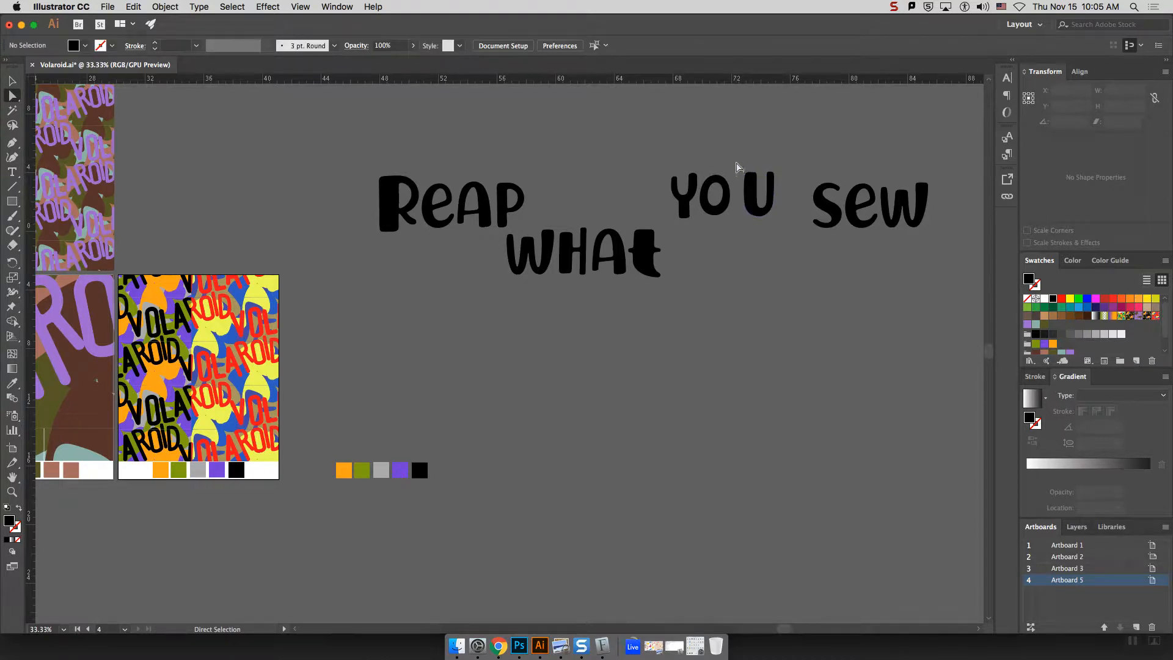
Step: Stretch the left-edge anchor points of the U in "You" toward the O, and shift the lettering group slightly down
left_click_drag(753, 228, 754, 230)
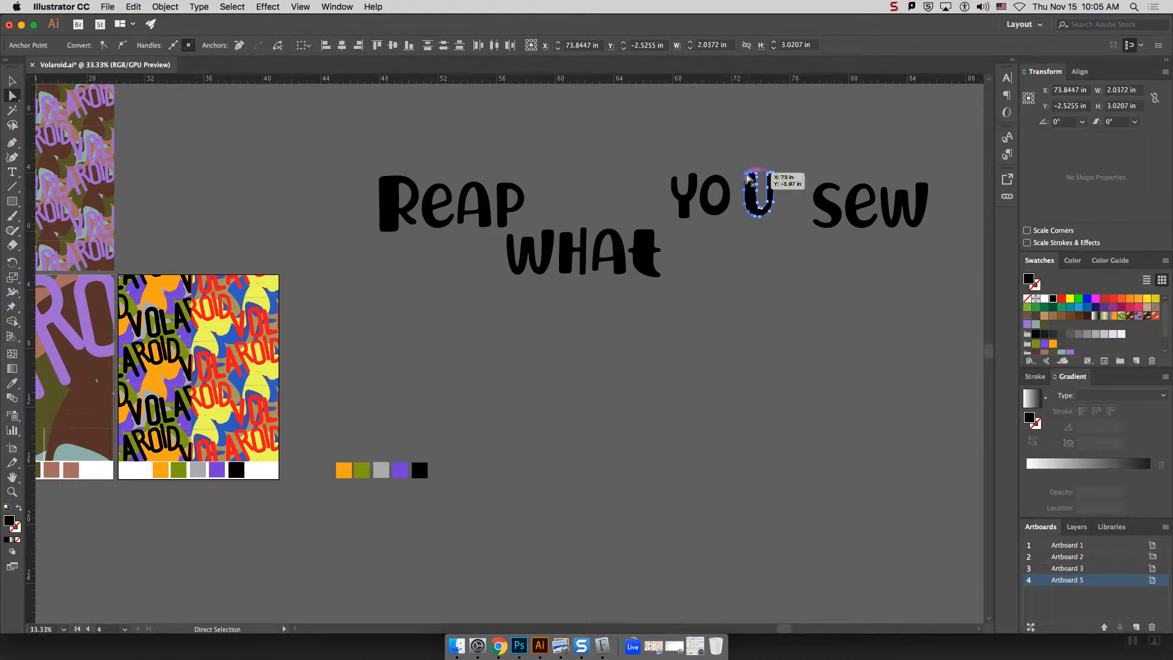
left_click_drag(745, 173, 735, 175)
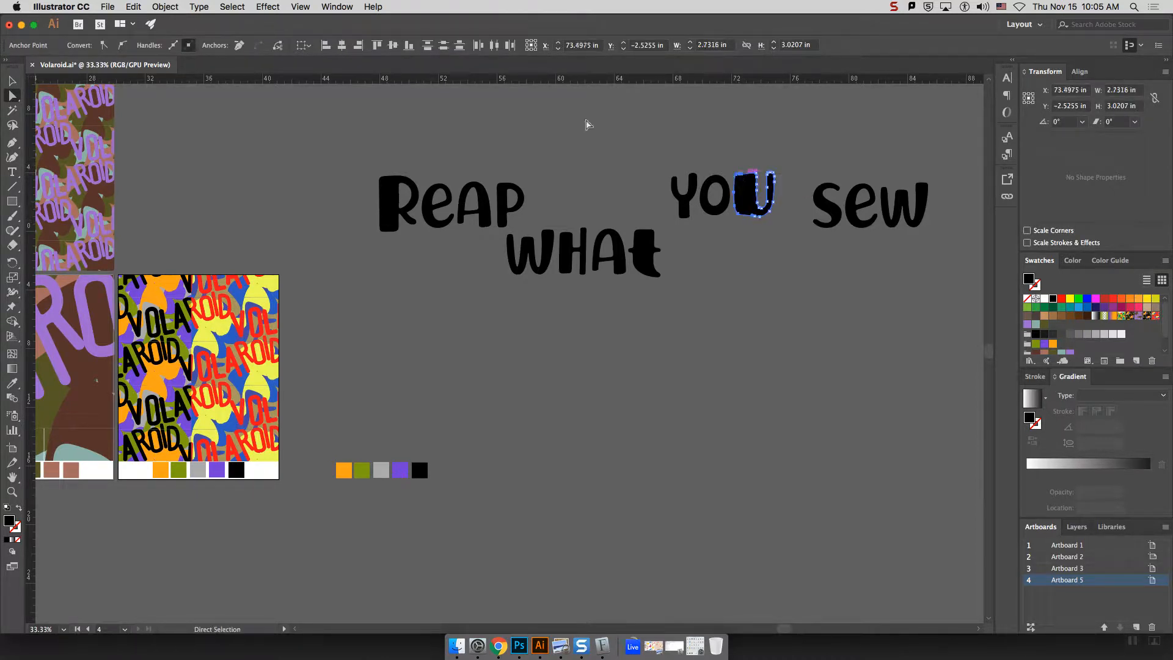
key("v")
left_click(794, 264)
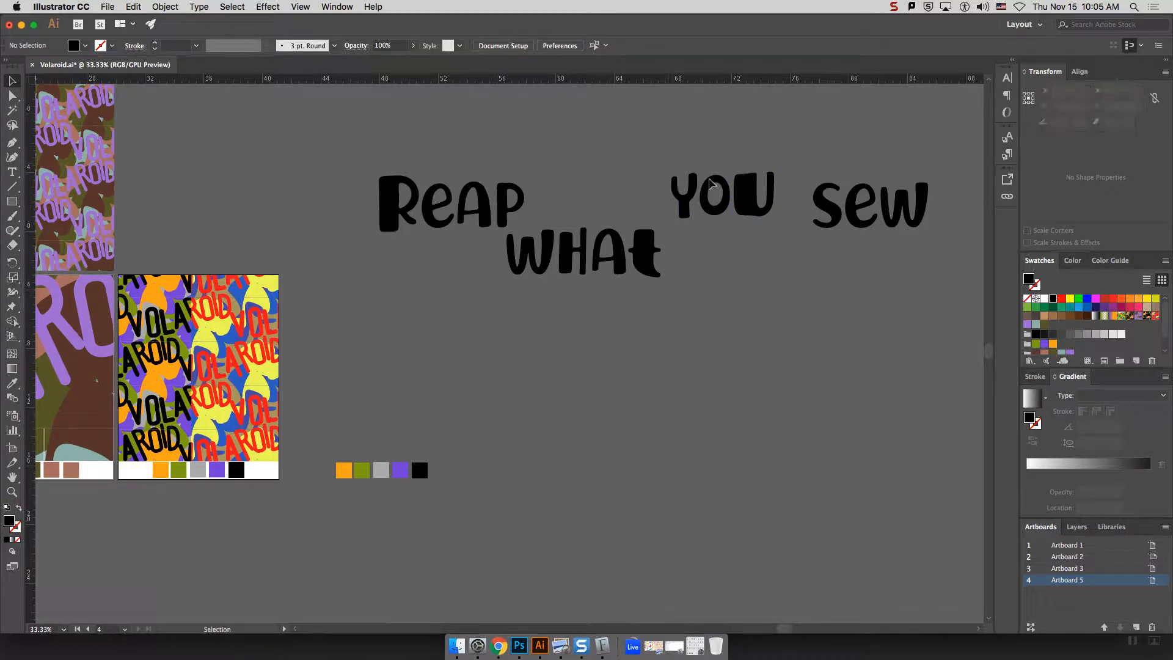
left_click(764, 213)
left_click(794, 292)
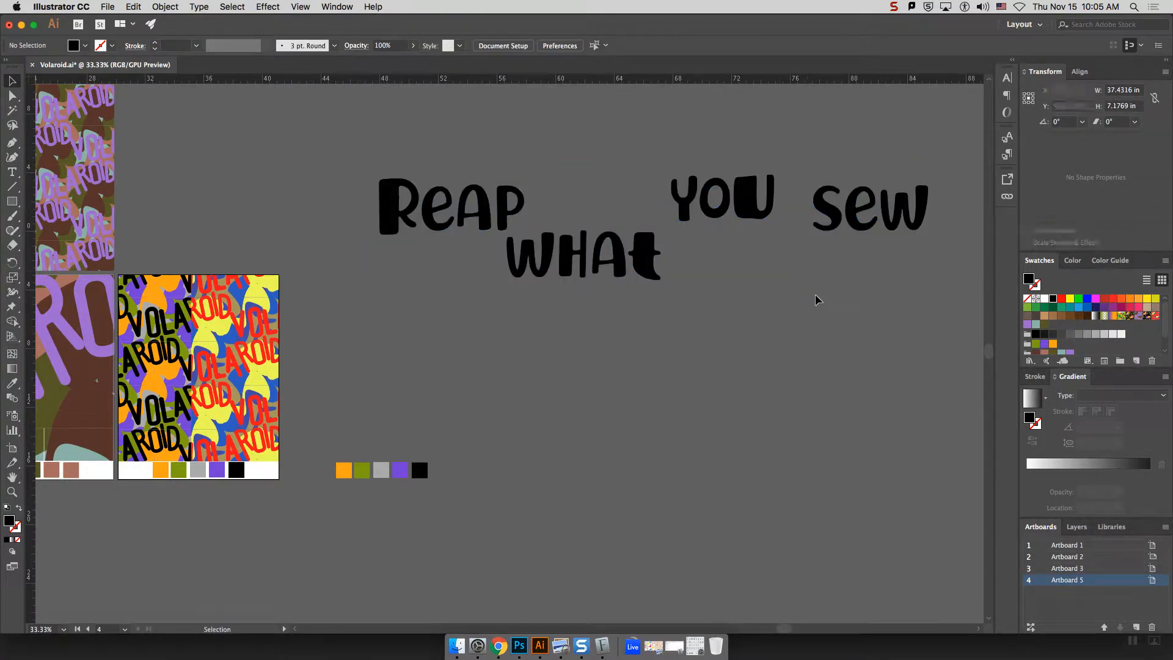
scroll(993, 306, "right", 2)
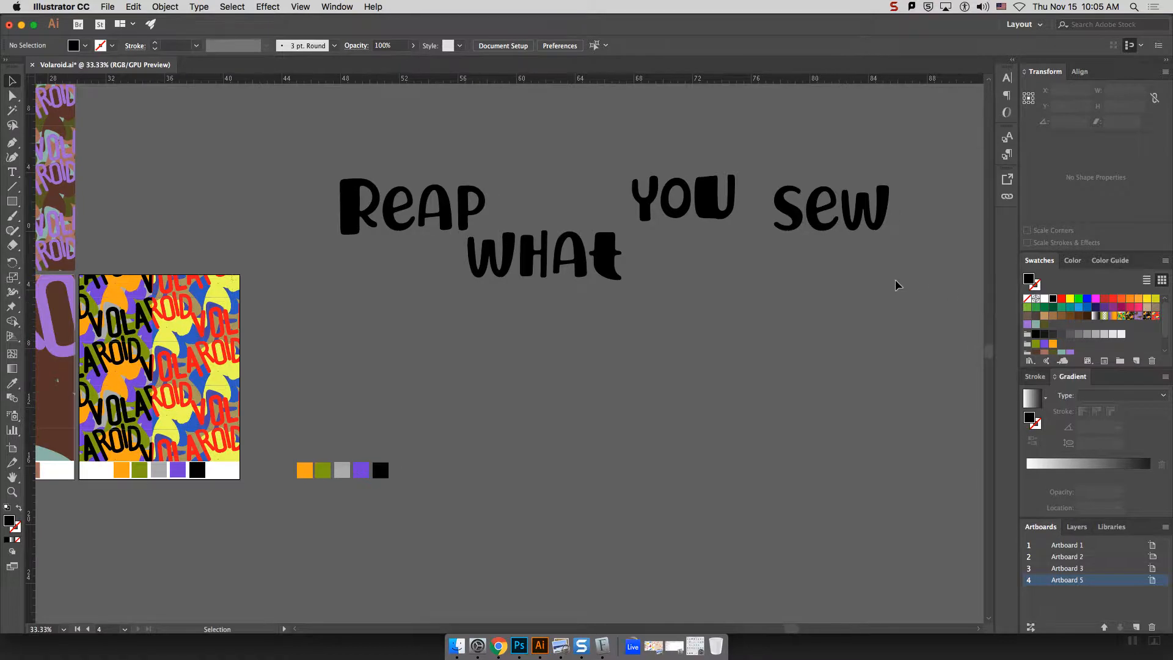
key("super+a")
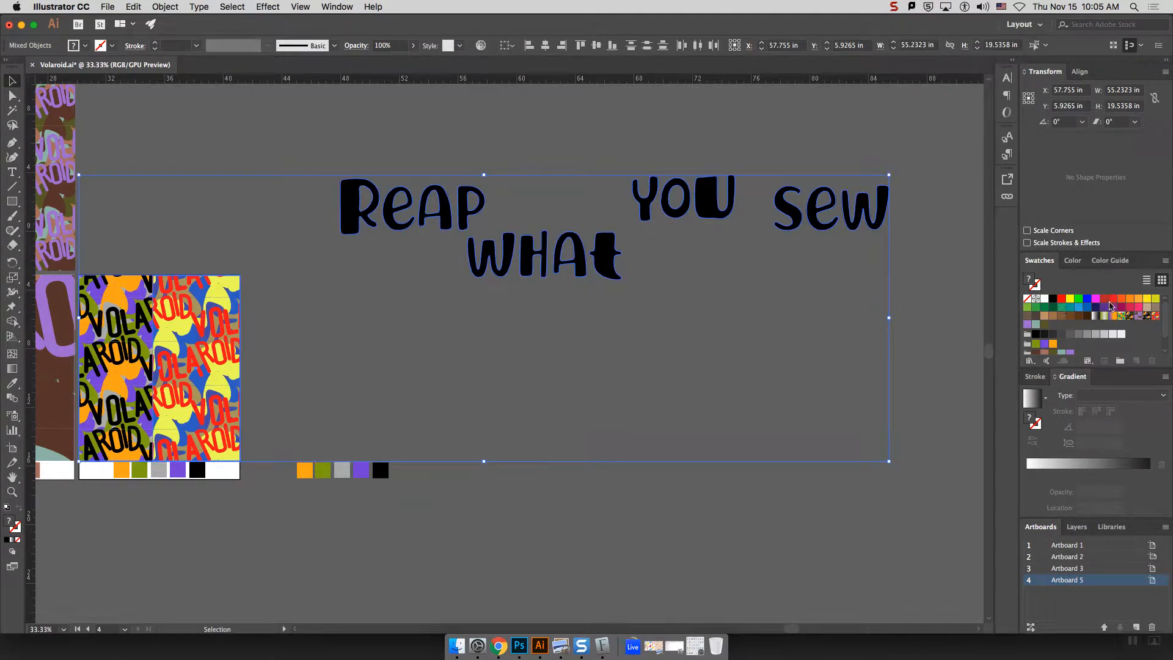
left_click(1129, 300)
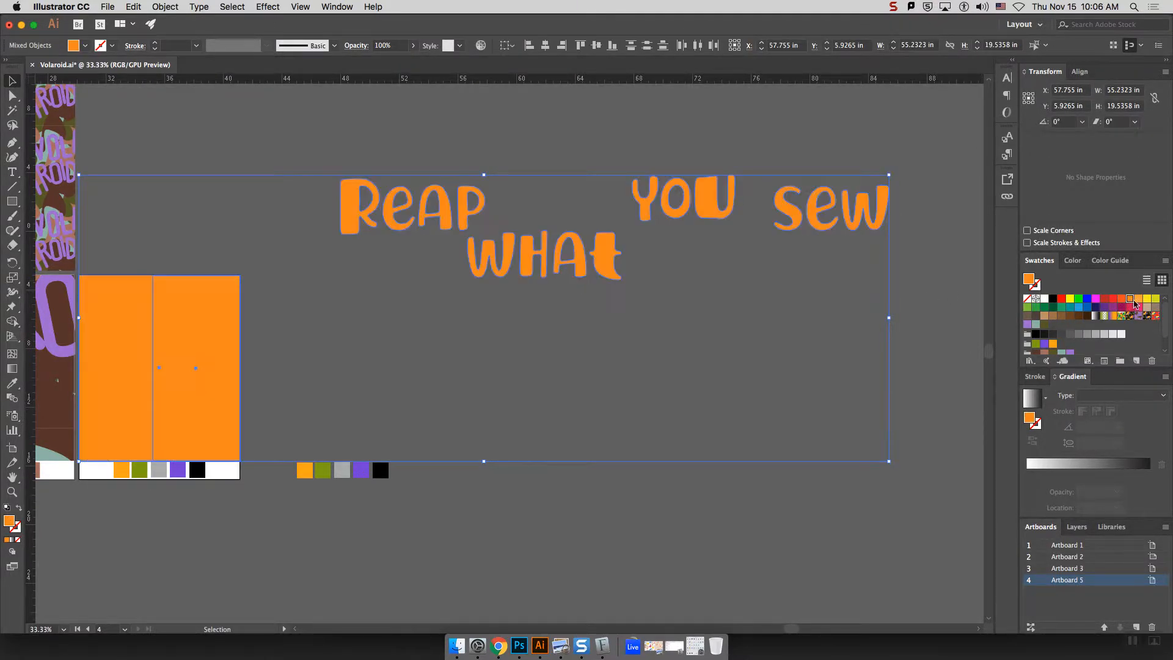
left_click(1036, 287)
left_click(1085, 304)
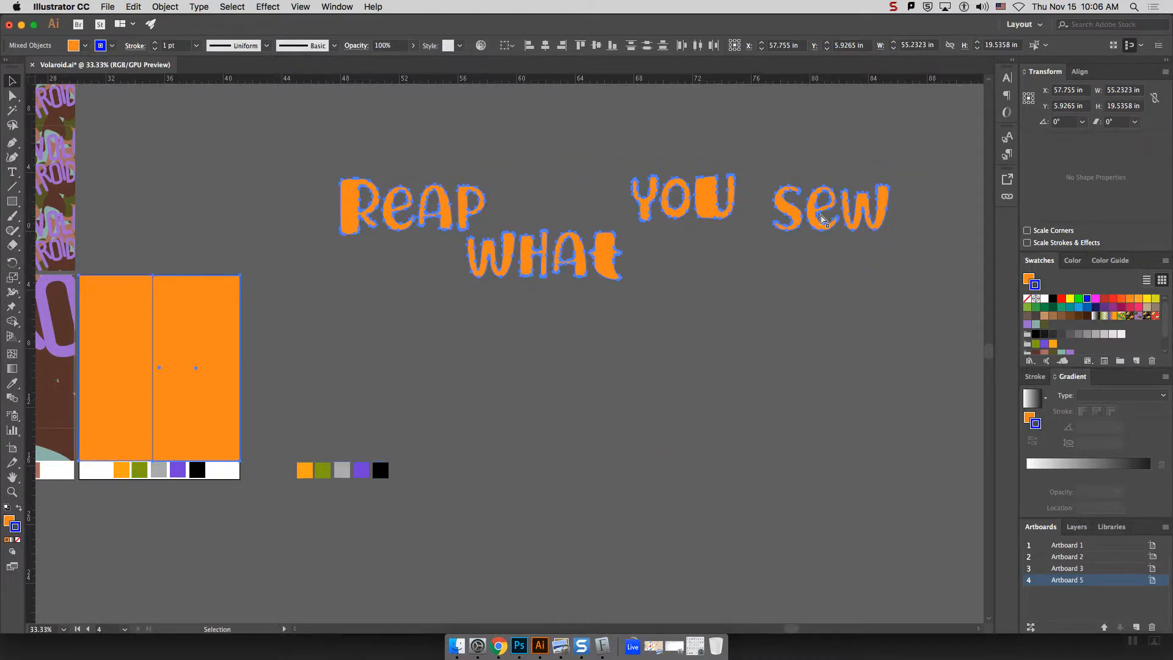
key("super+z")
key("super+z")
left_click(331, 179)
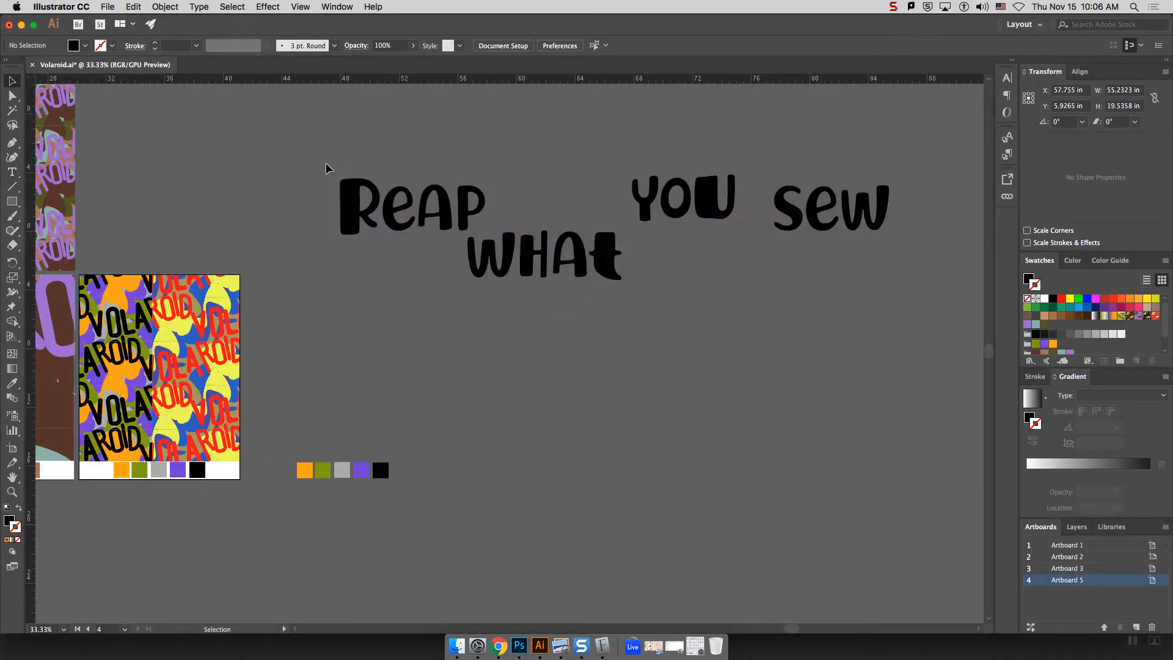
Step: Select only the "Reap what you sew" lettering and give it an orange stroke and a light blue fill
left_click_drag(908, 296, 917, 292)
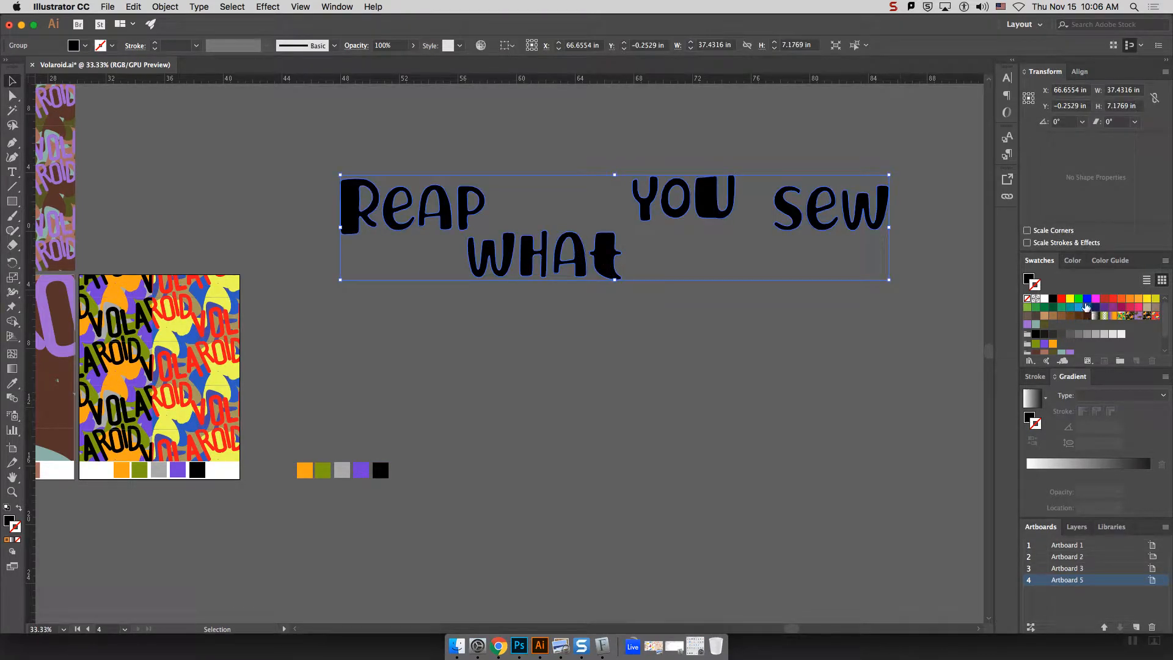
left_click(1130, 299)
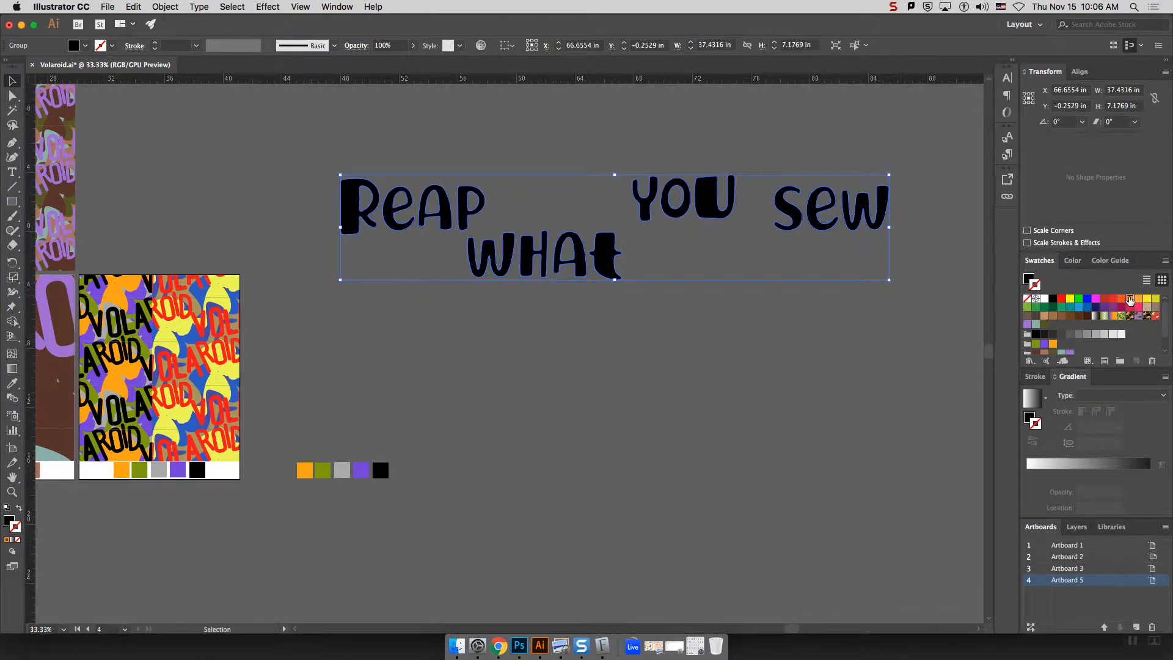
left_click(1028, 278)
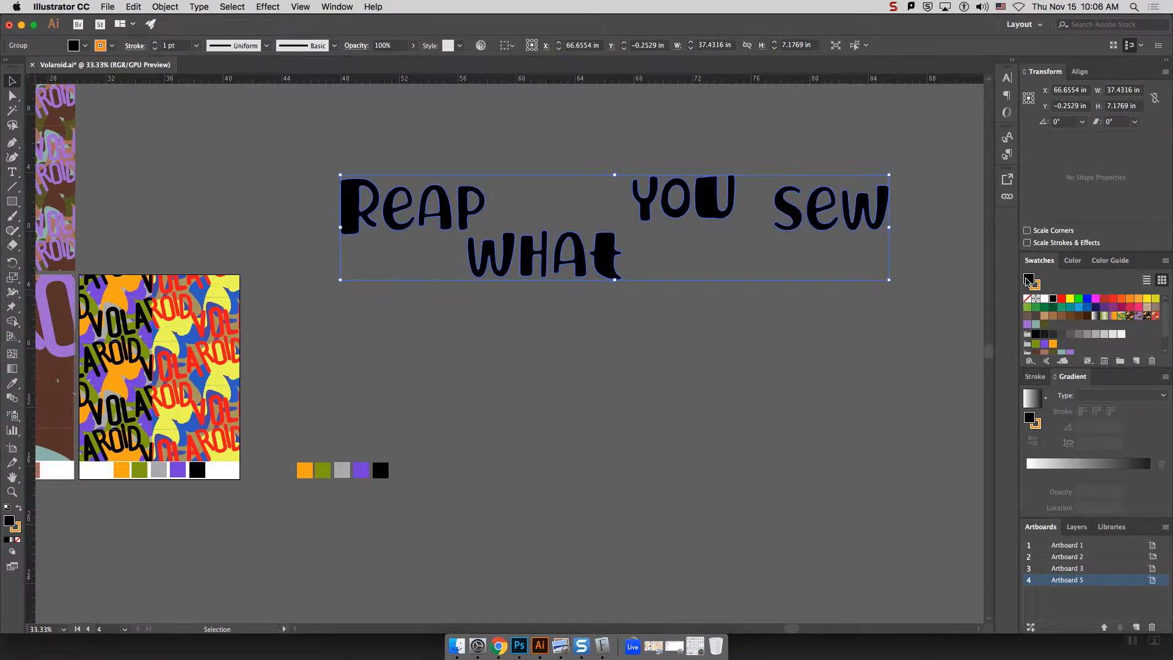
left_click(1078, 308)
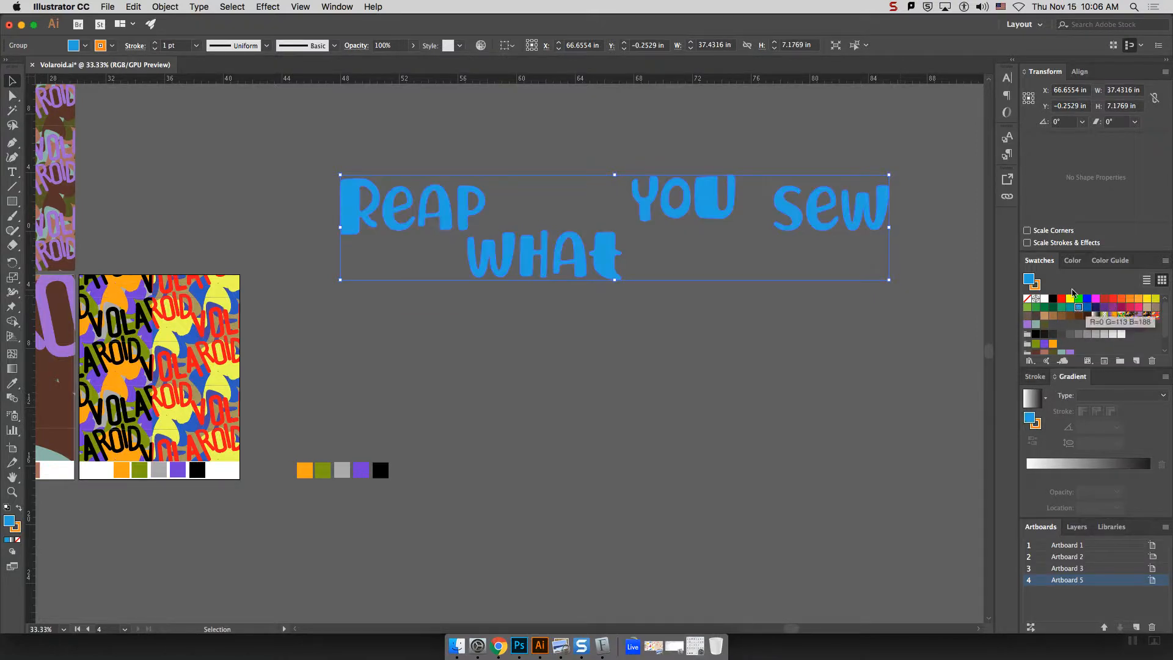
Step: Increase the lettering's stroke weight to 15 pt and deselect it
left_click(154, 45)
left_click(154, 44)
left_click(154, 44)
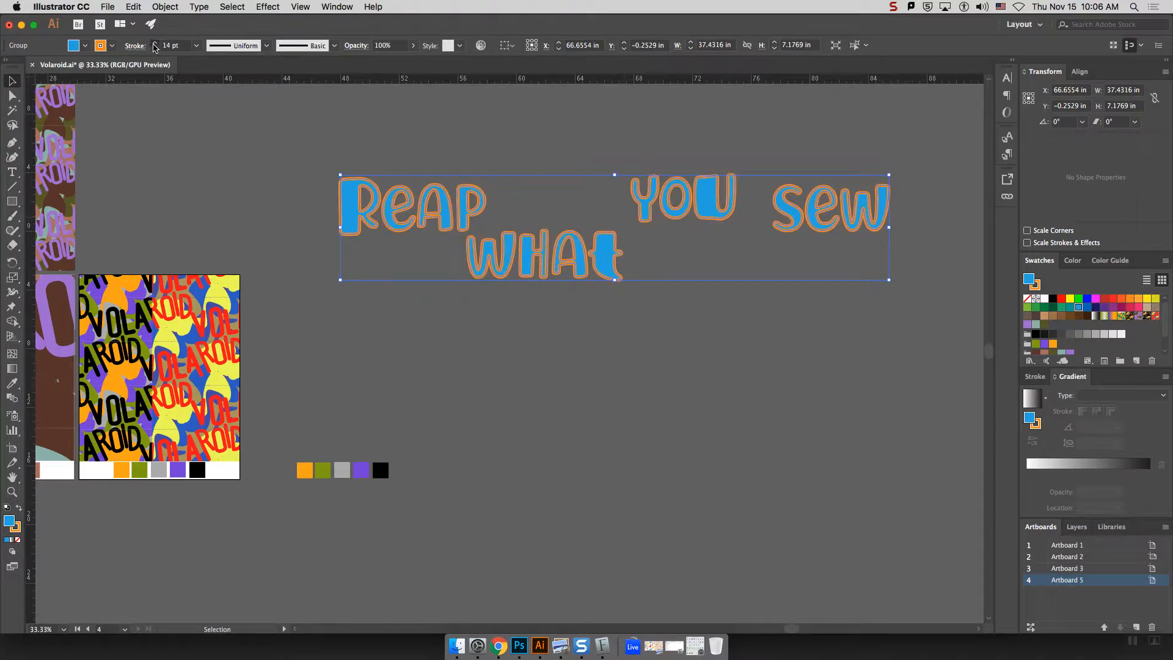
left_click(154, 45)
left_click(679, 340)
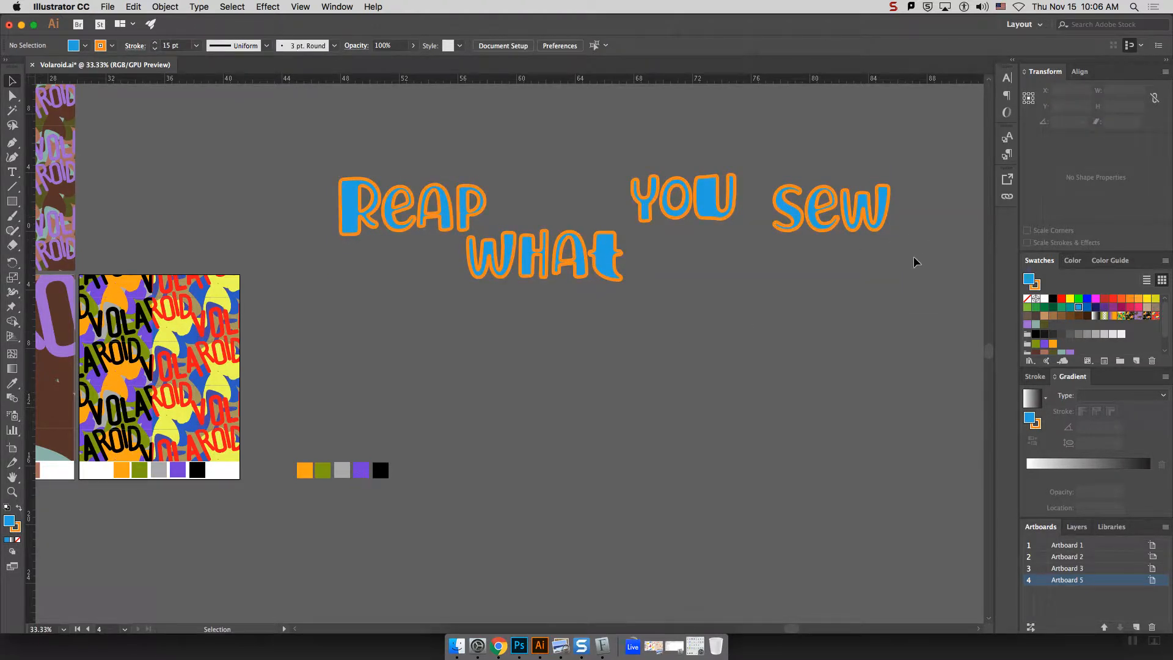
Step: Nudge the bottom anchor point of the U in "You" slightly, and select the whole lettering group
key("a")
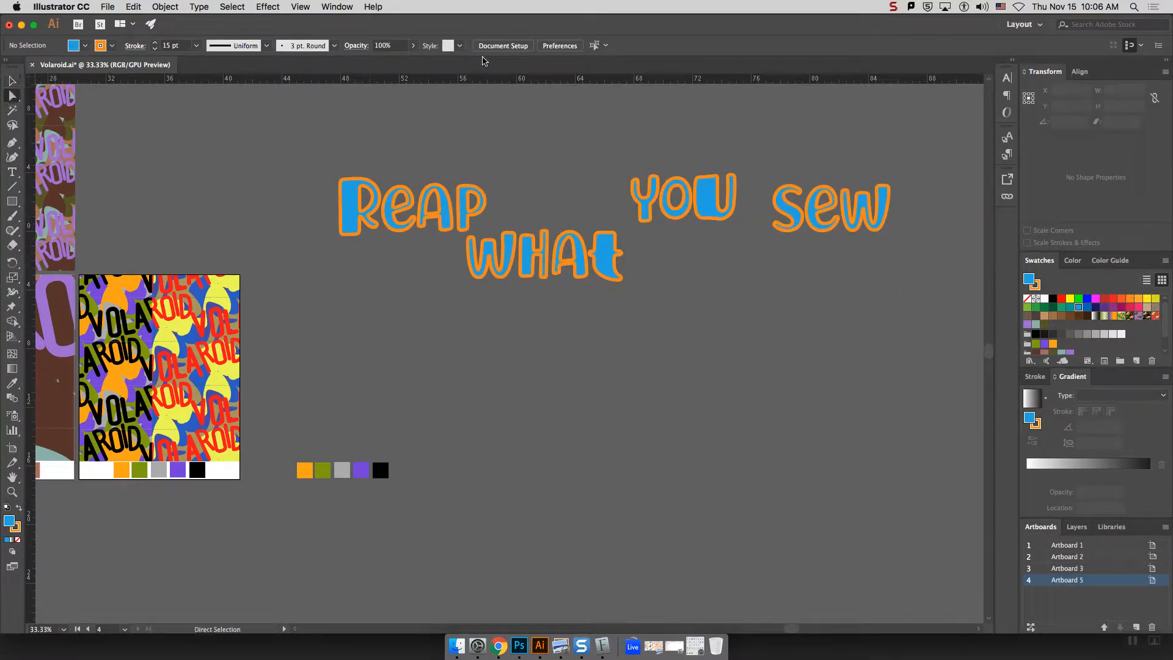
left_click(716, 218)
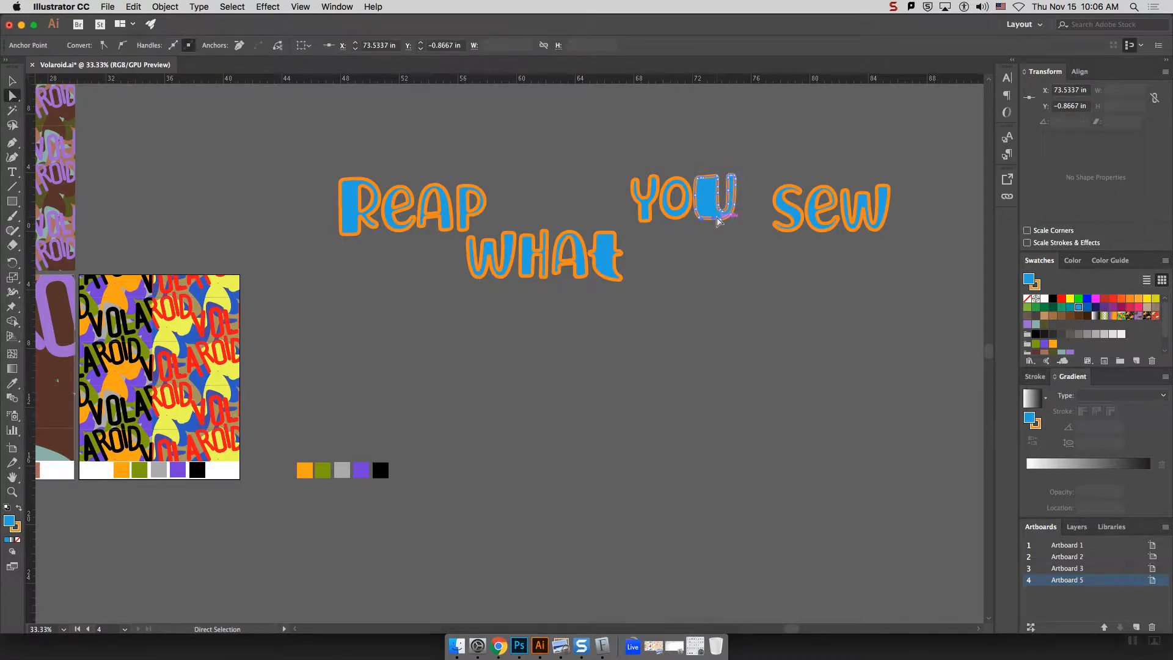
left_click_drag(716, 220, 713, 222)
left_click(723, 241)
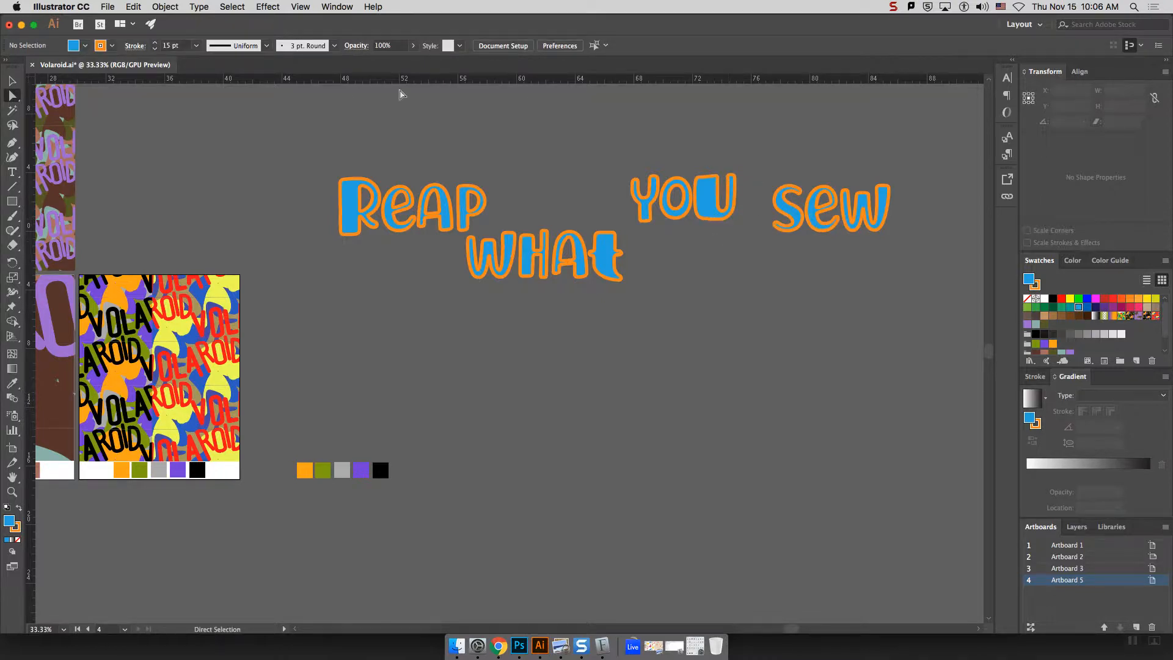
left_click(11, 81)
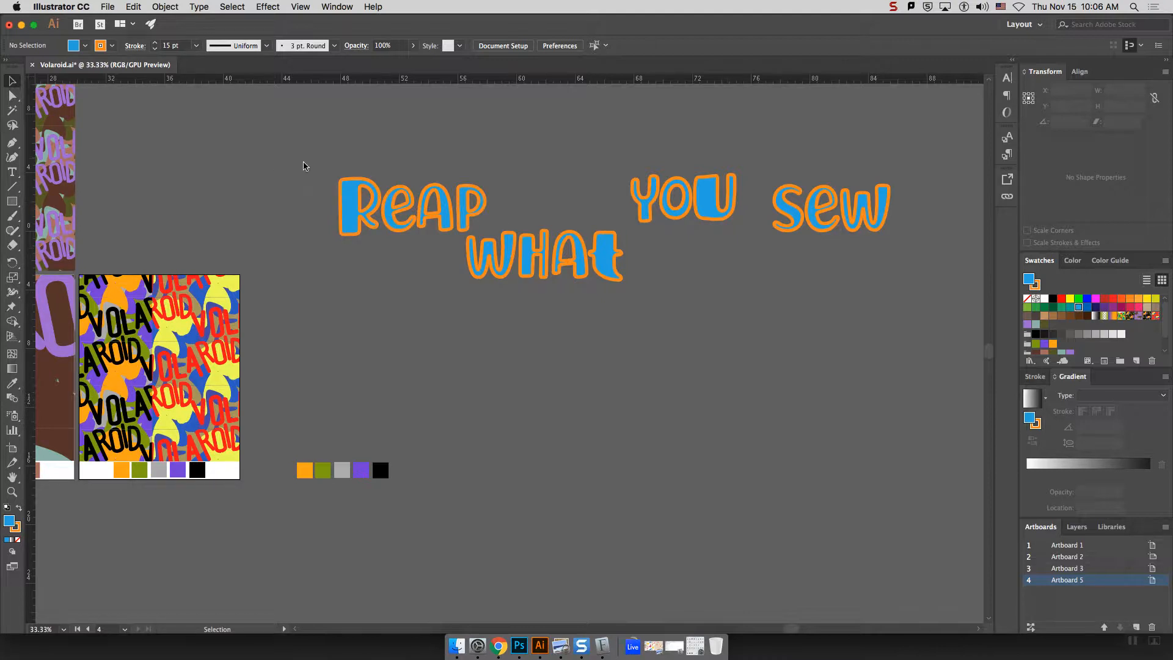
left_click_drag(866, 299, 920, 300)
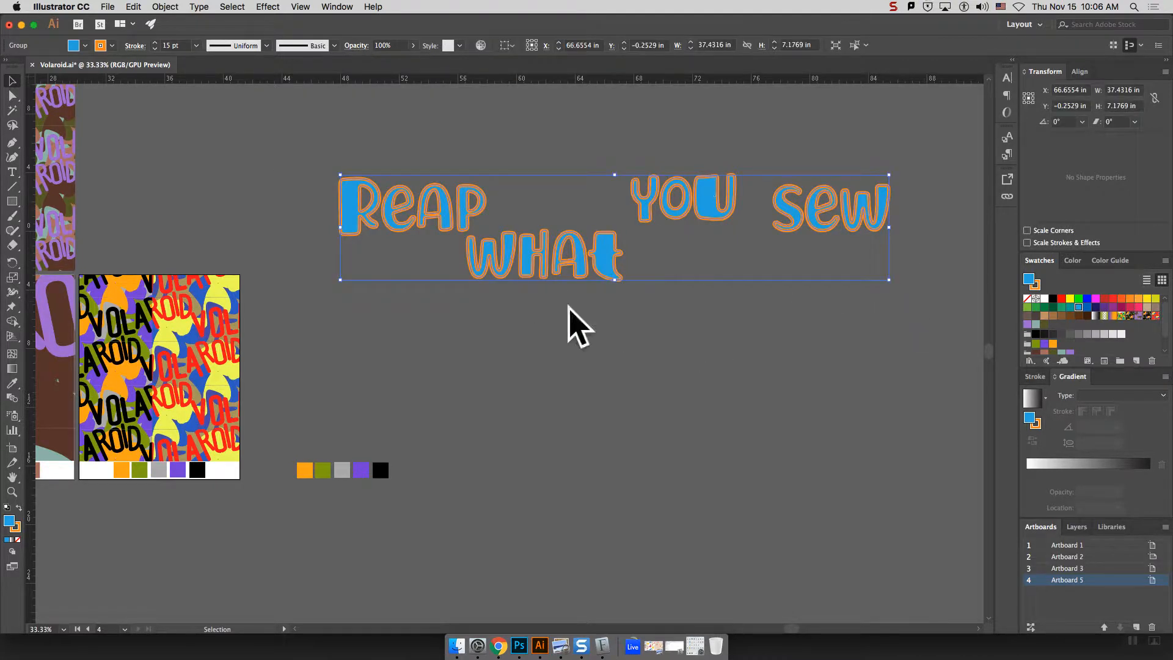
Step: Draw a red rectangle without stroke below the lettering, about 26.2 in wide, and shorten it to a height of about 9.7 in
left_click(11, 201)
scroll(510, 335, "right", 1)
mouse_move(491, 325)
left_mouse_down()
mouse_move(904, 496)
mouse_move(874, 493)
left_mouse_up()
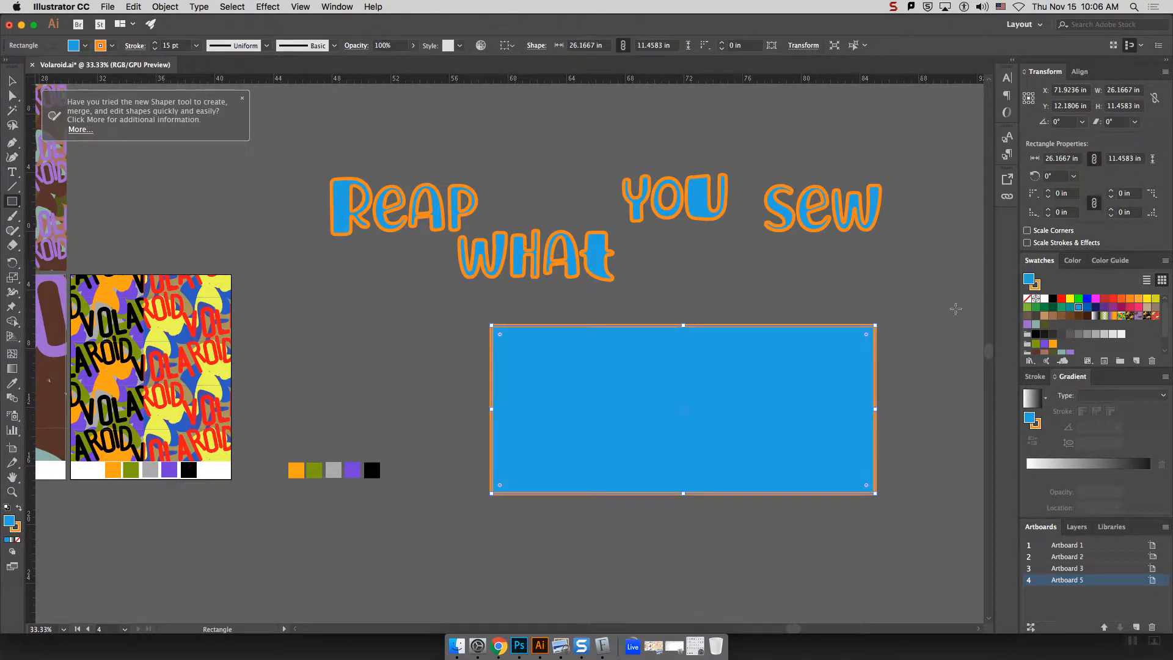
left_click(1112, 301)
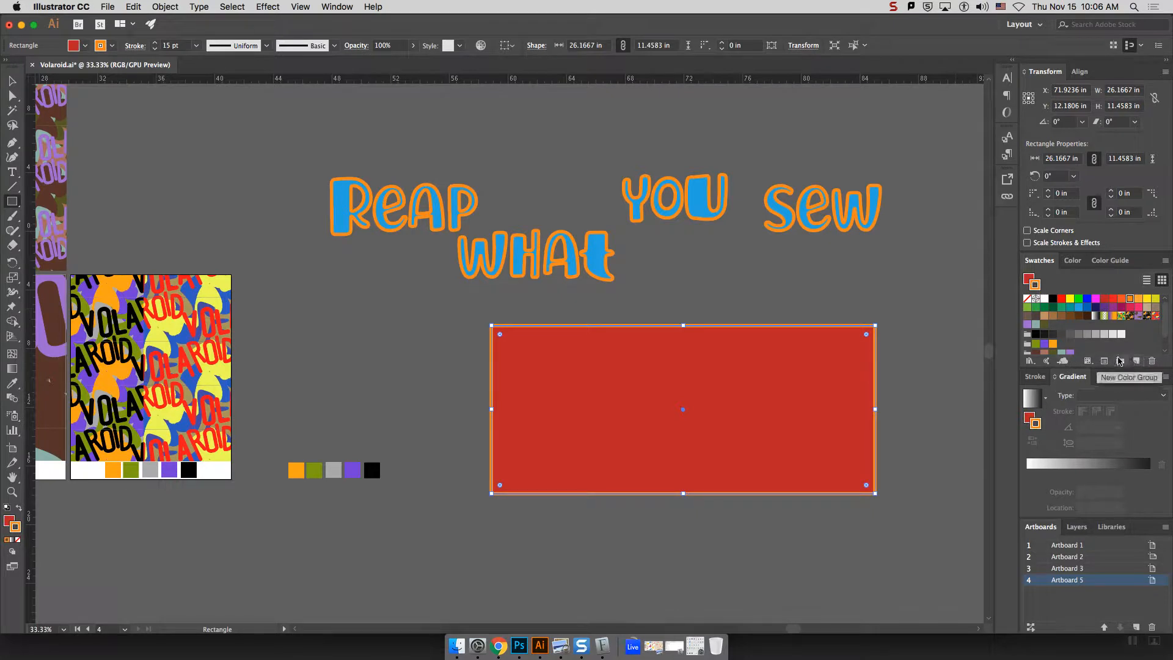
left_click(1029, 298)
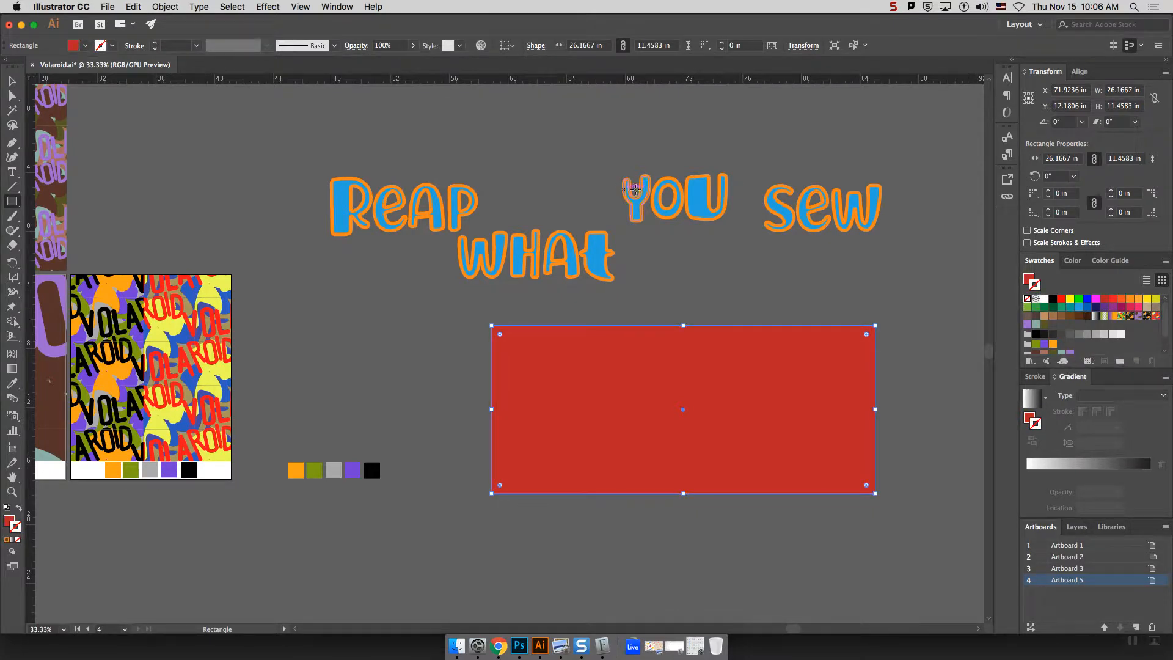
left_click(12, 80)
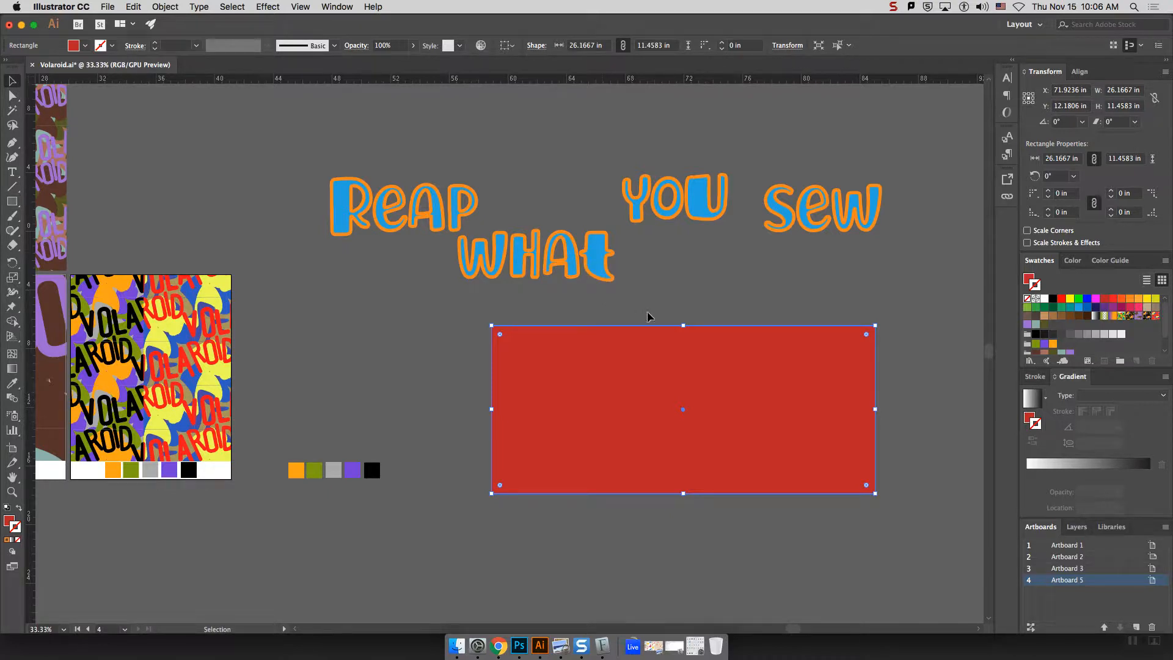
left_click_drag(683, 326, 683, 353)
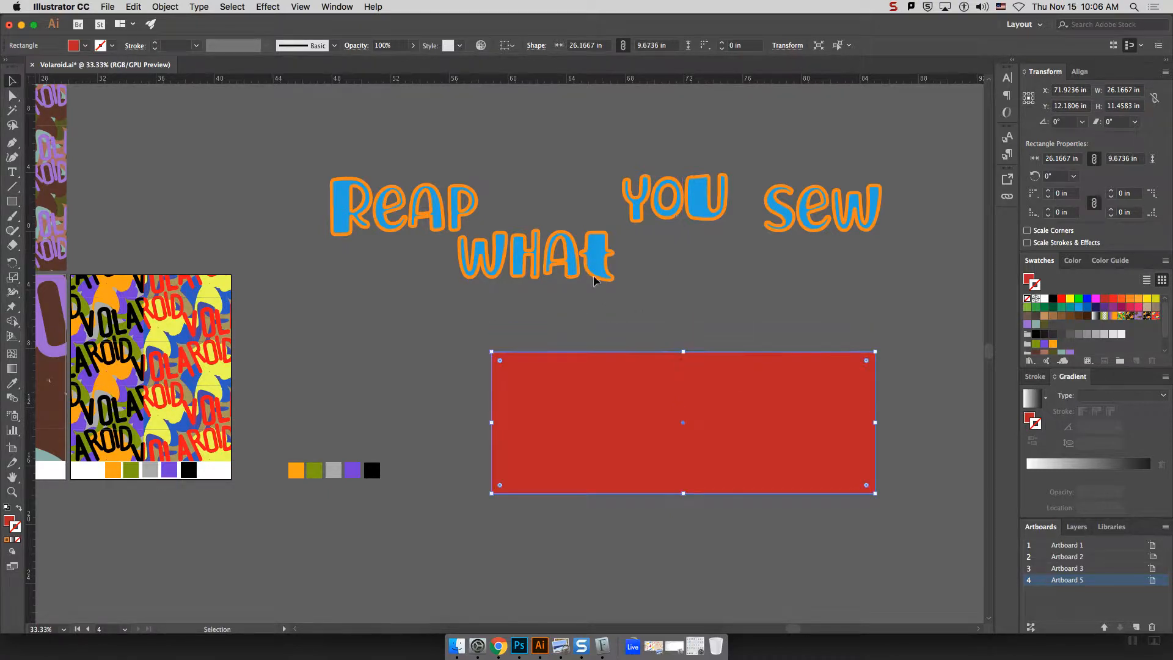
Step: Shift the lettering group slightly down, ungroup it into separate letters, and deselect it
left_click(492, 223)
left_click(476, 222)
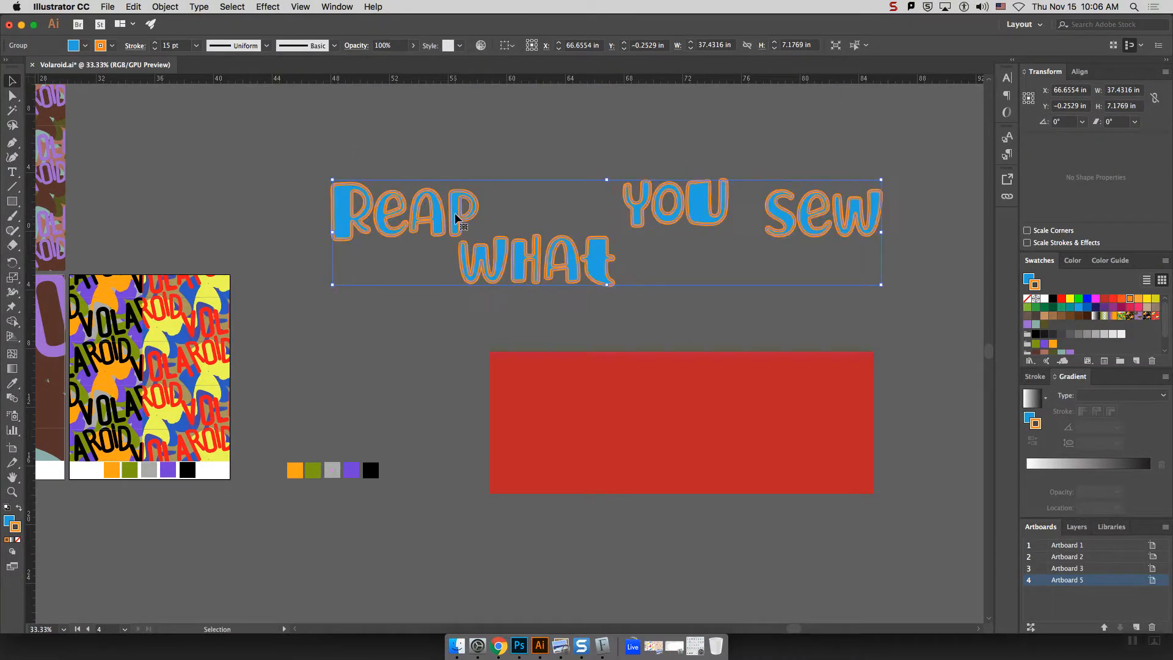
right_click(537, 260)
left_click(621, 361)
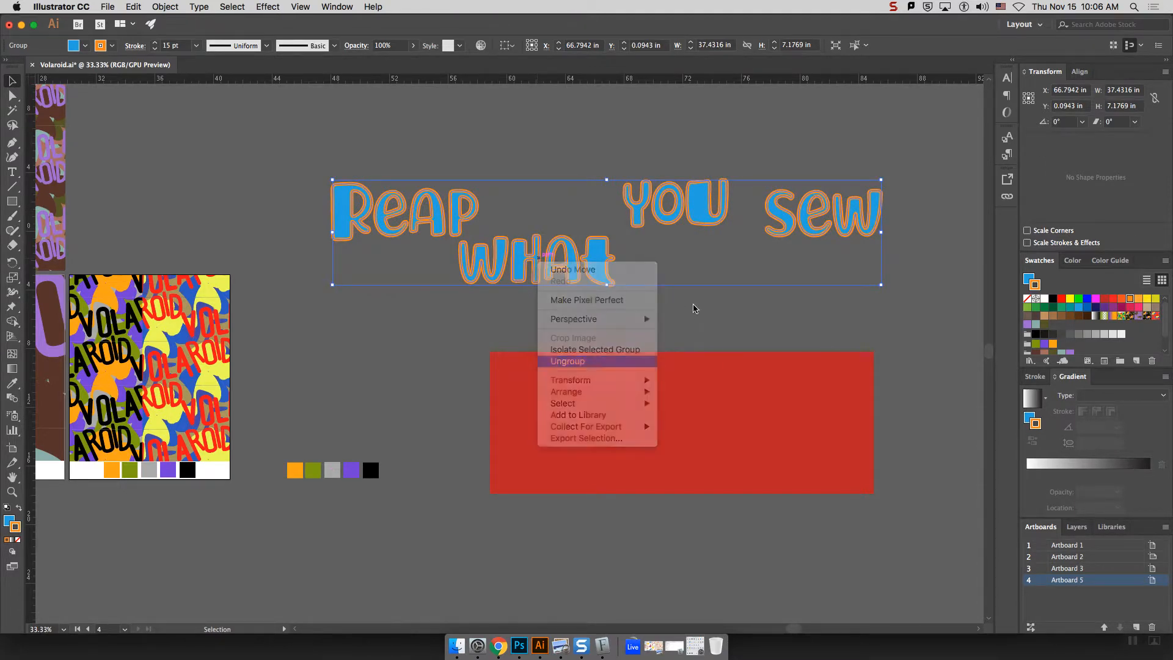
left_click(693, 305)
Step: Select all the letters of "Reap" and move them onto the upper-left part of the red rectangle
left_click(344, 204)
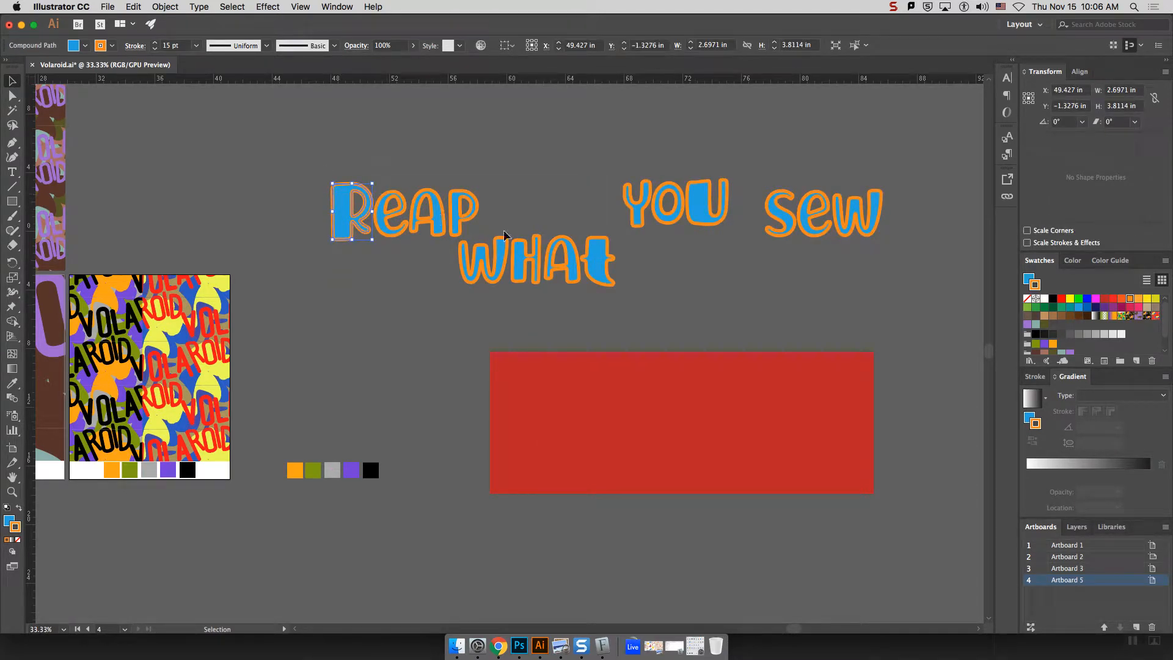
left_click(458, 233, "shift")
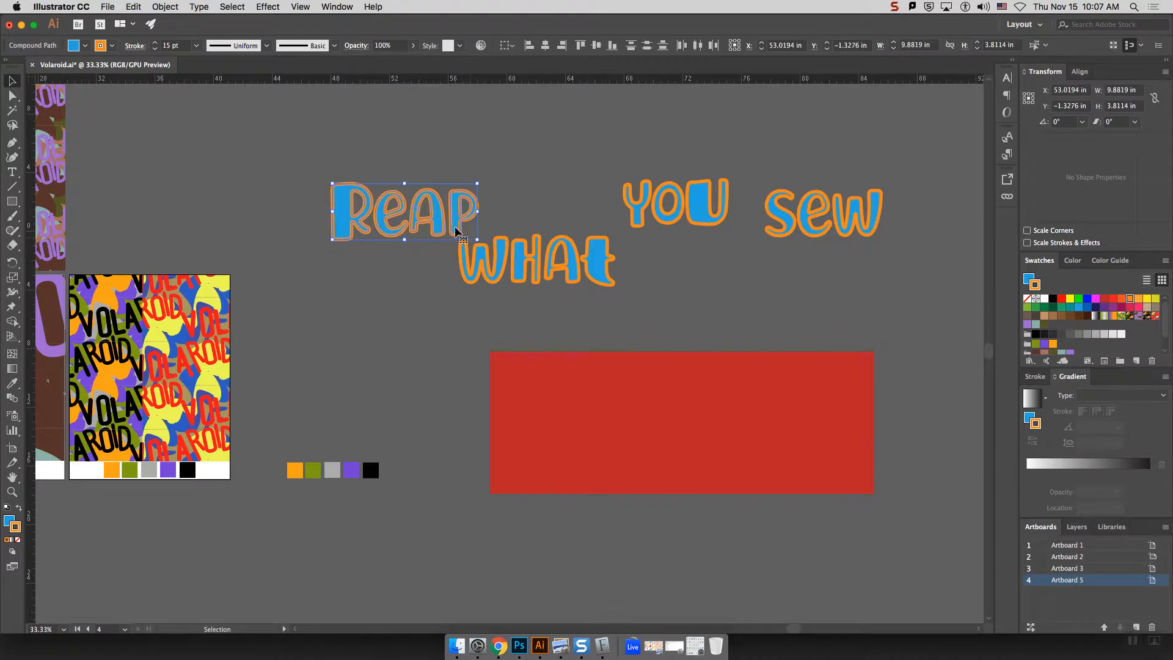
left_click_drag(457, 237, 623, 388)
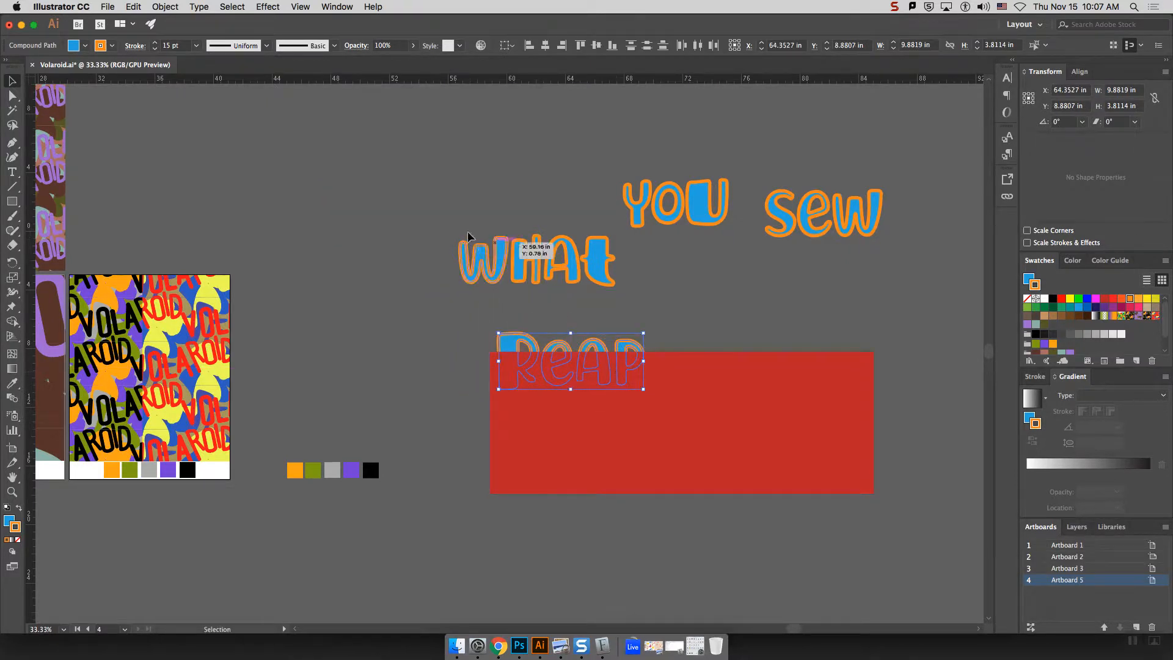
Step: Send the red rectangle to the back behind the lettering and deselect it
left_click(649, 306)
scroll(720, 335, "right", 2)
left_click(666, 375)
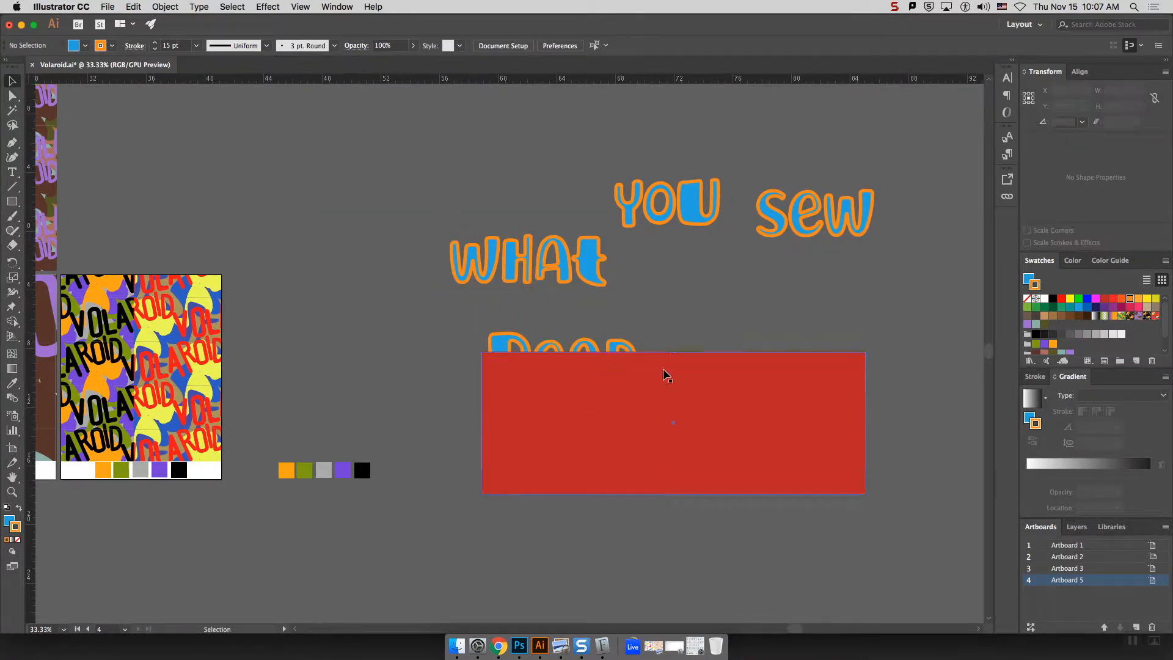
right_click(717, 417)
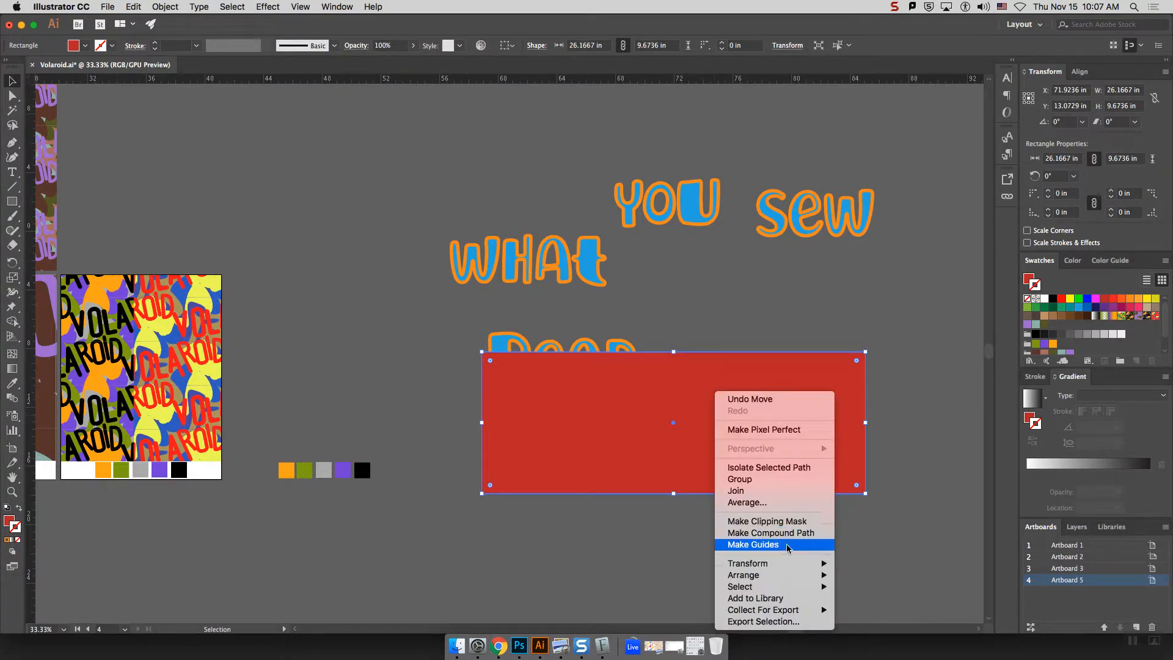
mouse_move(786, 571)
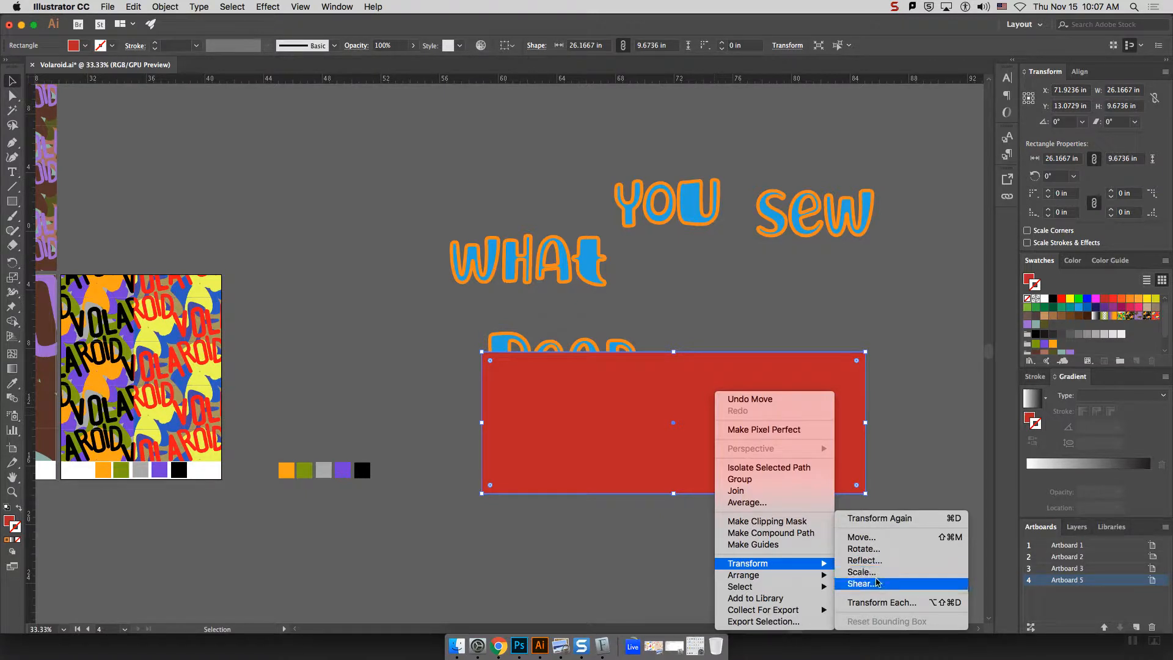
mouse_move(829, 582)
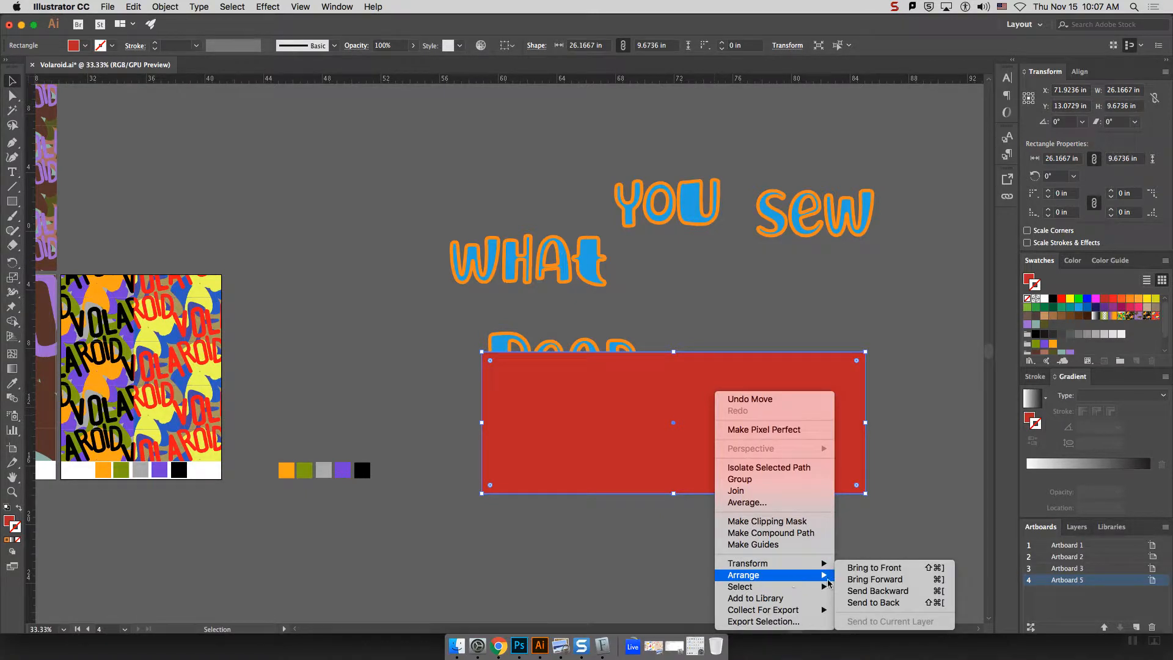
left_click(874, 602)
left_click(742, 312)
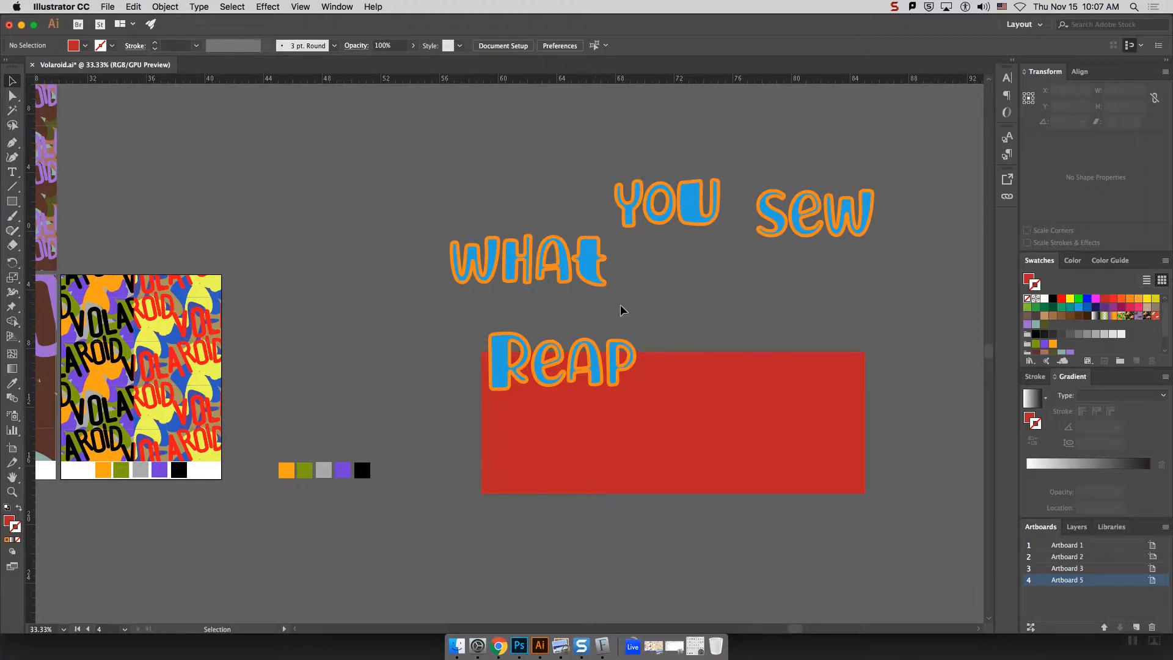
Step: Move "What" beneath "Reap", "You" onto the red rectangle's lower edge, and "Sew" onto its upper-right part
left_click_drag(583, 265, 669, 421)
left_click_drag(696, 214, 732, 500)
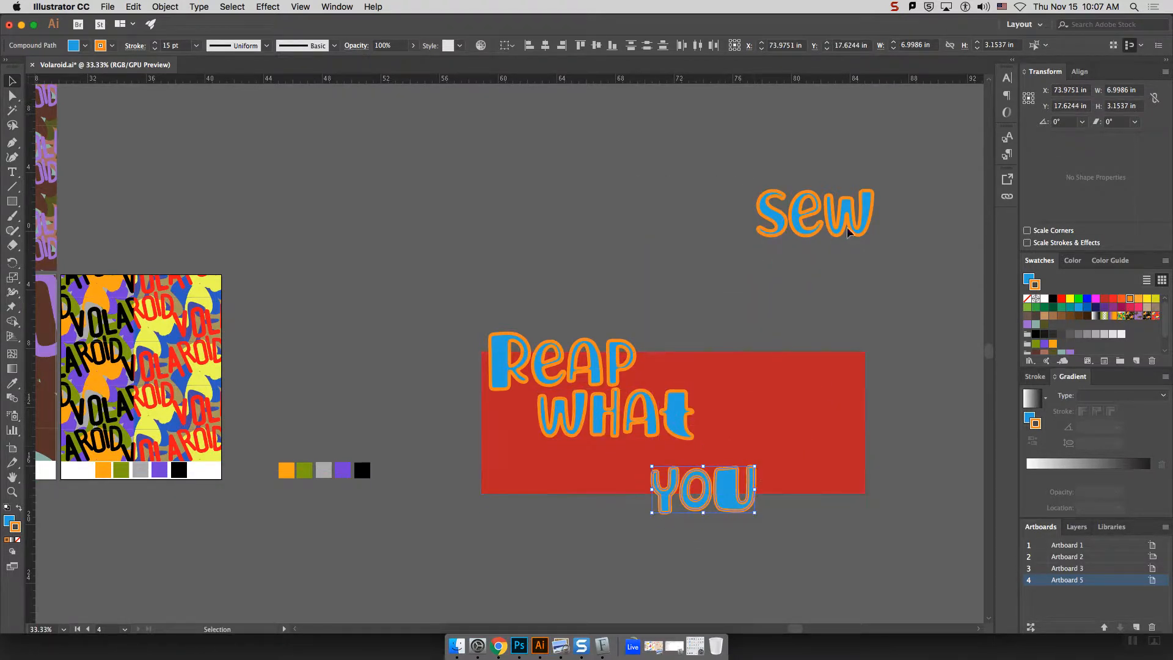
left_click_drag(847, 230, 828, 374)
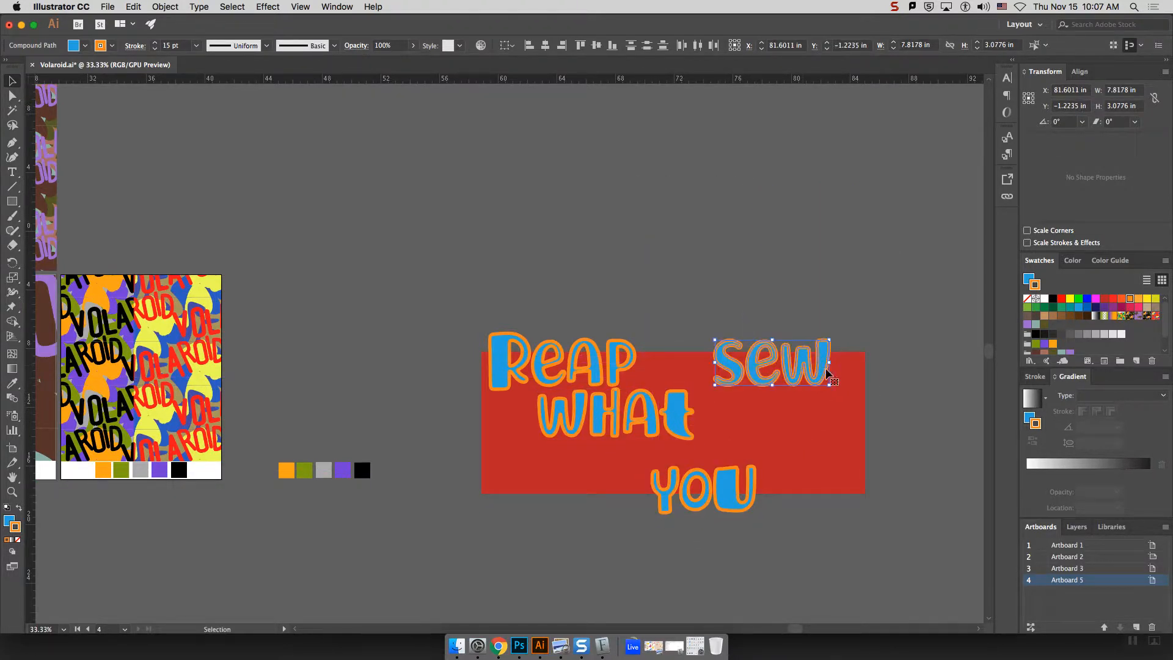
Step: Try to divide the lettering and the red rectangle with the Pathfinder Divide operation
left_click_drag(445, 254, 890, 537)
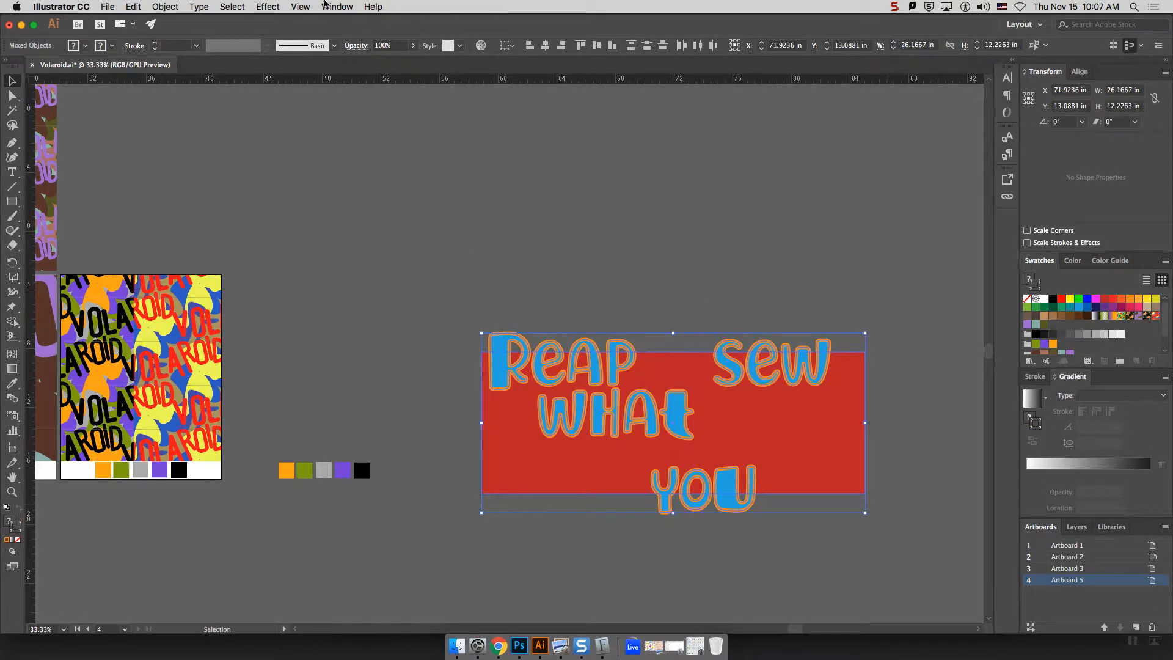
left_click(231, 7)
mouse_move(337, 6)
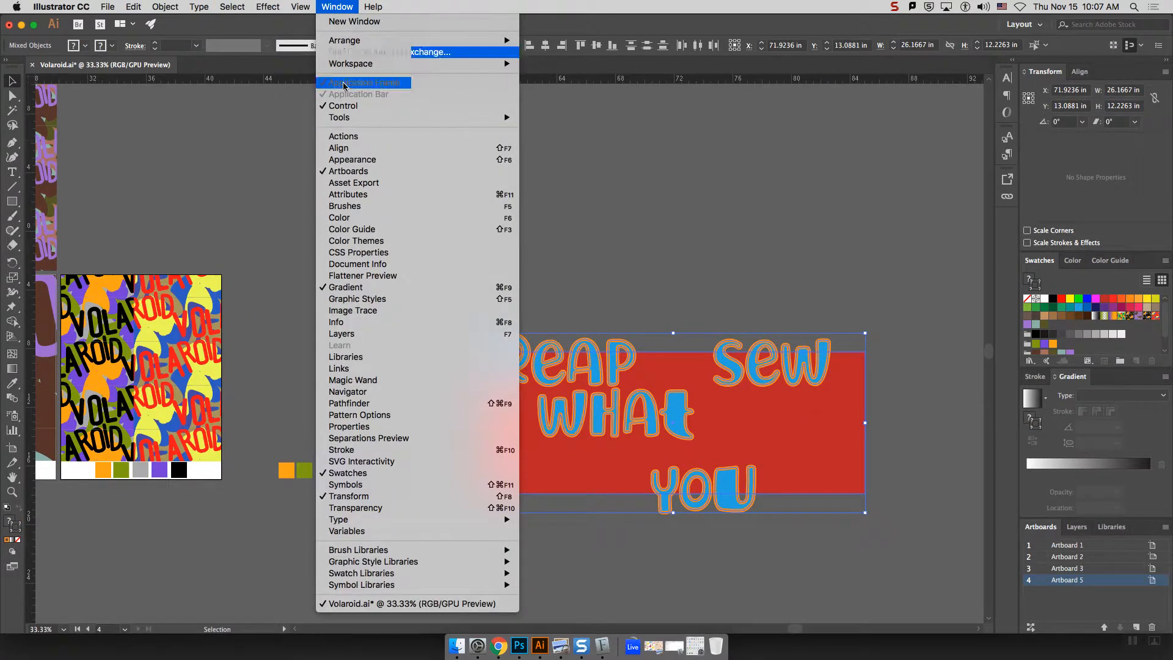
left_click(358, 403)
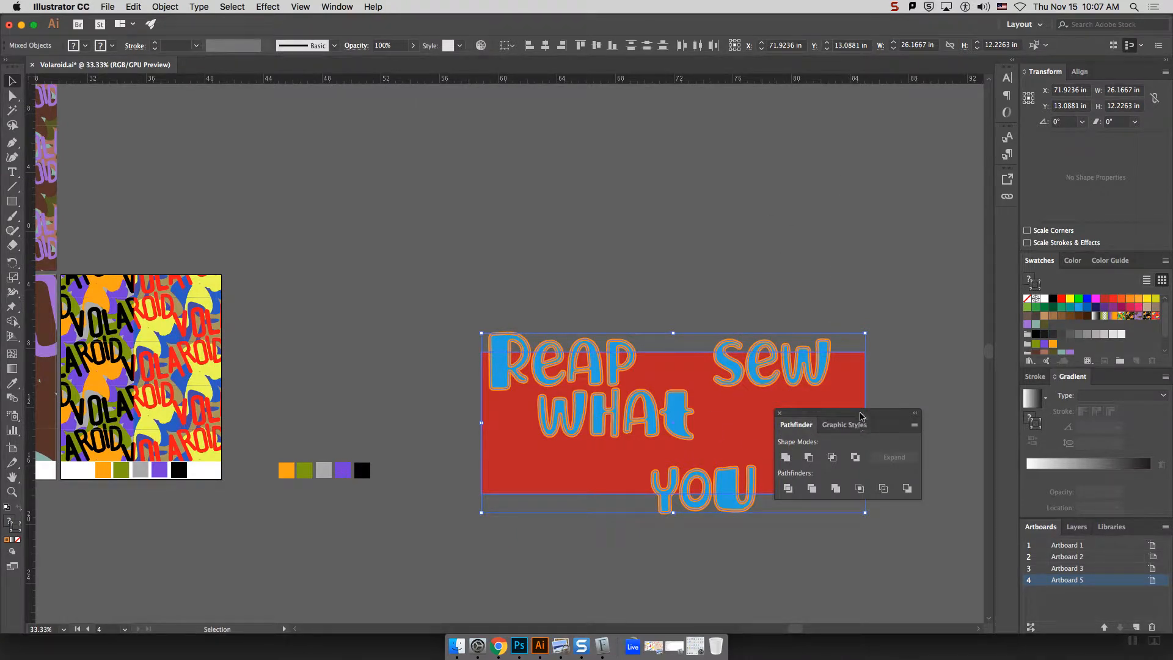
left_click_drag(860, 417, 868, 158)
left_click(796, 229)
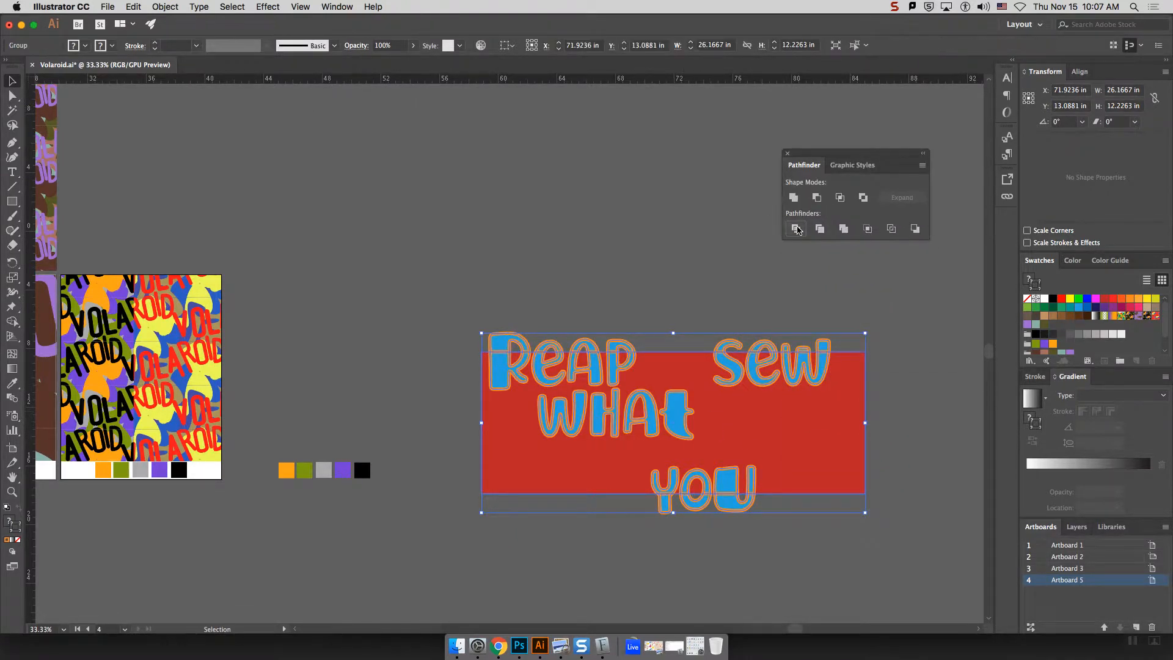
left_click(968, 324)
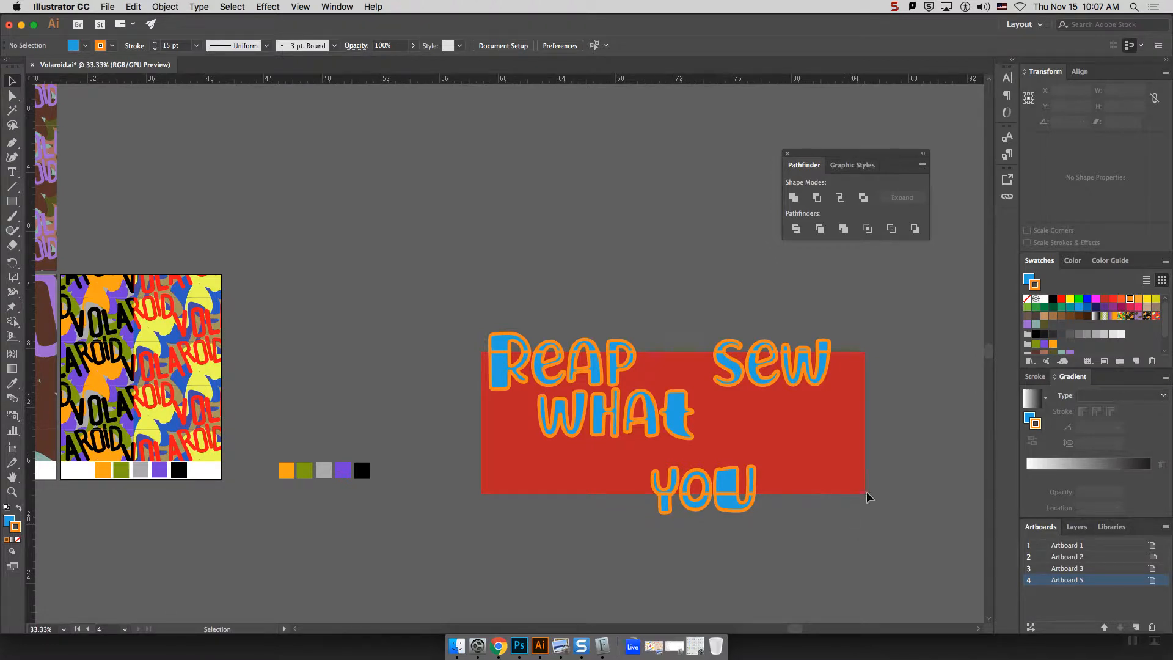
Step: Undo the Divide operation on the lettering and rectangle and deselect all artwork
key("a")
key("ctrl+a")
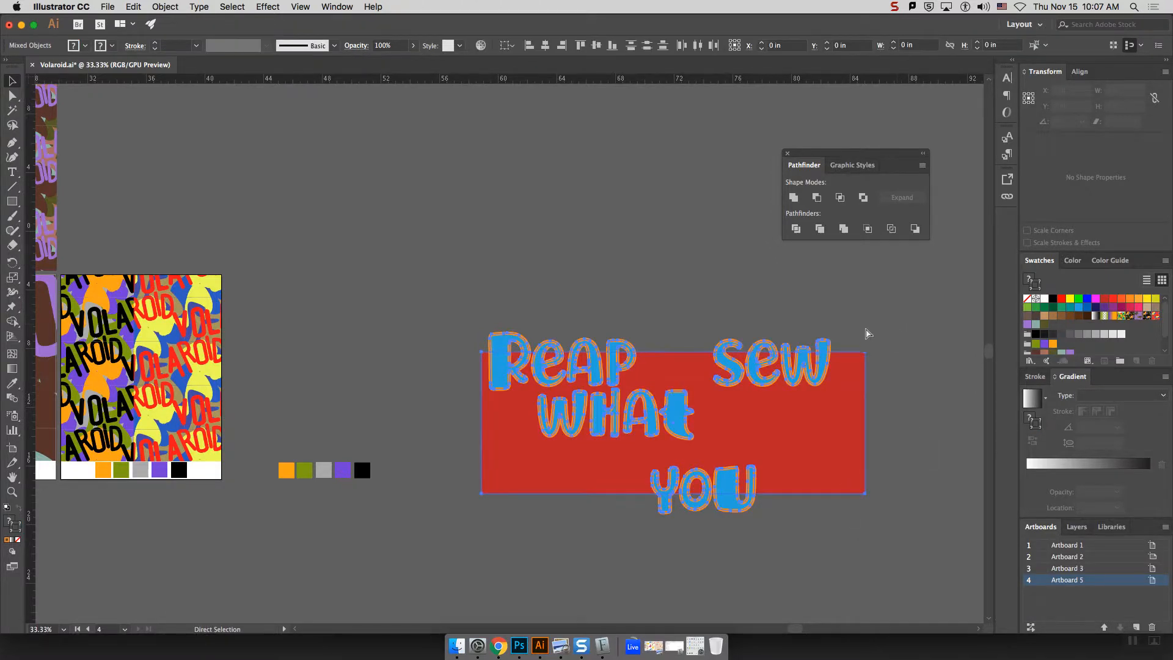
key("v")
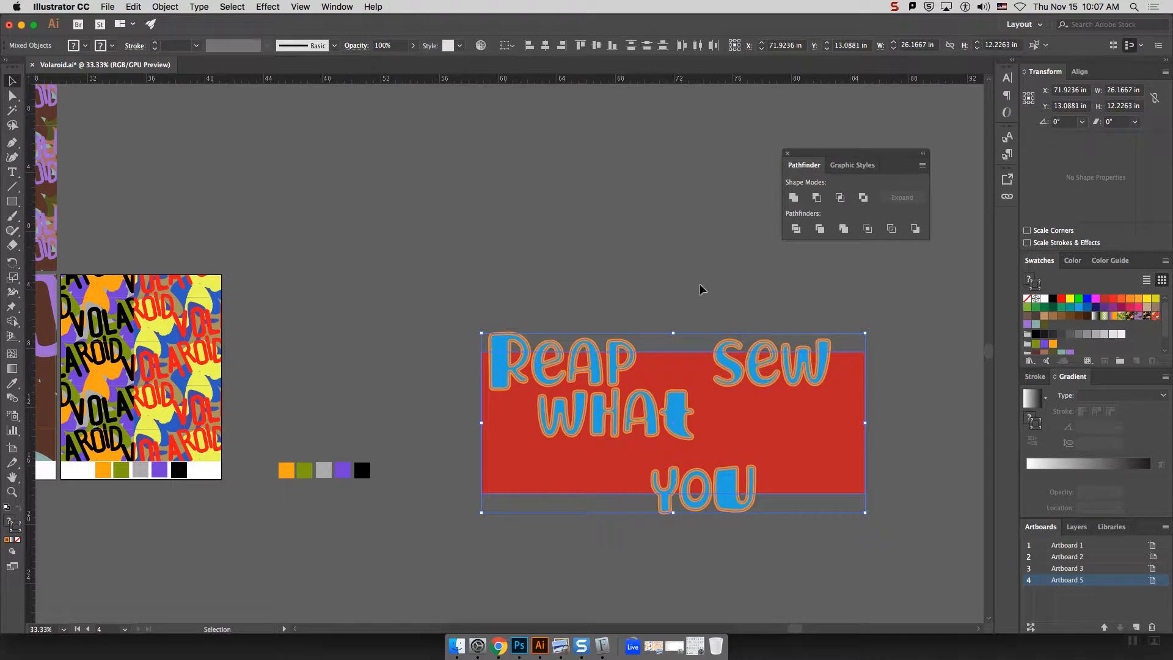
left_click(692, 318)
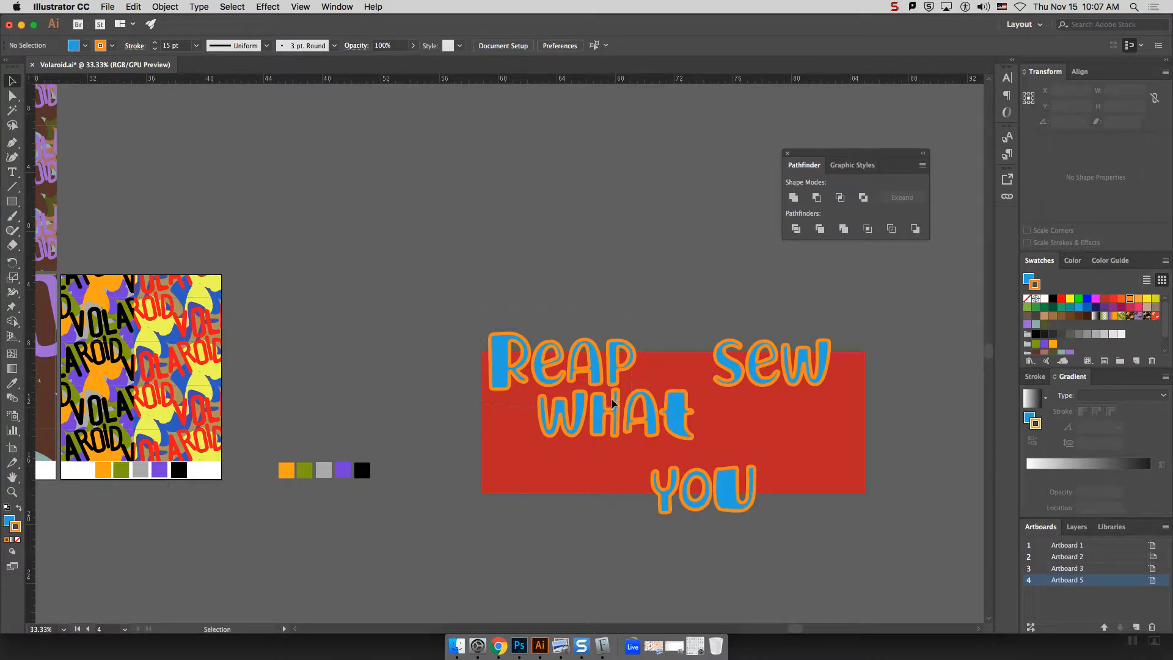
Step: Select all the lettering without the red rectangle
left_click_drag(821, 527, 872, 540)
left_click(835, 452, "shift")
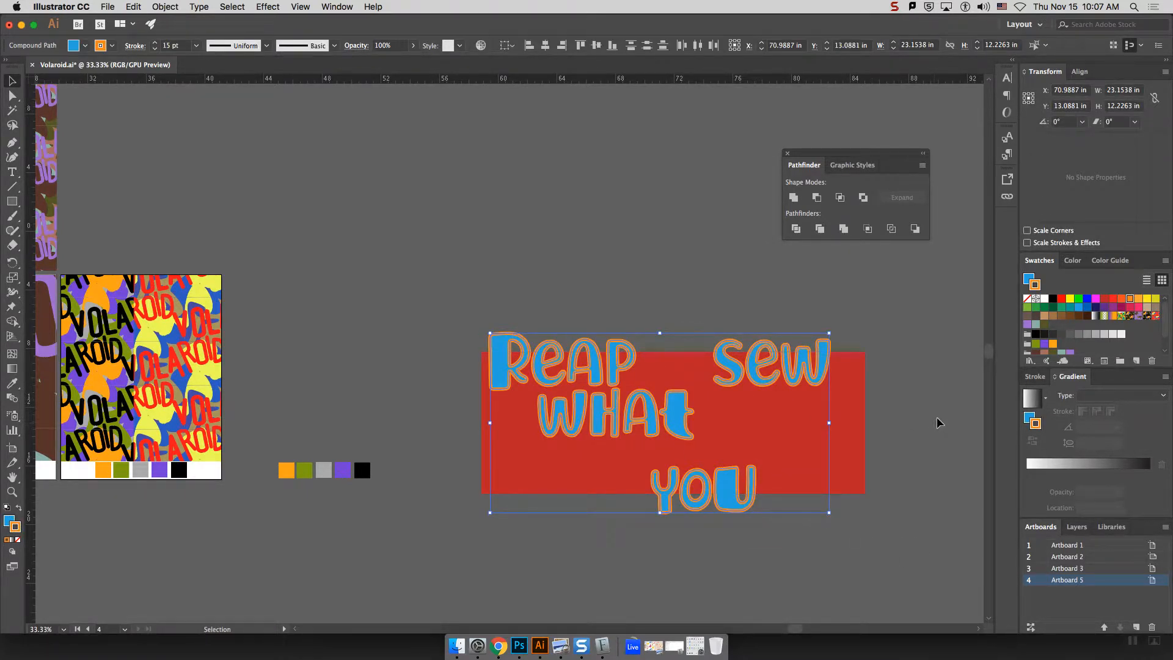
left_click(175, 4)
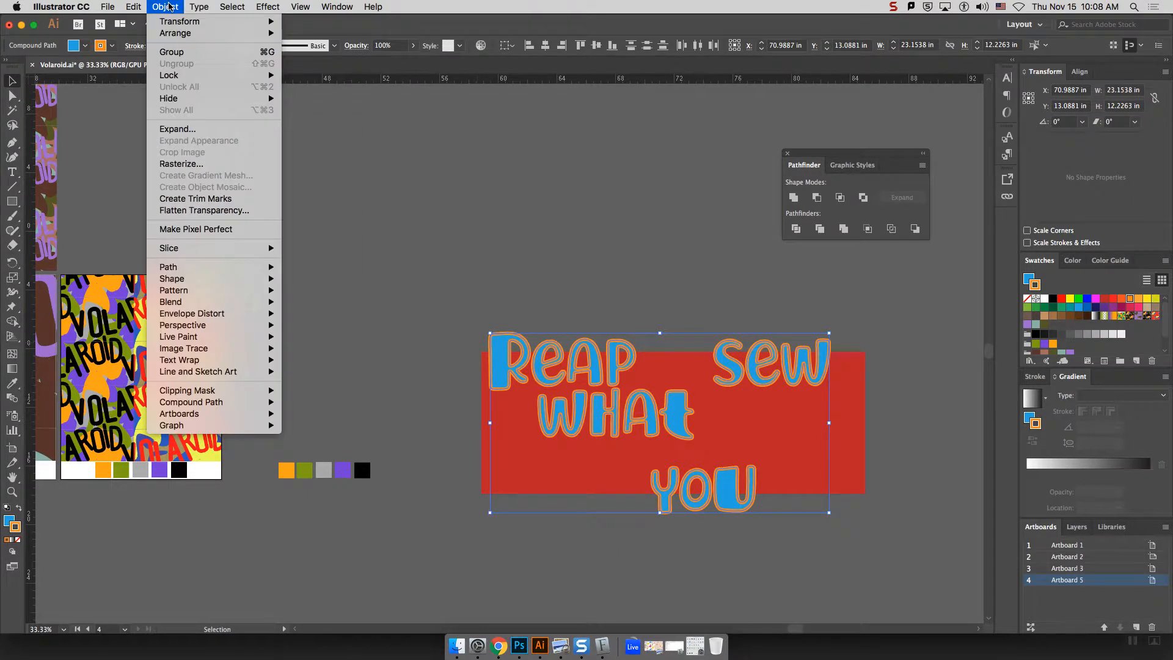
mouse_move(133, 5)
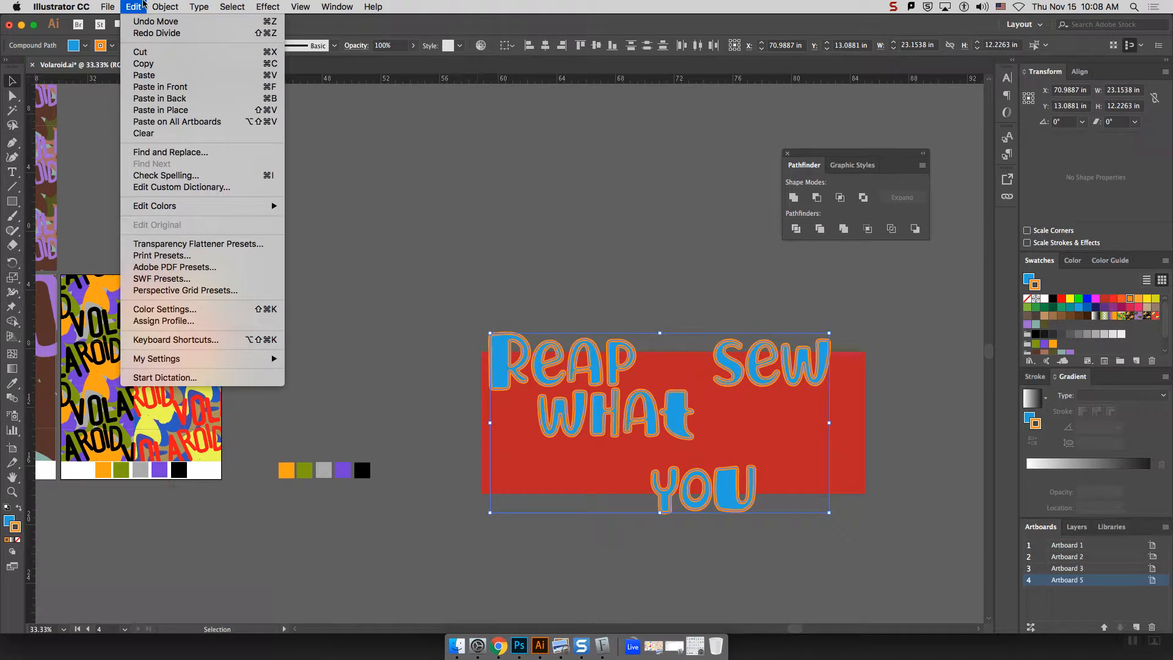
mouse_move(178, 4)
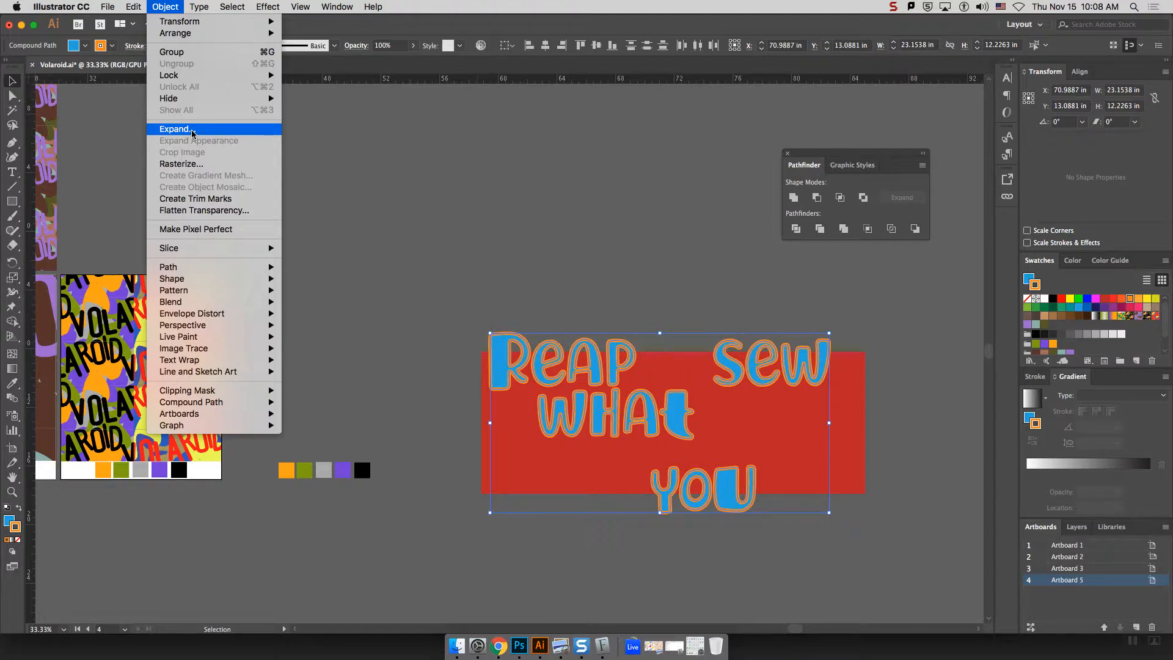
mouse_move(373, 7)
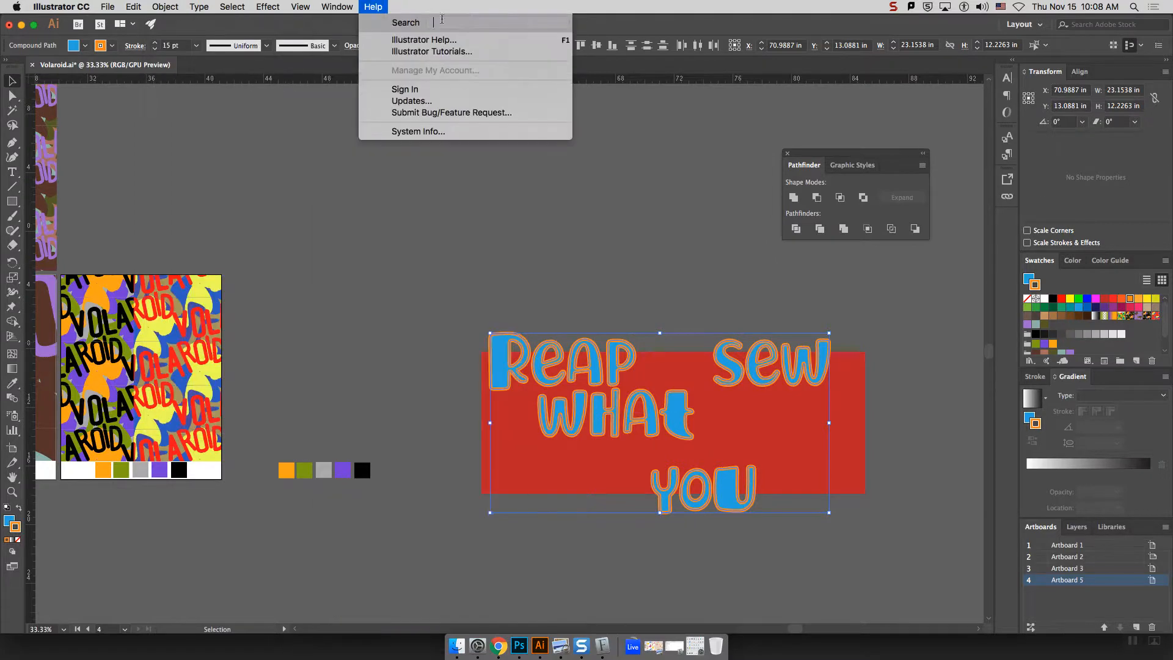
left_click(674, 21)
Step: Expand the fill and stroke of the letter t in "What" into separate shapes
key("super+equal")
key("super+equal")
key("super+equal")
key("super+equal")
key("super+equal")
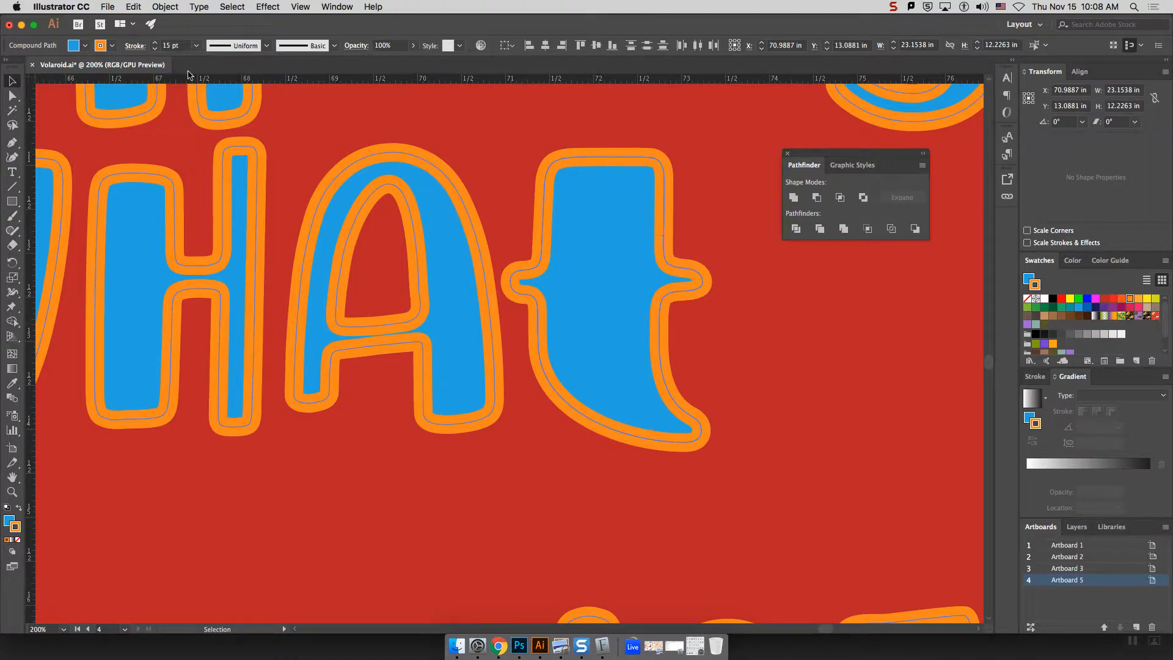
left_click(534, 301)
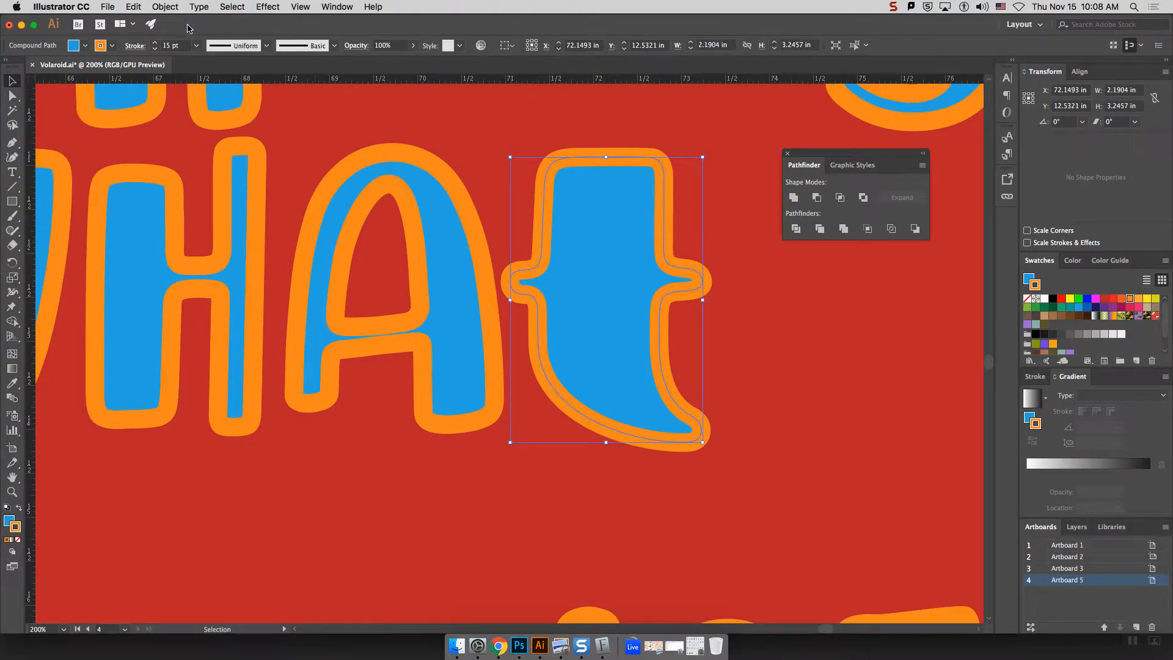
left_click(158, 6)
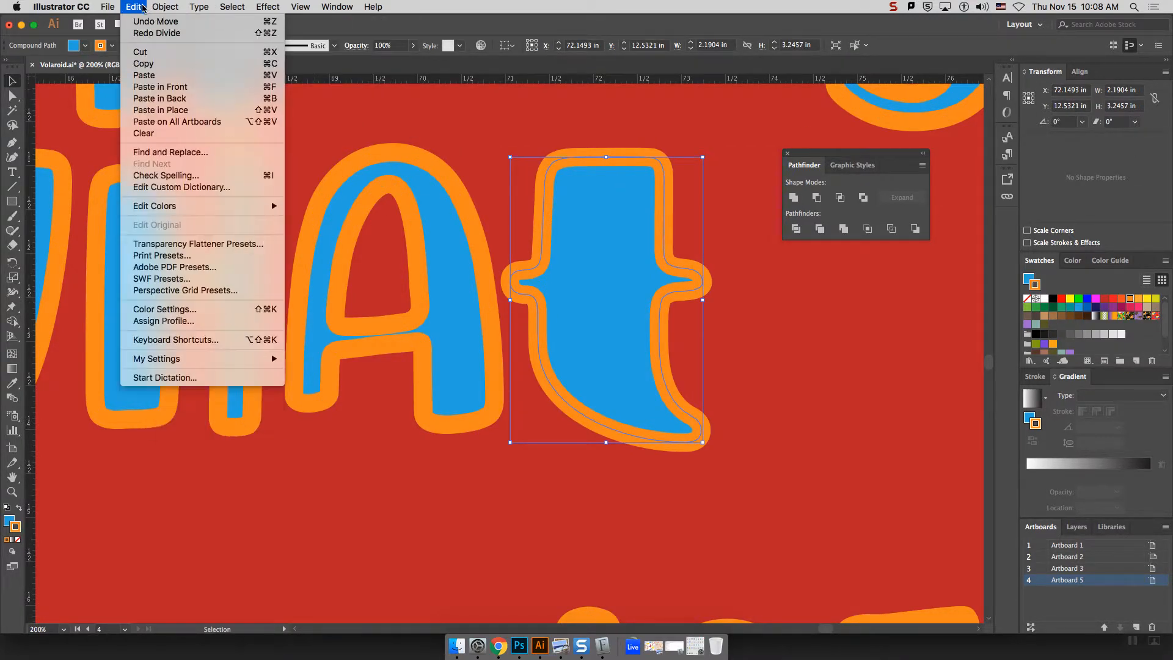
left_click(195, 129)
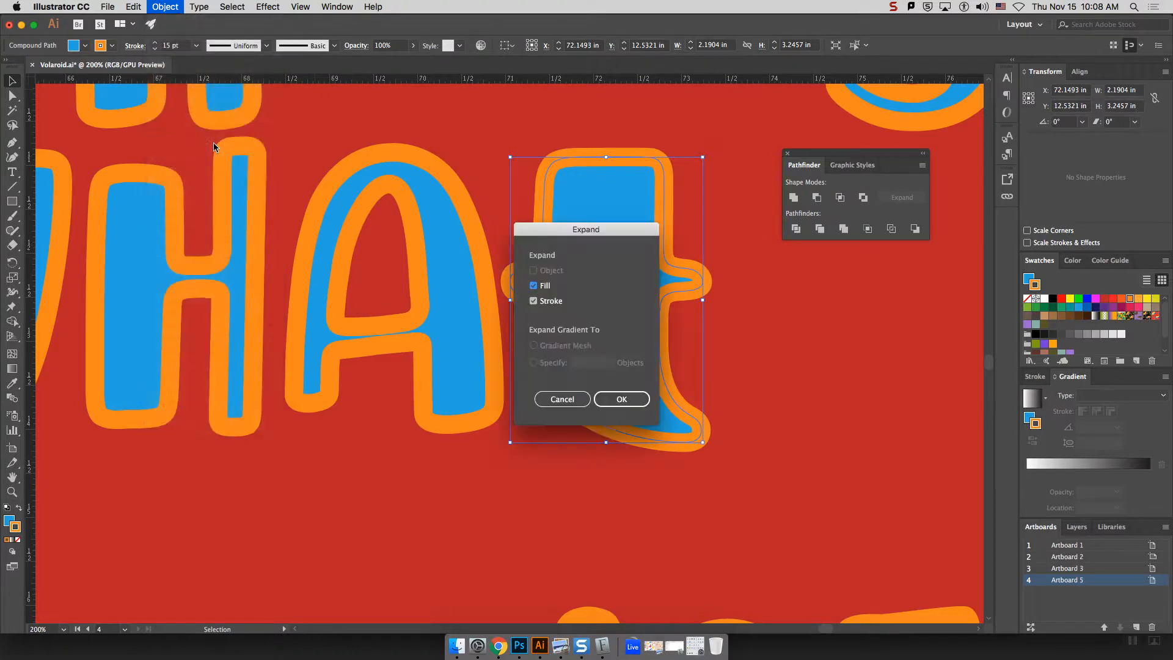
left_click_drag(543, 232, 386, 195)
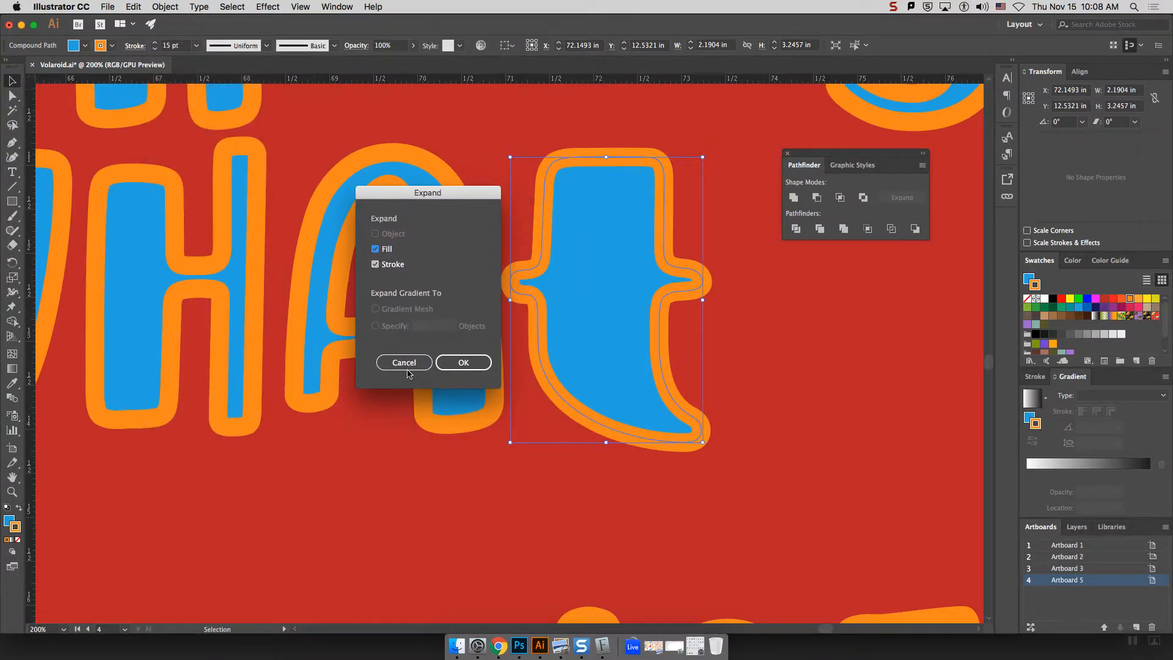
left_click(461, 362)
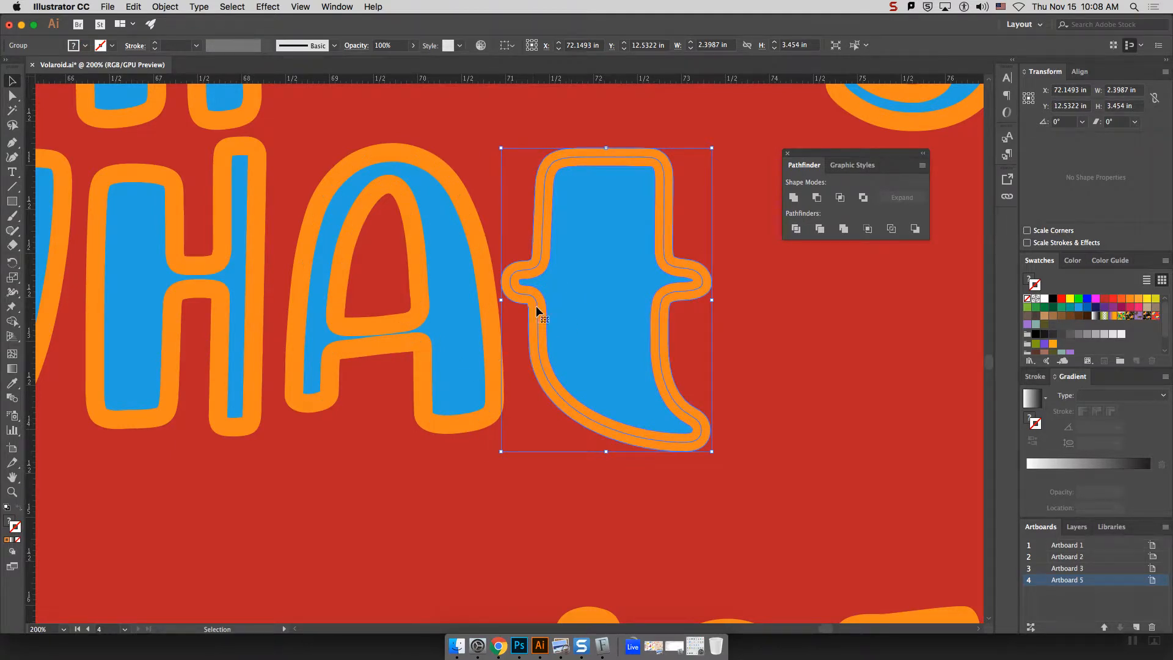
Step: Try reshaping the expanded orange outline of the t by moving an inner anchor point on its left edge
key("a")
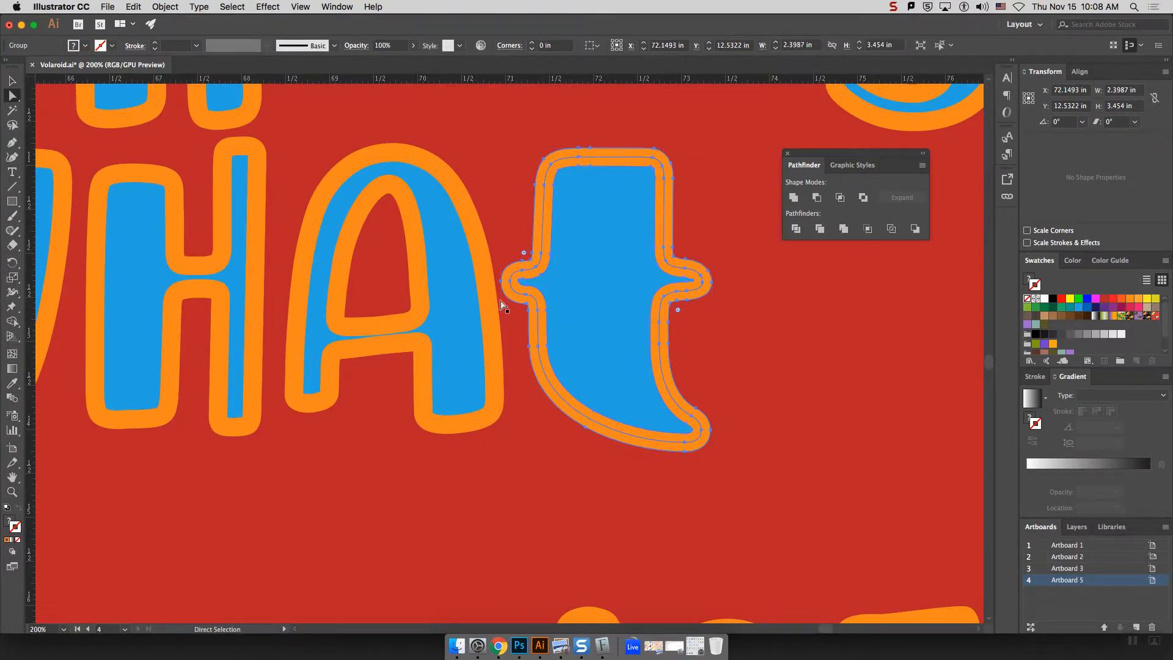
left_click(547, 314)
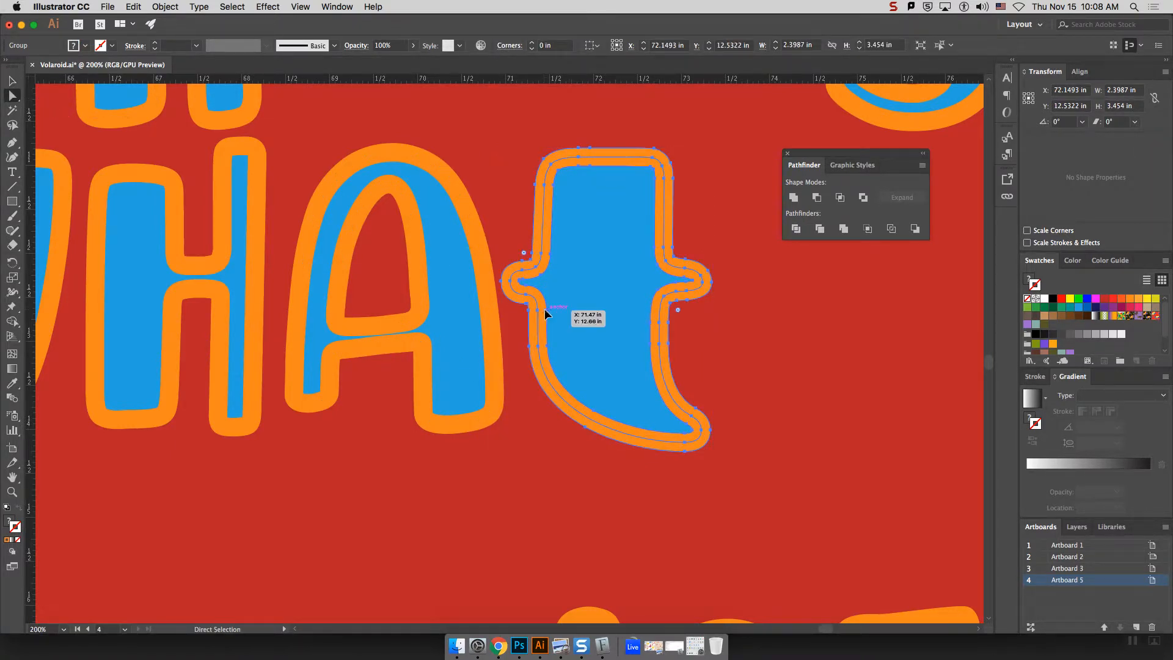
left_click_drag(548, 314, 559, 309)
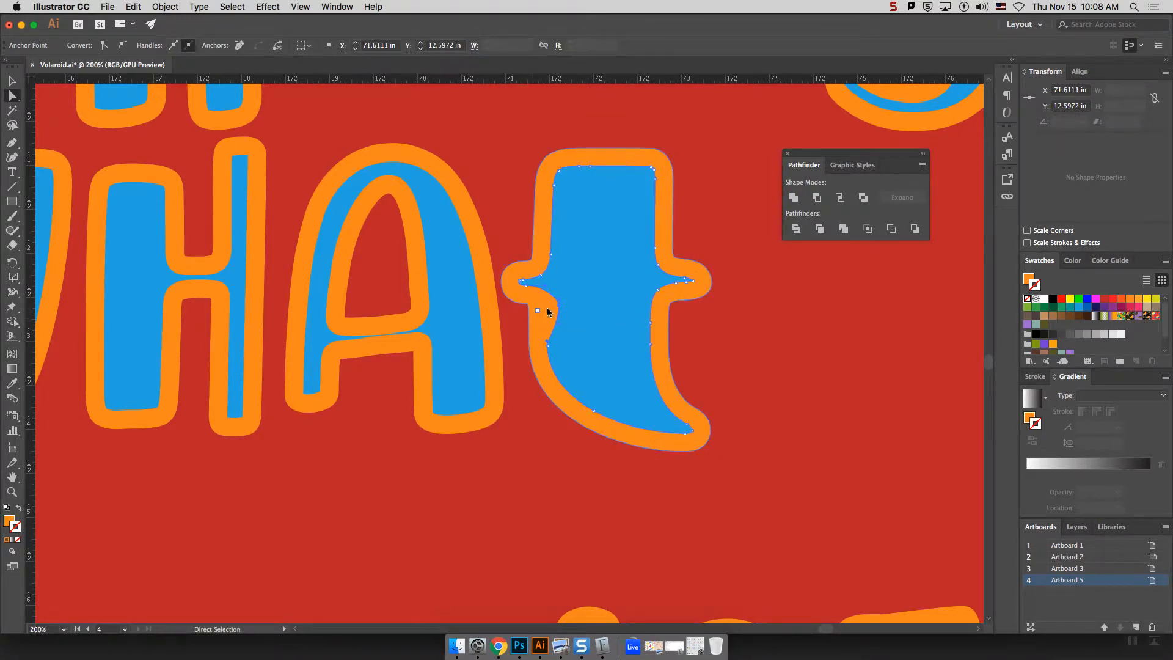
left_click(586, 299)
left_click_drag(550, 309, 562, 307)
left_click(557, 305)
key("super+z")
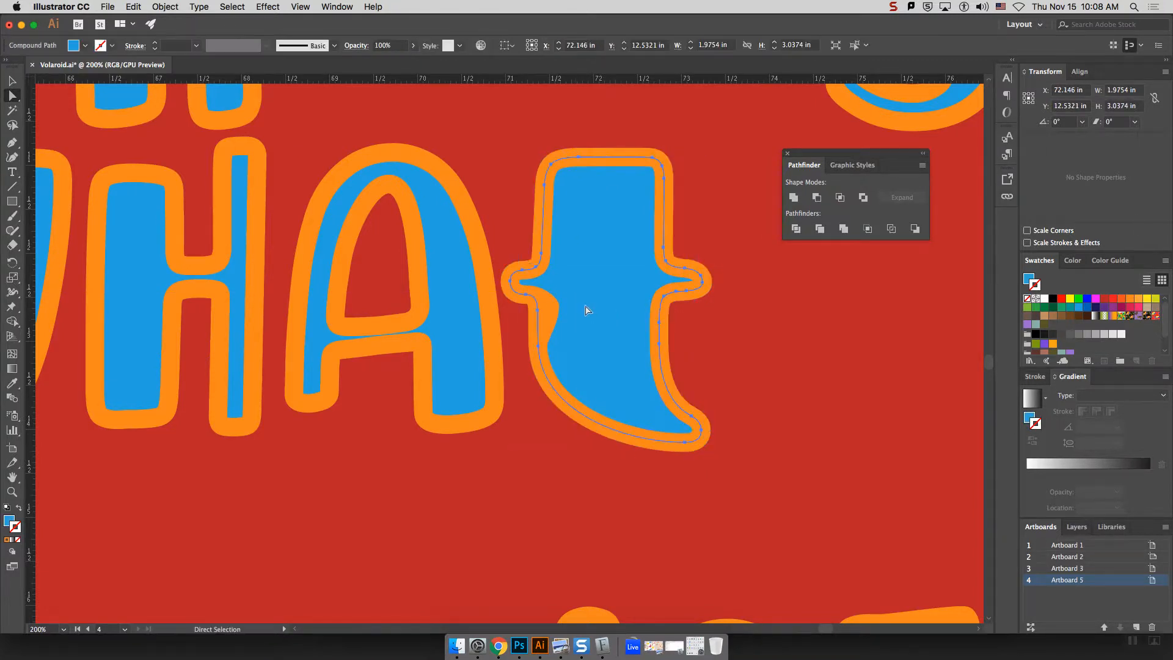
left_click(551, 310)
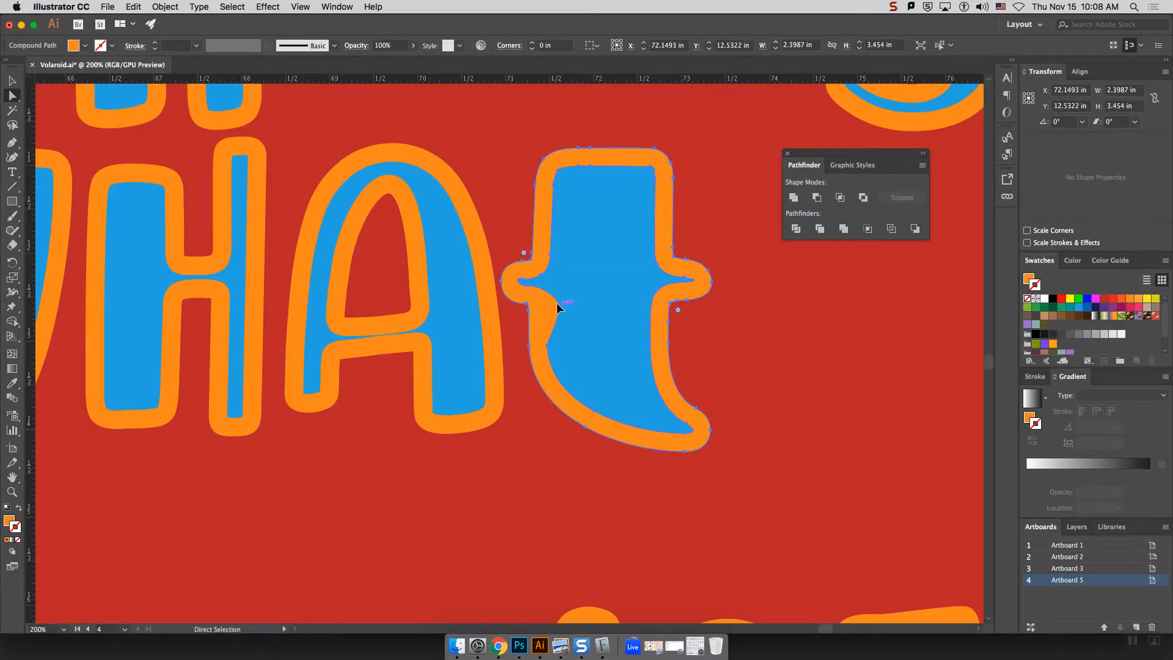
left_click_drag(557, 303, 548, 304)
Step: Undo the anchor point changes made to the t's orange outline
key("super+z")
key("super+z")
key("super+z")
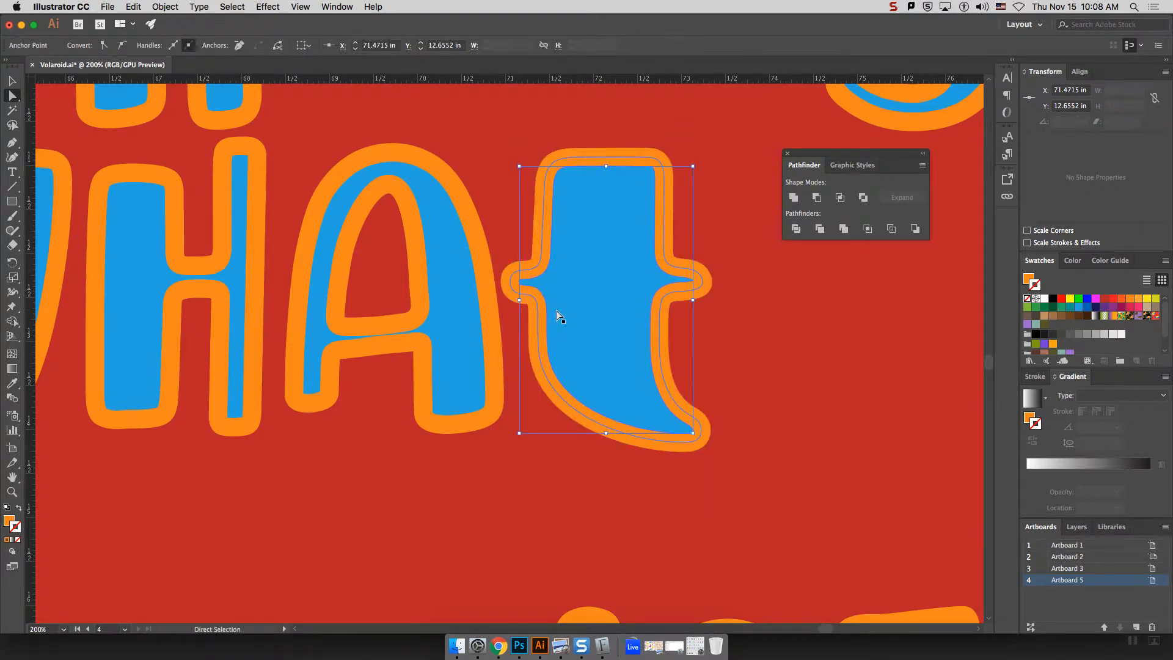
Step: Expand the fill and stroke of all the lettering and the red rectangle
scroll(580, 301, "down", 6)
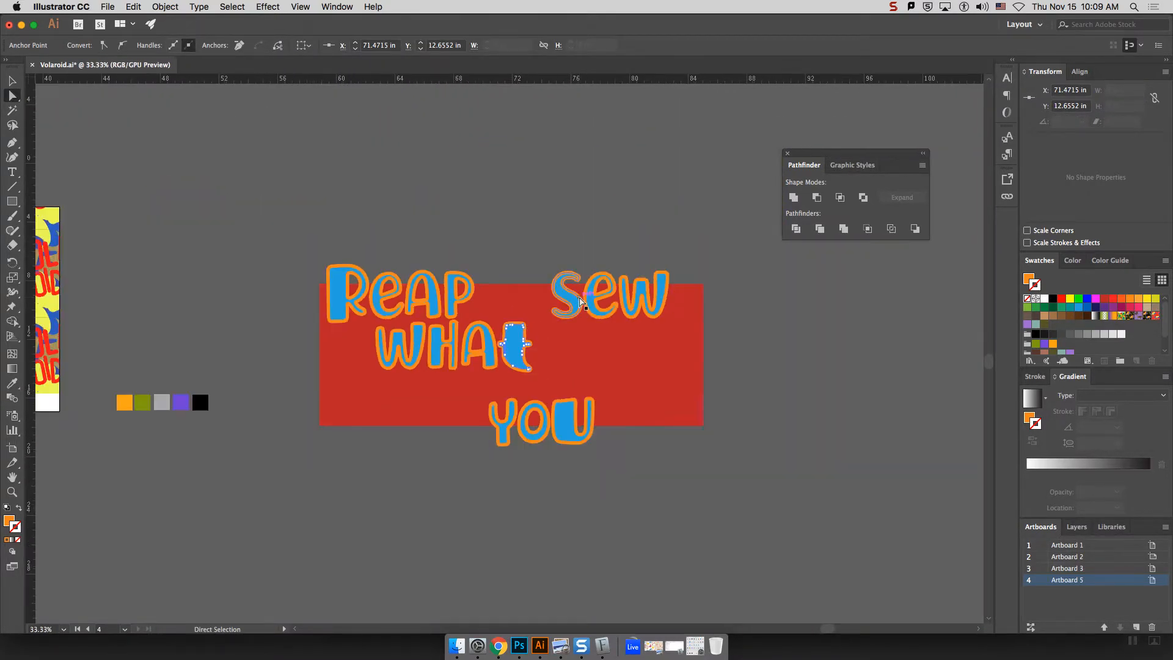
left_click(11, 84)
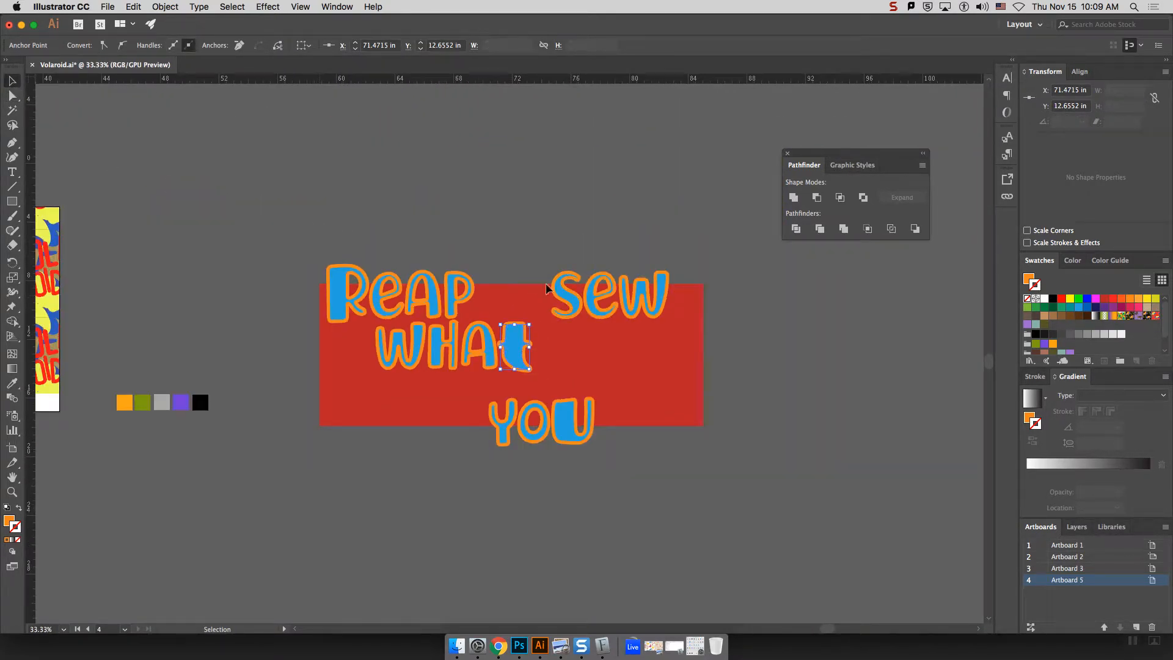
key("super+a")
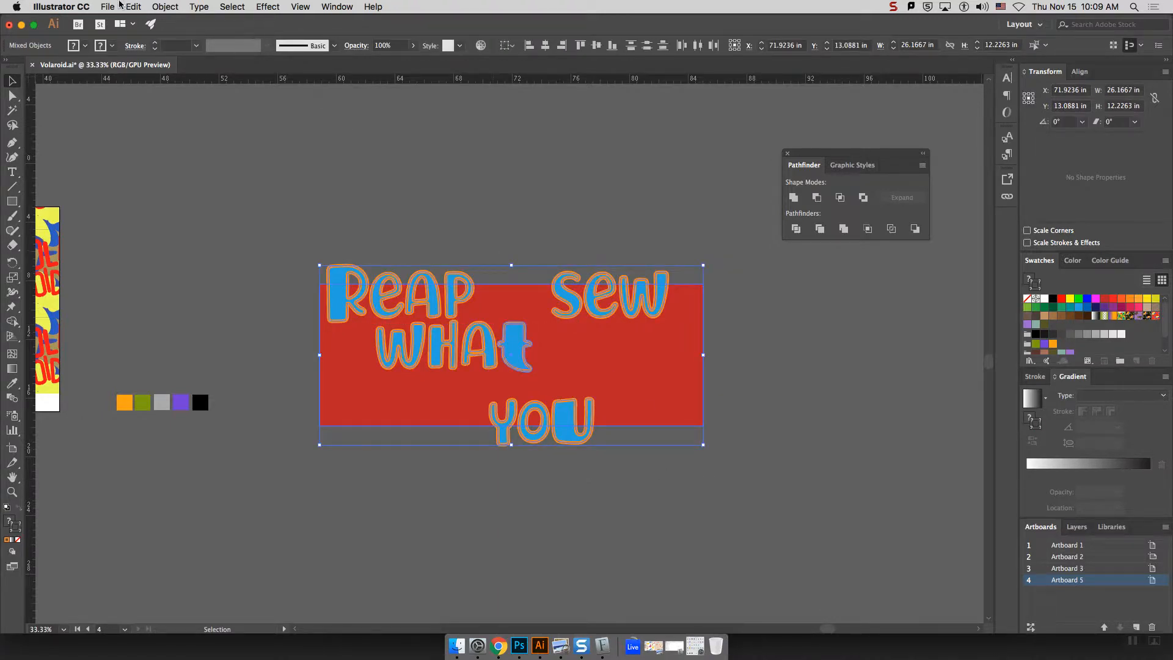
left_click(162, 7)
left_click(194, 129)
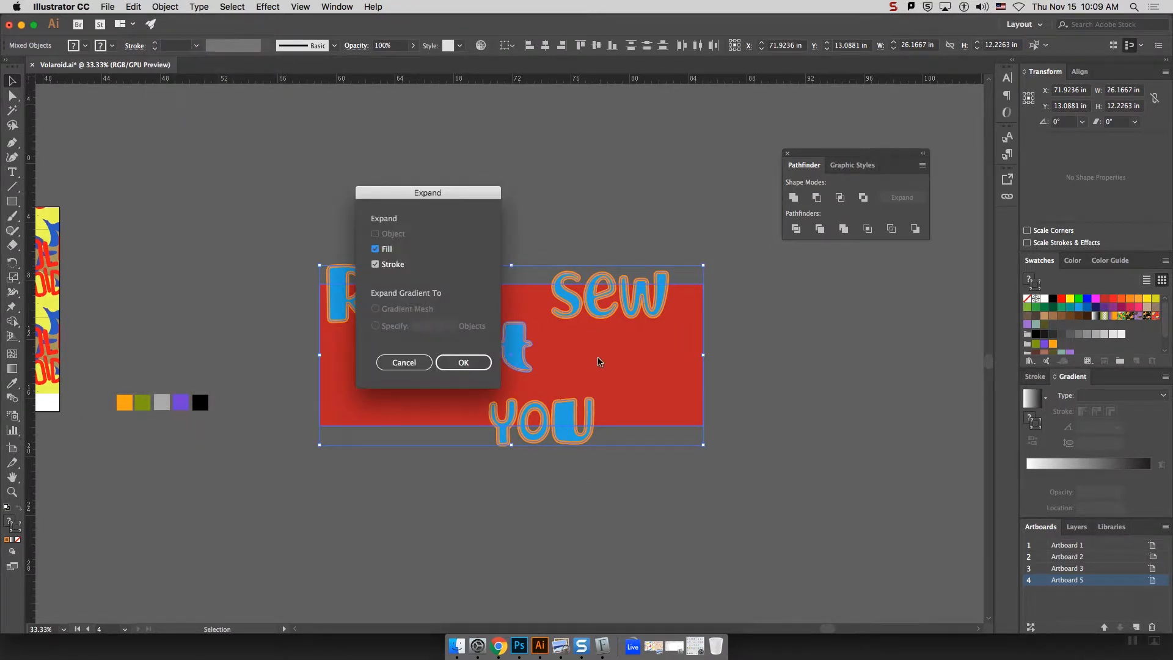
left_click(458, 362)
left_click(288, 224)
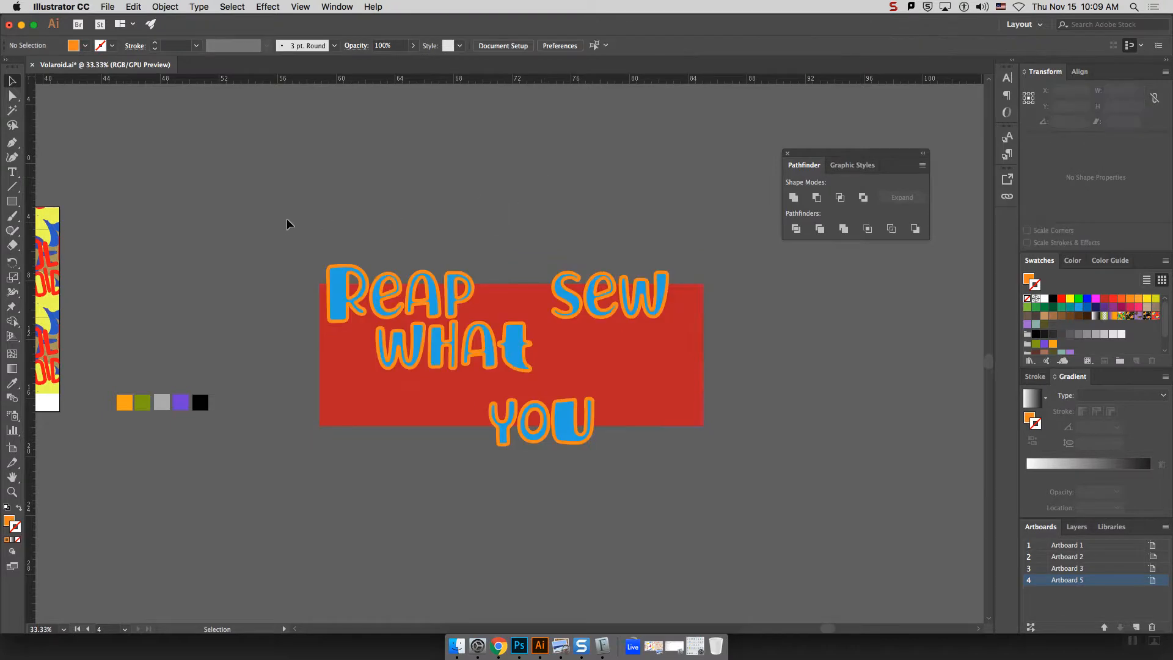
Step: Divide all the lettering and the red rectangle into separate shapes with the Pathfinder Divide operation
left_click_drag(653, 521, 712, 508)
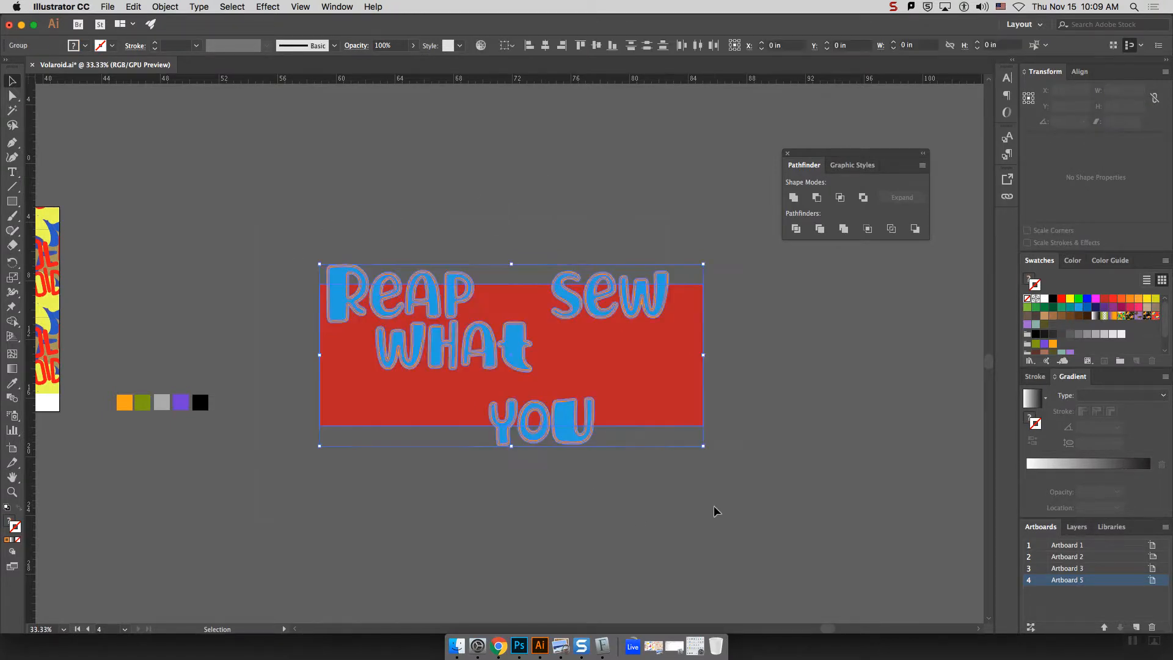
left_click(796, 228)
left_click(797, 397)
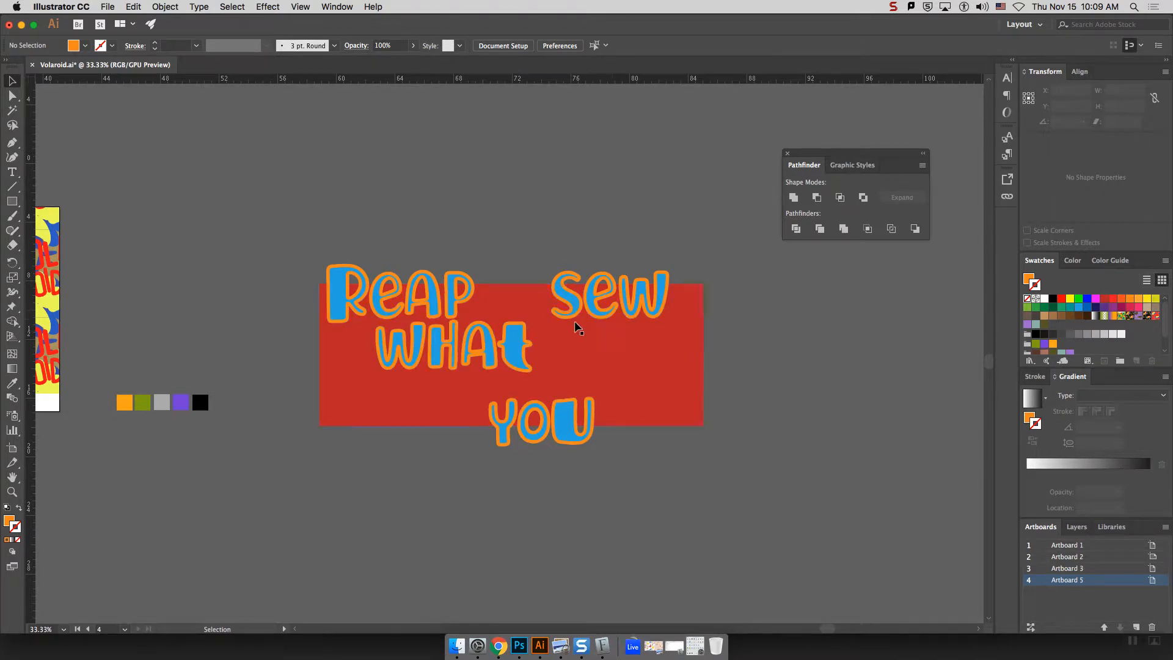
left_click(160, 6)
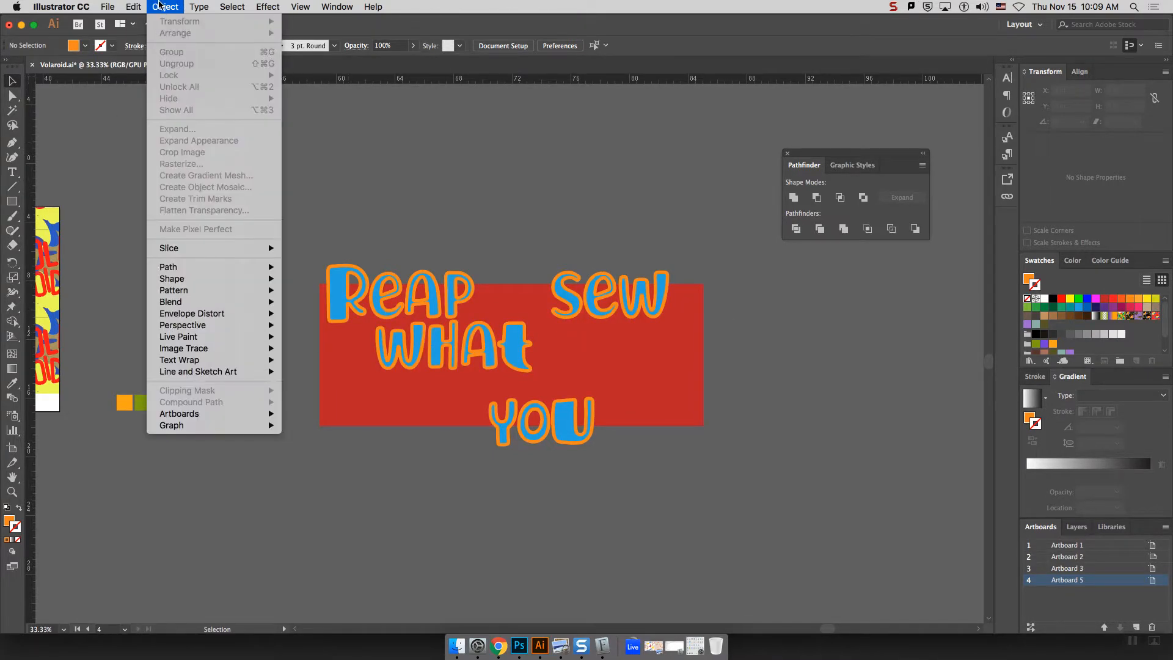
left_click(689, 471)
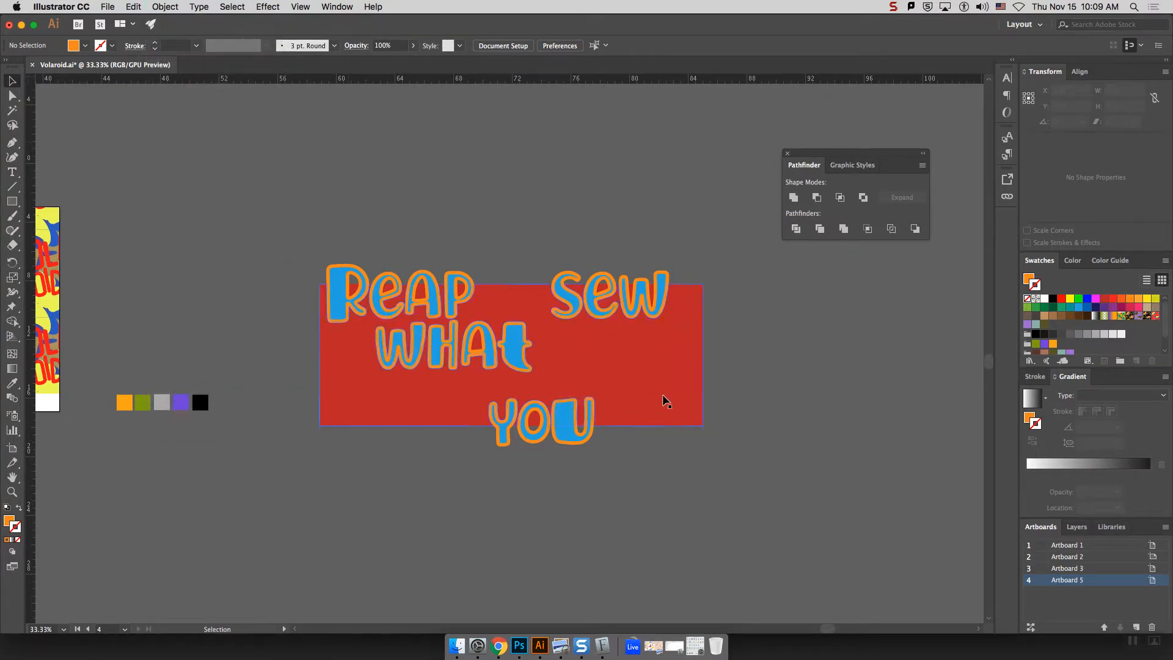
left_click(662, 400)
left_click(137, 6)
mouse_move(160, 6)
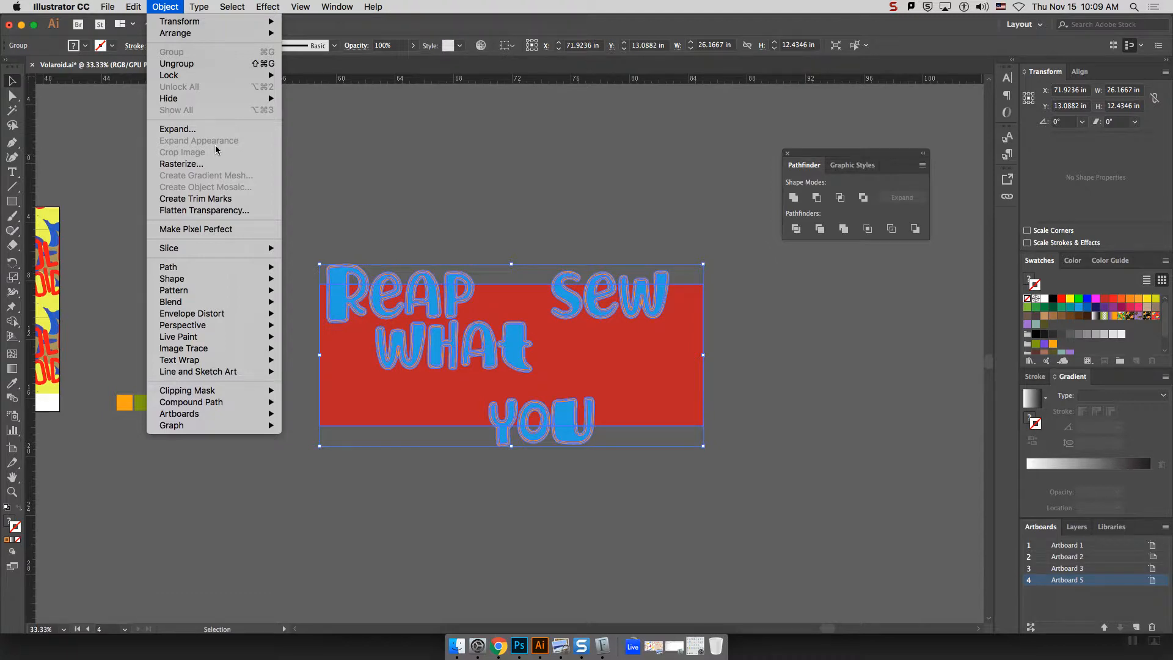
left_click(397, 139)
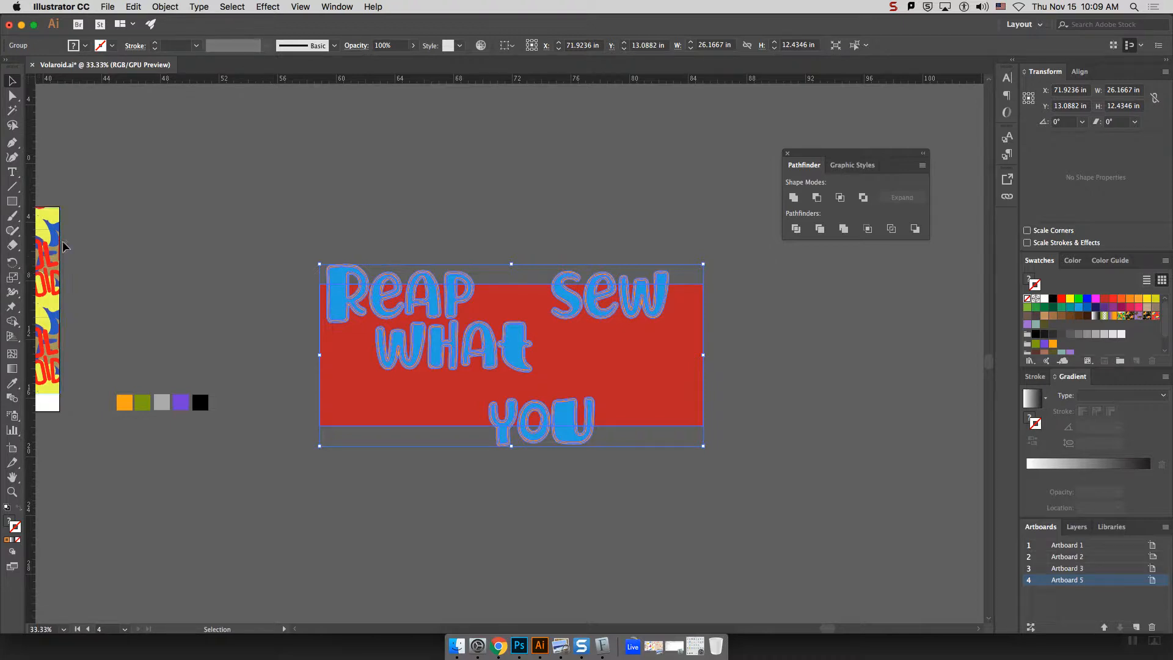
left_click(435, 198)
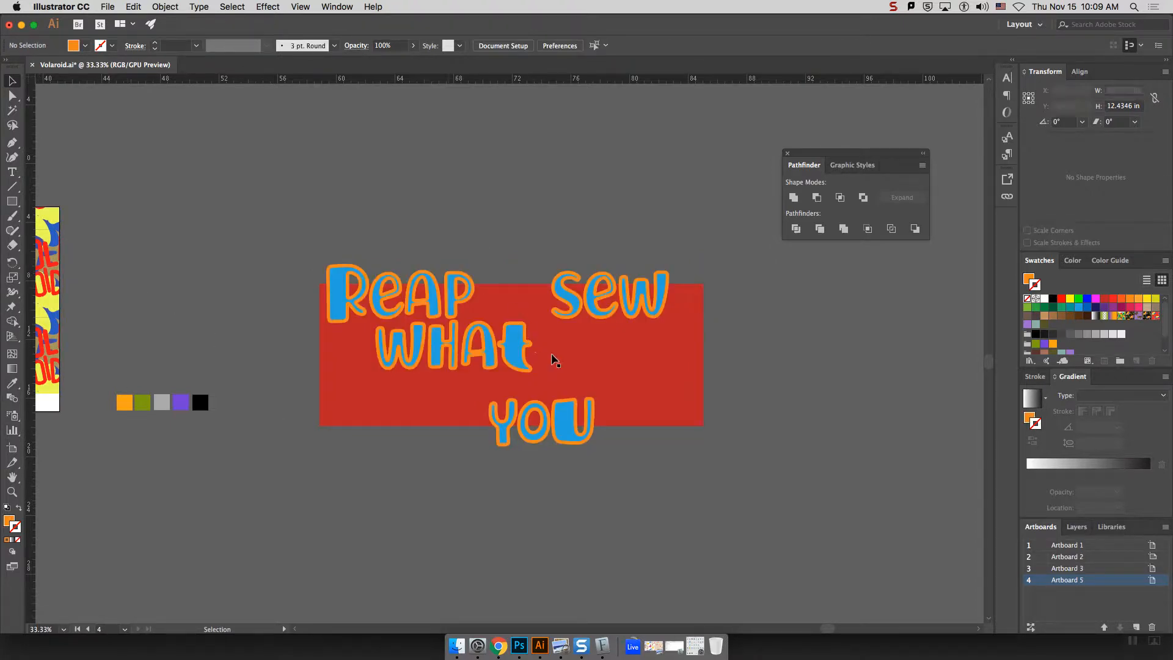
Step: Ungroup the divided lettering and red background
left_click(515, 340)
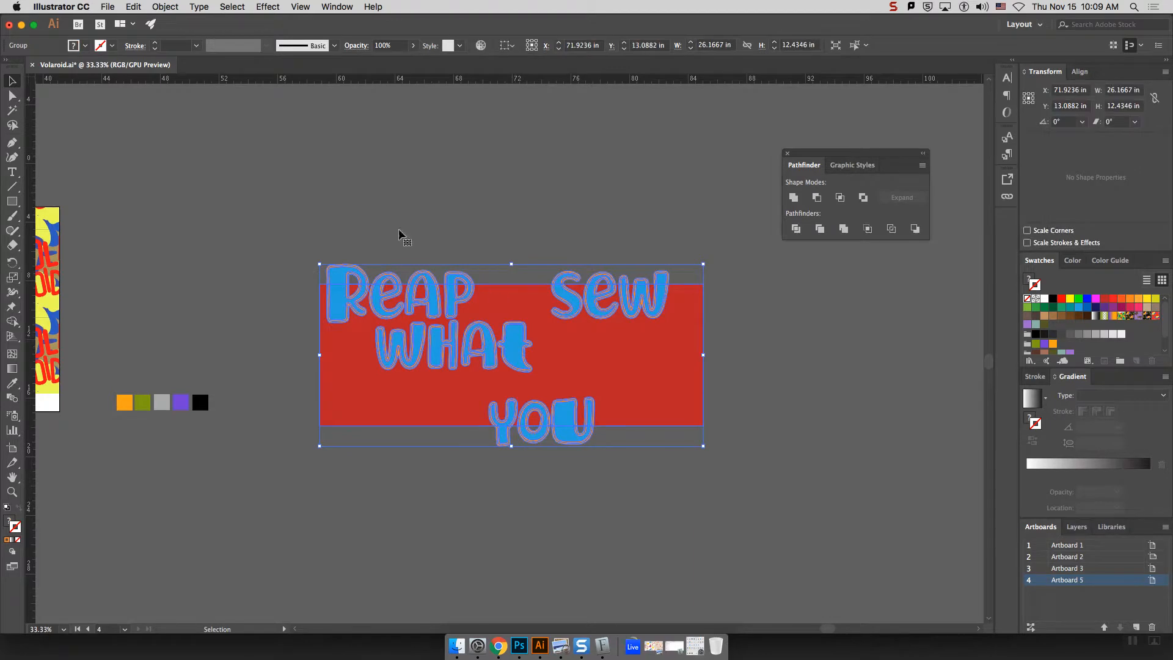
right_click(335, 305)
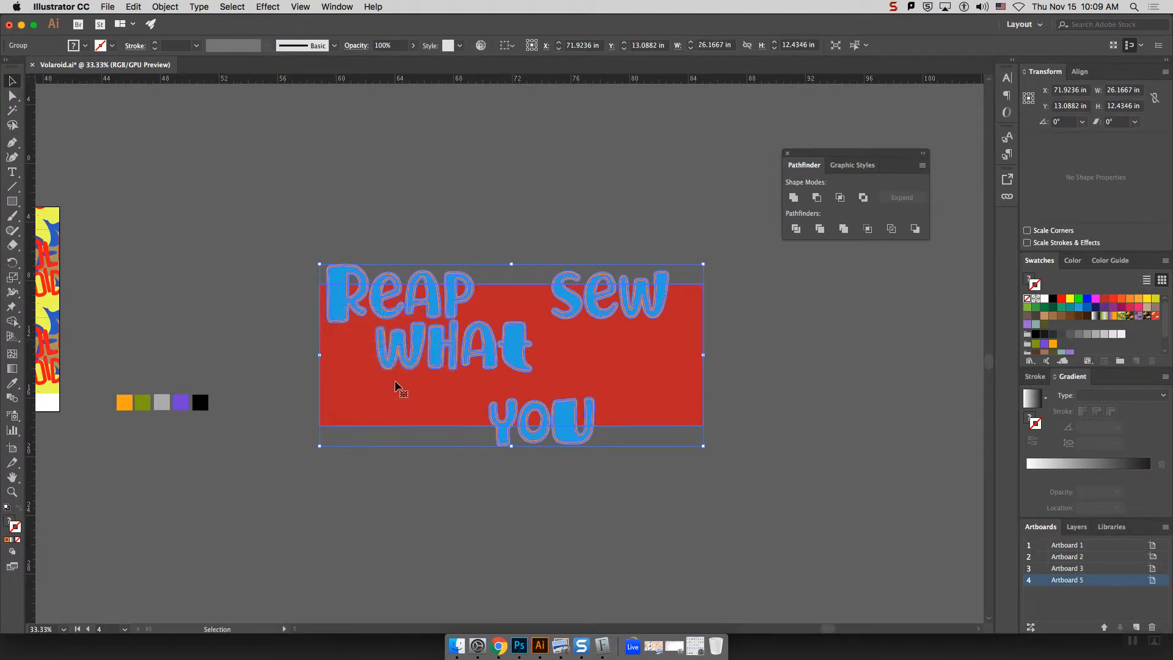
right_click(401, 322)
left_click(407, 423)
left_click(504, 211)
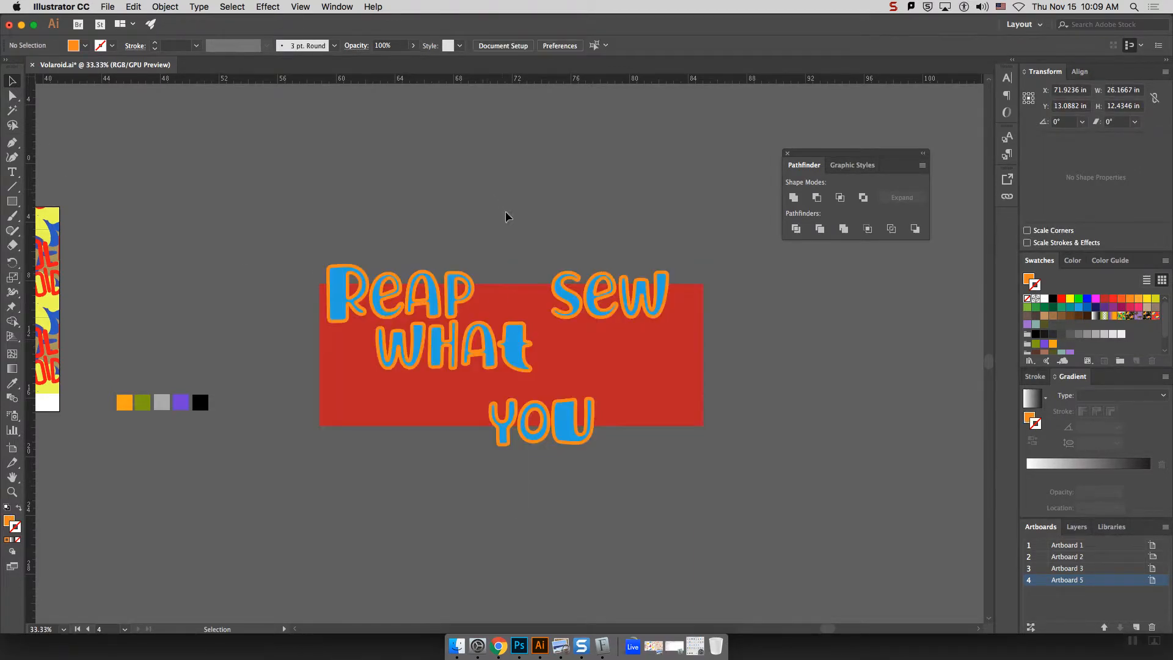
Step: Fill the inner shape of the t in "What" with the red, yellow and blue pattern swatch, leaving its stroke at none
left_click(513, 349)
scroll(513, 348, "right", 1)
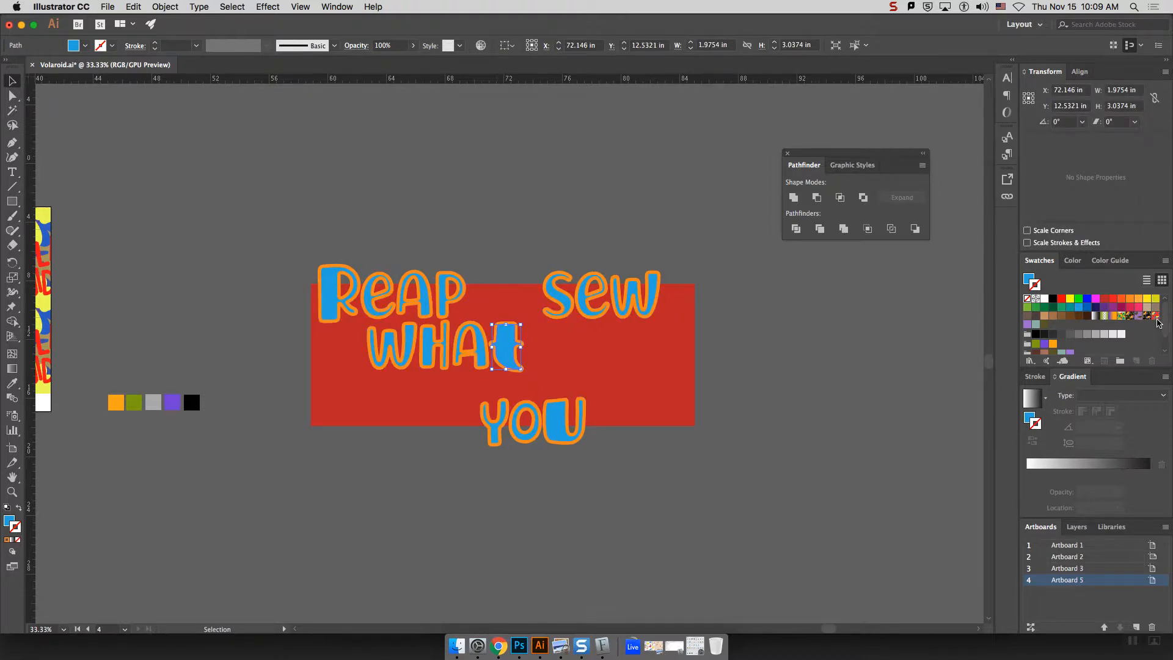
left_click(1156, 317)
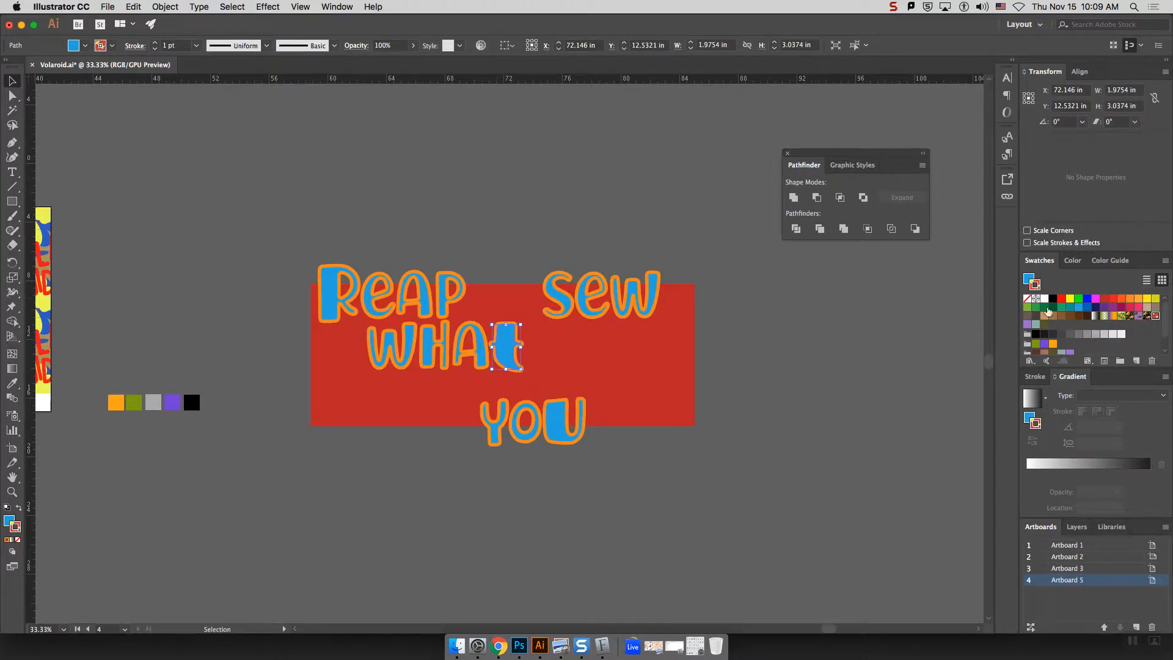
left_click(1027, 298)
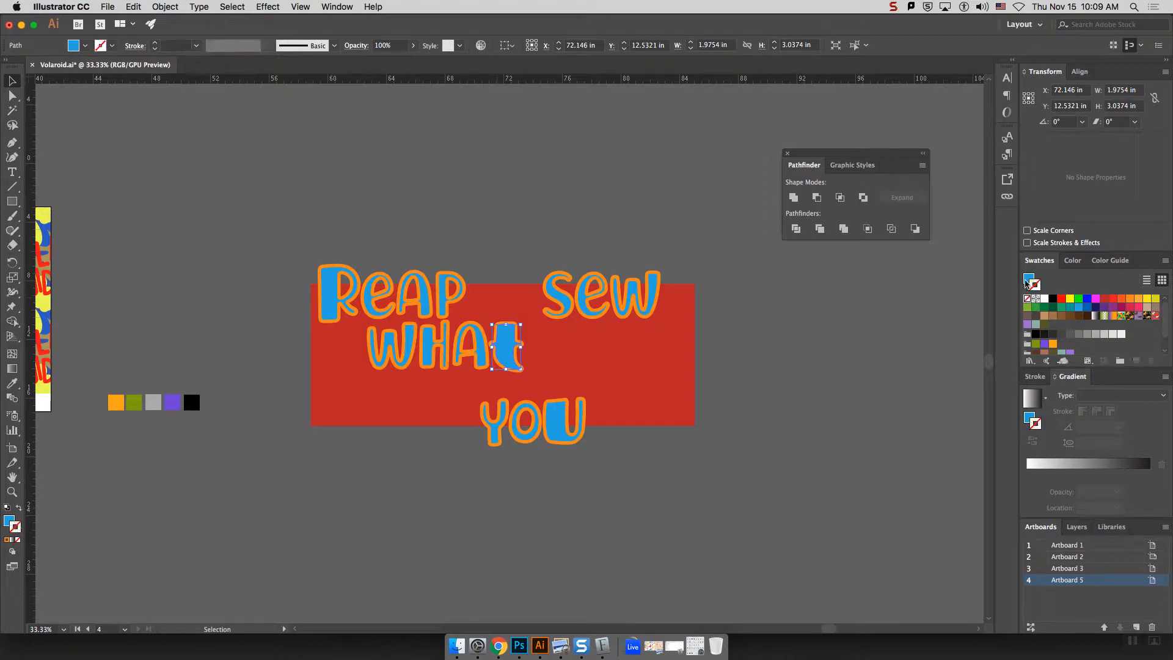
left_click(1155, 316)
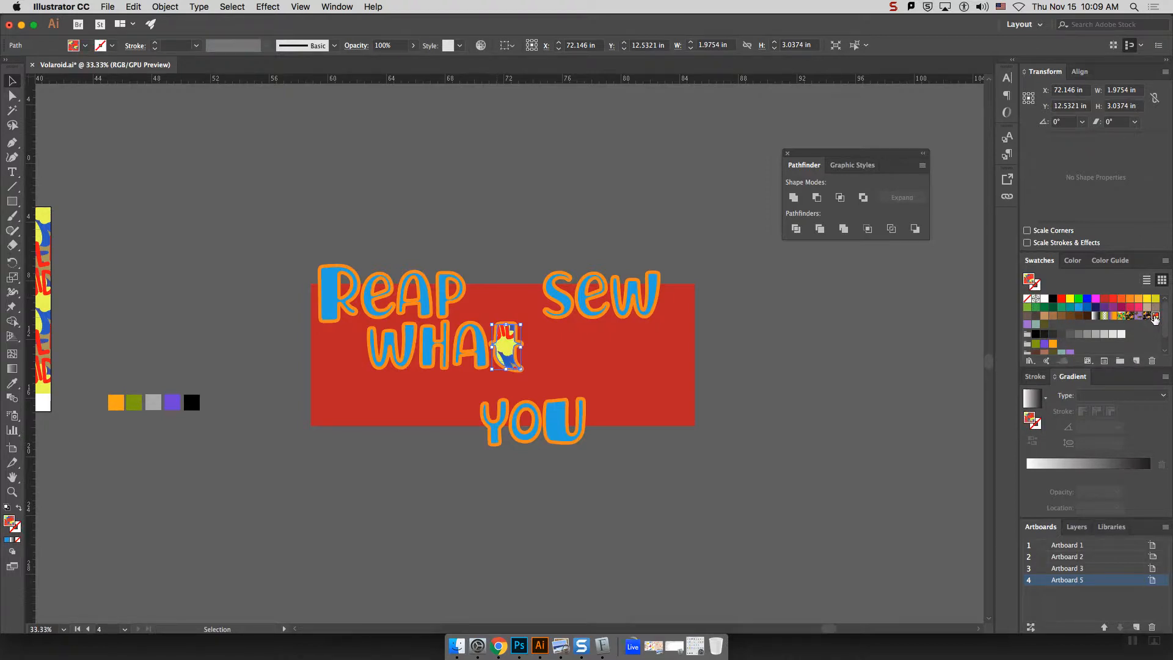
Step: Apply the red, yellow and blue pattern swatch to the inner shapes of the W, H and A in "What"
left_click(501, 348)
left_click(450, 355)
left_click(437, 353, "shift")
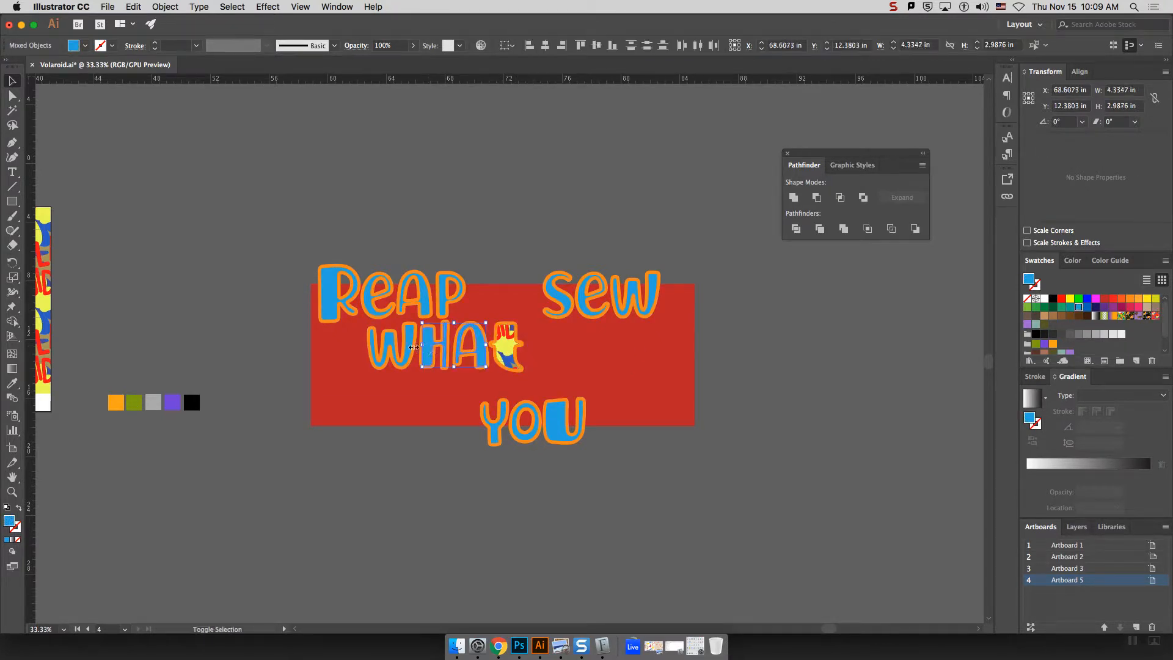
left_click(410, 342, "shift")
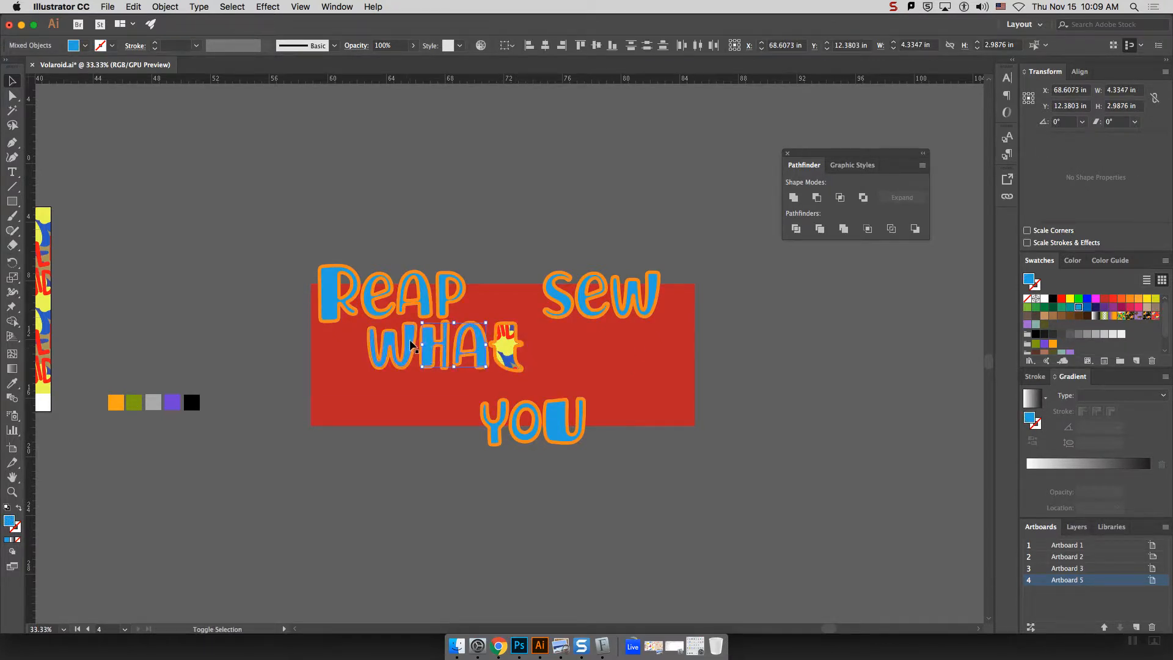
left_click(1155, 316)
left_click(897, 366)
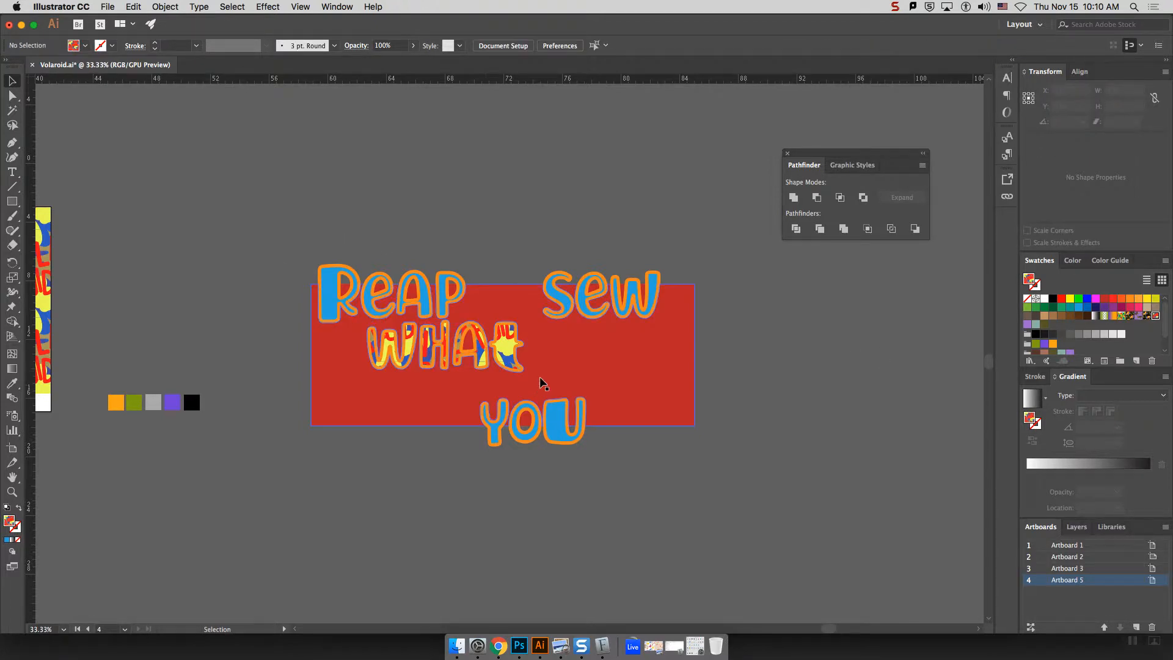
Step: Try to make a pattern from the red background and the pattern-filled word "What"
left_click(571, 366)
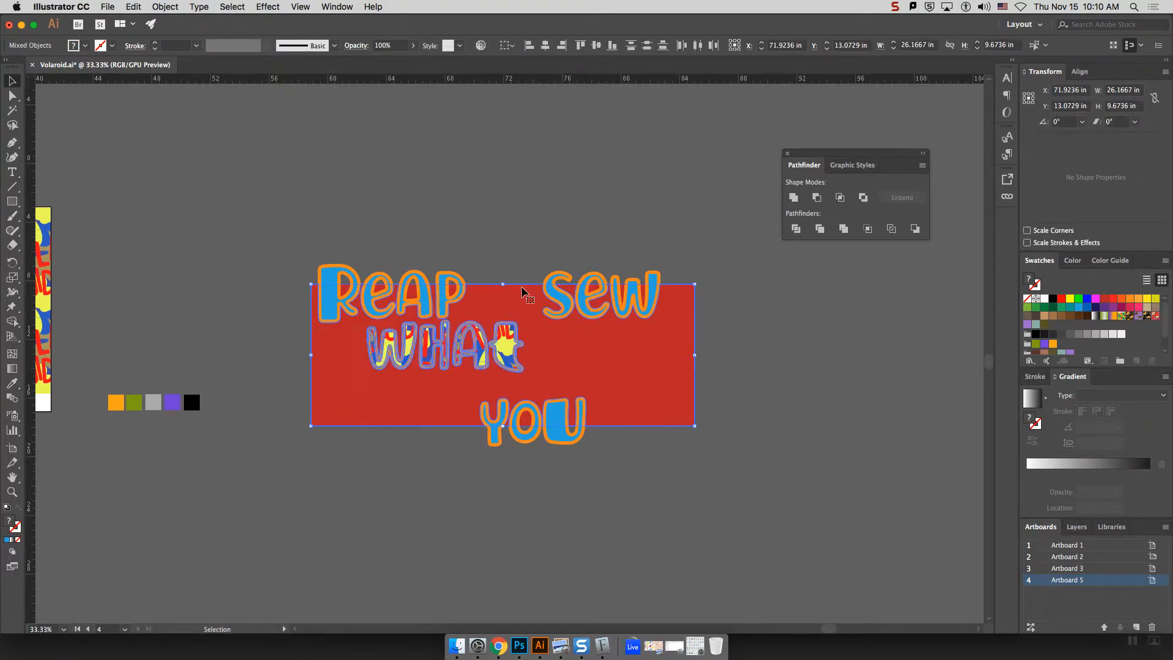
left_click(133, 6)
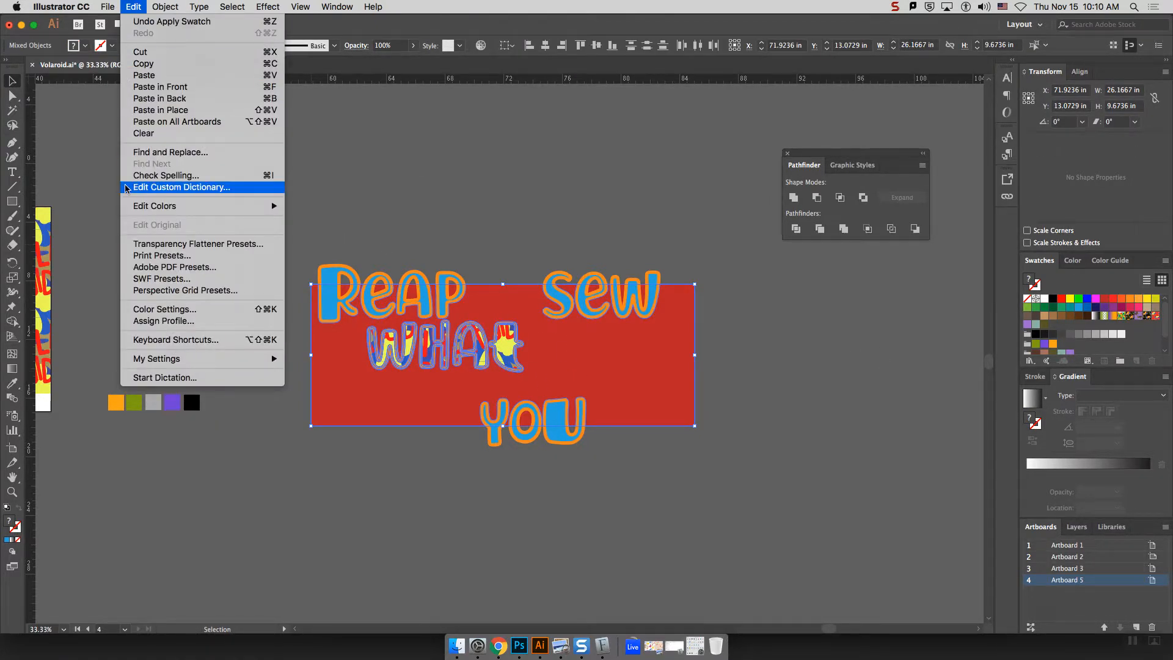
mouse_move(166, 7)
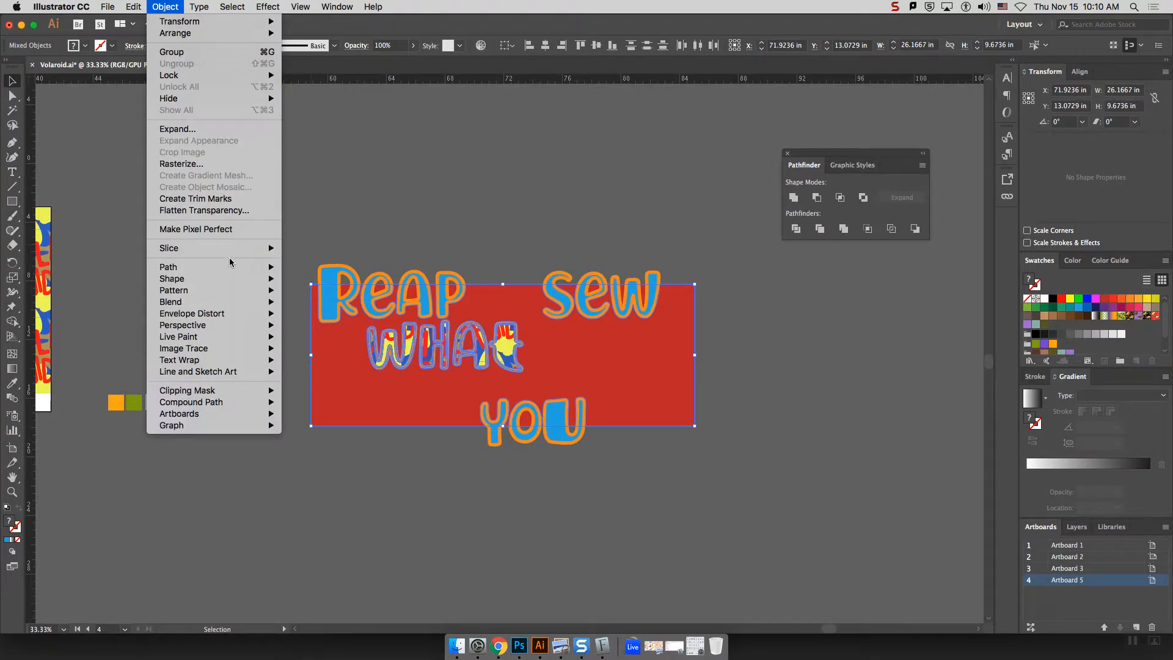
mouse_move(239, 291)
left_click(305, 291)
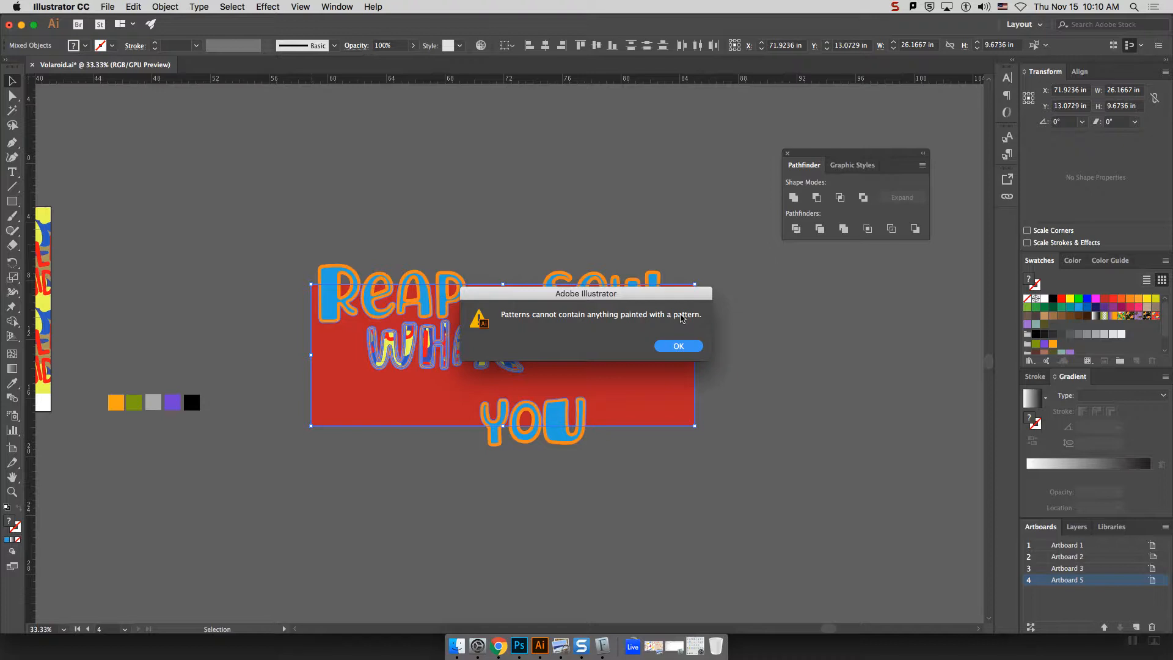
left_click(679, 346)
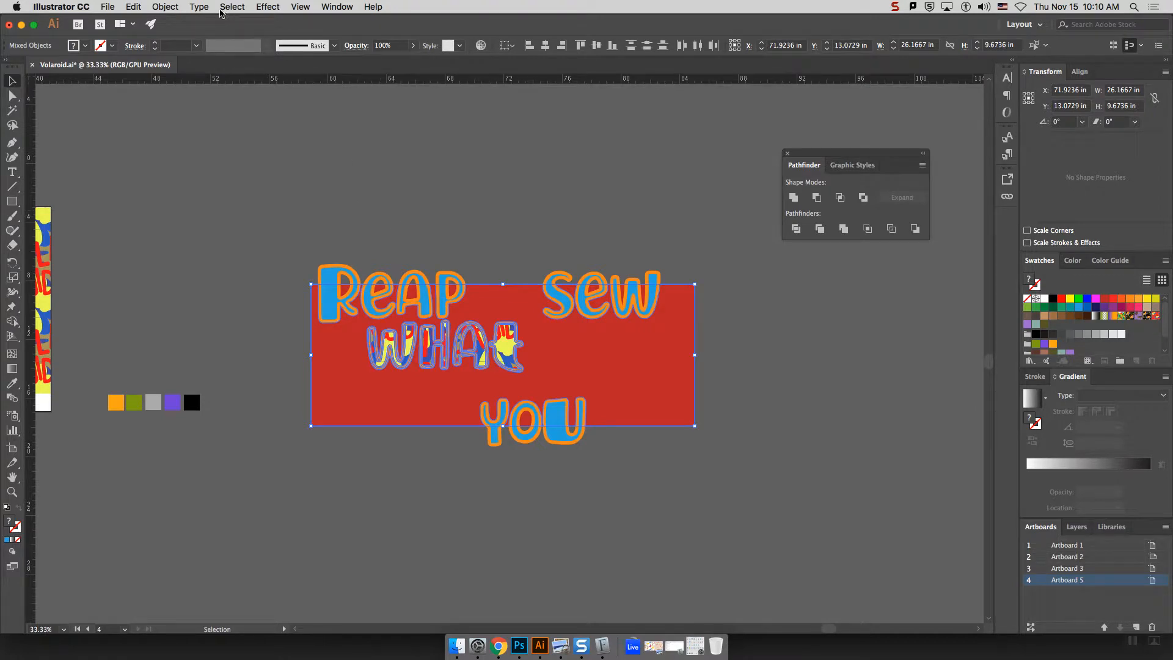
left_click(470, 196)
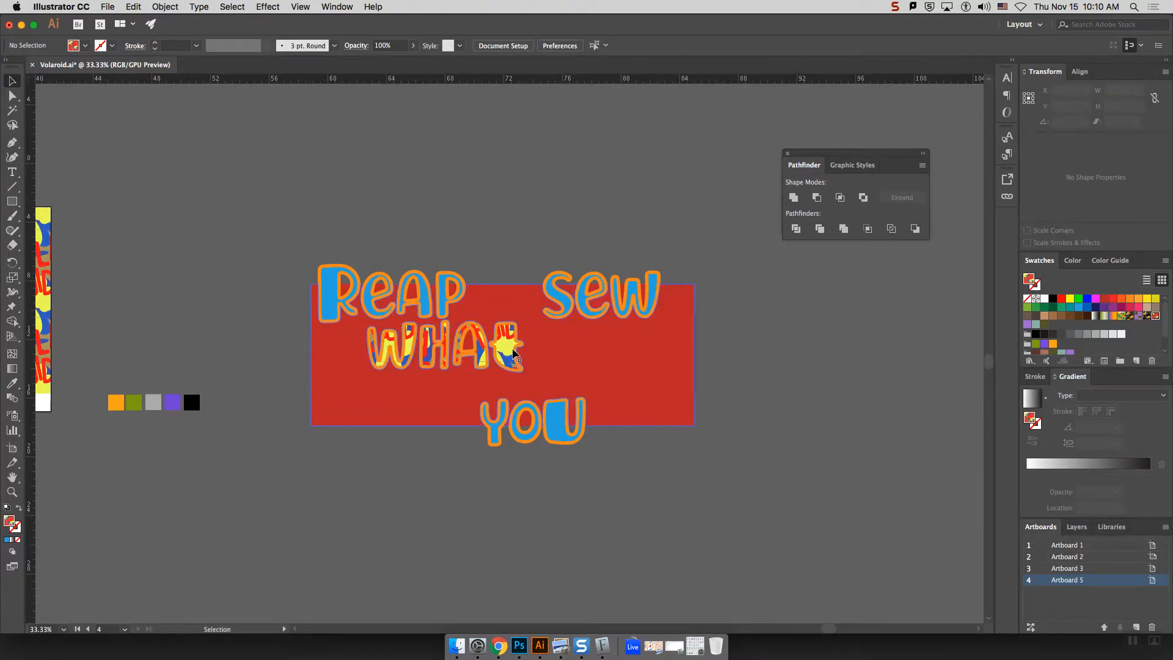
Step: Expand the pattern fills of all four letters in "What"
left_click_drag(508, 347, 483, 348)
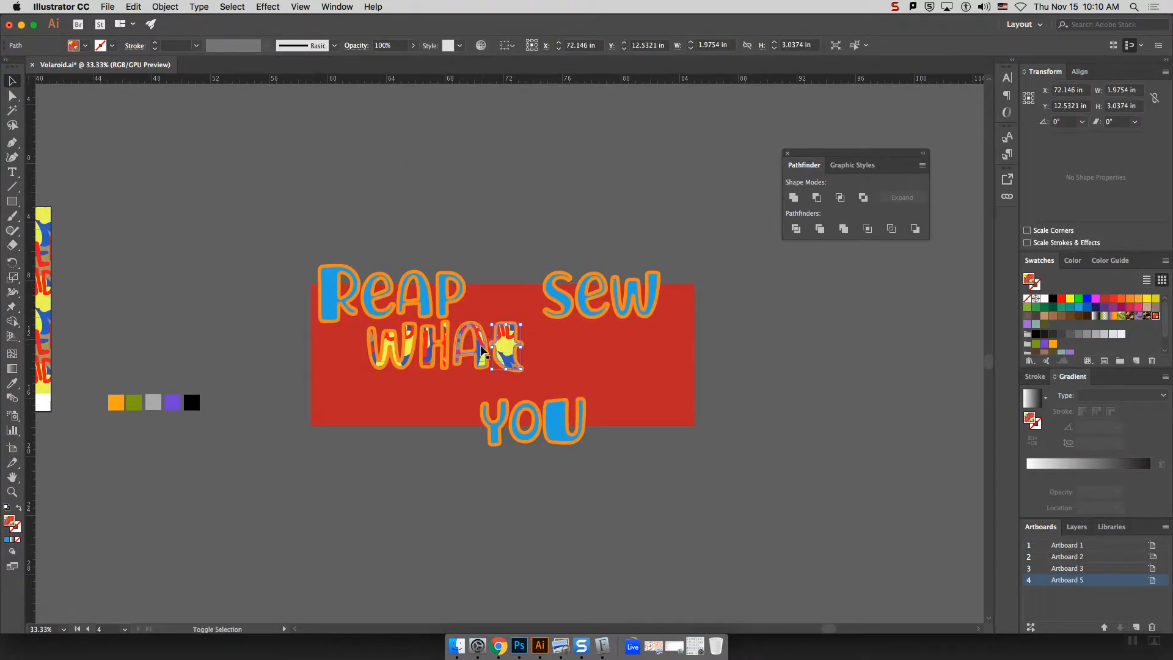
left_click(426, 346, "shift")
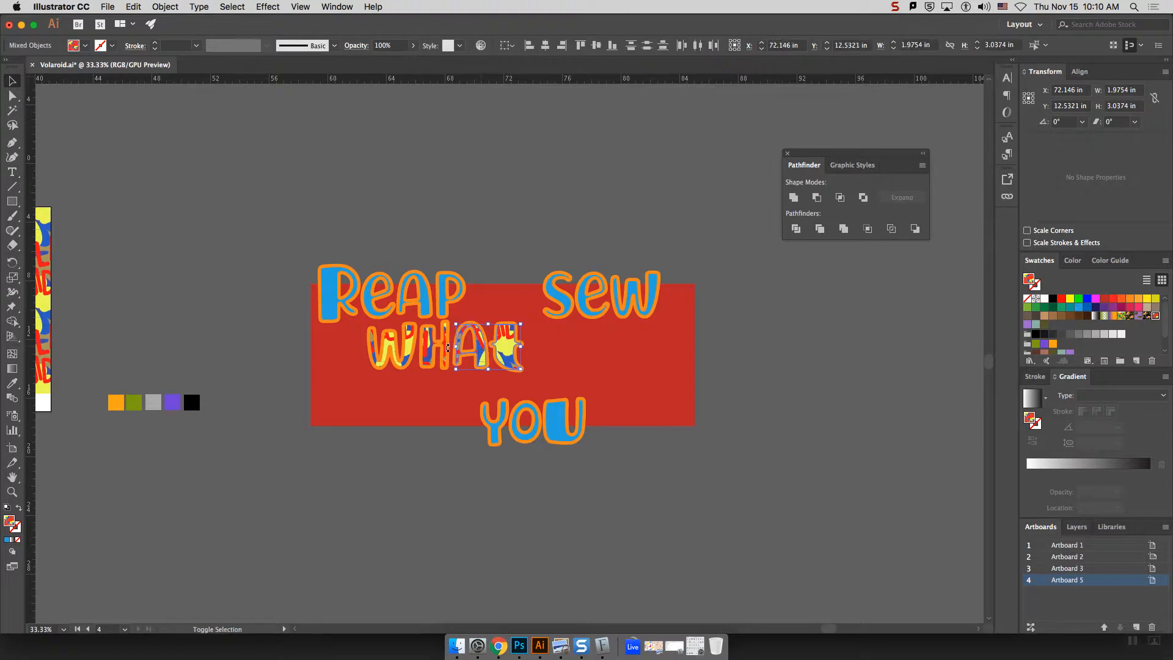
left_click(391, 345, "shift")
left_click(135, 7)
mouse_move(157, 8)
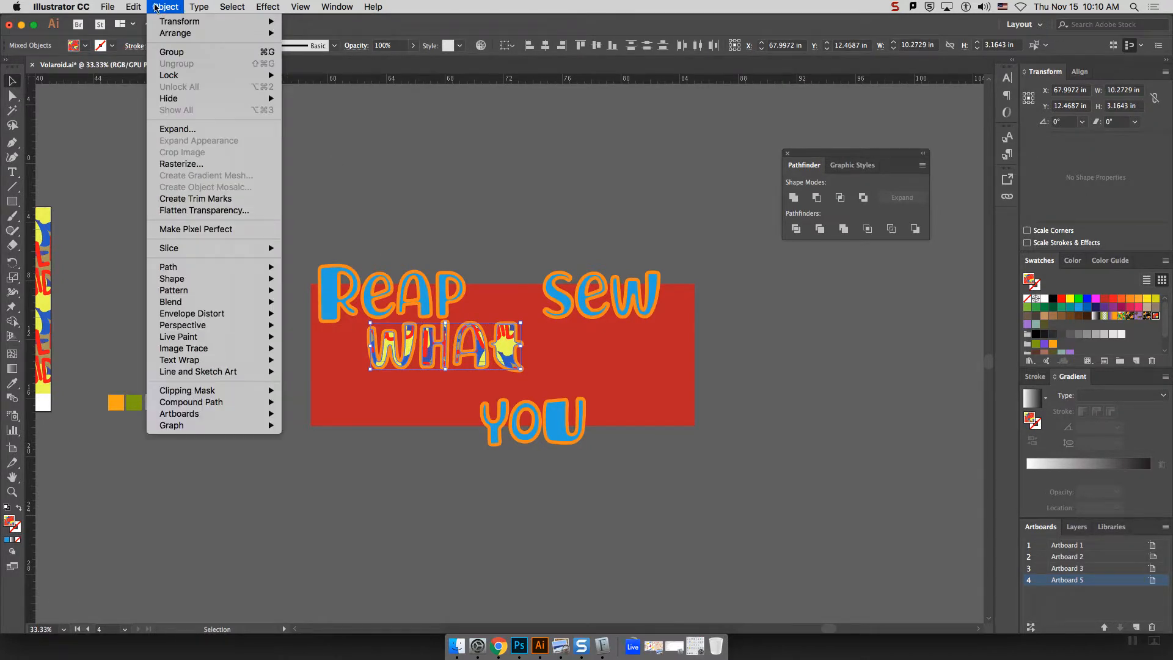
left_click(177, 128)
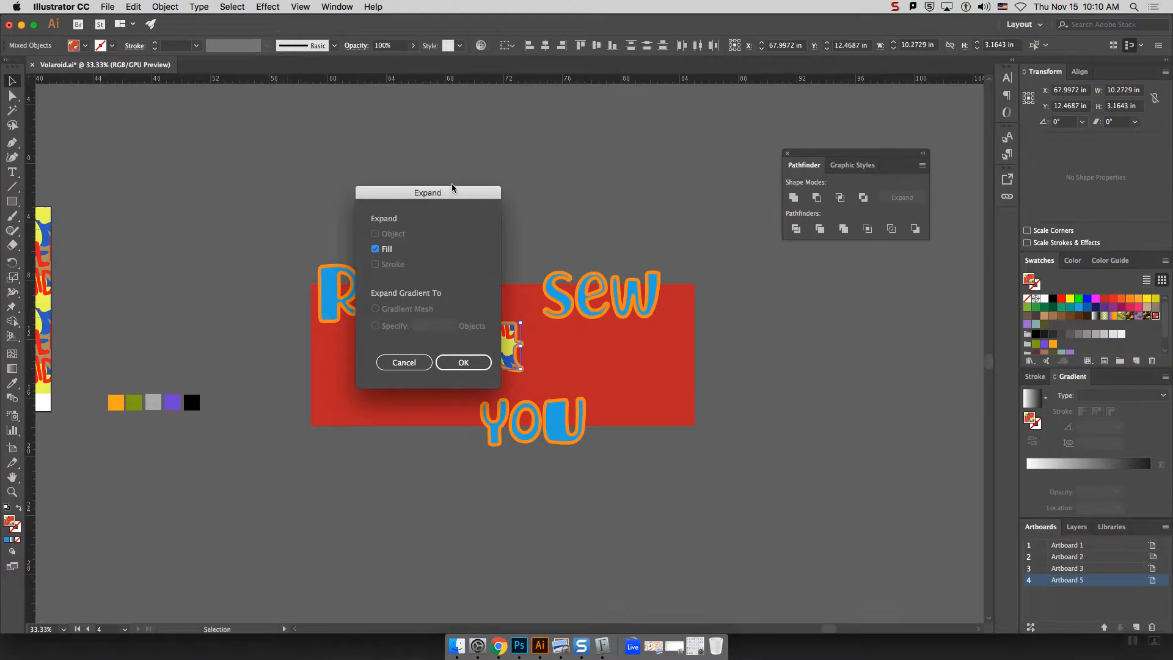
left_click(475, 364)
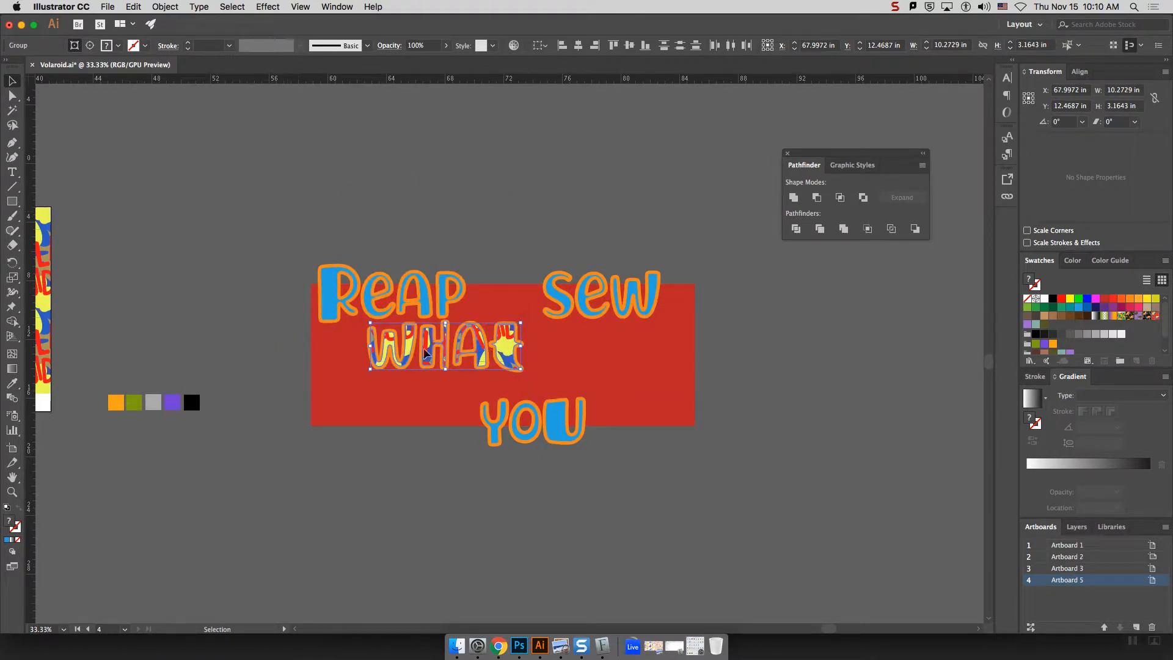
Step: Try to make a pattern from the red background and the expanded "What" lettering, and cancel the pattern editing
left_click(554, 367, "shift")
left_click(165, 6)
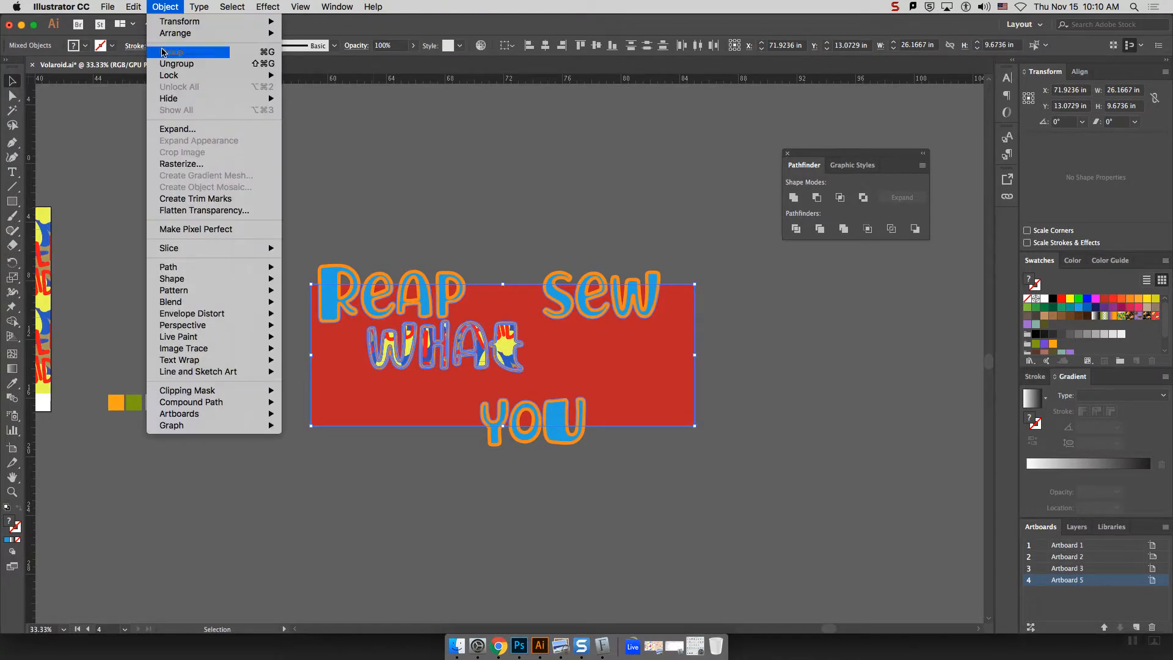
mouse_move(202, 254)
mouse_move(218, 291)
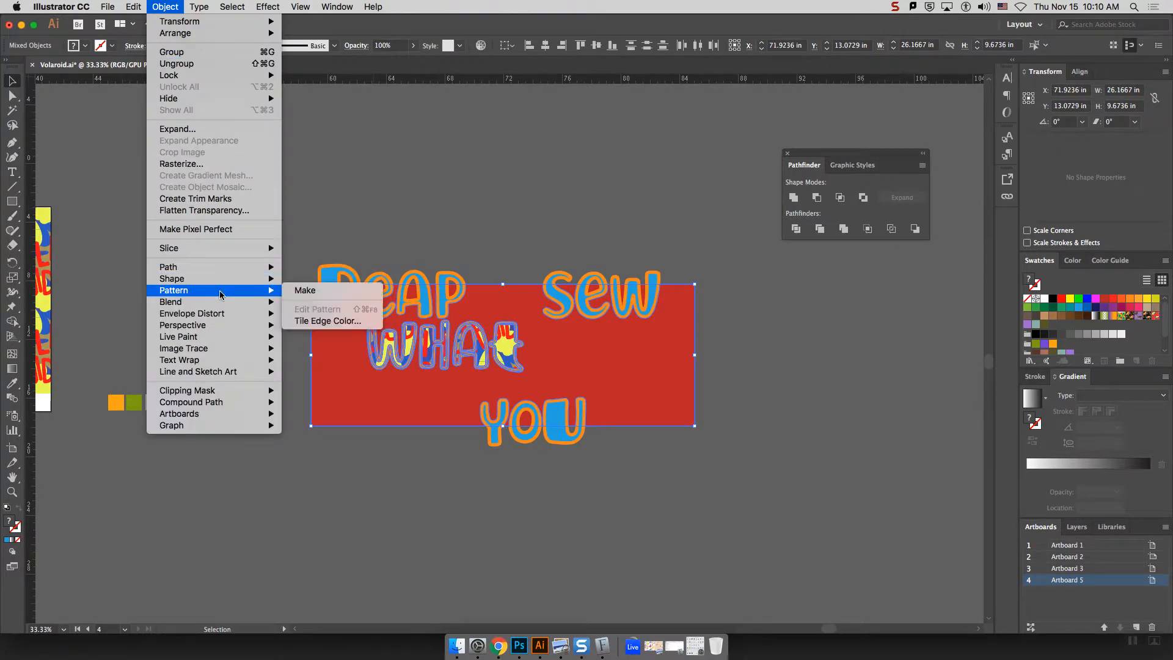
left_click(318, 290)
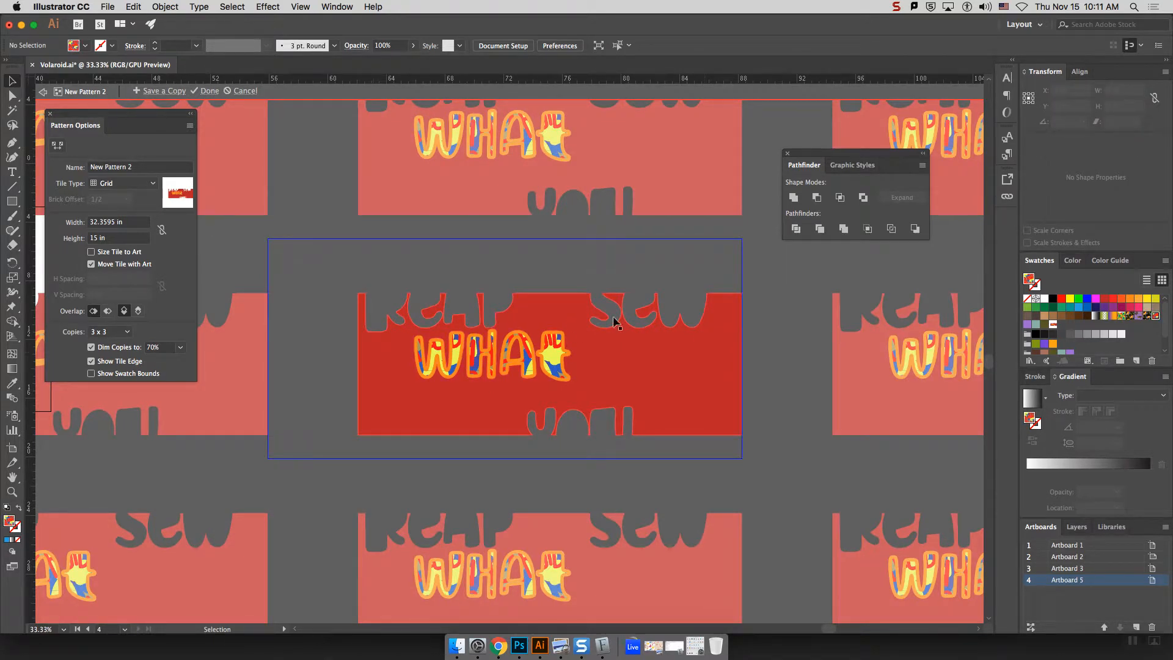
key("super+minus")
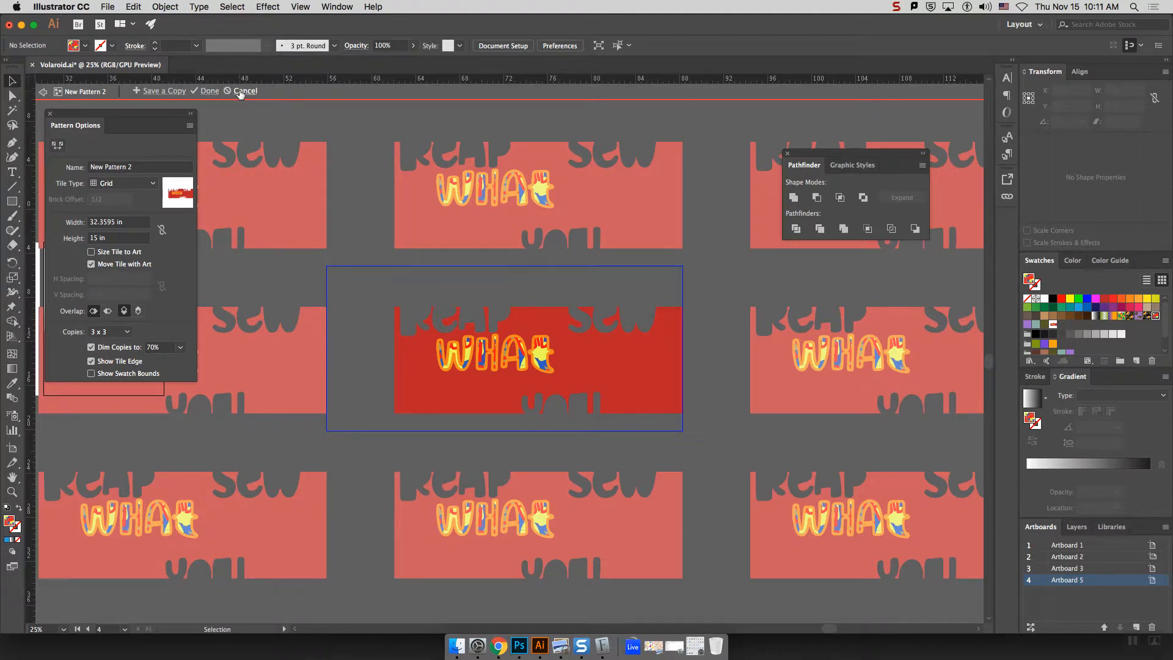
left_click(241, 92)
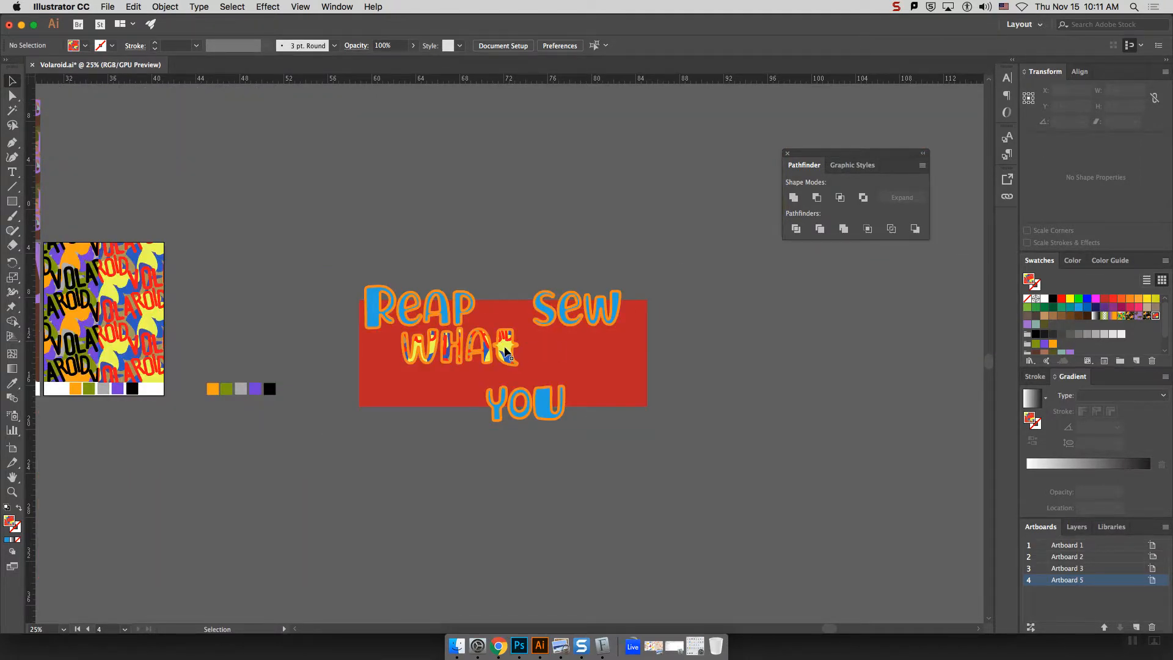
Step: Move the expanded pattern fill of the t in "What" into the empty canvas area above the lettering
left_click_drag(507, 350, 563, 208)
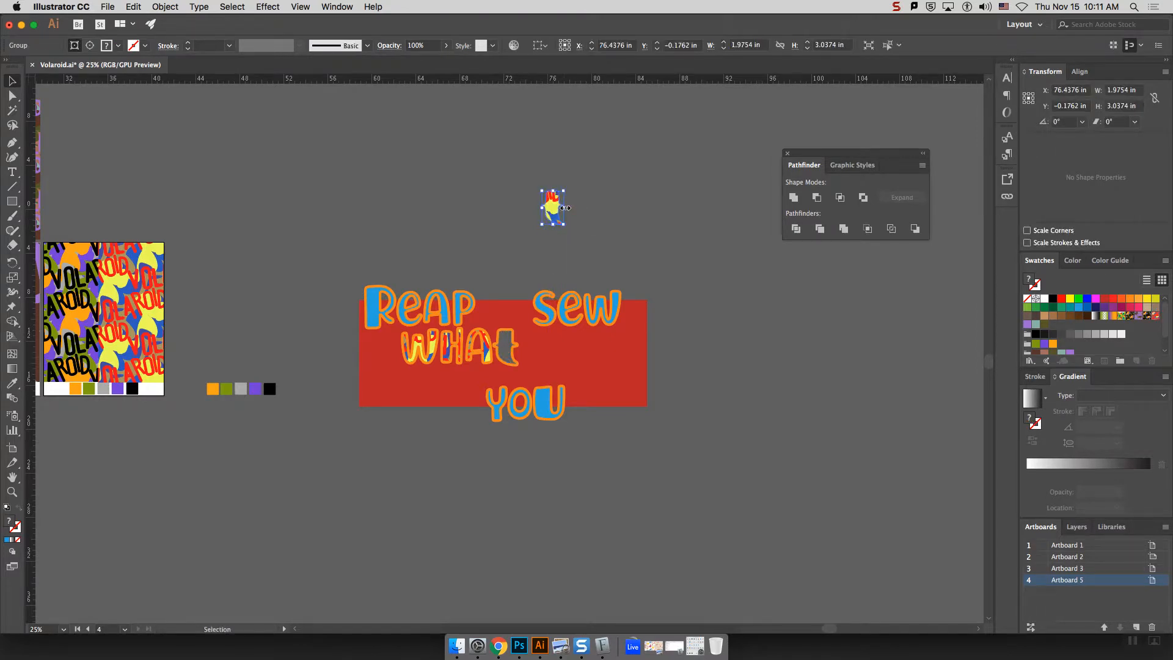
key("super+equal")
key("super+equal")
key("super+equal")
key("super+equal")
key("super+equal")
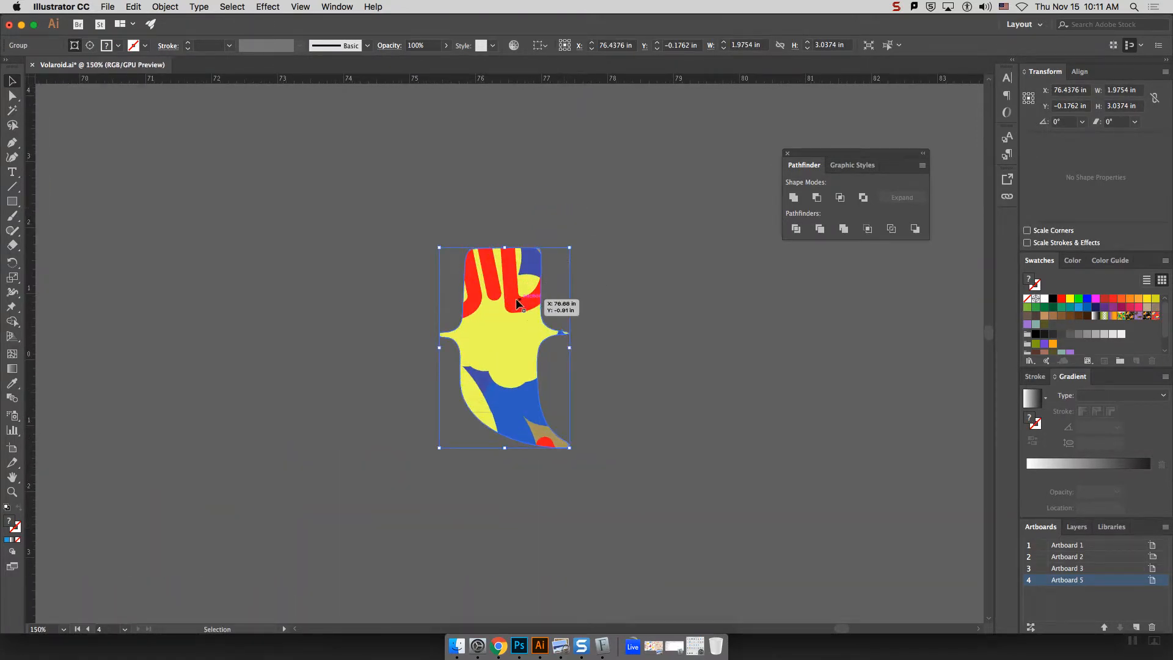
Step: Examine the nested groups and clip groups inside the t's expanded pattern fill in isolation mode
double_click(508, 314)
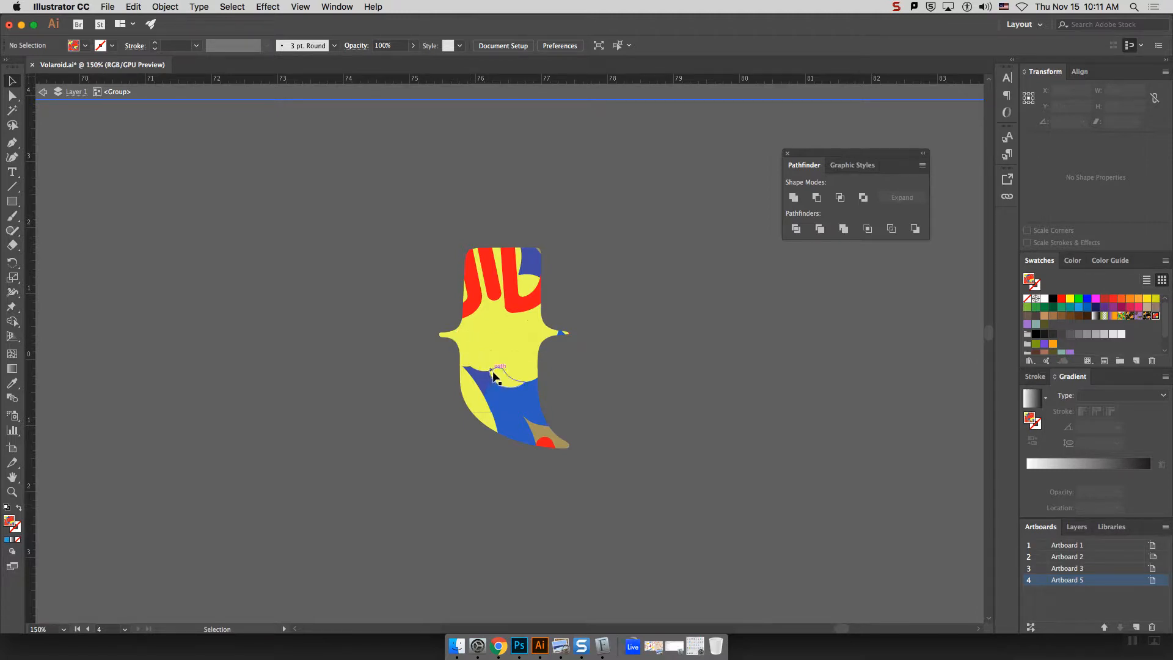
double_click(504, 334)
double_click(497, 332)
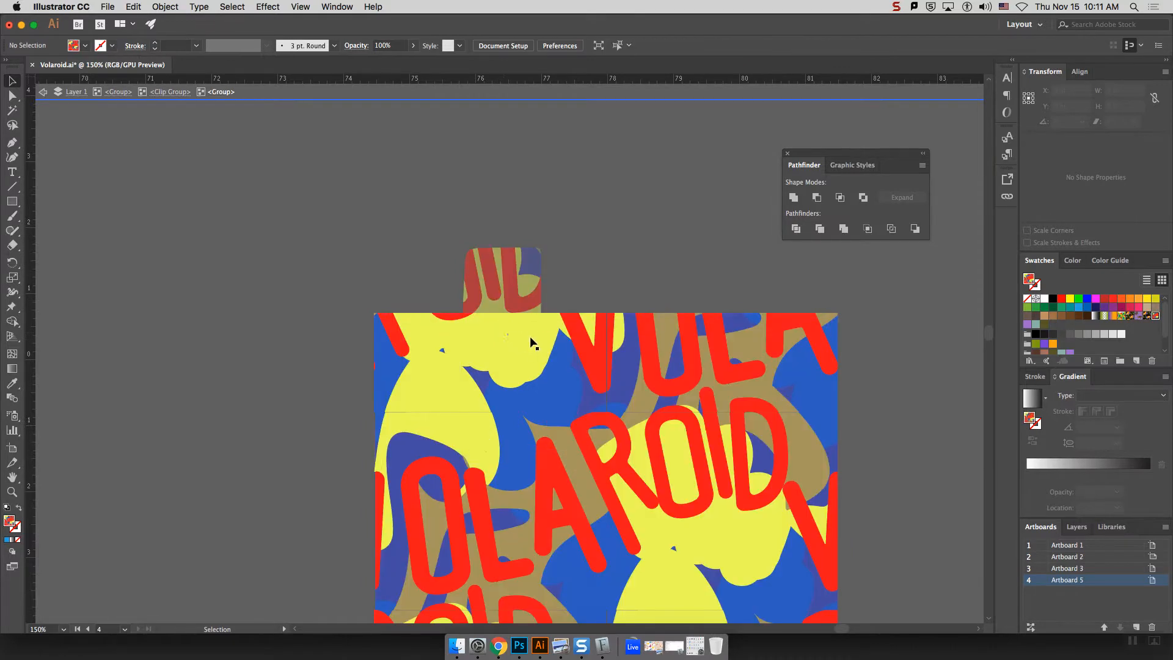
key("super+minus")
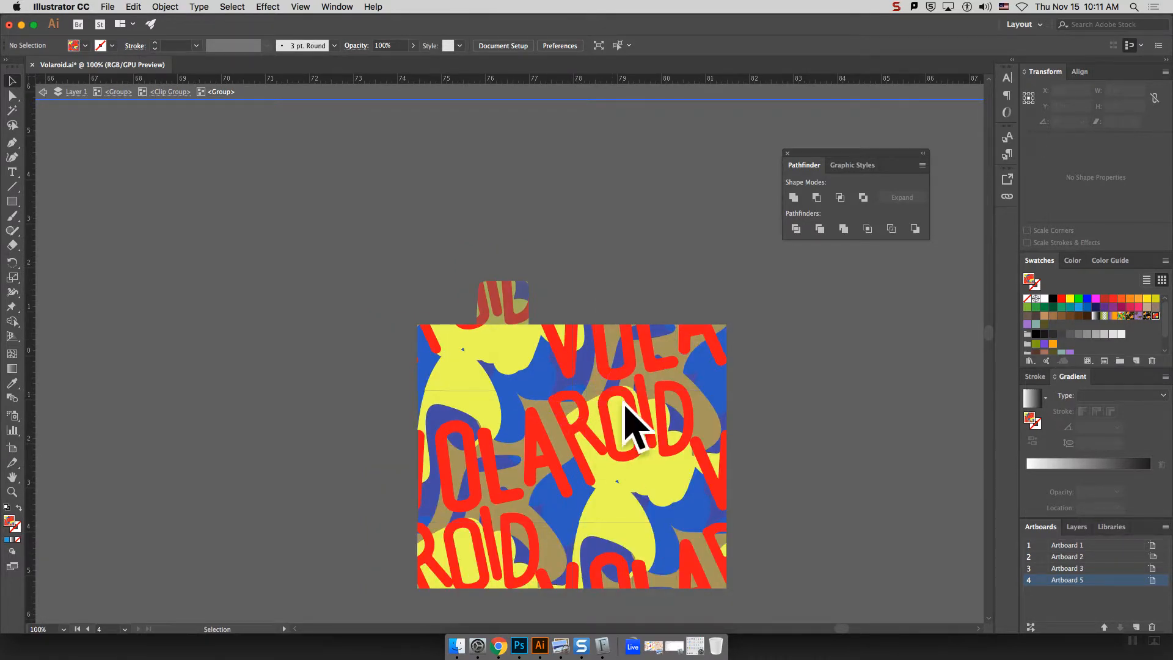
double_click(503, 303)
double_click(510, 300)
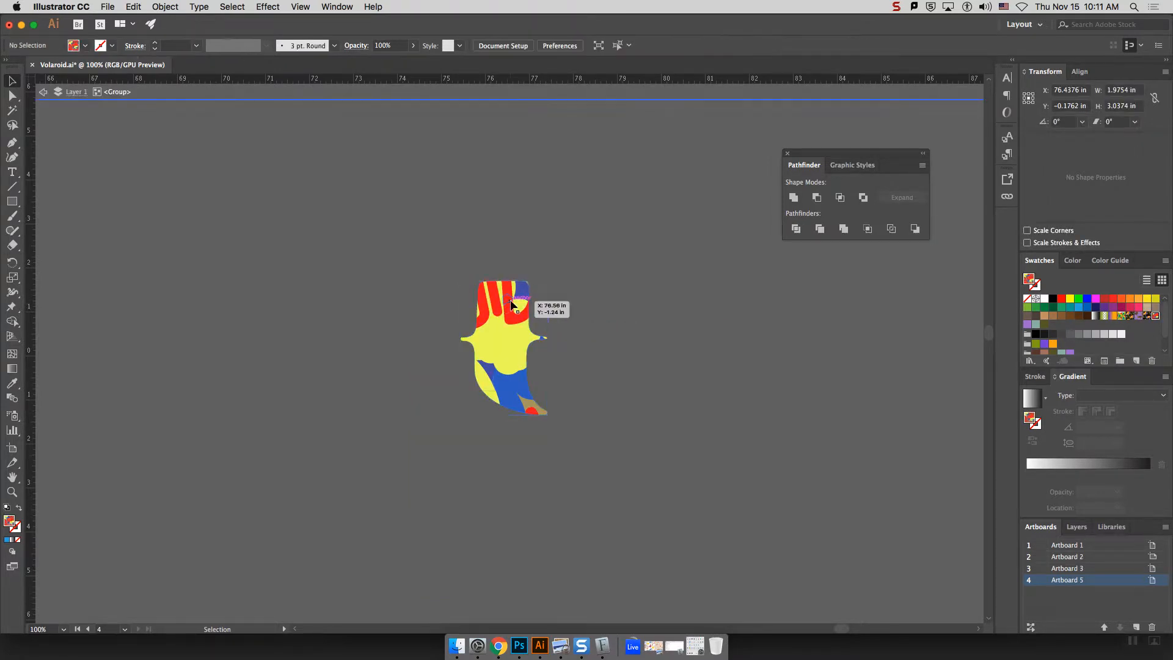
double_click(511, 304)
left_click(510, 304)
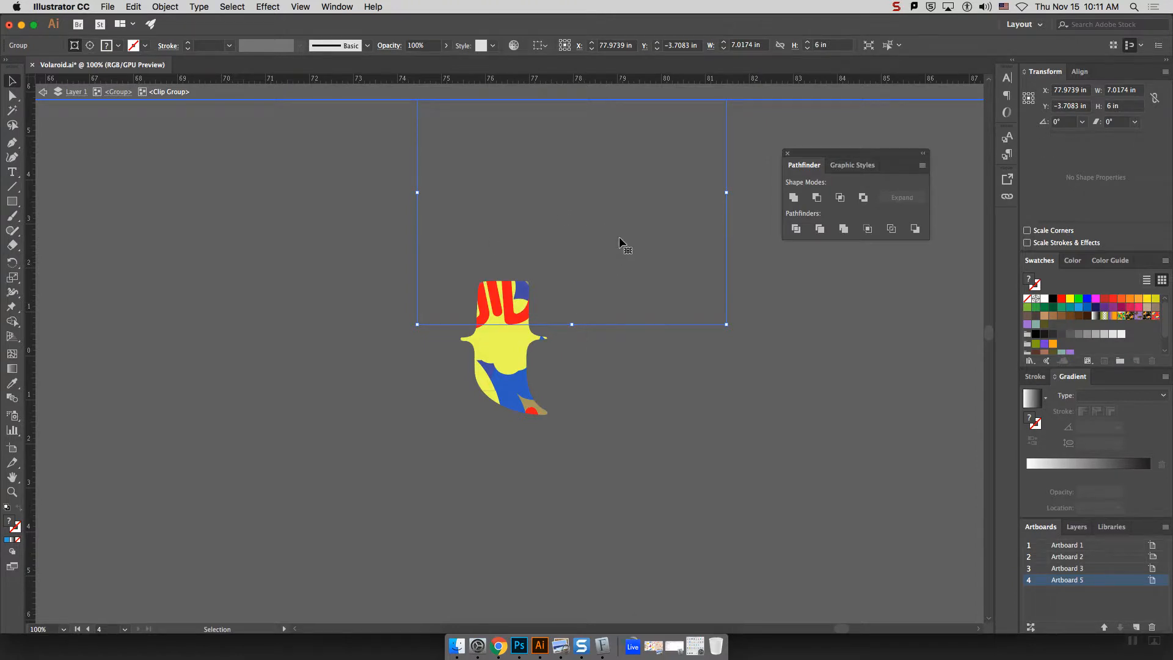
double_click(505, 305)
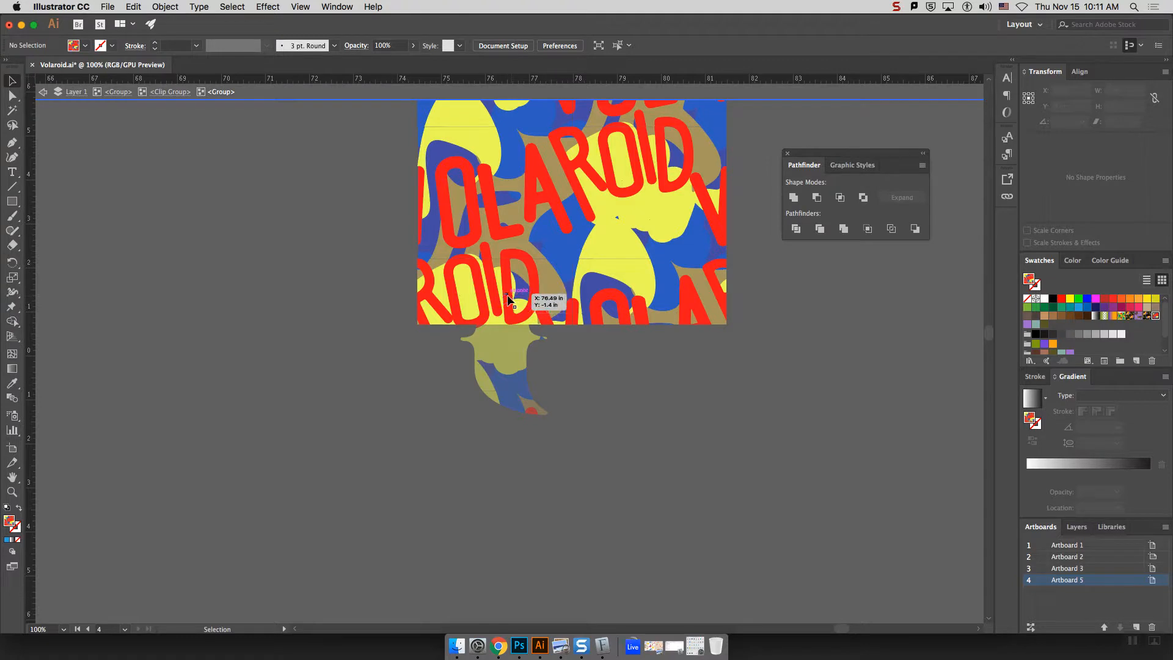
left_click(510, 299)
key("Escape")
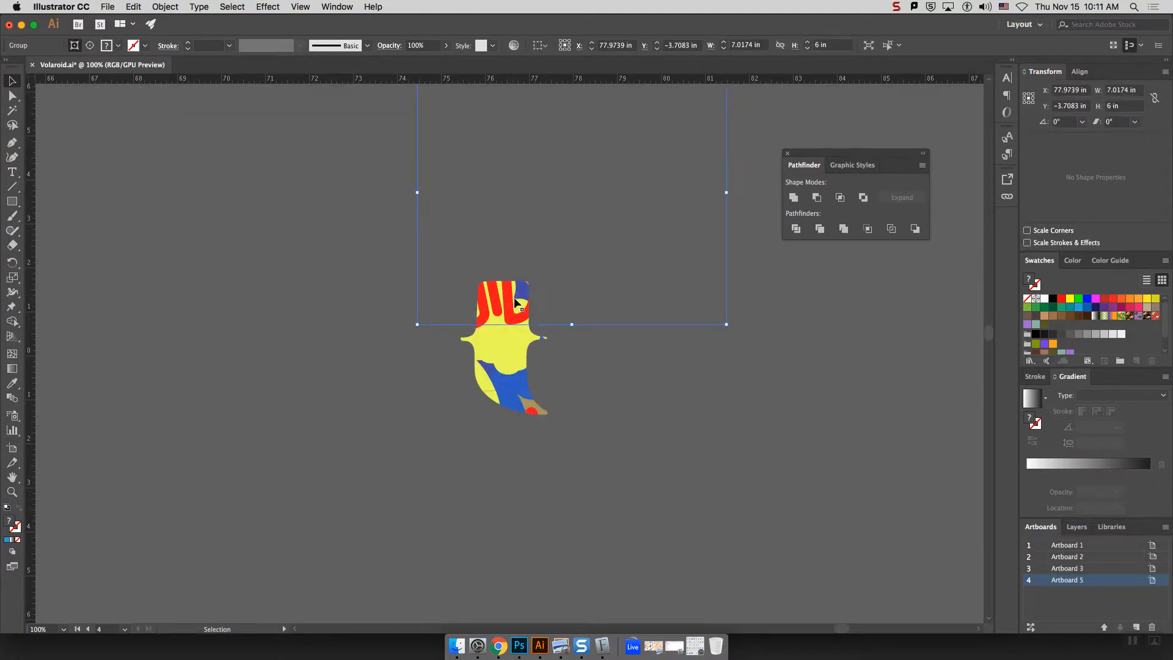
Step: Delete the t's expanded pattern fill, undo the deletion and its move out of "What", and deselect everything
left_click(506, 342)
key("BackSpace")
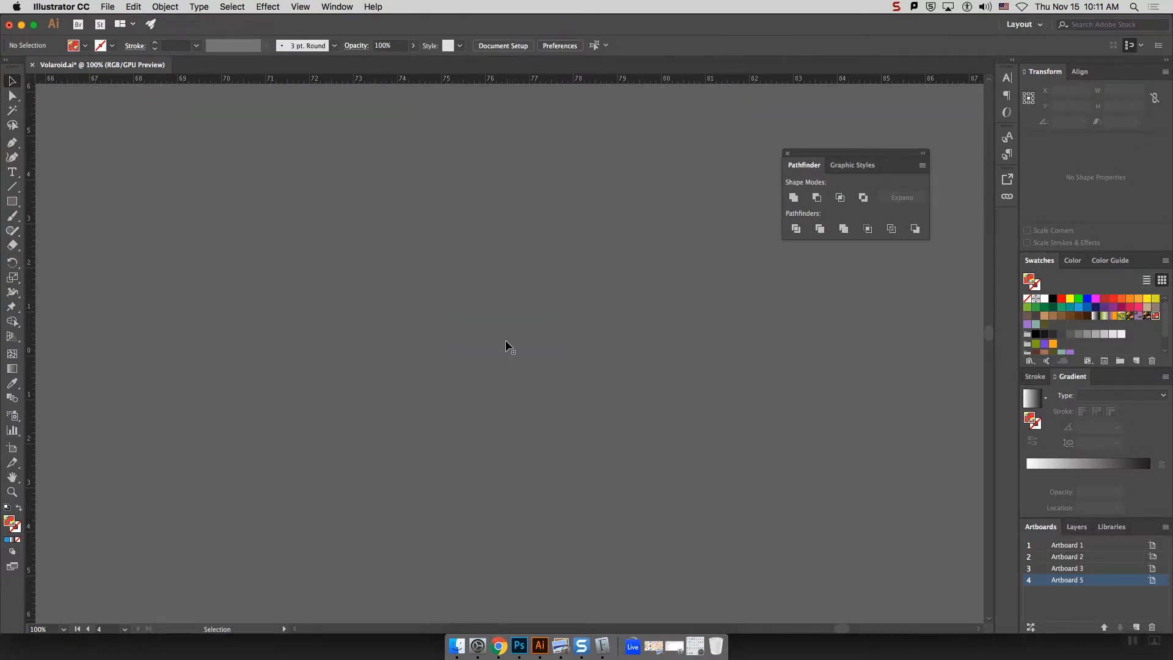
key("super+minus")
key("super+minus")
key("super+minus")
key("super+minus")
key("super+minus")
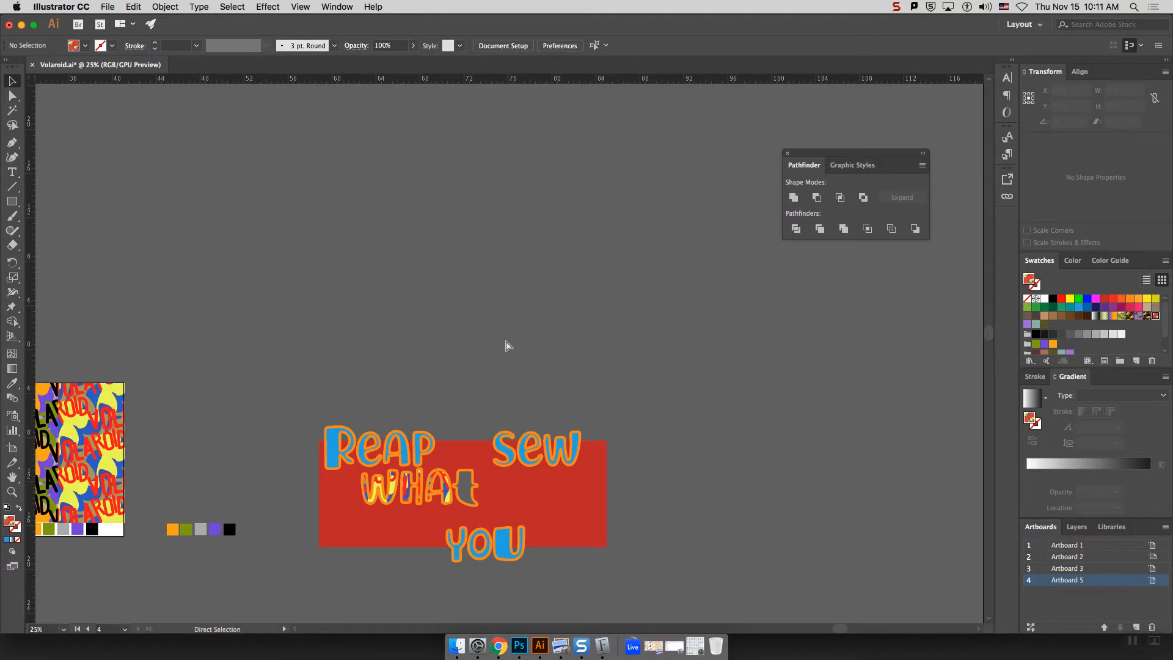
key("super+z")
key("super+z")
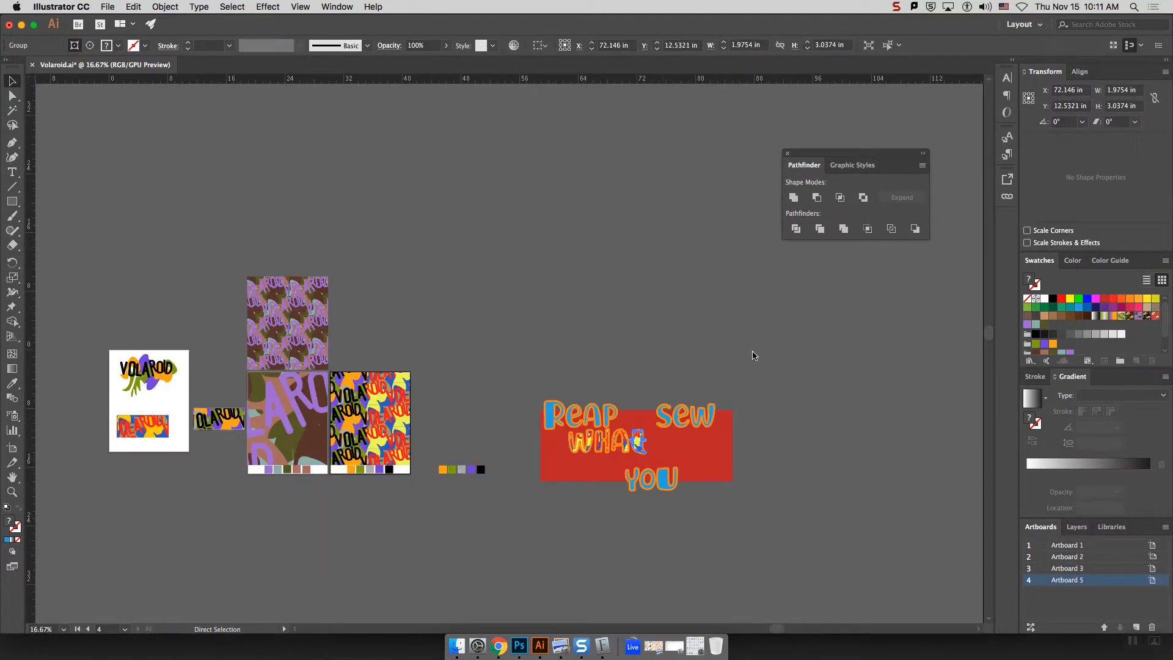
key("super+z")
left_click(753, 354)
left_click(11, 82)
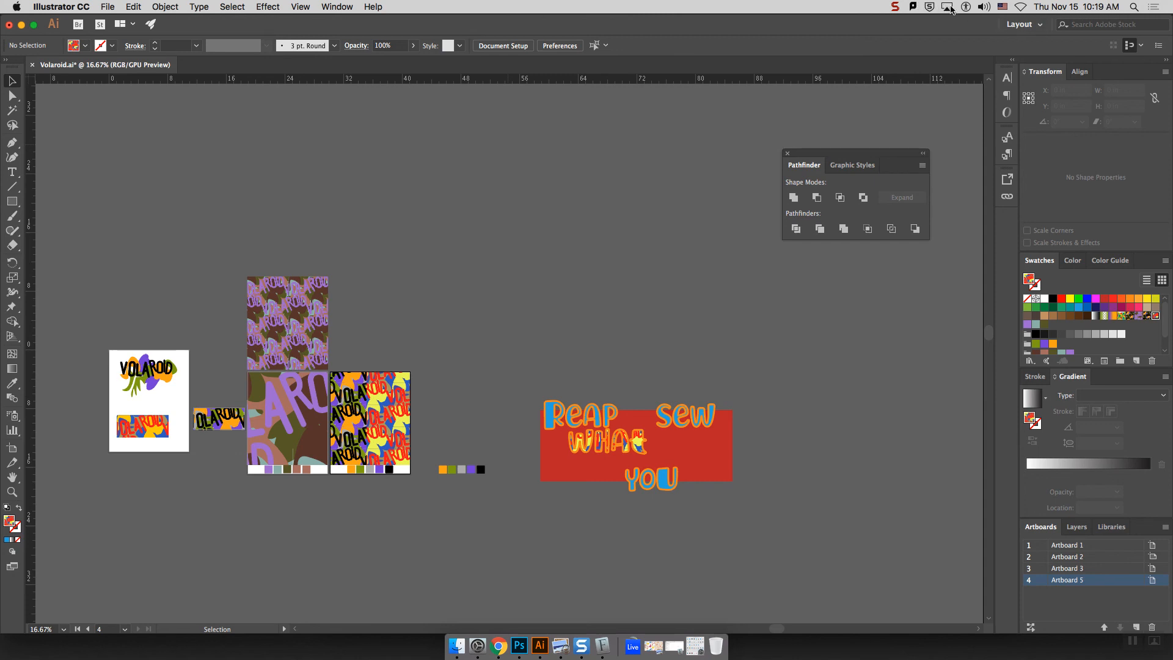
left_click(934, 7)
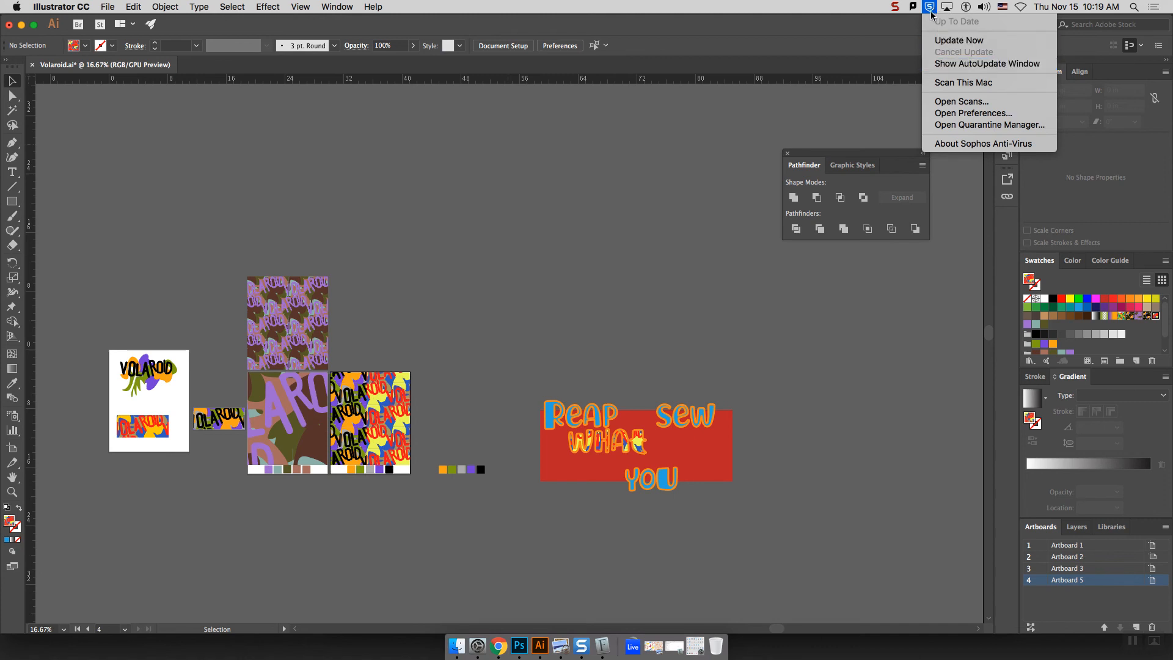
left_click(937, 6)
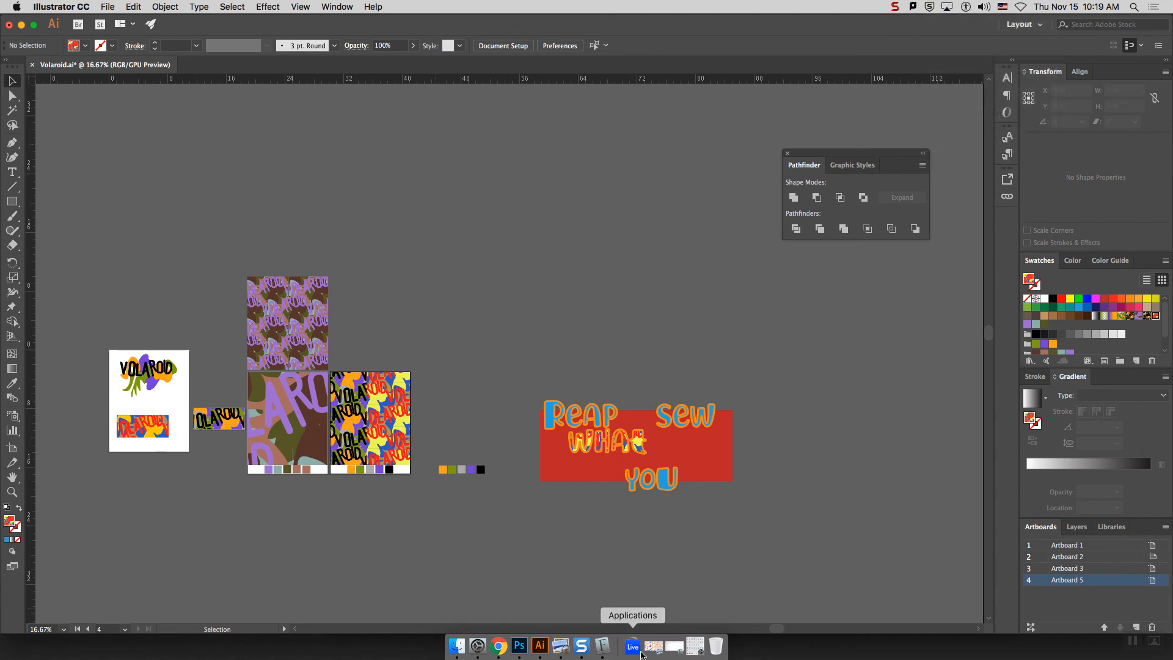